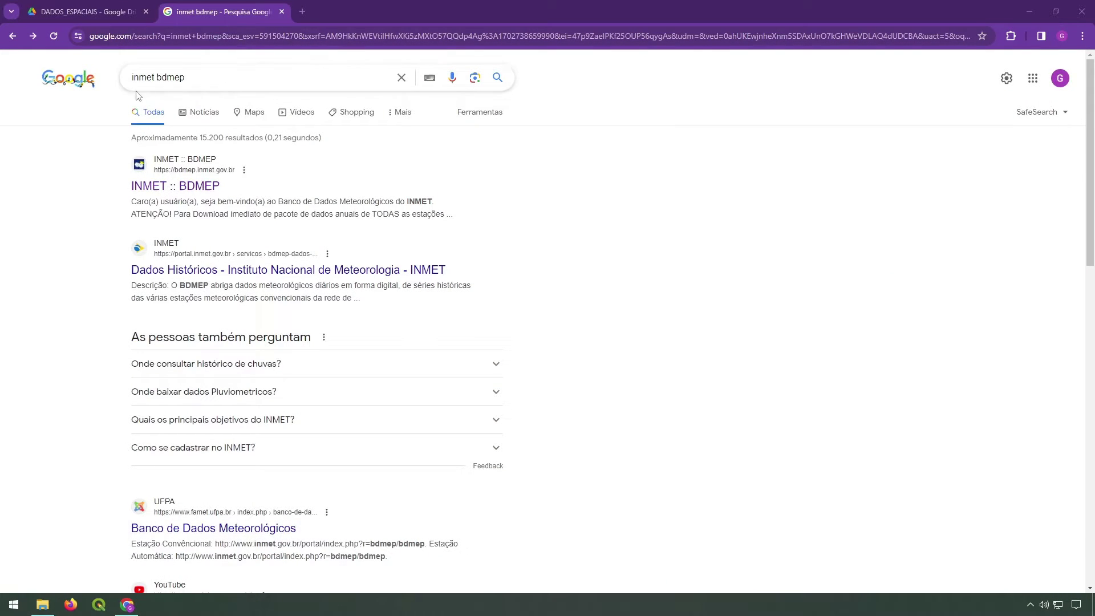
Open the INMET :: BDMEP site from the search results for "inmet bdmep"
double_click(165, 78)
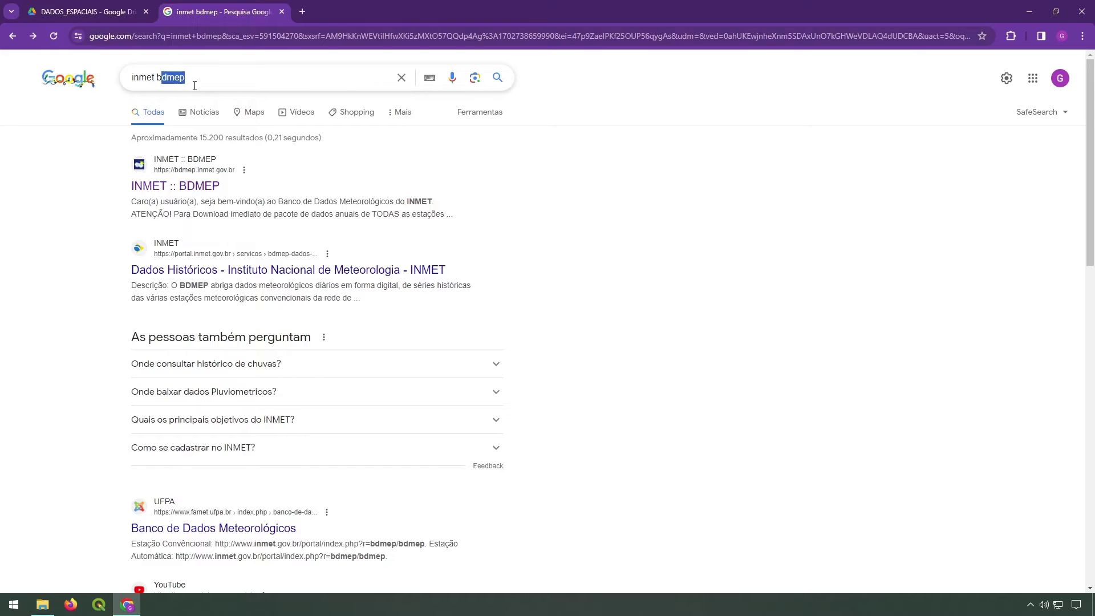
left_click(200, 78)
left_click(728, 162)
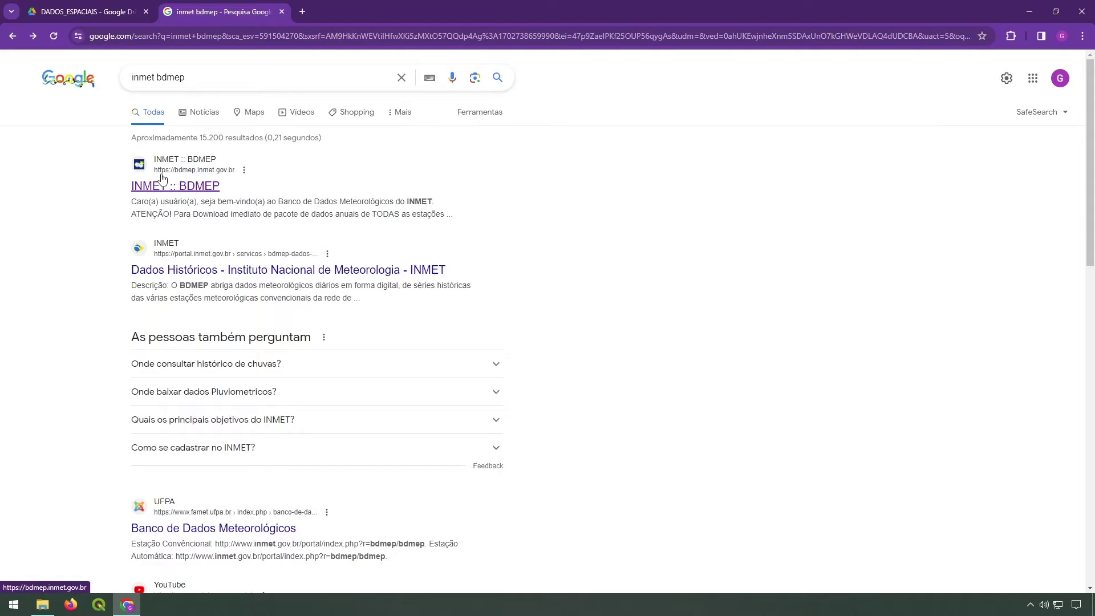
left_click(190, 188)
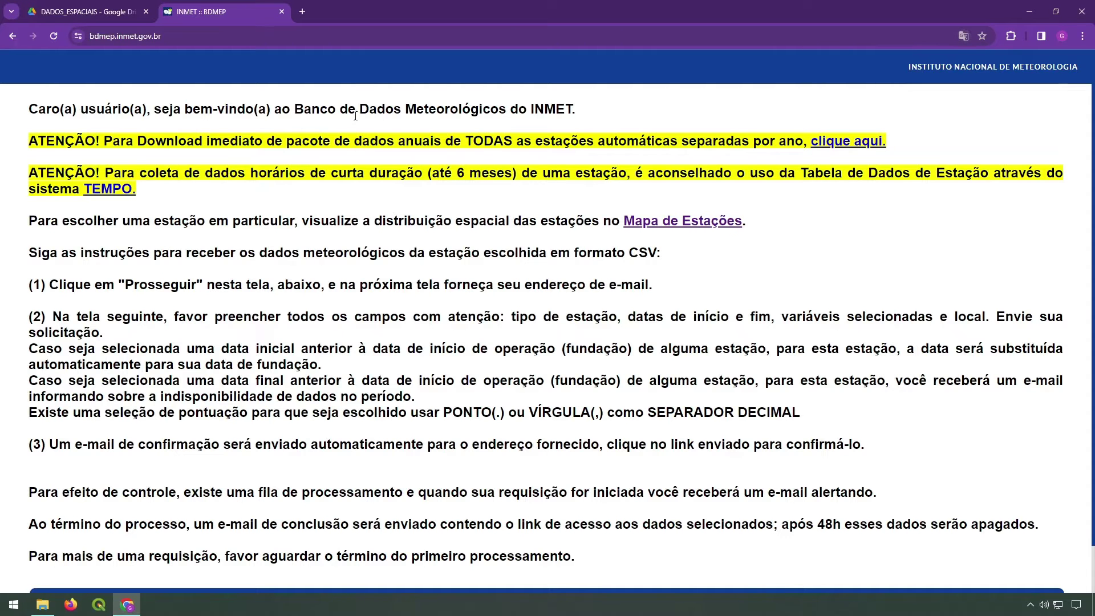
Open the Mapa de Estações link separately from the BDMEP page and display the station map
scroll(407, 277, "down", 1)
scroll(399, 417, "up", 1)
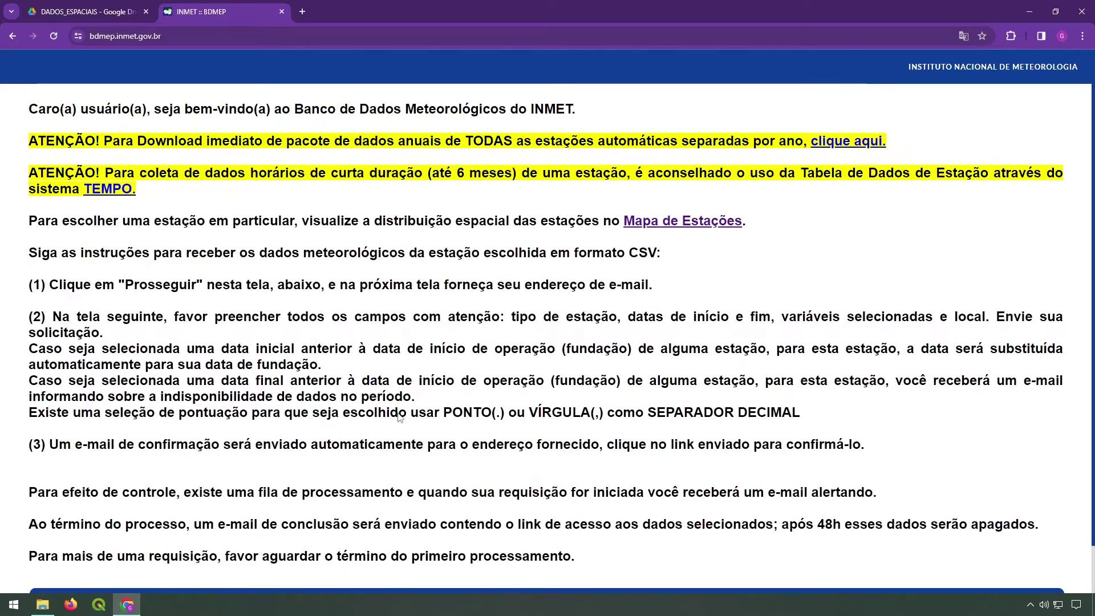
middle_click(661, 228)
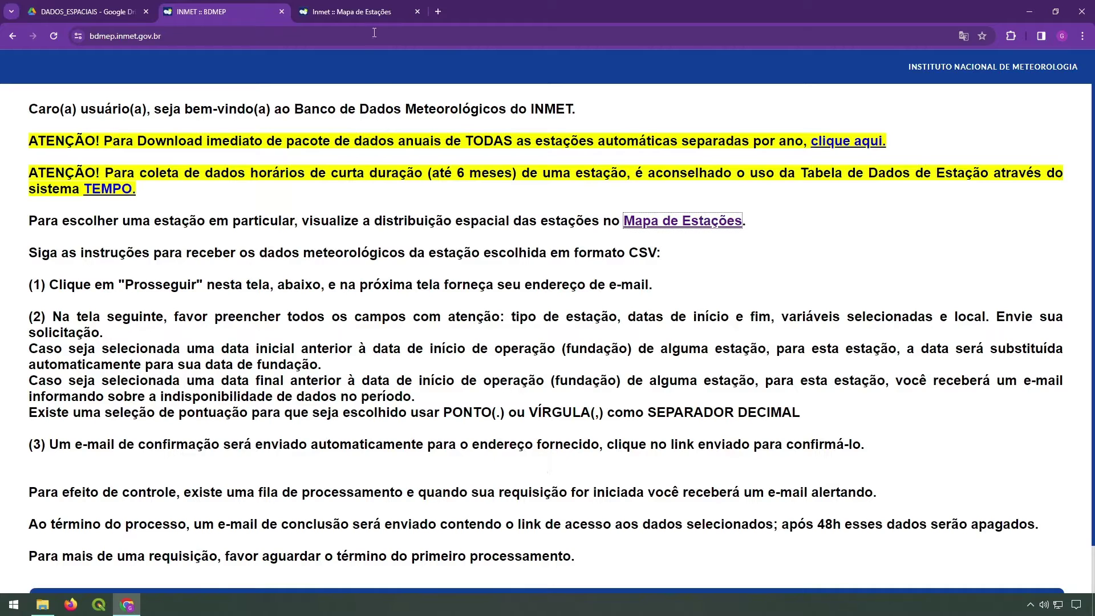
left_click(372, 13)
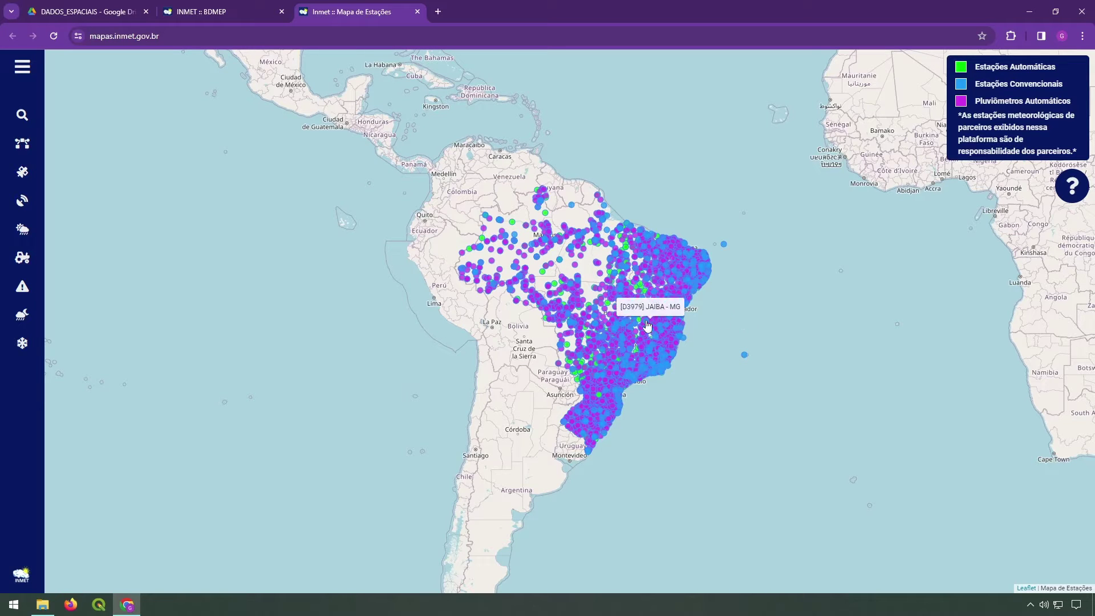
Locate Goiânia on the station map and open the details of the conventional station GOIANIA - GO (83423)
scroll(624, 307, "up", 2)
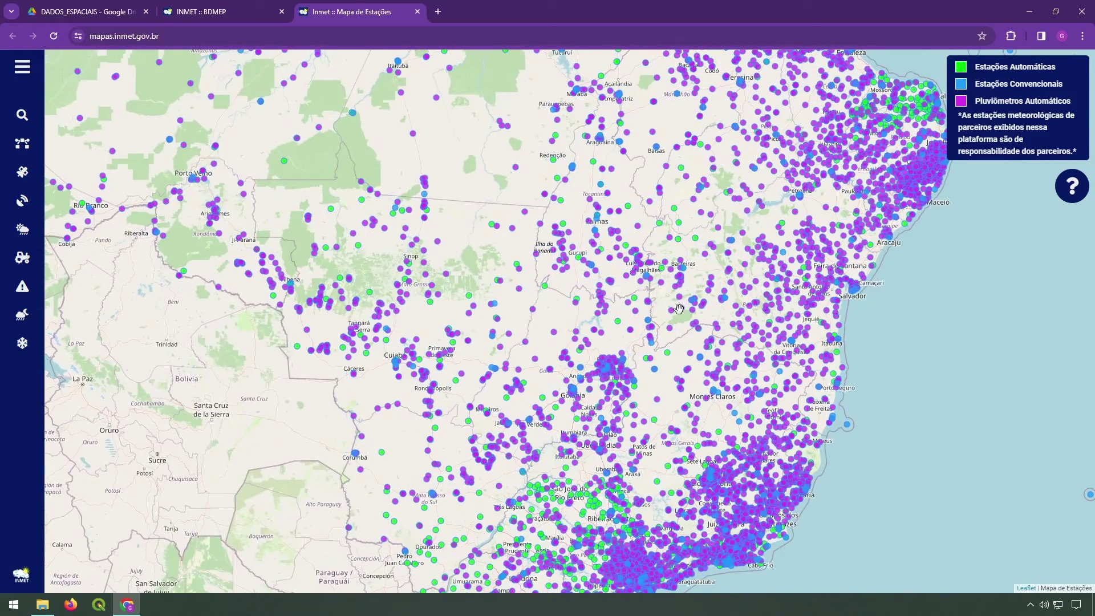
scroll(633, 305, "up", 2)
scroll(563, 443, "up", 3)
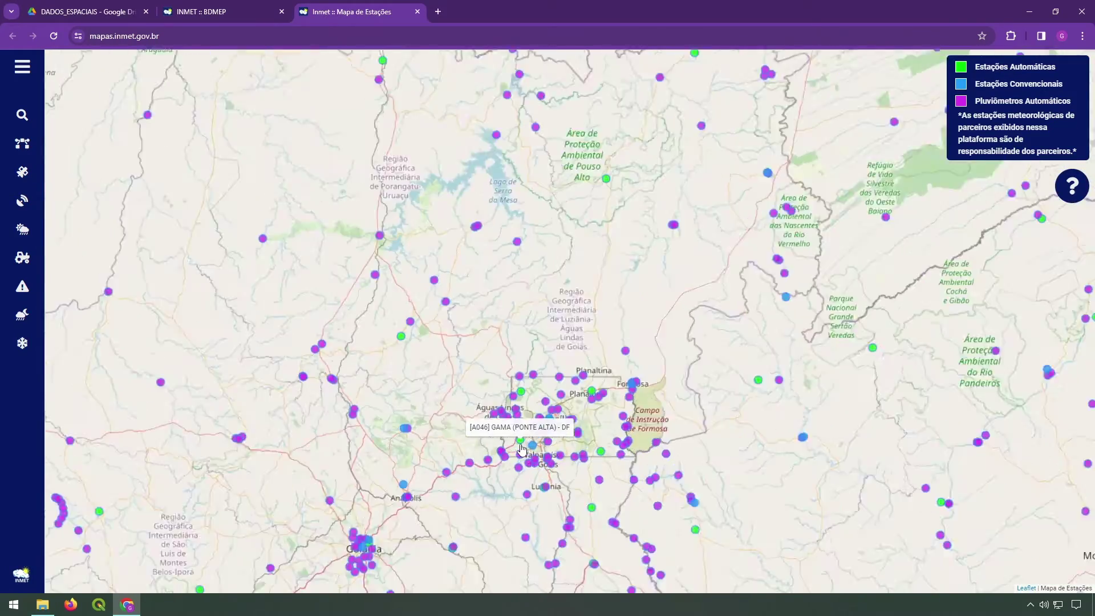
scroll(519, 428, "down", 5)
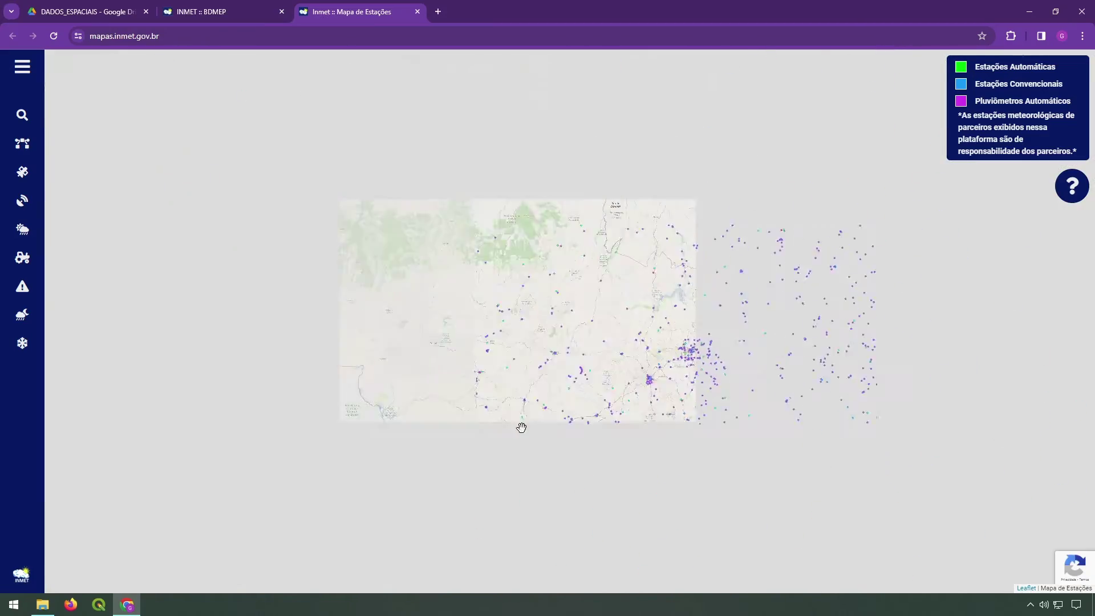
scroll(731, 371, "up", 2)
scroll(731, 371, "up", 3)
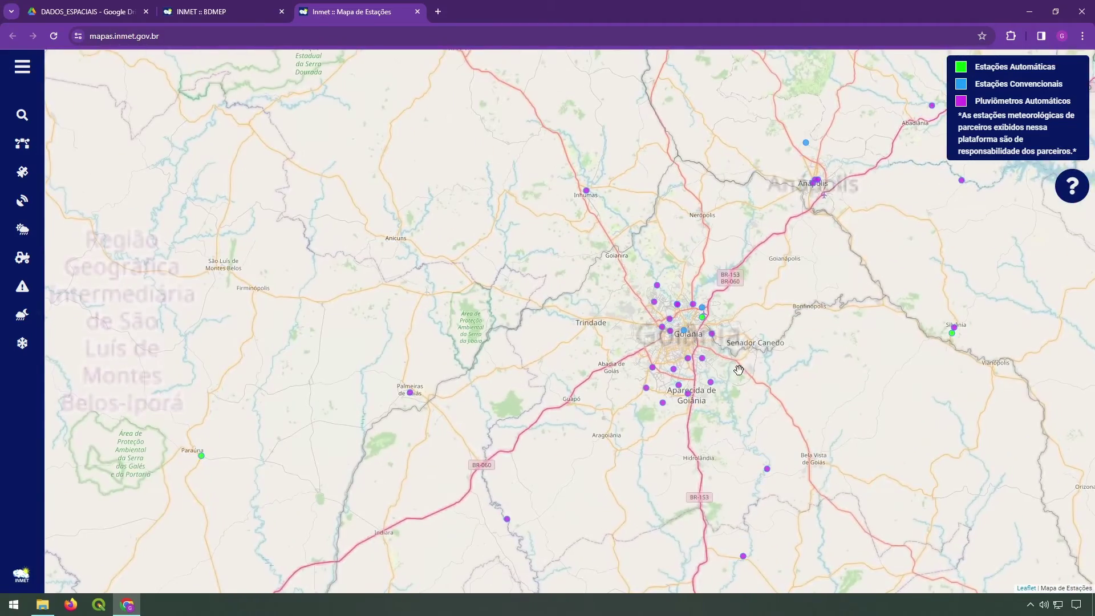
left_click_drag(783, 356, 752, 387)
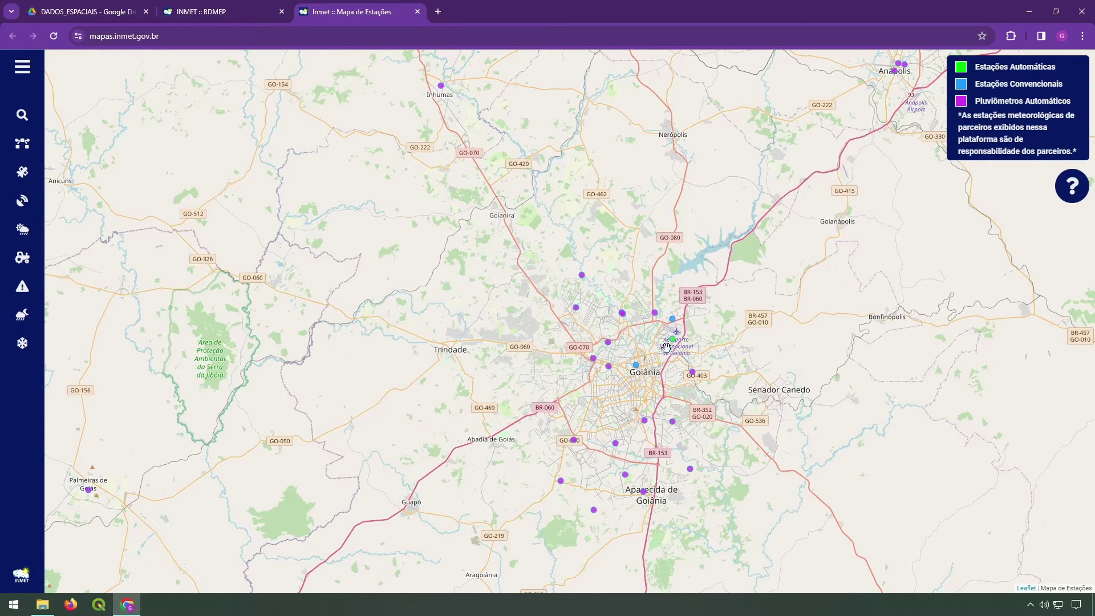
key("Left")
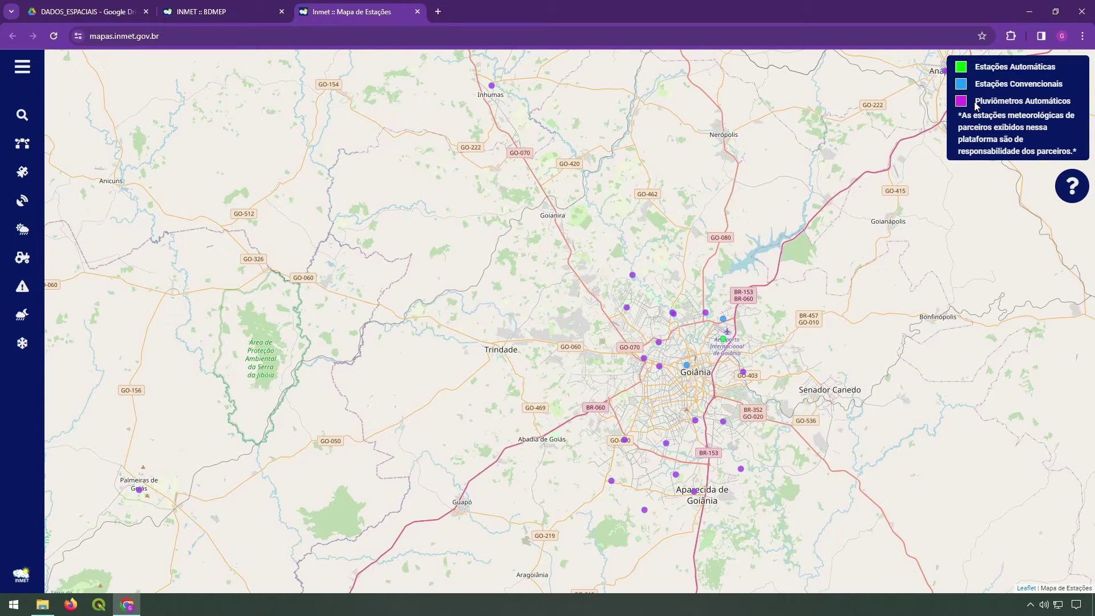
left_click(690, 370)
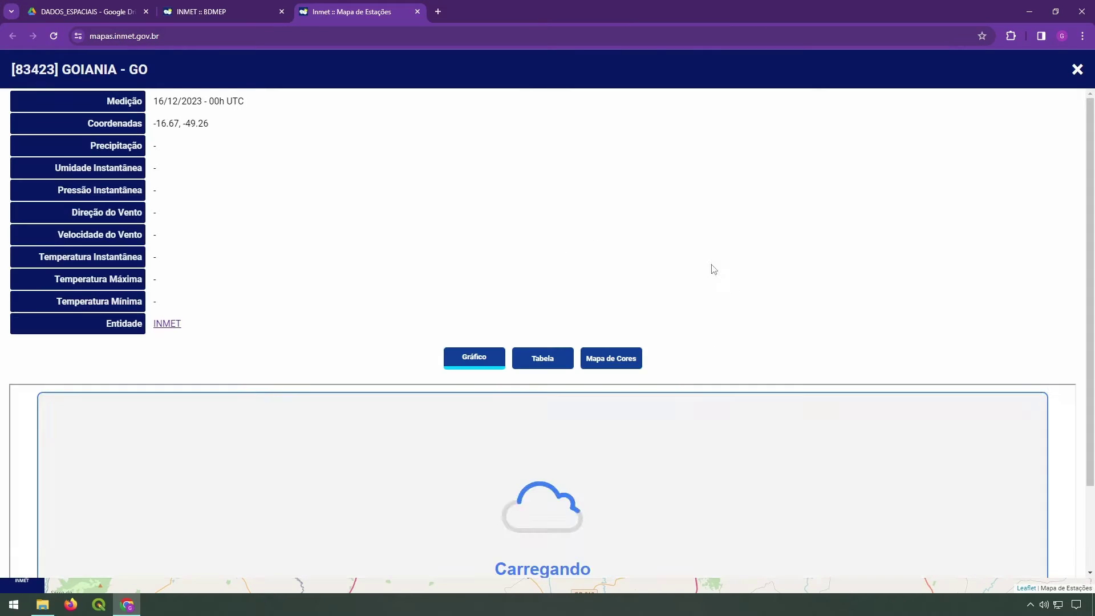
Change the Goiânia station's chart from temperature to Chuva
scroll(798, 197, "down", 2)
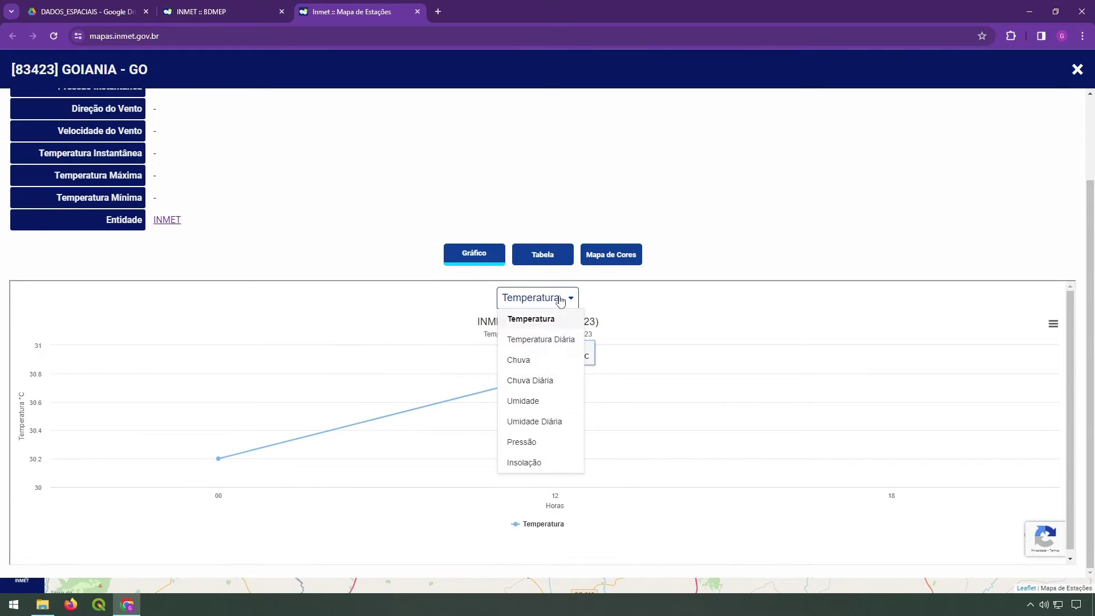
left_click(559, 298)
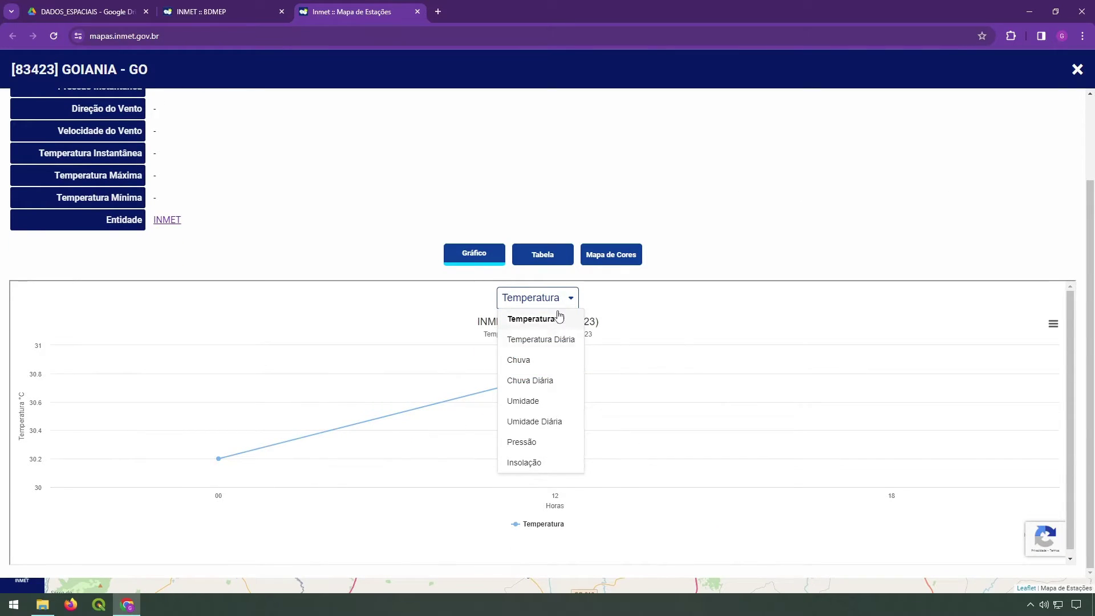
left_click(529, 361)
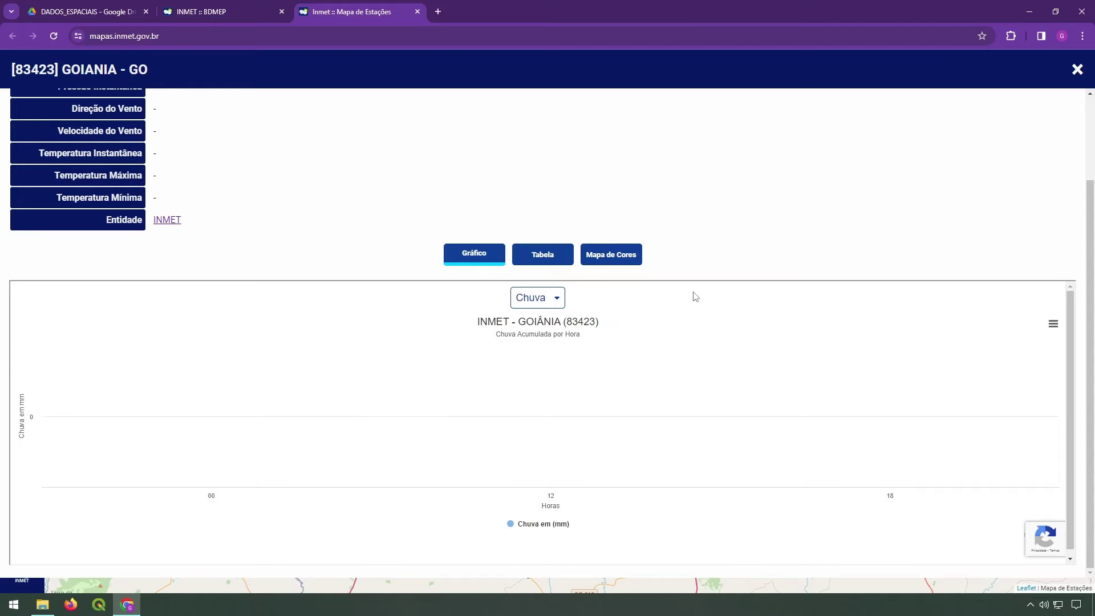
Show the station's Tabela and Mapa de Cores with the chart hidden, review the measurements, and close the station details
left_click(545, 257)
left_click(610, 256)
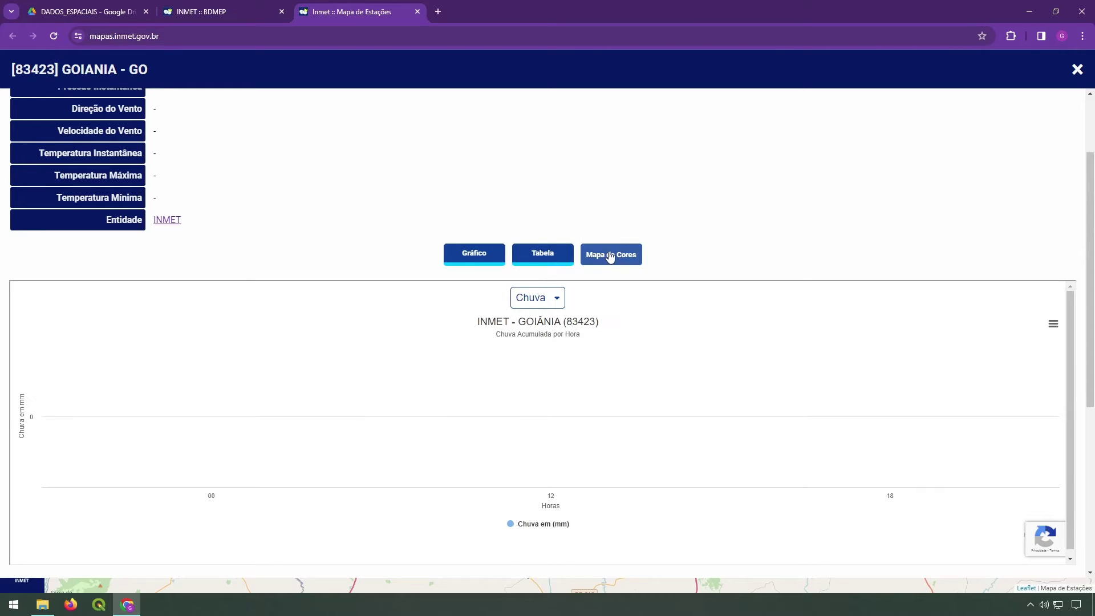
left_click(473, 258)
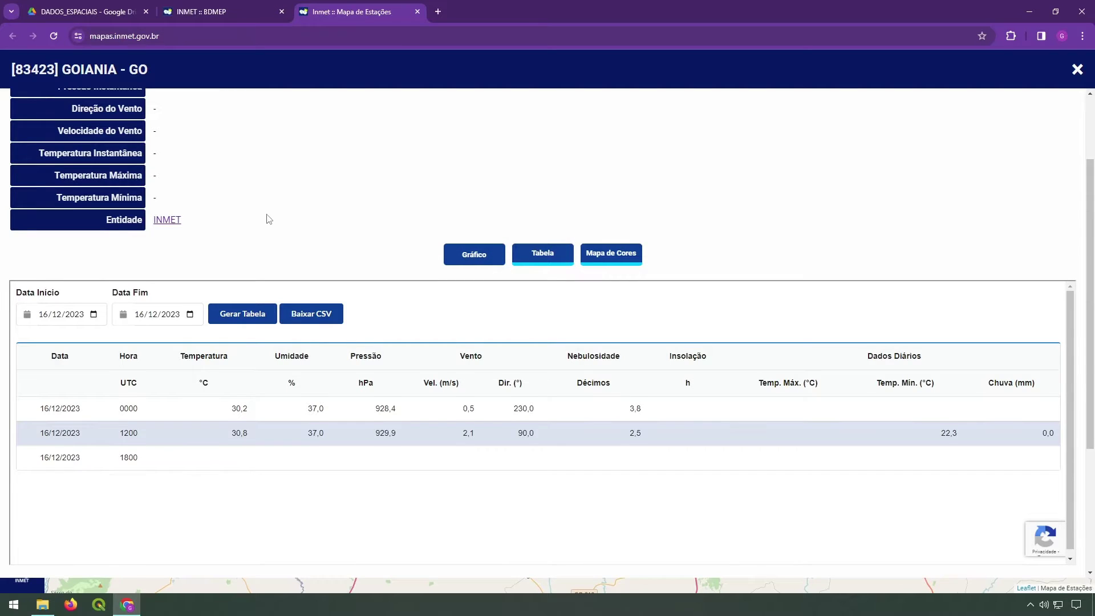
scroll(269, 220, "up", 2)
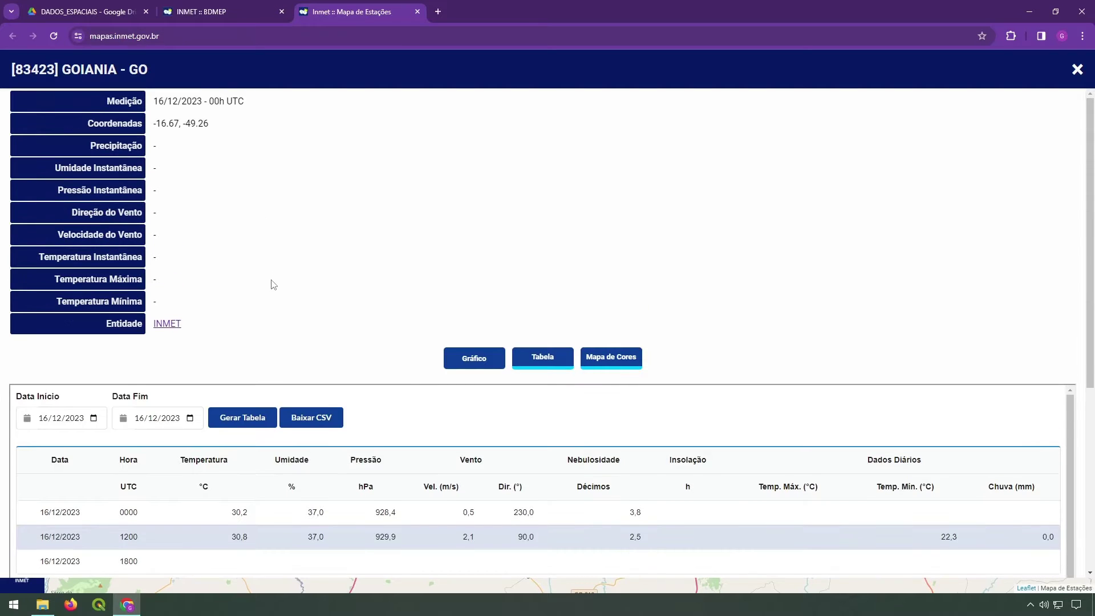
left_click(1077, 69)
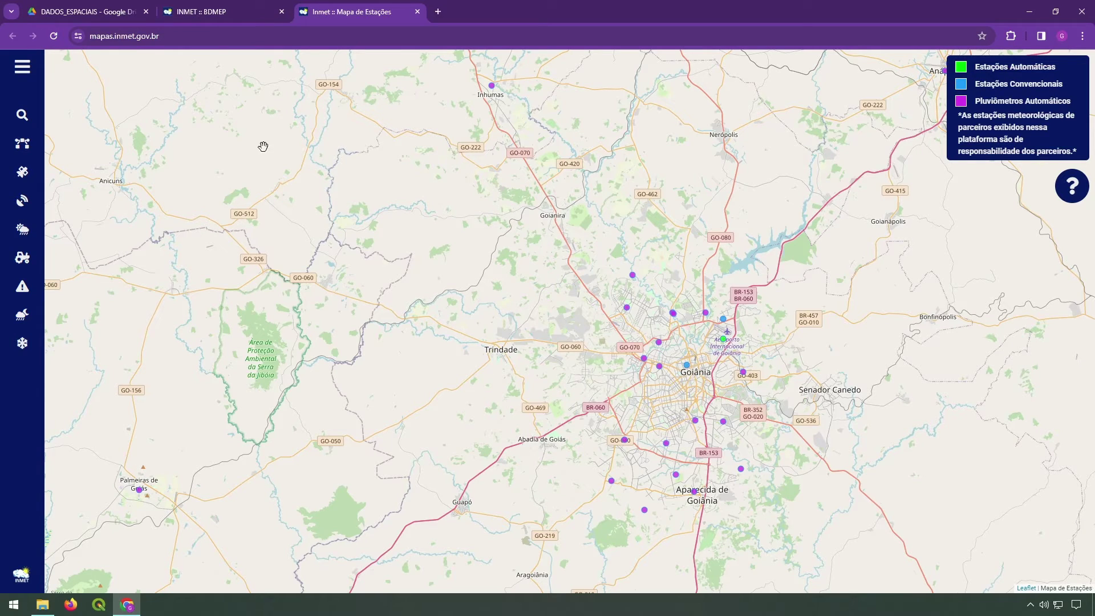
Return to the BDMEP welcome page and proceed to the data request form
left_click(223, 11)
left_click(290, 108)
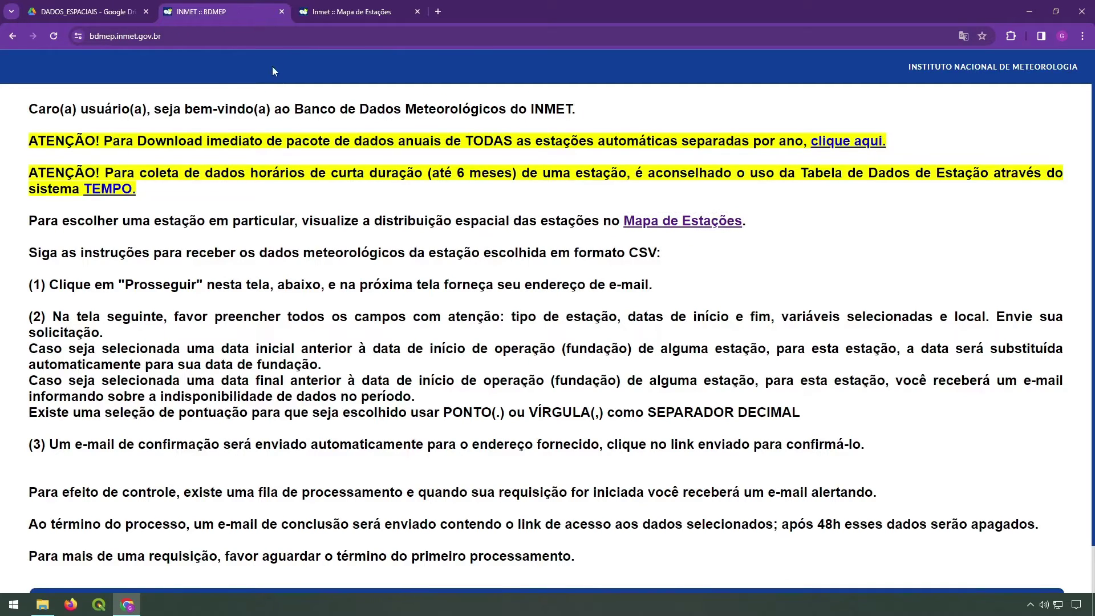
scroll(461, 235, "down", 1)
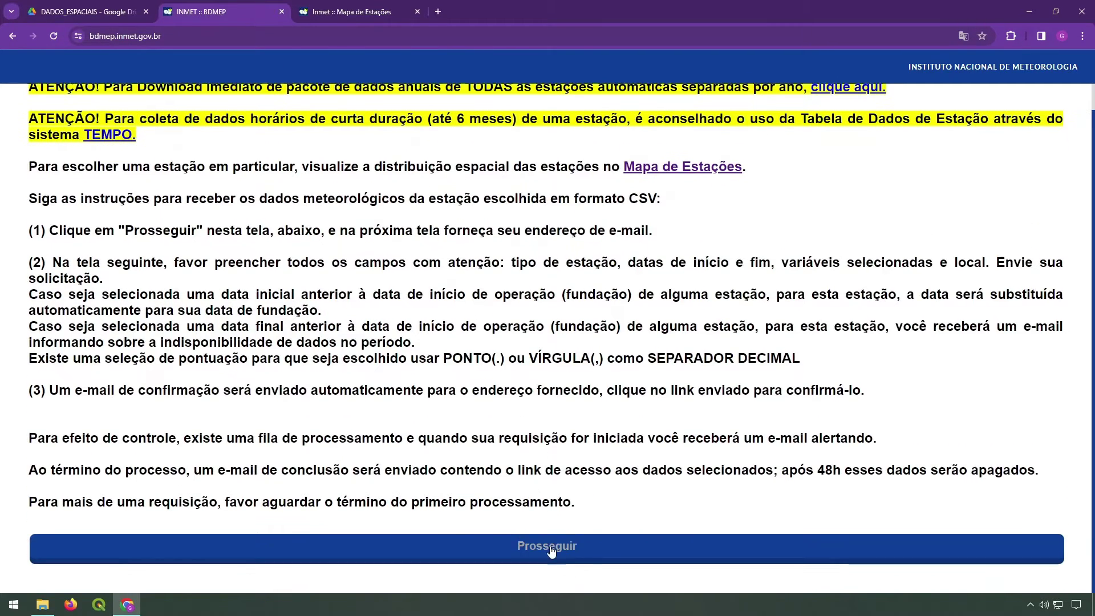
left_click(550, 552)
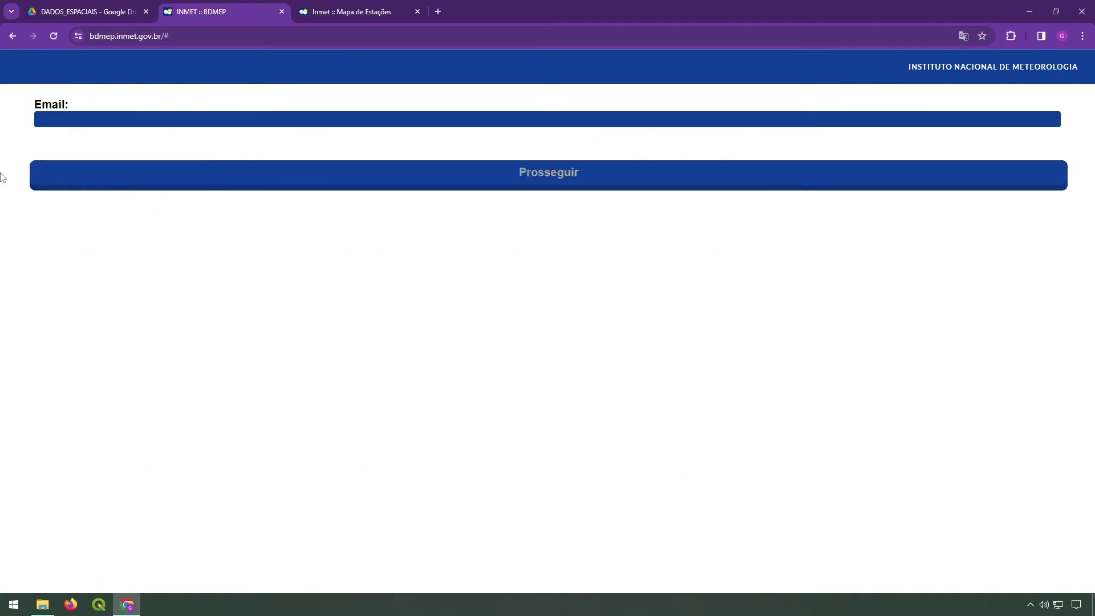
Enter the requester's e-mail address and proceed to the data selection options
left_click(87, 121)
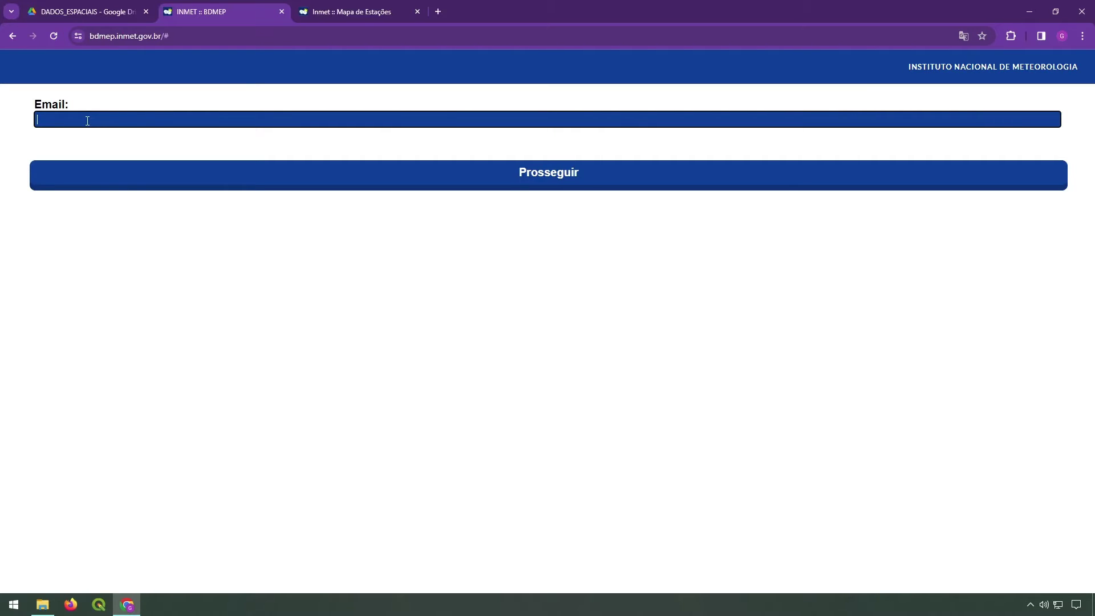
key("ctrl+v")
left_click(181, 244)
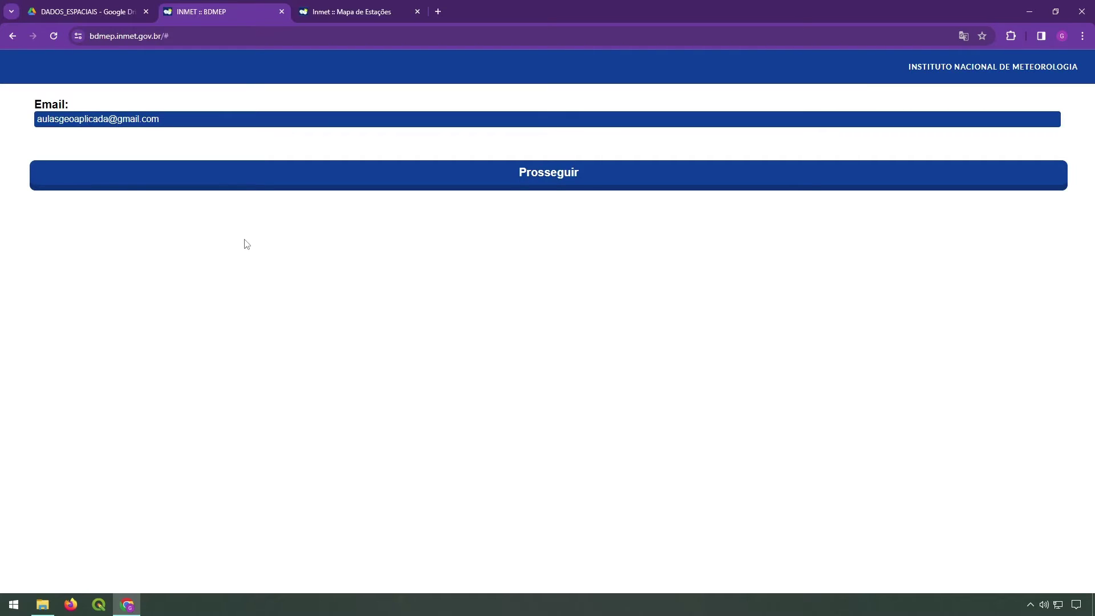
left_click(489, 186)
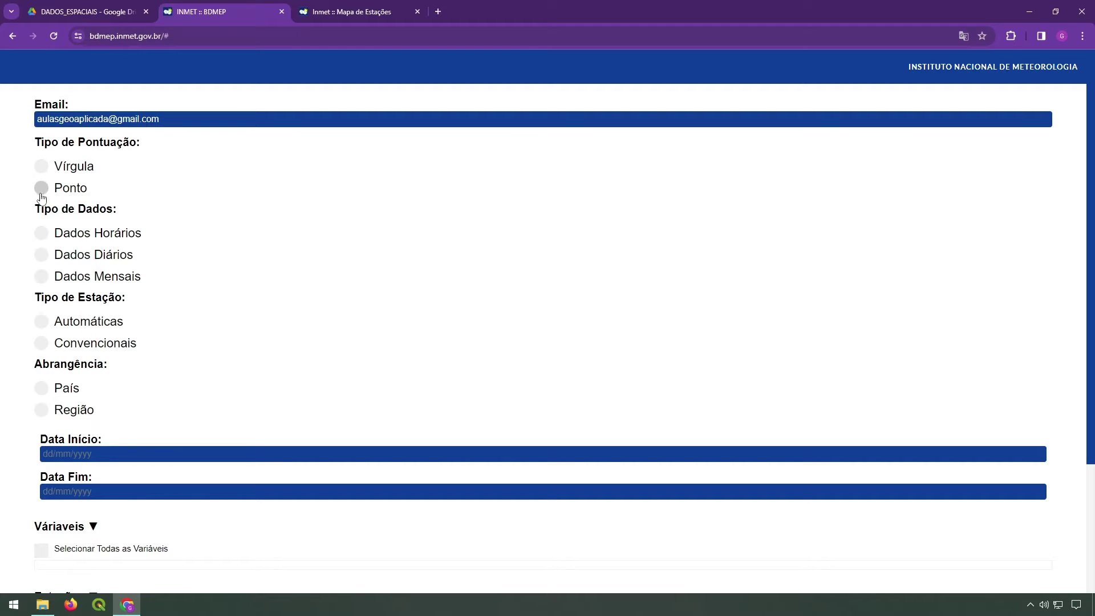
Set the request to Vírgula punctuation, Dados Mensais and Convencionais stations
left_click(41, 167)
left_click(42, 277)
left_click(41, 342)
Set the coverage (Abrangência) to Região and select the Centro-Oeste region
scroll(377, 359, "down", 2)
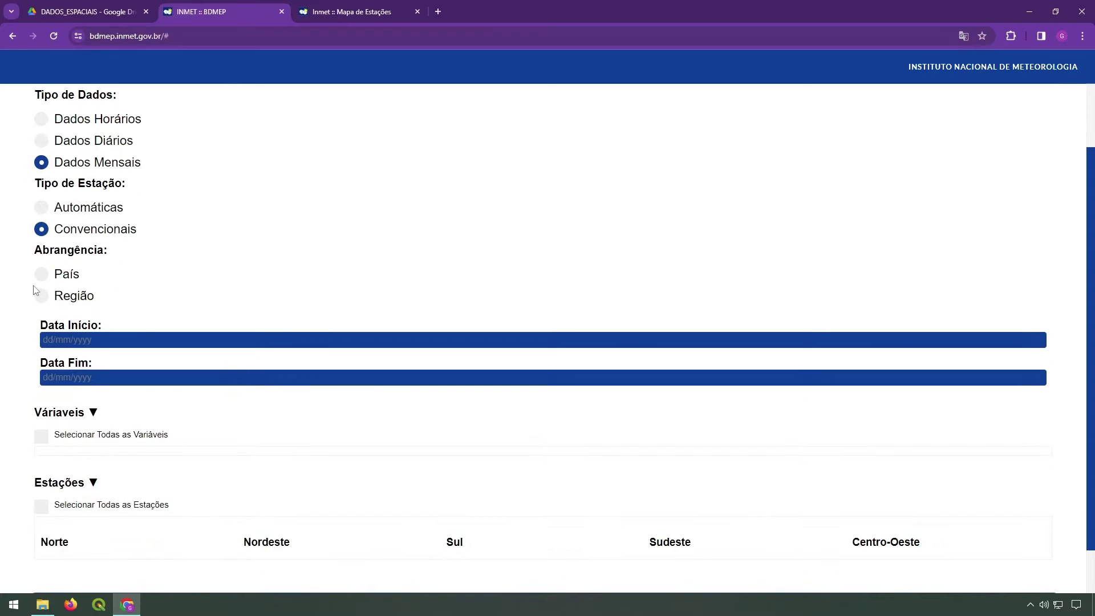
left_click(41, 295)
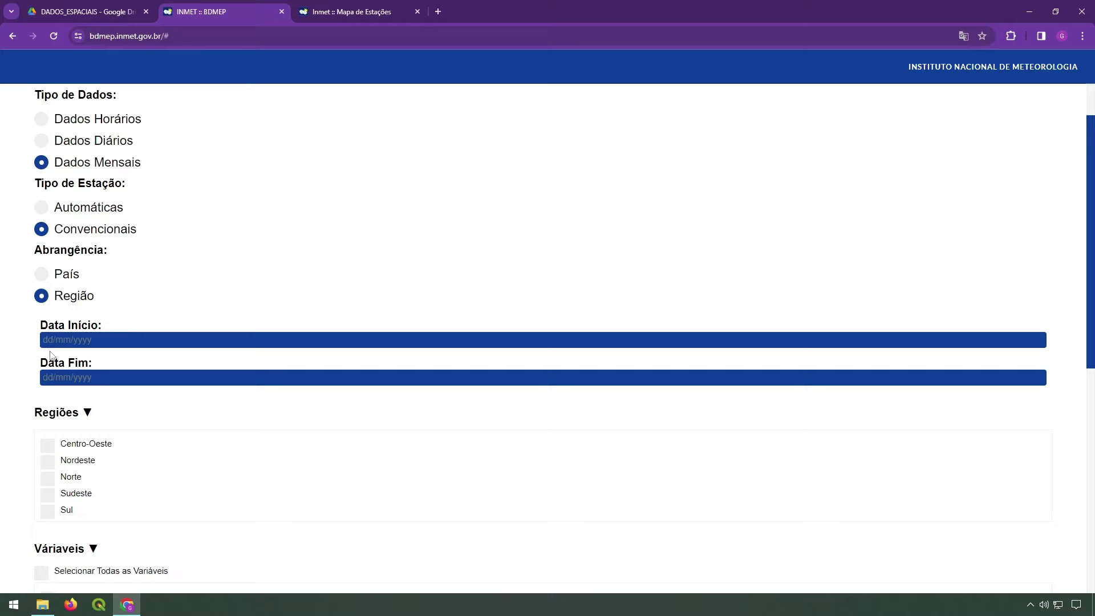
left_click(48, 445)
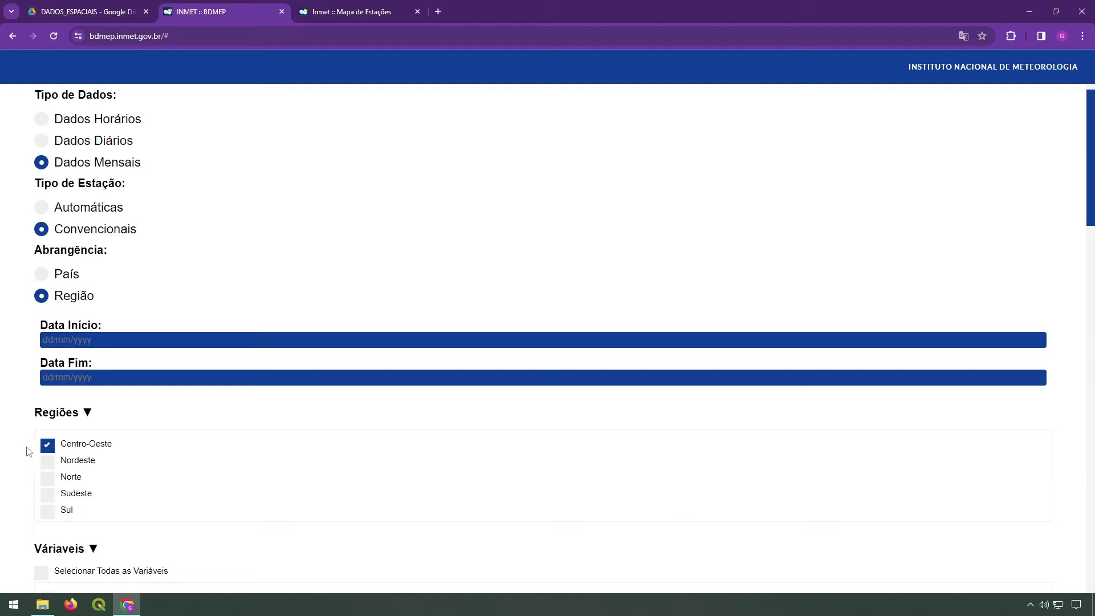
Set the request's start date (Data Início) to 01/01/1992
scroll(31, 450, "down", 3)
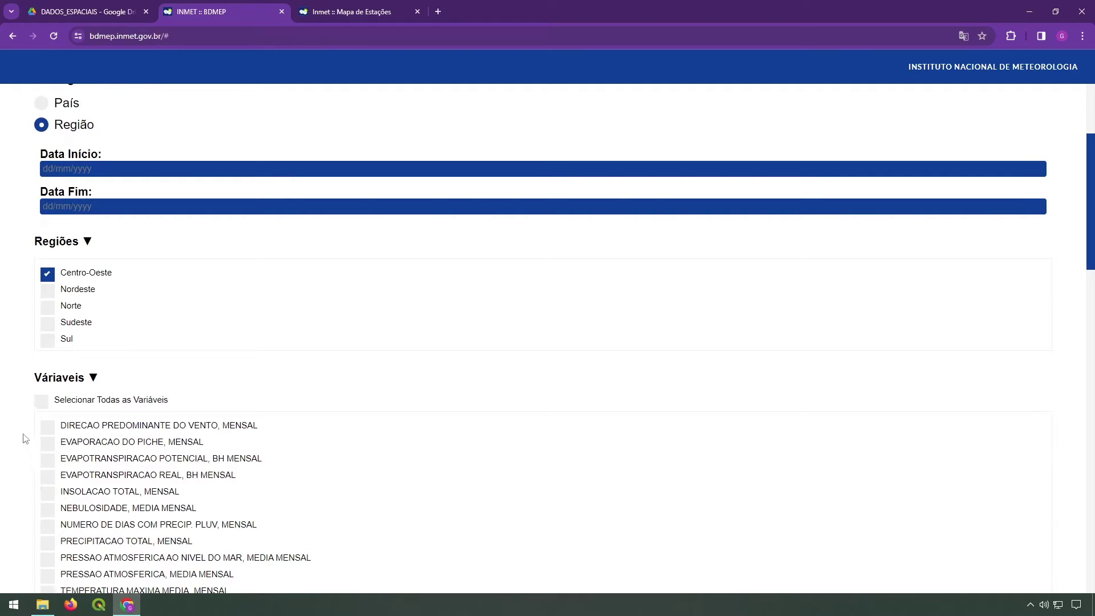
scroll(20, 357, "up", 1)
scroll(16, 360, "down", 8)
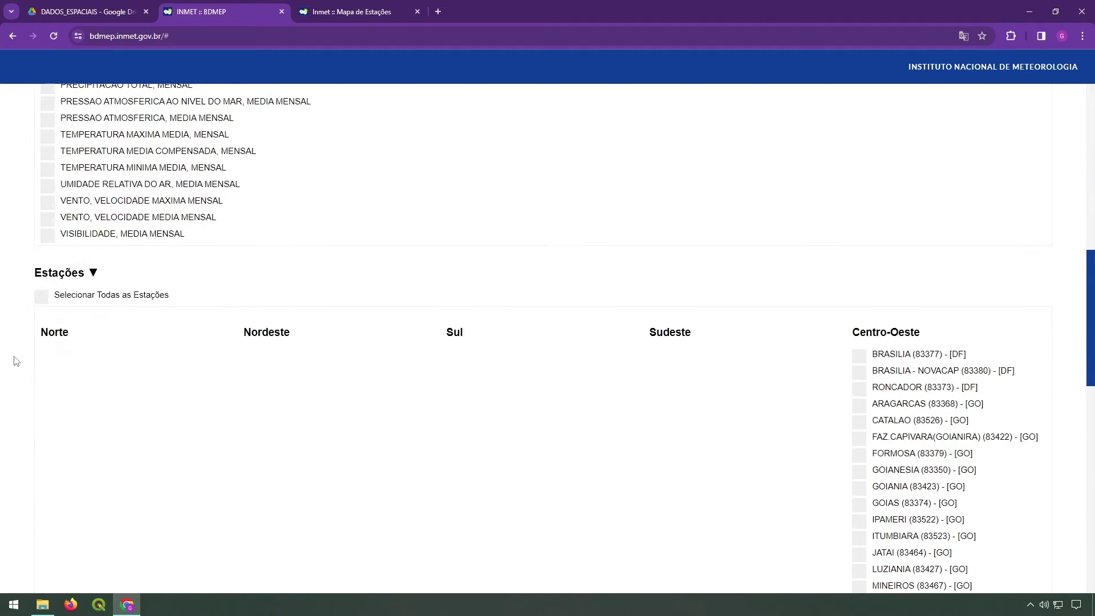
scroll(16, 361, "up", 10)
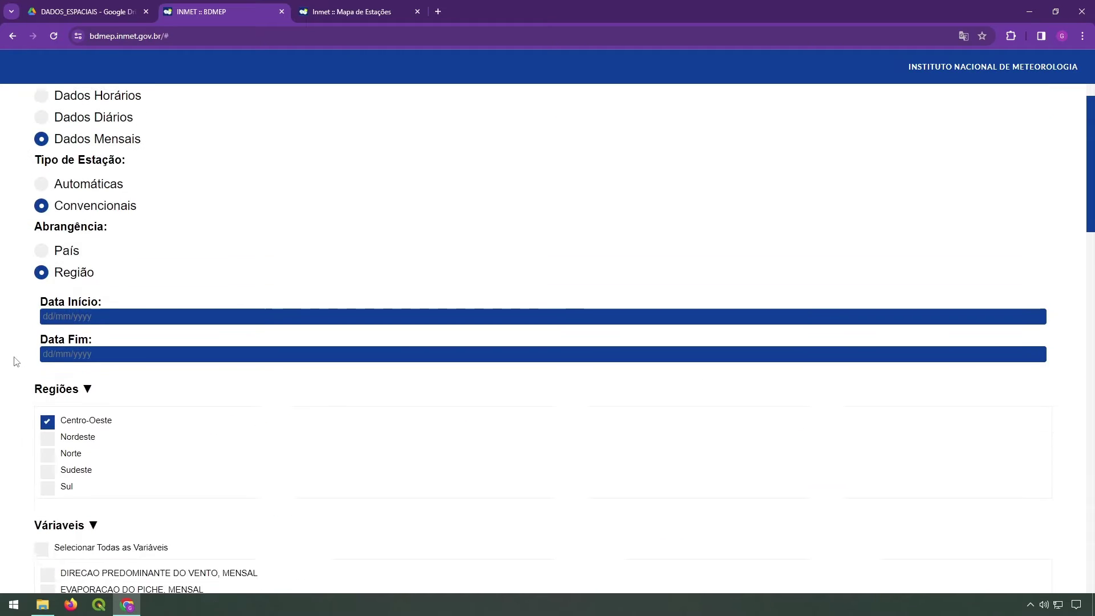
left_click(54, 339)
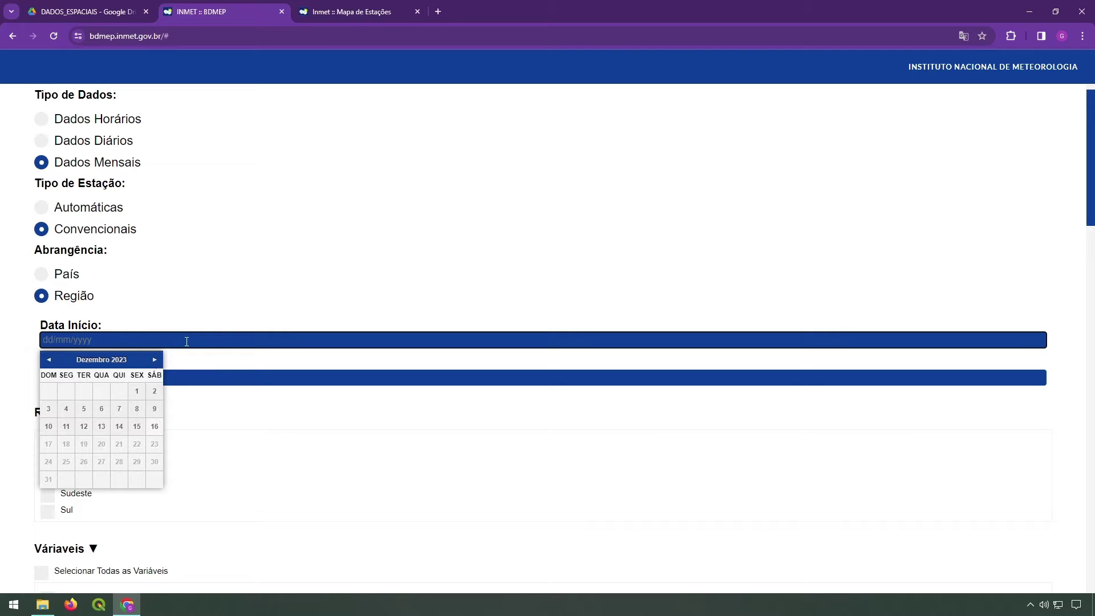
type("1992")
left_click(85, 426)
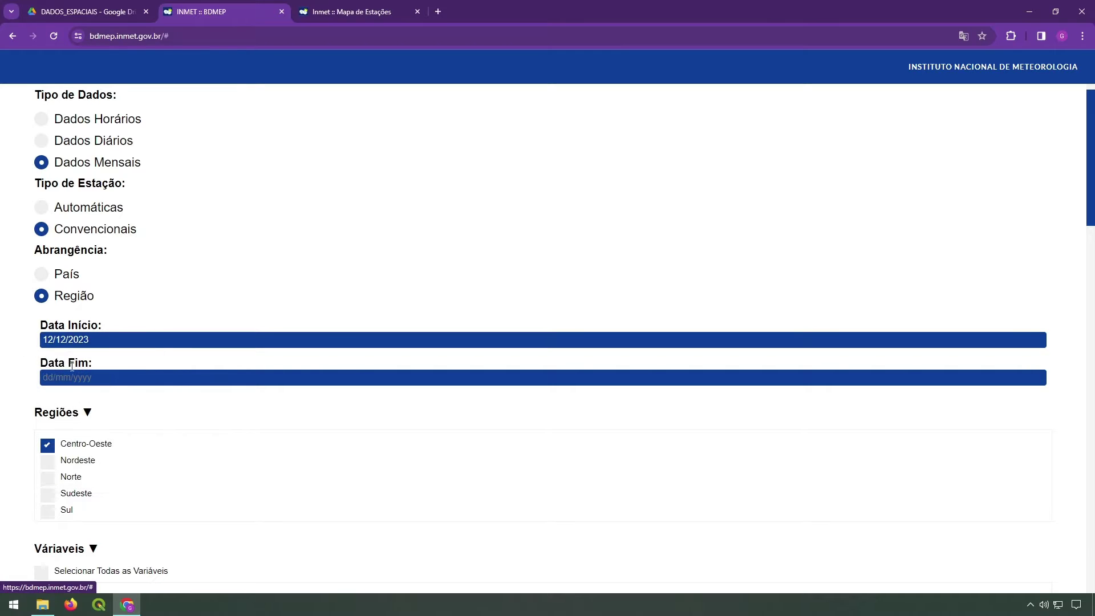
left_click(63, 339)
type("01/")
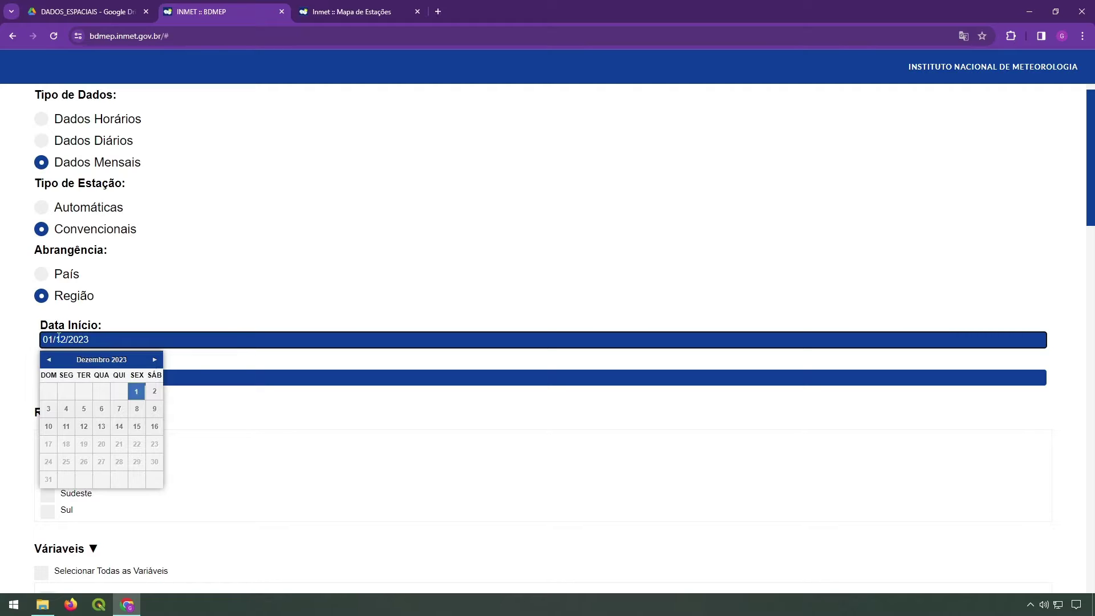
type("01/")
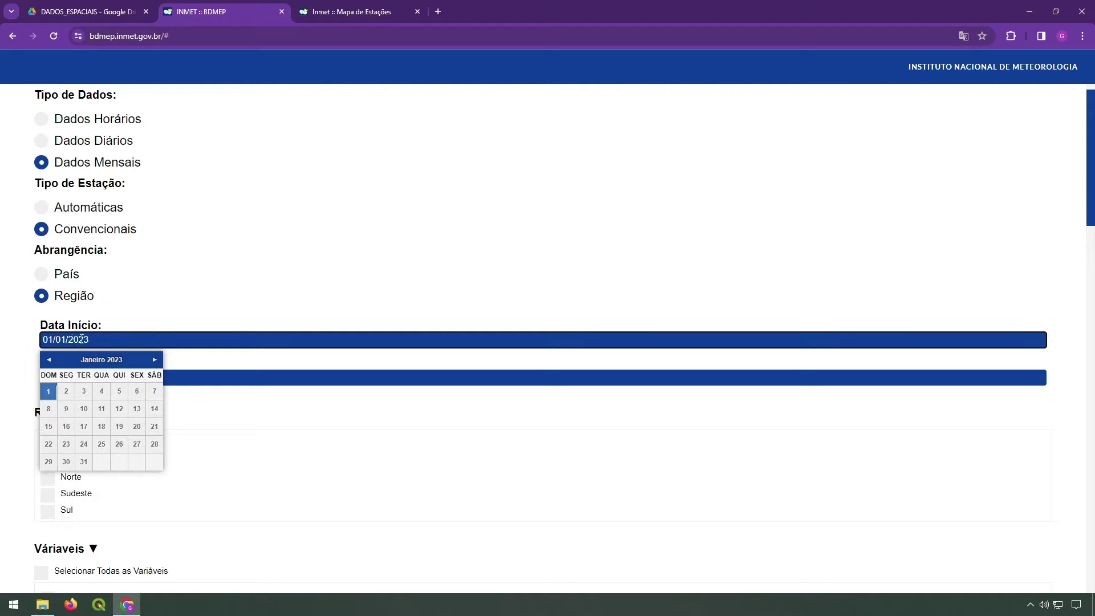
type("1992")
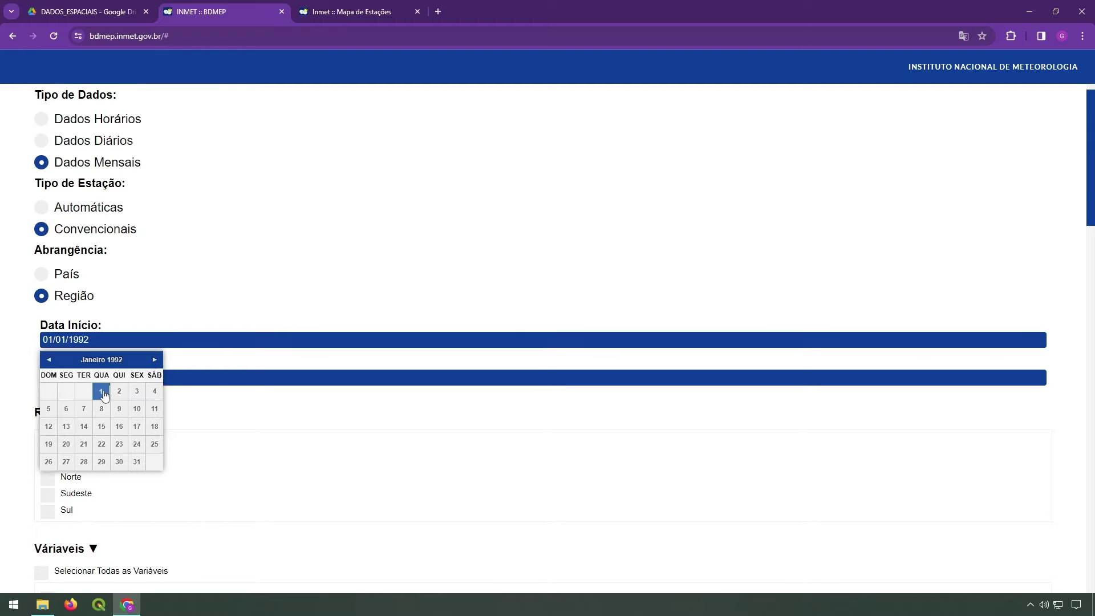
left_click(101, 391)
Set the request's end date (Data Fim) to 31/12/2022
left_click(63, 378)
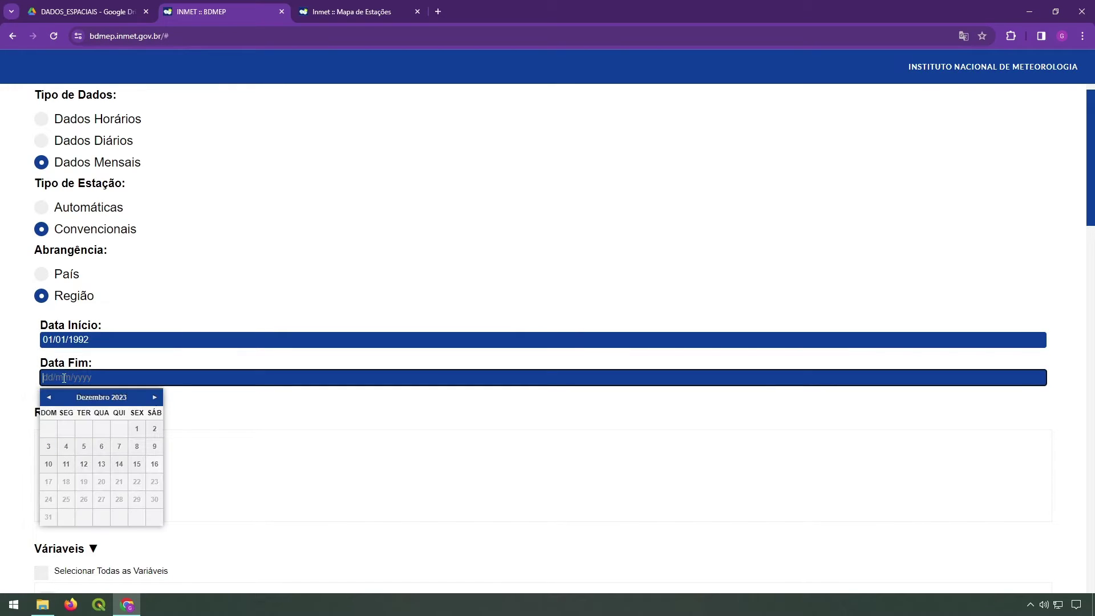
type("31/12/2022")
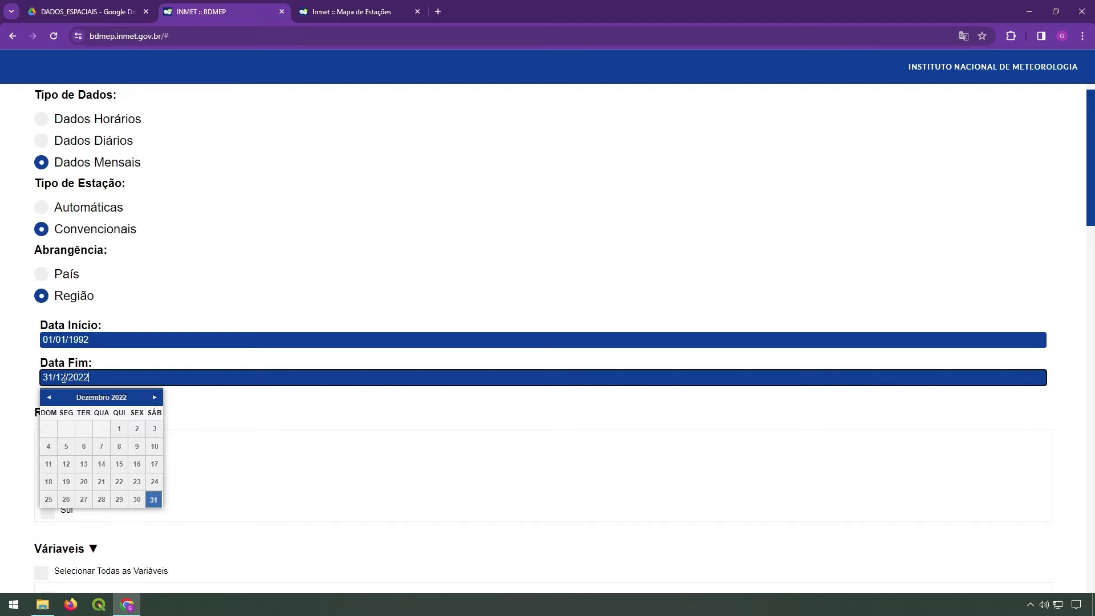
left_click(154, 499)
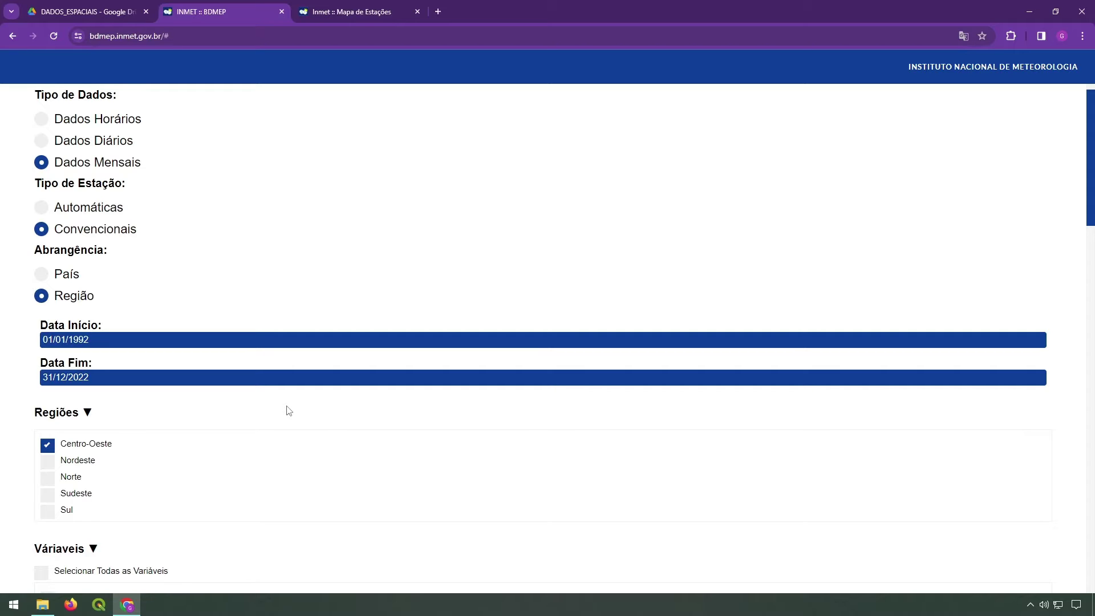
Select the variables PRECIPITACAO TOTAL, MENSAL and TEMPERATURA MEDIA COMPENSADA, MENSAL
scroll(289, 410, "down", 4)
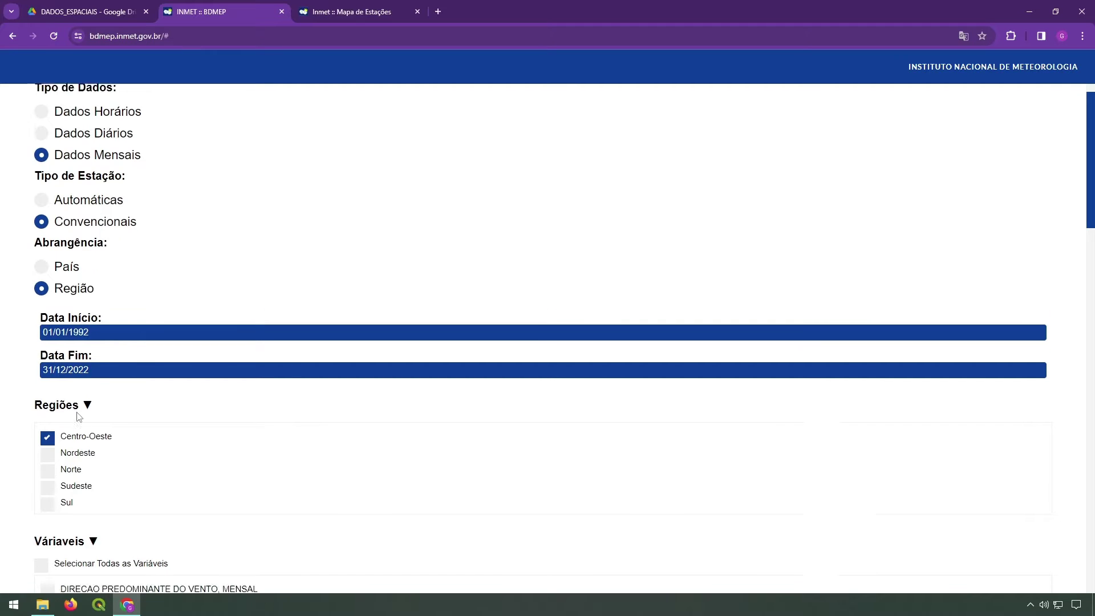
scroll(299, 417, "down", 3)
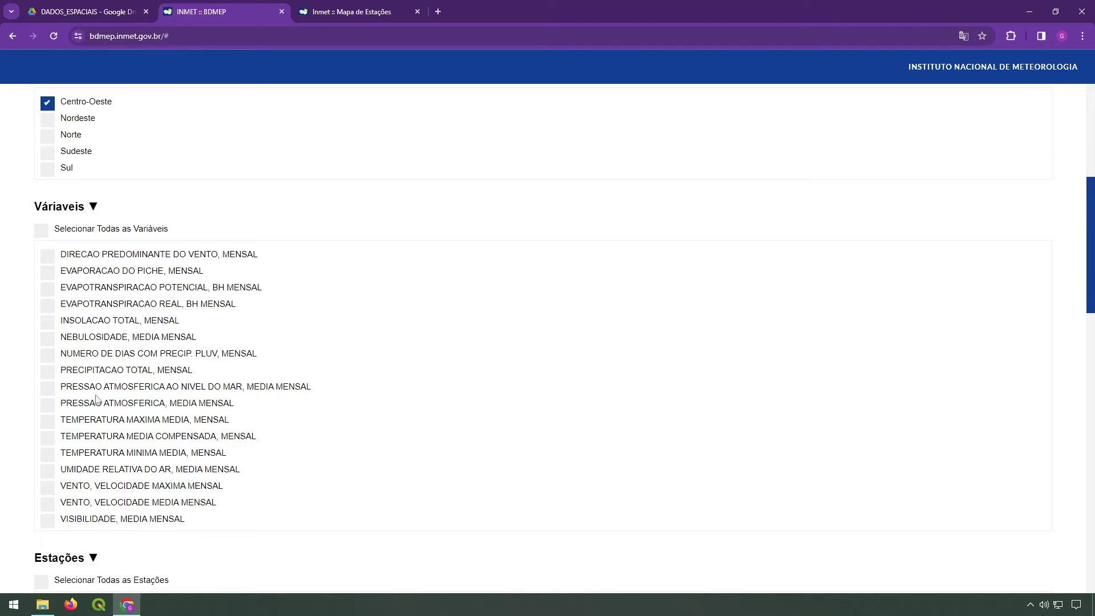
left_click(47, 372)
left_click(47, 438)
Select the GOIANIA (83423) - [GO] station in the Centro-Oeste station list
scroll(387, 416, "down", 5)
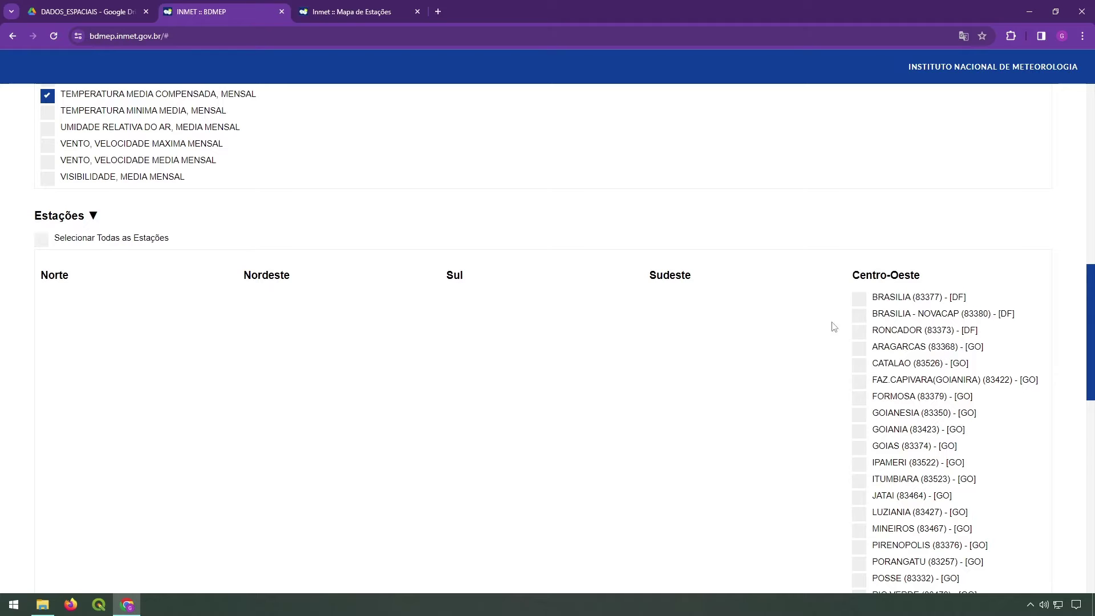
scroll(835, 330, "up", 4)
scroll(834, 328, "up", 1)
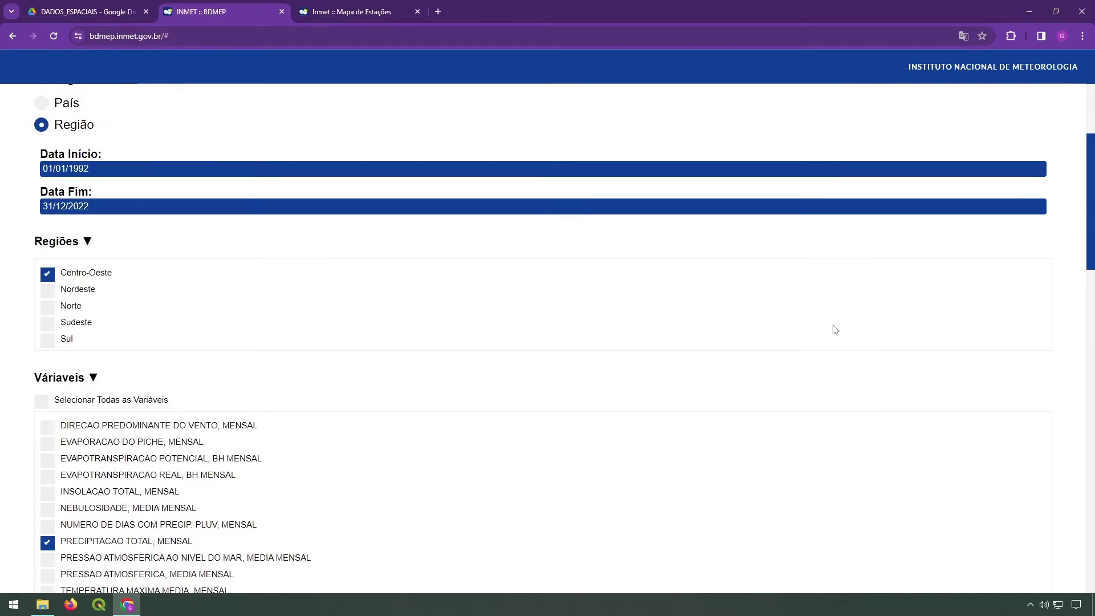
scroll(834, 328, "down", 10)
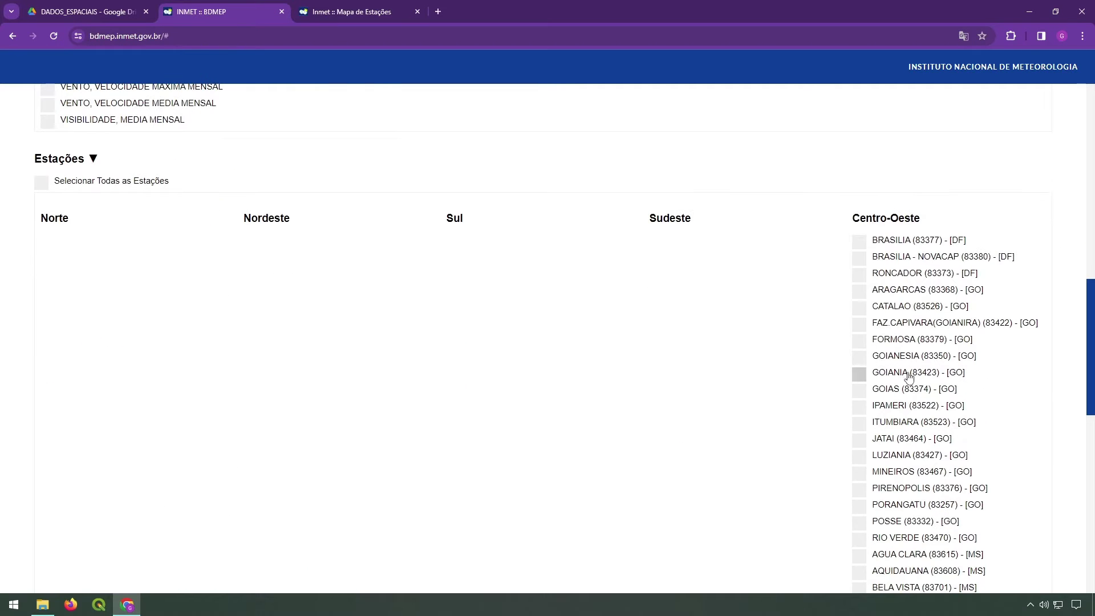
left_click(860, 374)
Review the completed request form, proceed to the confirmation page and confirm the data request
scroll(102, 423, "up", 17)
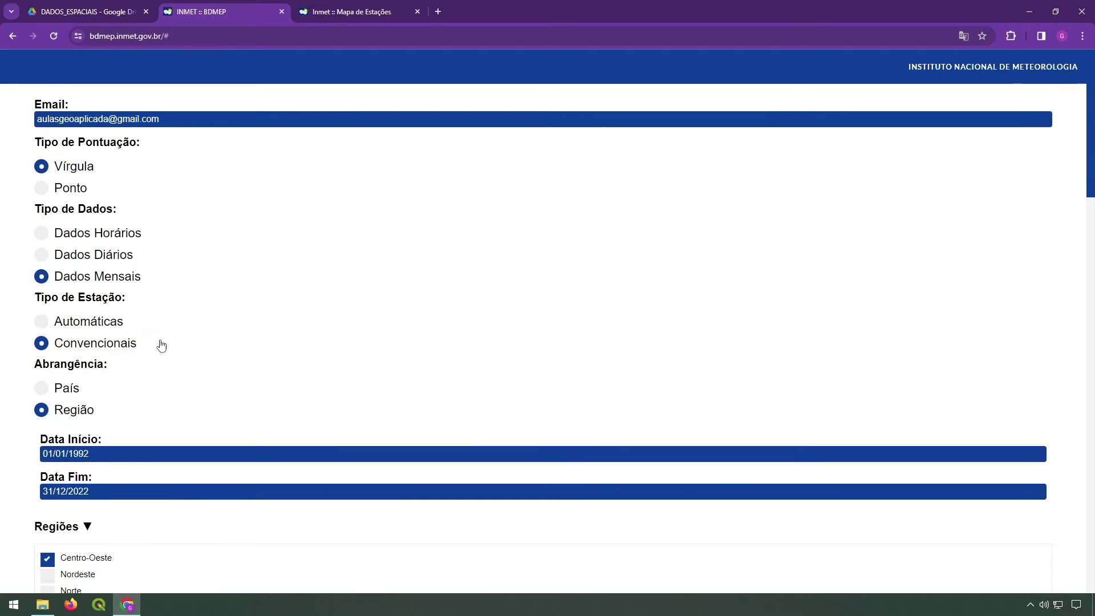
scroll(505, 368, "down", 5)
scroll(644, 396, "down", 20)
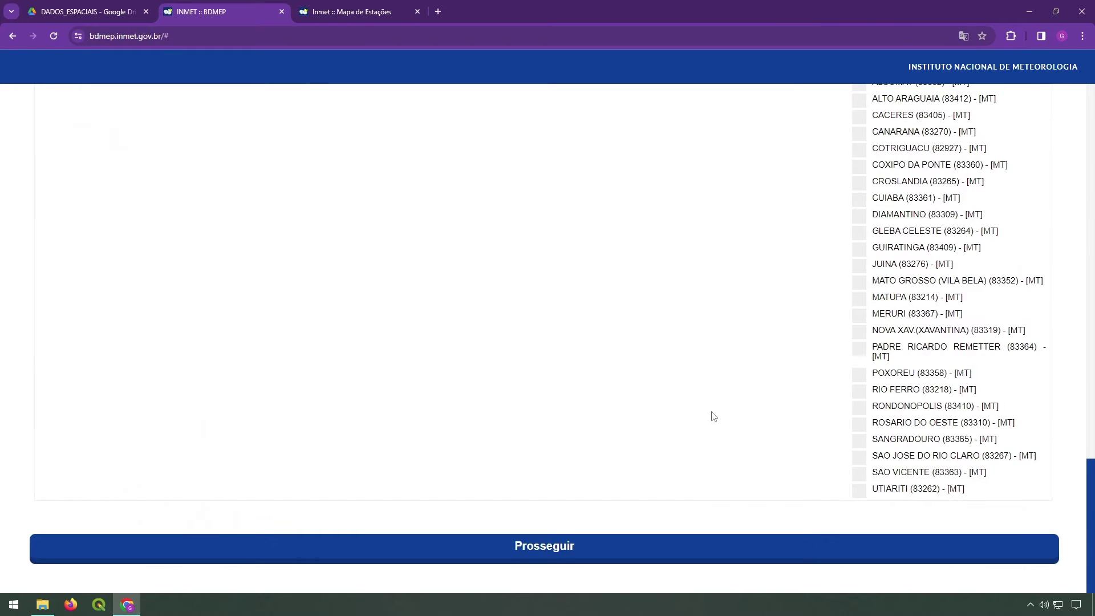
left_click(490, 564)
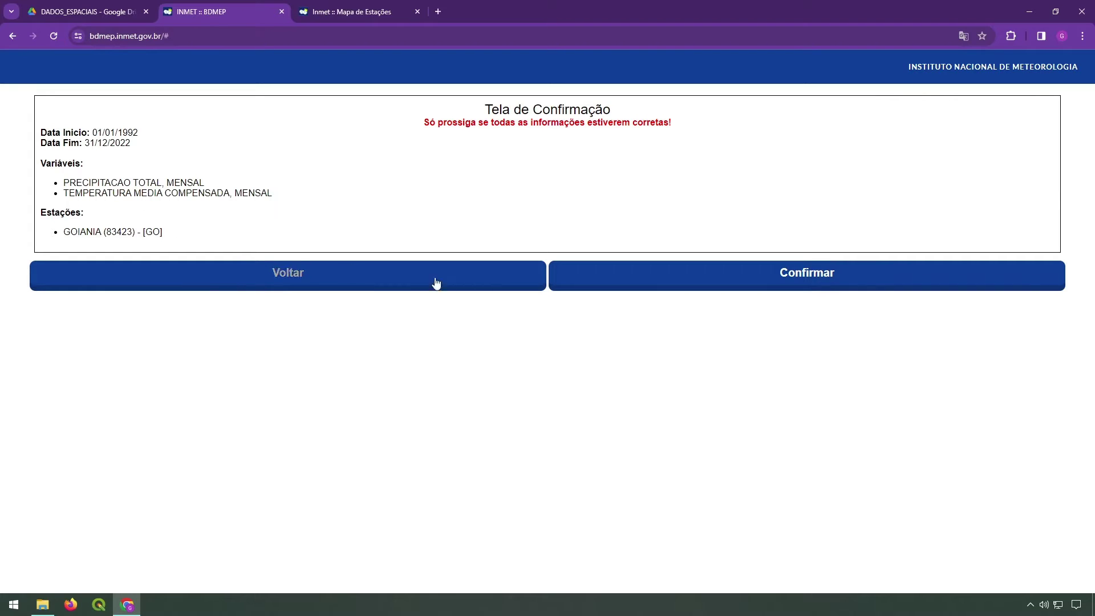
left_click(751, 288)
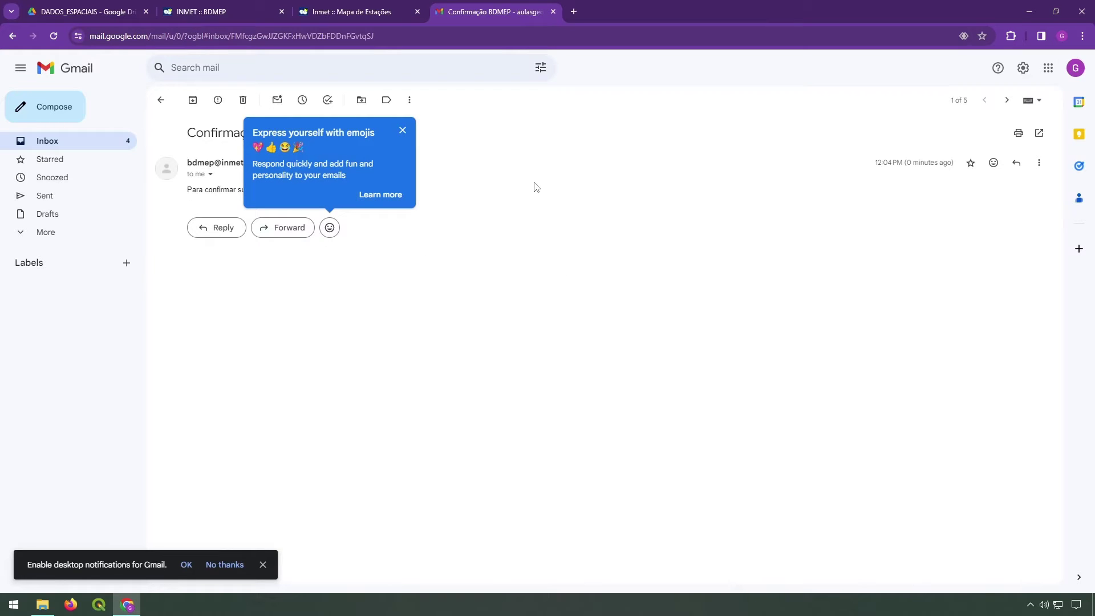
Confirm the request through the BDMEP link in the Gmail confirmation message and close the page it opens
left_click(402, 131)
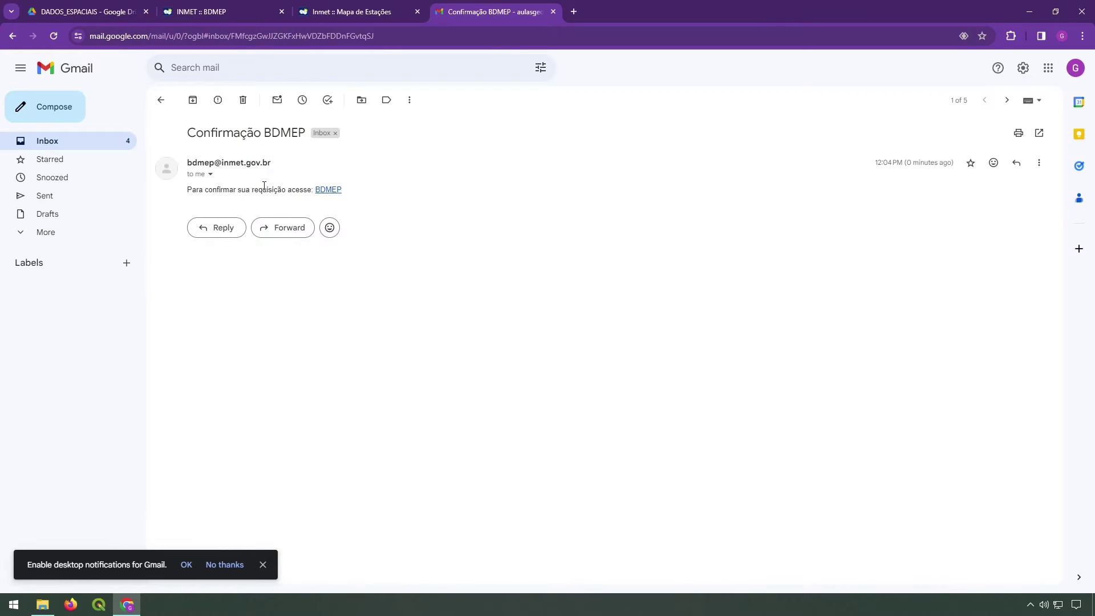
left_click(333, 194)
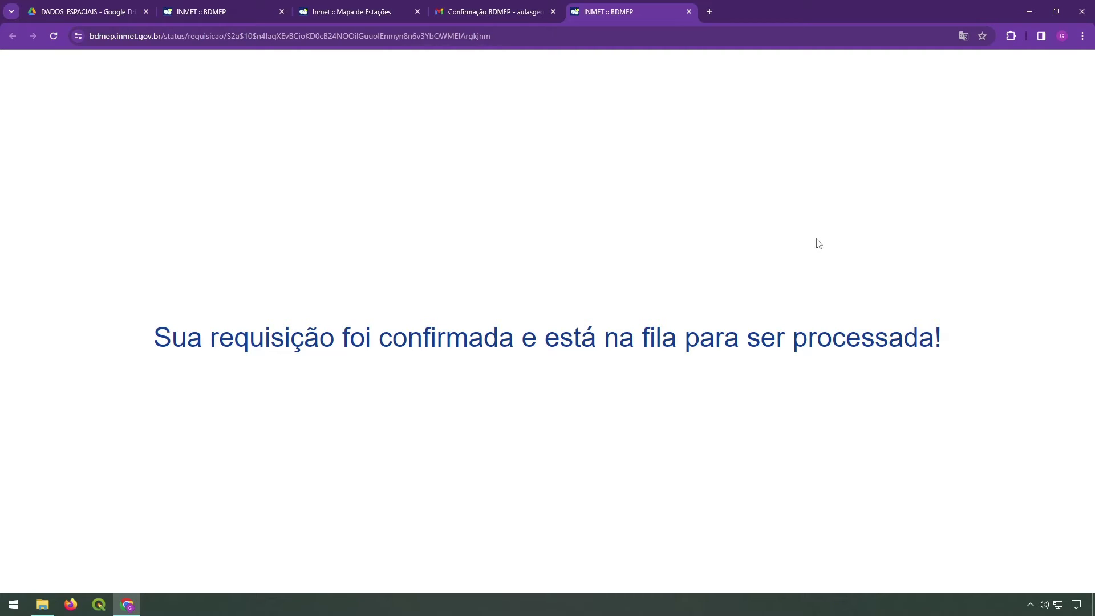
left_click(689, 11)
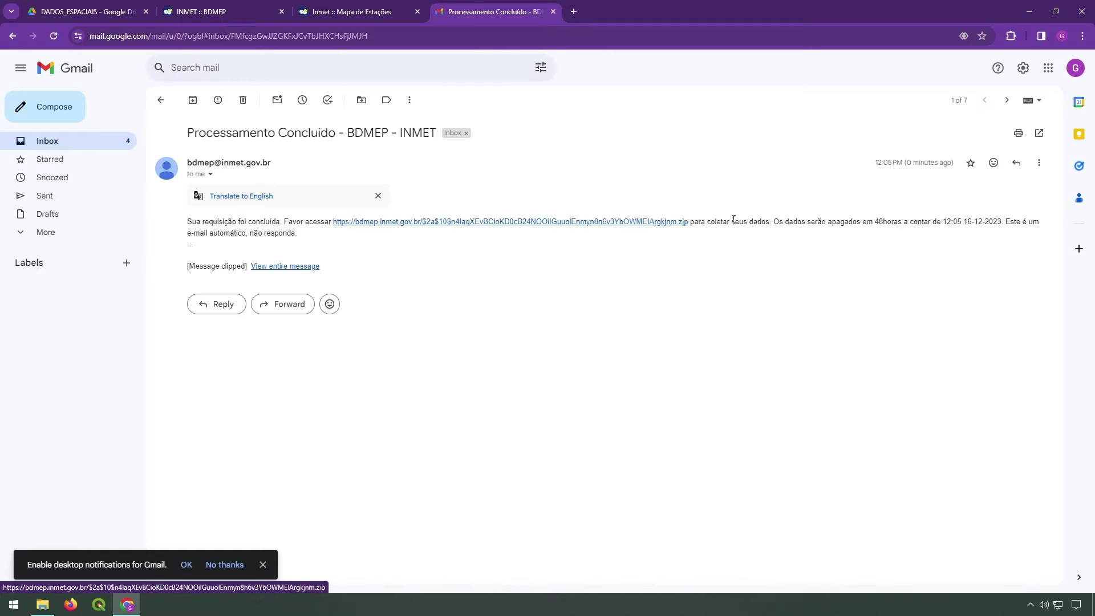
Download the zip linked in the Processamento Concluído e-mail, creating a folder named INMET inside DADOS_ESPACIAIS as its destination
left_click(594, 227)
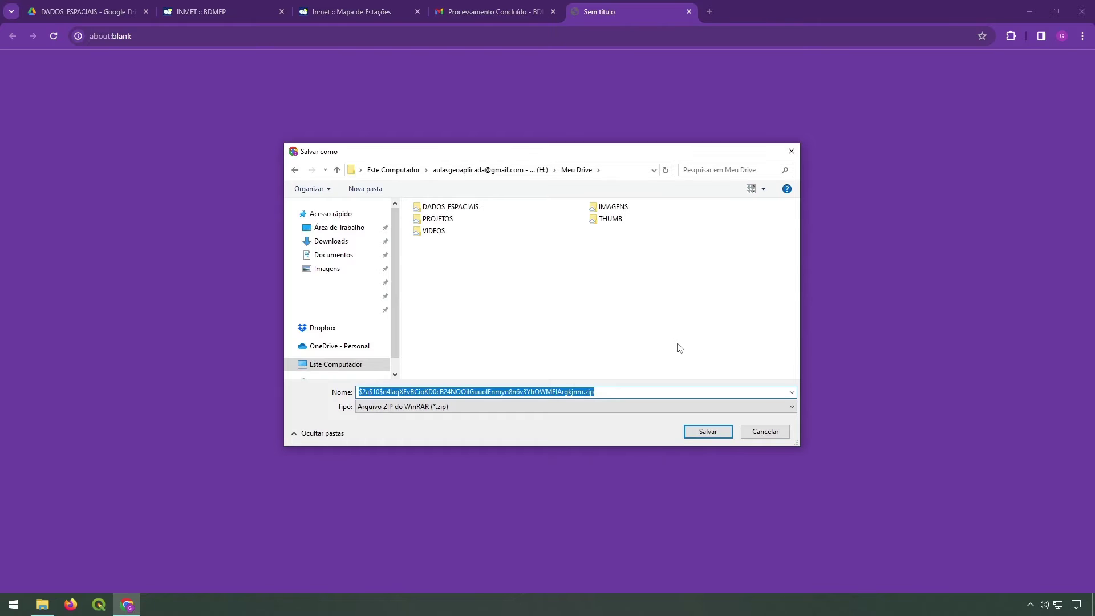
double_click(450, 207)
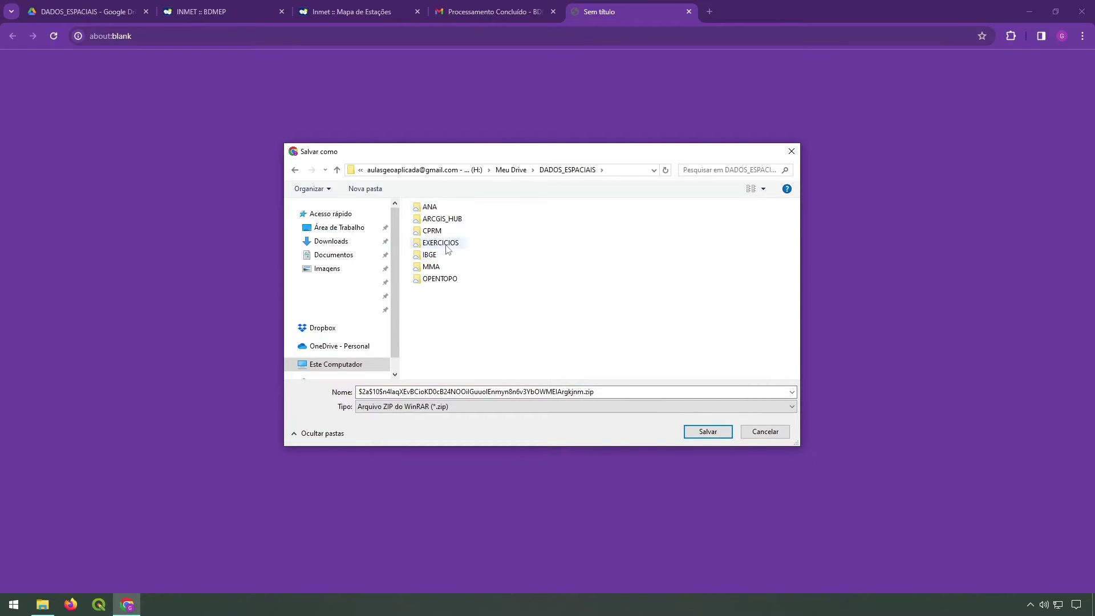
left_click(368, 189)
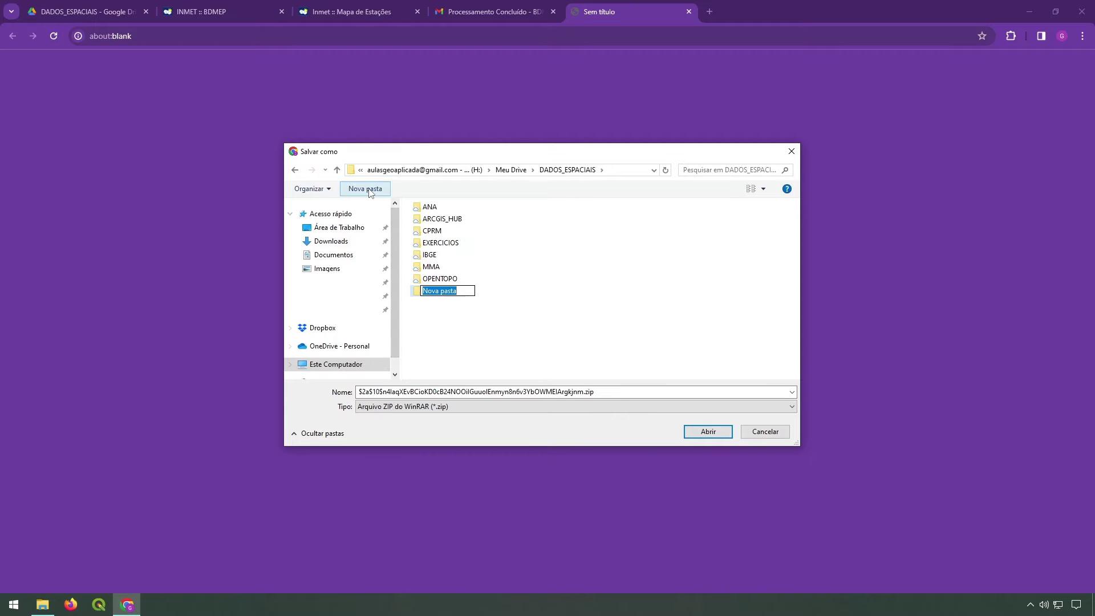
type("INMET")
key("Return")
key("Return")
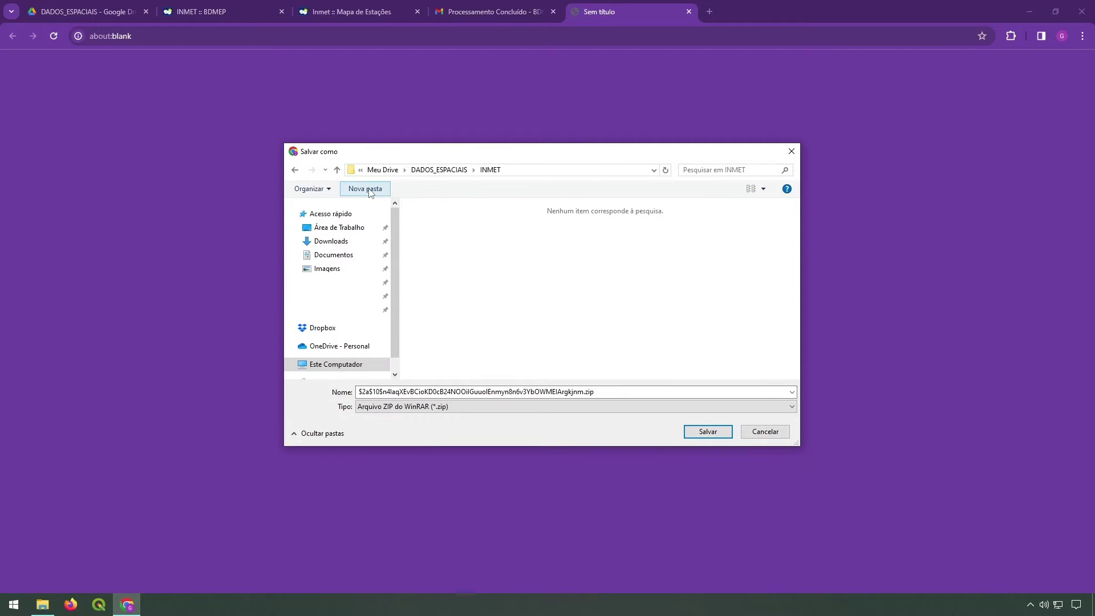
Name the download Precip_Temp_estacao_Goiania_1992_2022.zip and save it in the INMET folder
left_click(587, 393)
left_click_drag(584, 392, 347, 392)
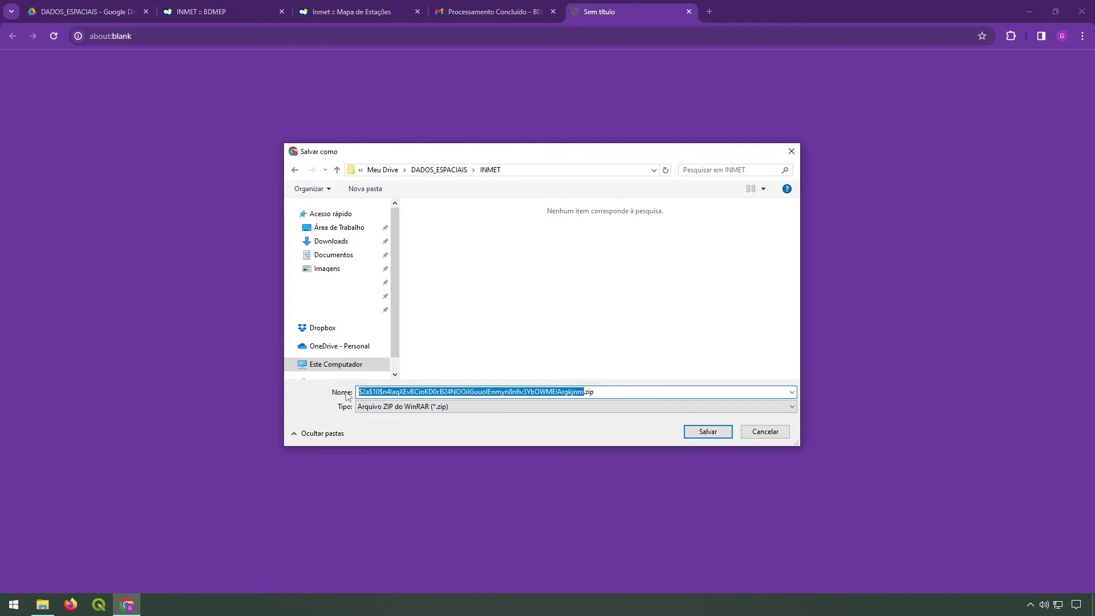
type("dADOS")
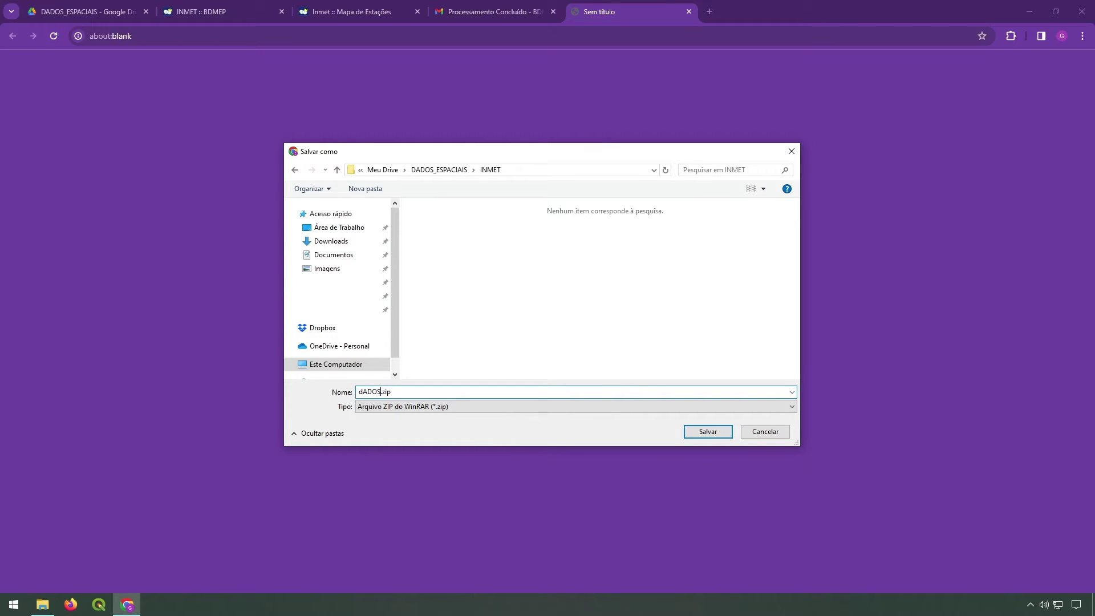
key("BackSpace")
key("BackSpace")
key("BackSpace")
key("BackSpace")
key("BackSpace")
type("Dados_1992_202Goianica")
key("BackSpace")
key("BackSpace")
type("a_Precip_t1")
key("BackSpace")
key("BackSpace")
type("Temp_estacao")
left_click(713, 431)
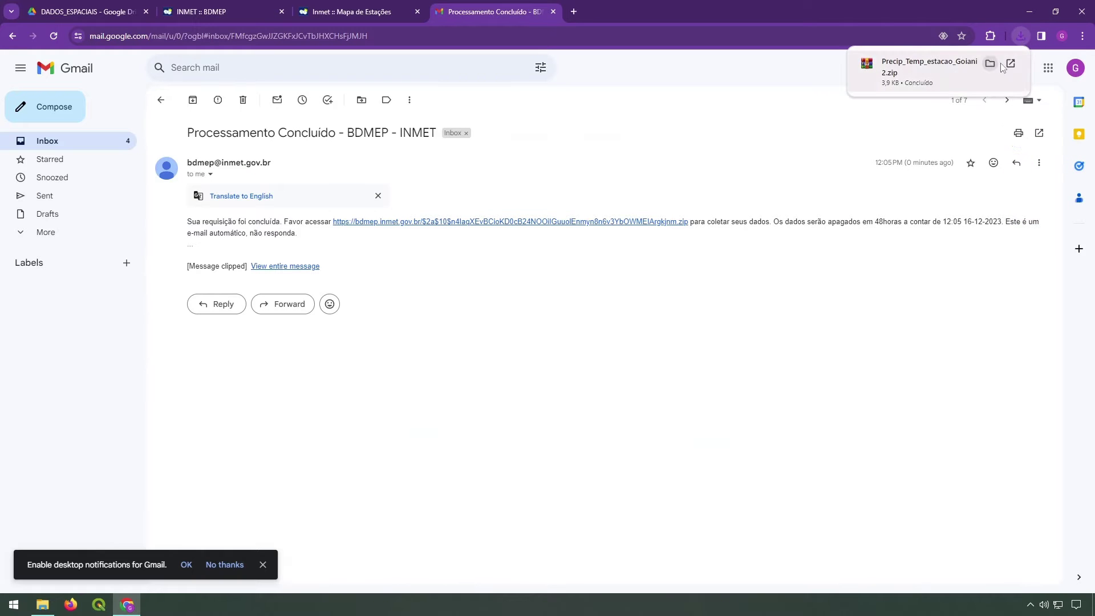
Show the downloaded zip in its folder and extract its contents there
left_click(993, 66)
right_click(272, 57)
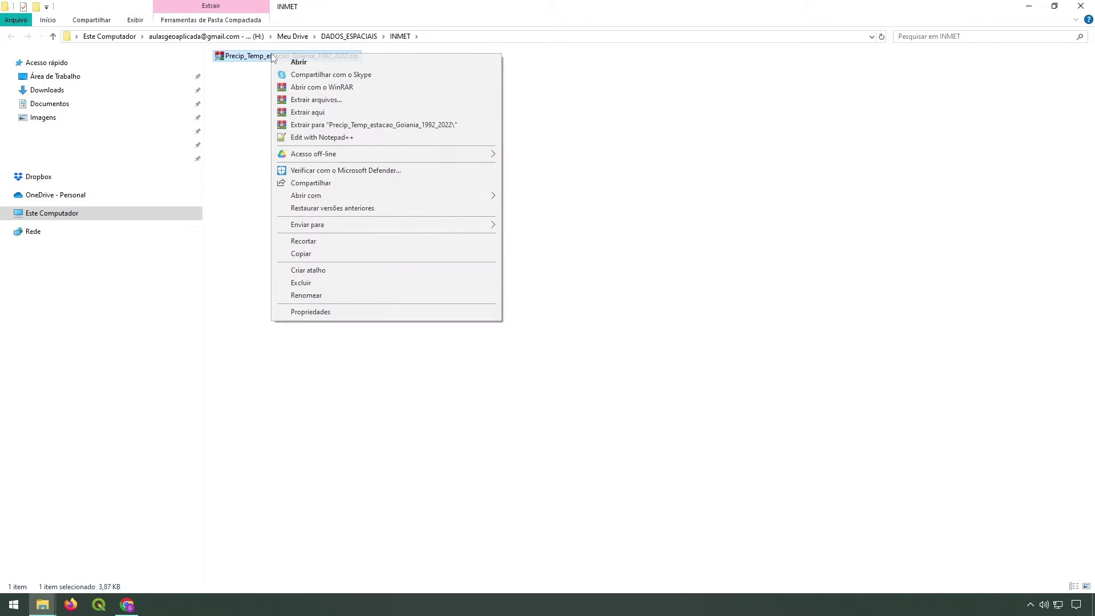
left_click(435, 154)
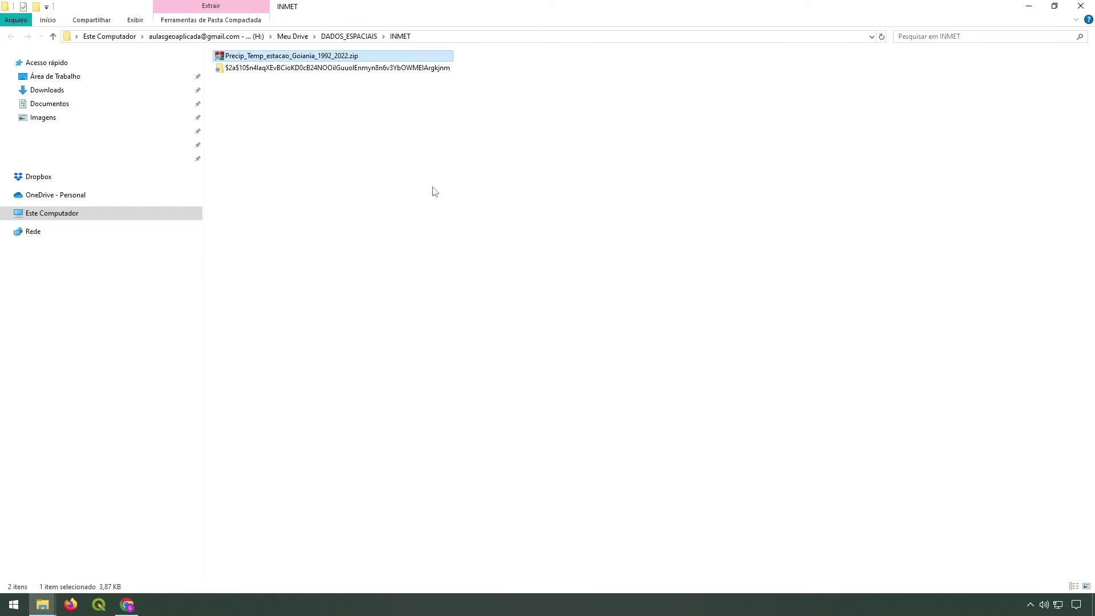
Check the CSV file inside the extracted folder and return to the INMET folder
double_click(276, 69)
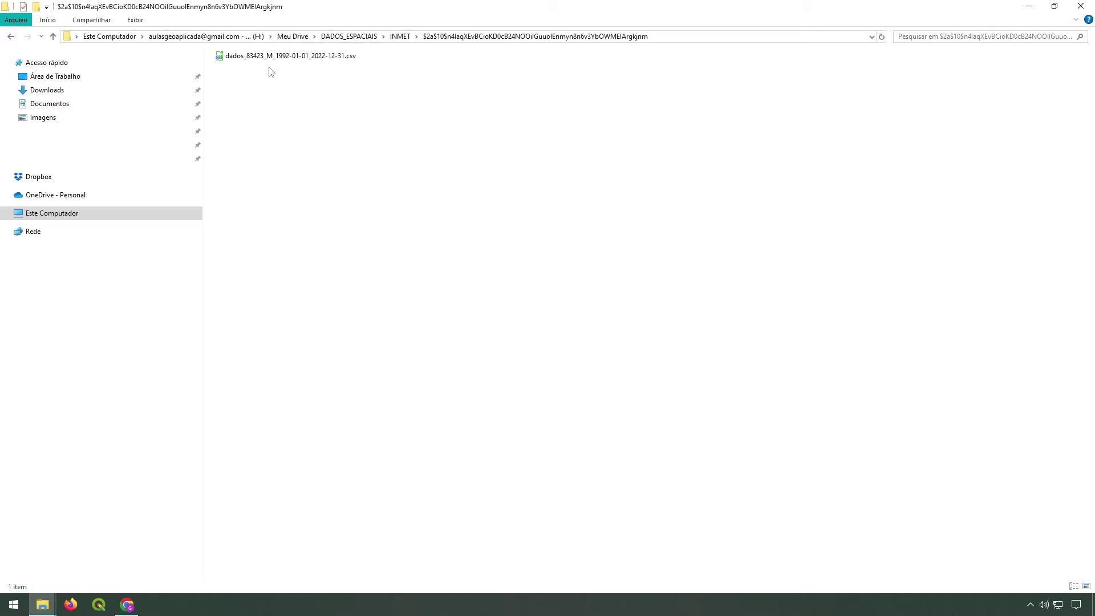
left_click(279, 68)
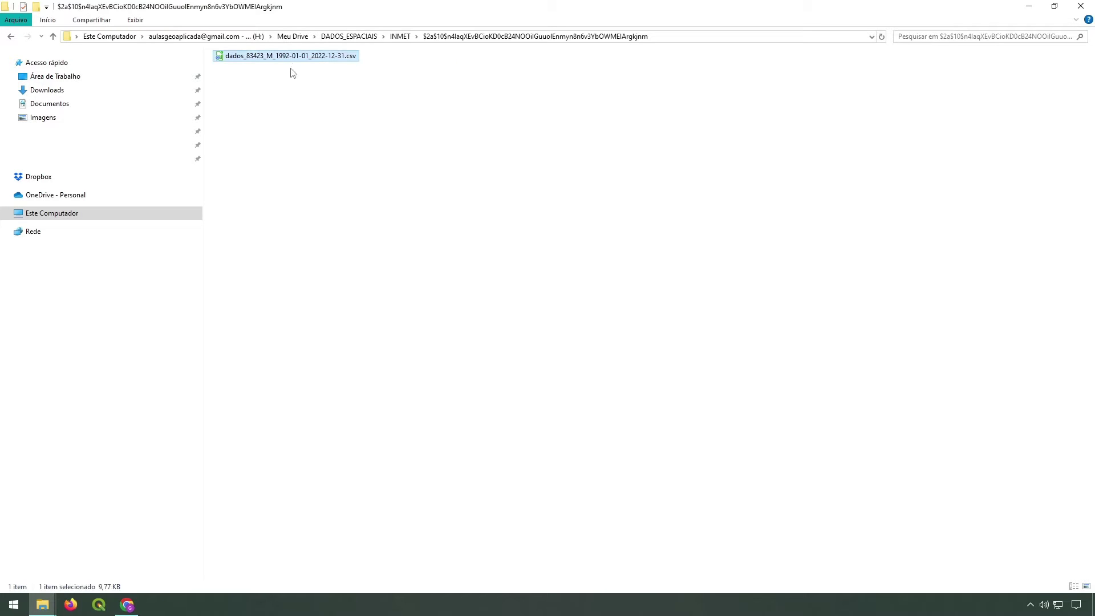
left_click(400, 37)
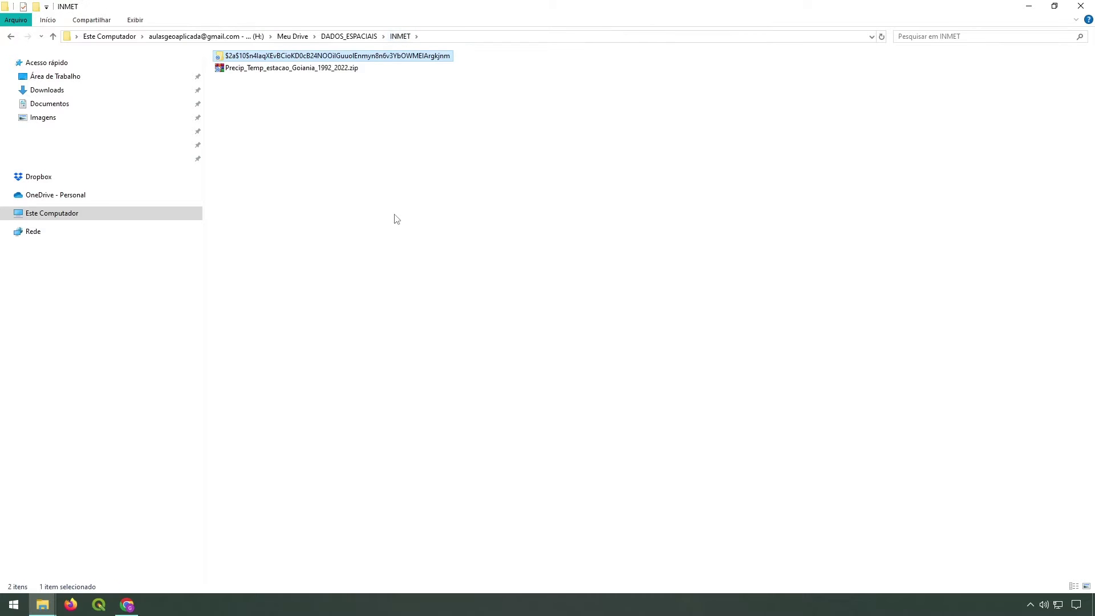
Paste the extracted CSV into the INMET folder and rename it with the zip's name, Precip_Temp_estacao_Goiania_1992_2022
left_click(330, 81)
left_click(293, 68)
key("F2")
key("ctrl+c")
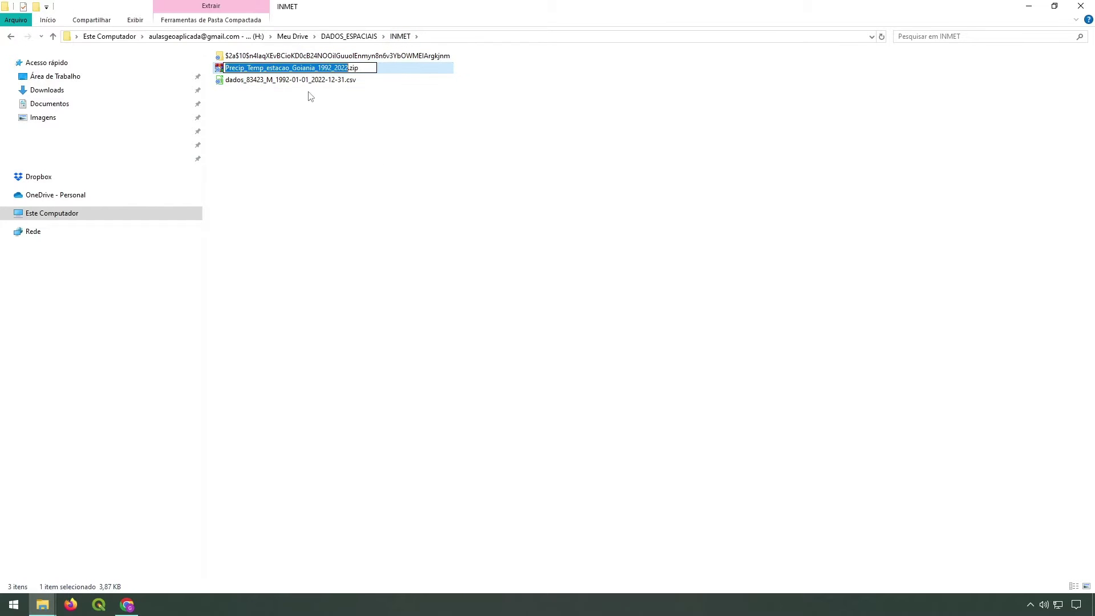
left_click(319, 83)
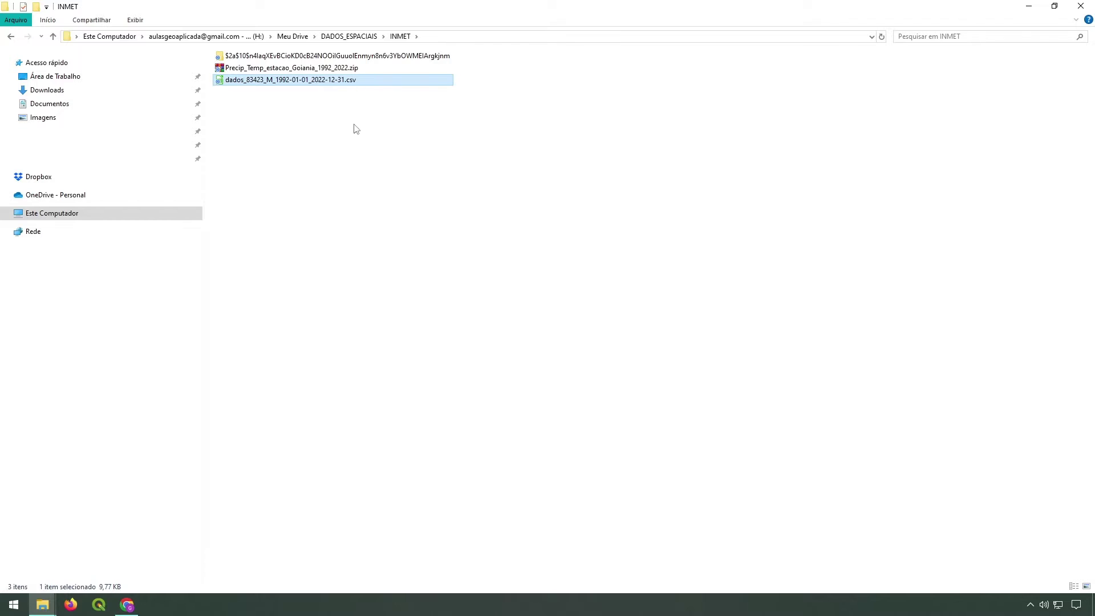
key("F2")
key("ctrl+v")
left_click(524, 160)
Delete the zip and the extracted subfolder from the INMET folder, keeping only the CSV
left_click(324, 67)
left_click(320, 58, "ctrl")
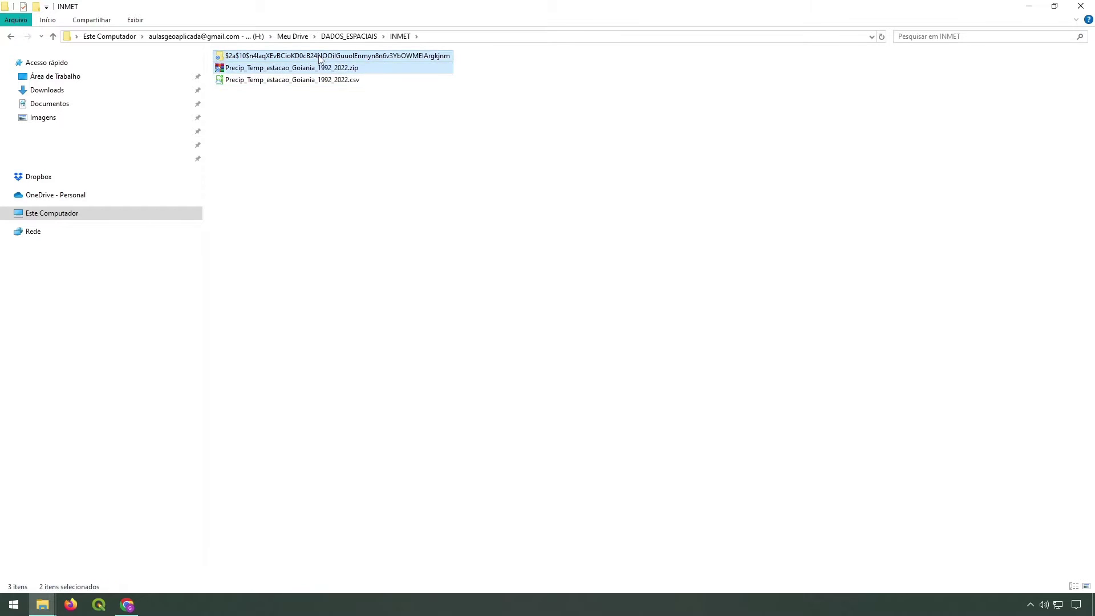
key("Delete")
Copy the CSV and create a folder named Climograma inside DADOS_ESPACIAIS > EXERCICIOS
left_click(319, 58)
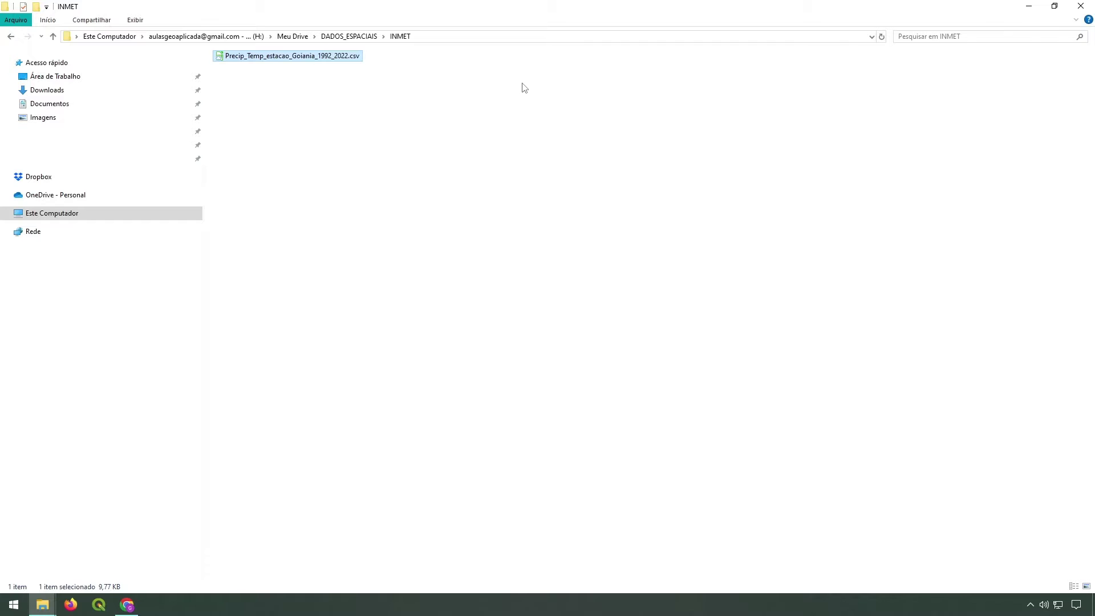
left_click(347, 37)
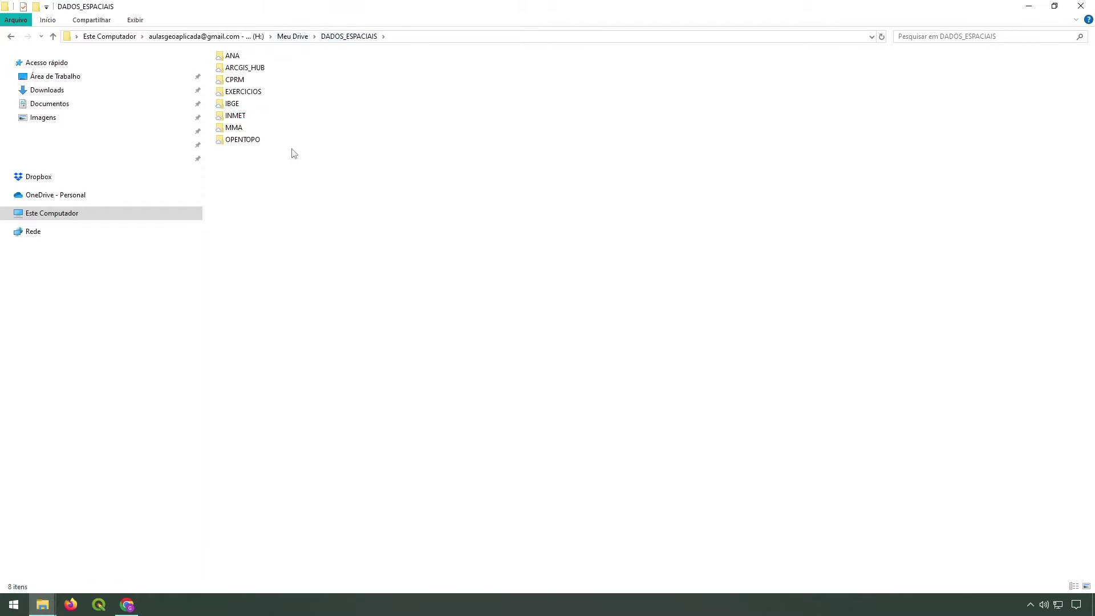
double_click(251, 92)
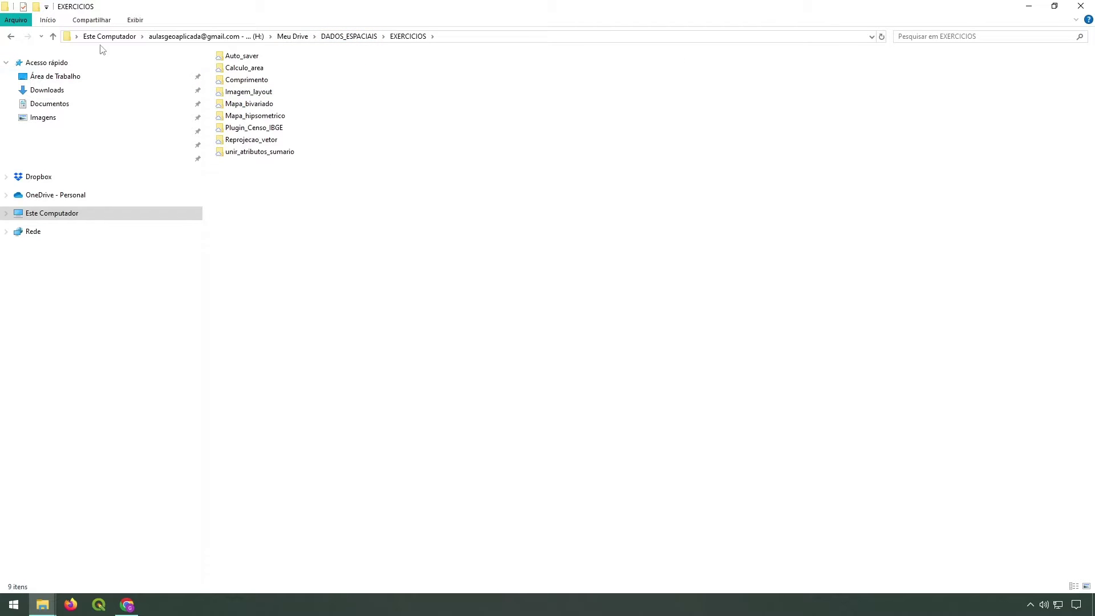
left_click(36, 6)
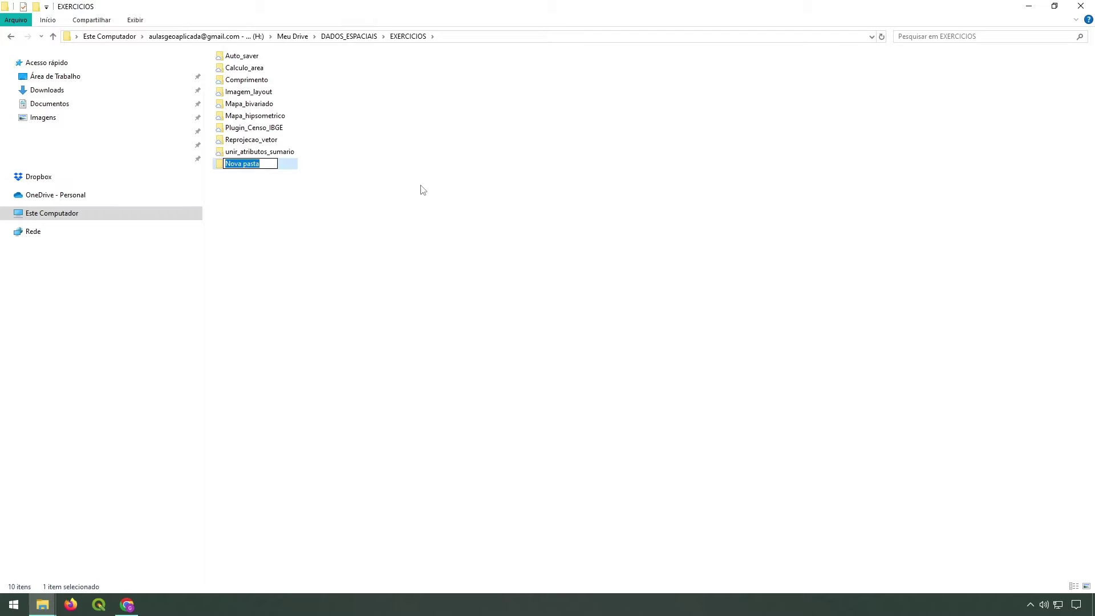
type("Climo")
key("BackSpace")
type("mograma")
key("Return")
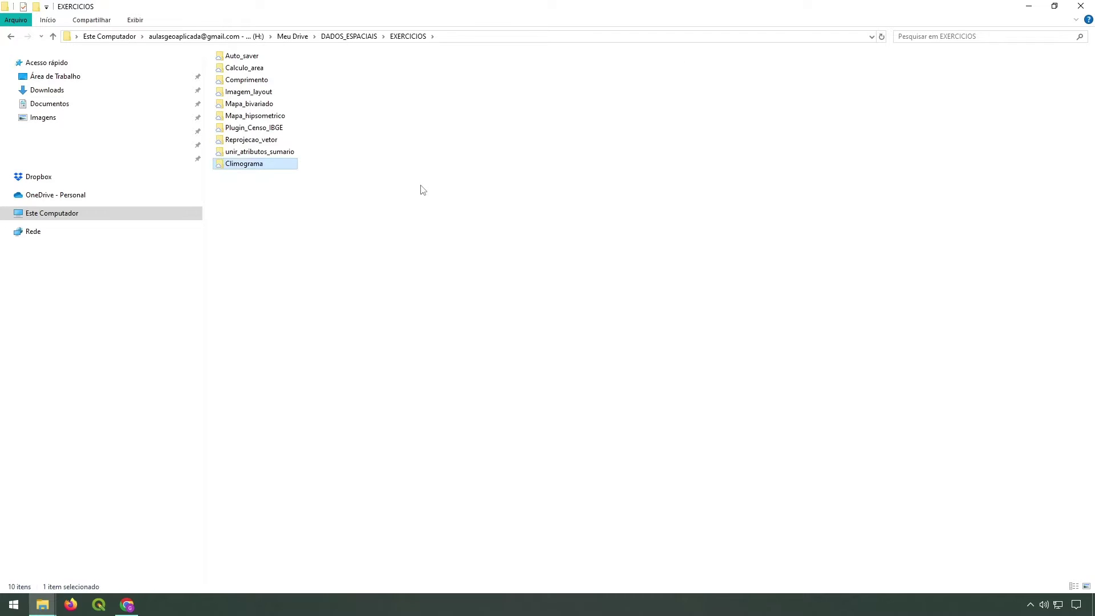
Paste the copied CSV into the Climograma folder
key("Return")
key("ctrl+v")
left_click(422, 190)
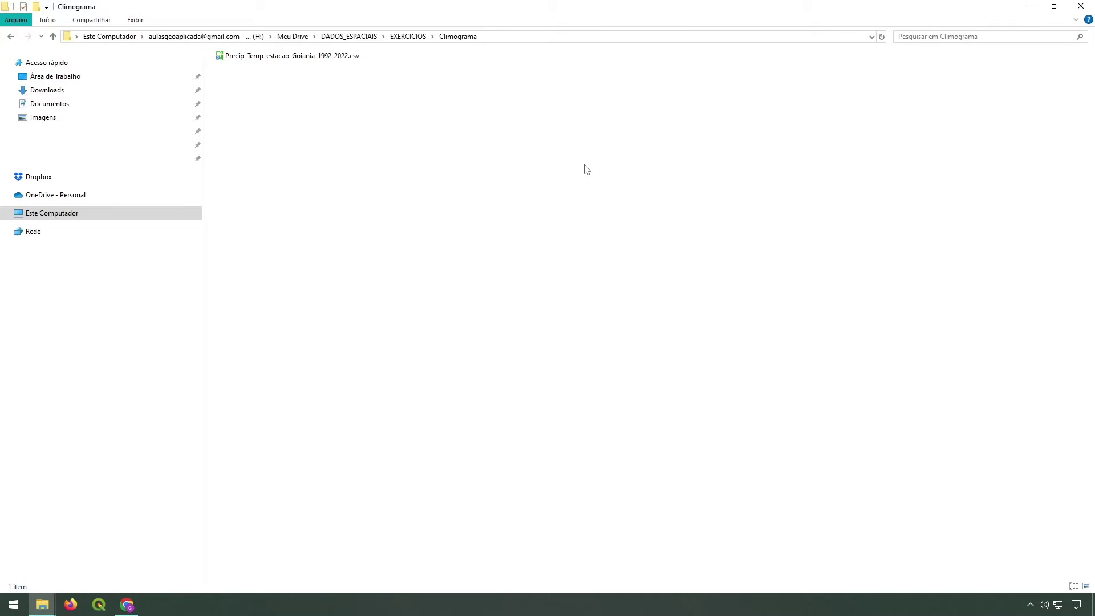
Import the Climograma folder's CSV into LibreOffice Calc as UTF-8 with tab and semicolon separators, comparing the column preview with and without the semicolon
double_click(332, 56)
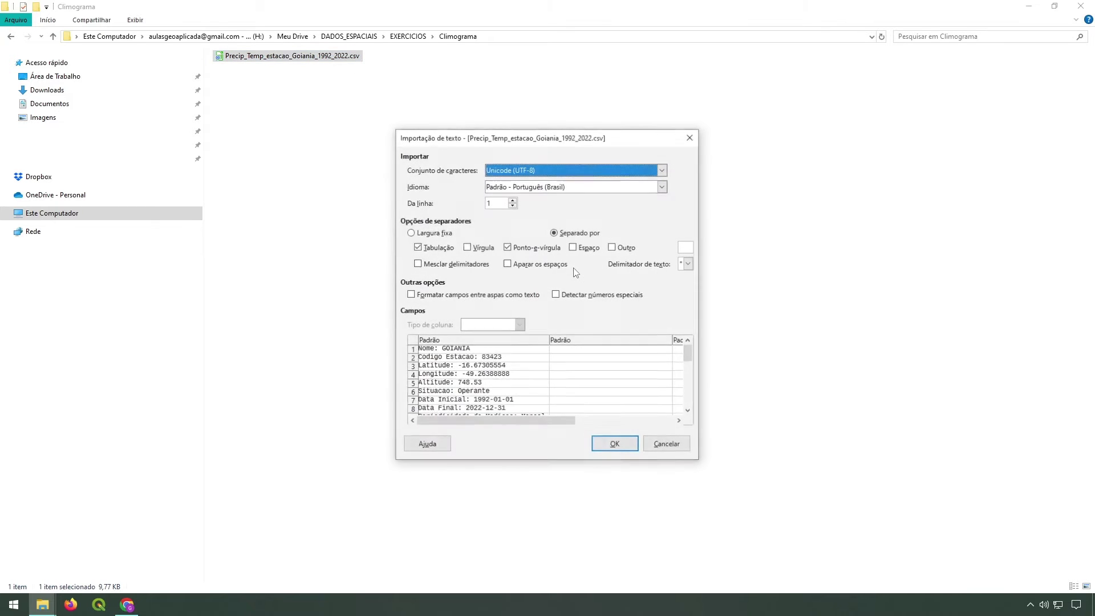
mouse_move(689, 351)
left_mouse_down()
mouse_move(686, 415)
mouse_move(692, 356)
left_mouse_up()
left_click_drag(554, 421, 621, 421)
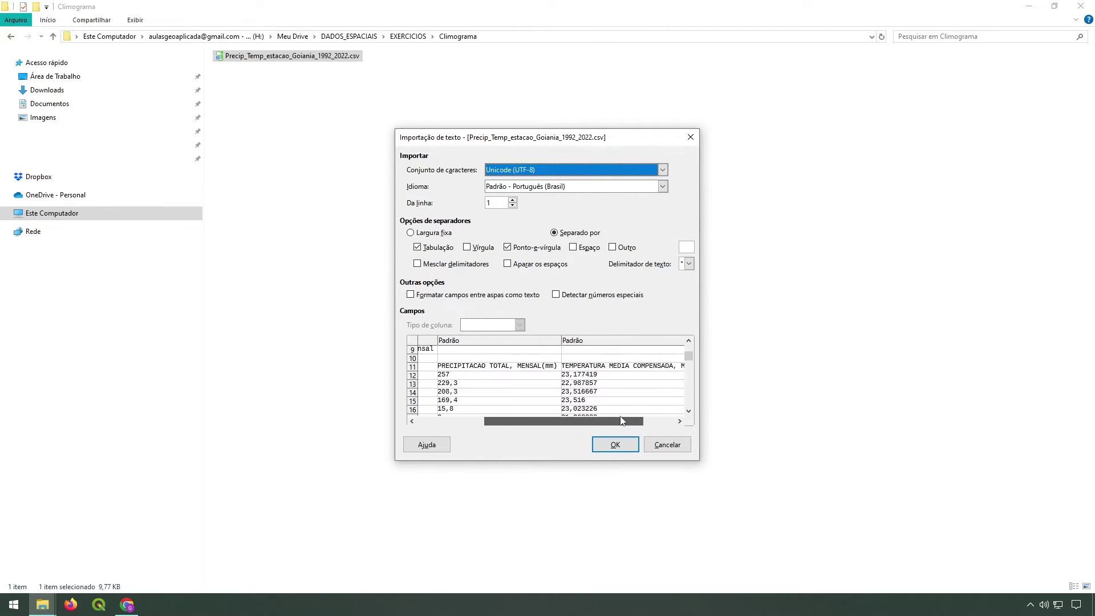
left_click(508, 248)
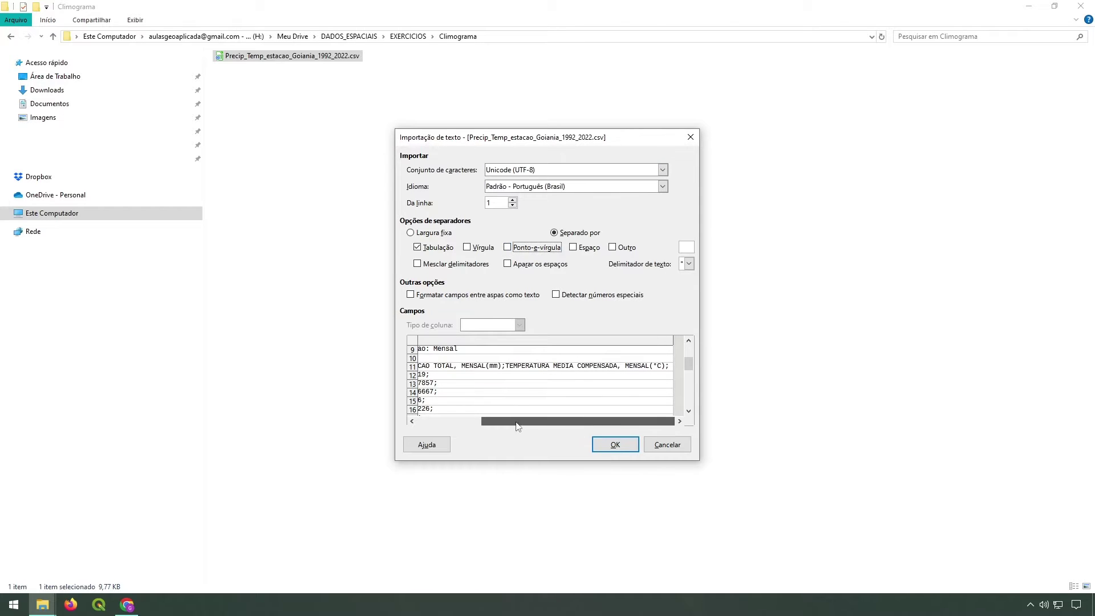
left_click_drag(517, 422, 413, 423)
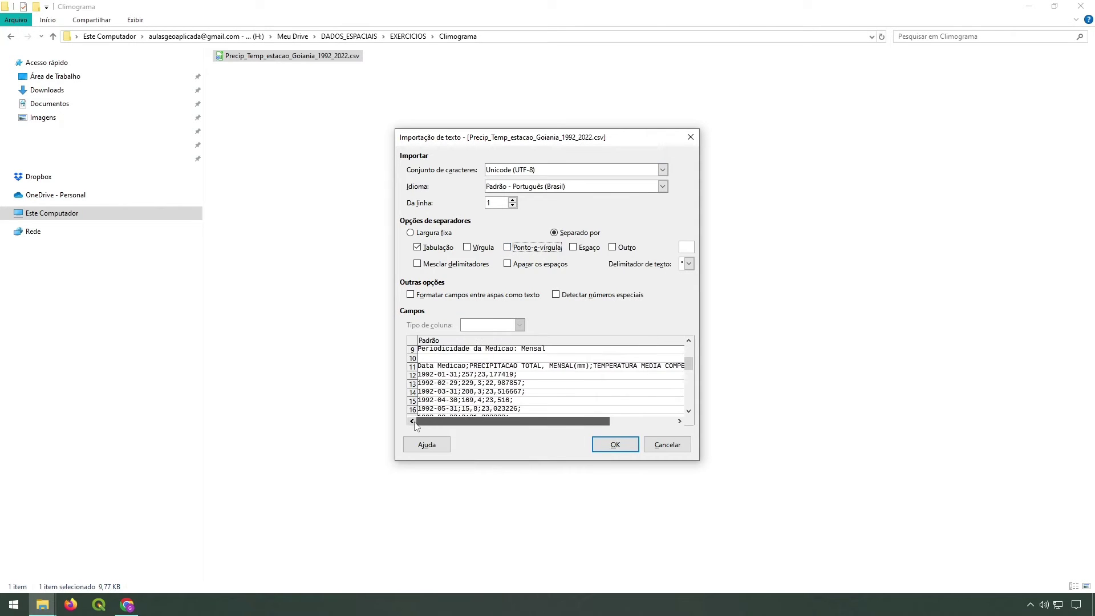
left_click(507, 247)
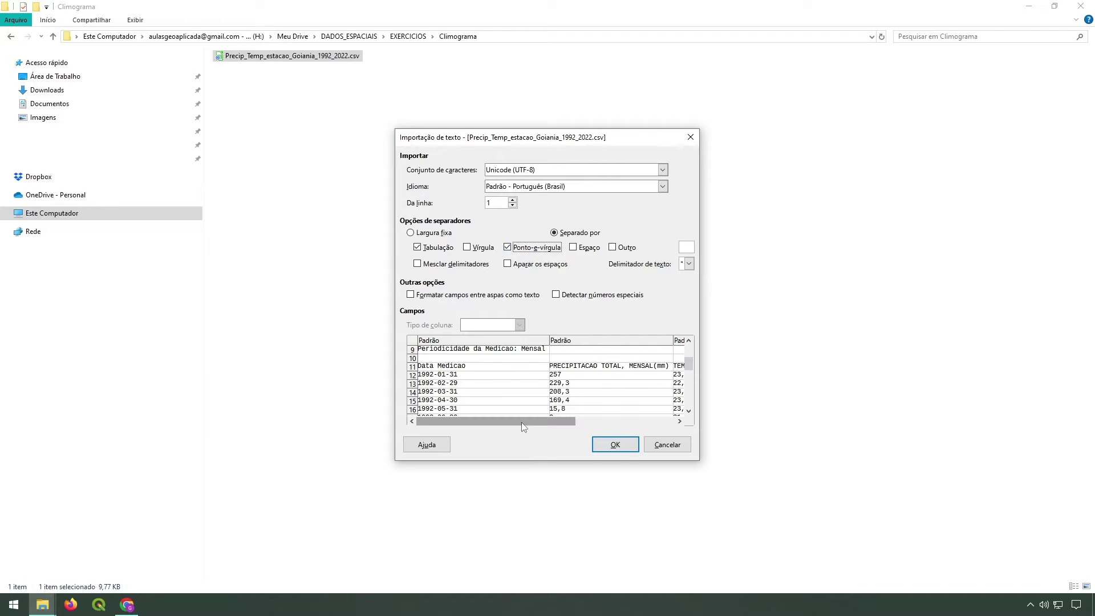
left_click_drag(522, 423, 577, 426)
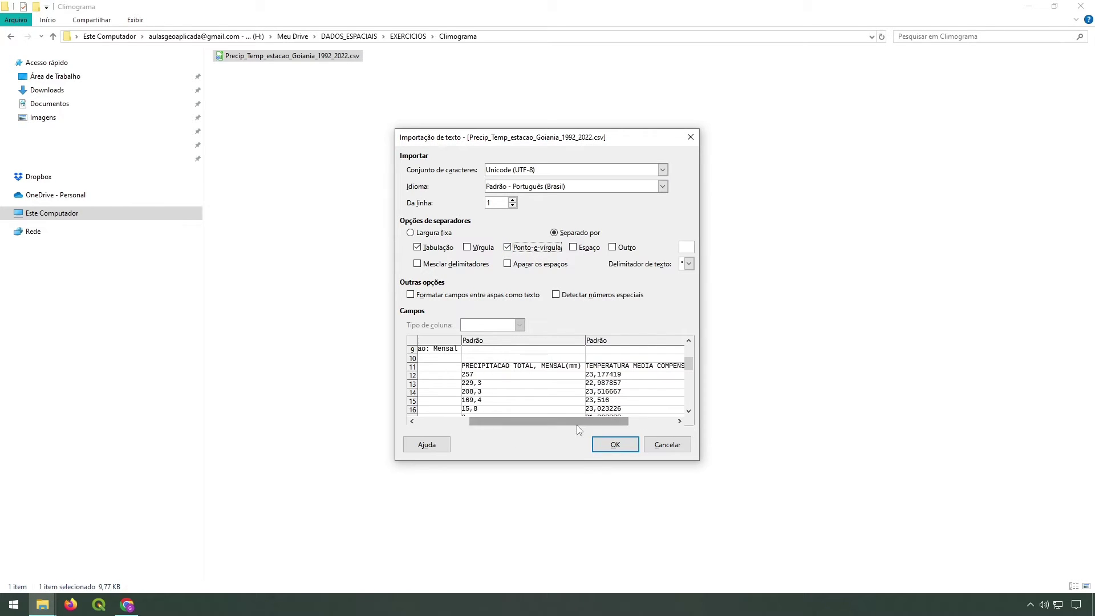
left_click(616, 445)
left_click(577, 226)
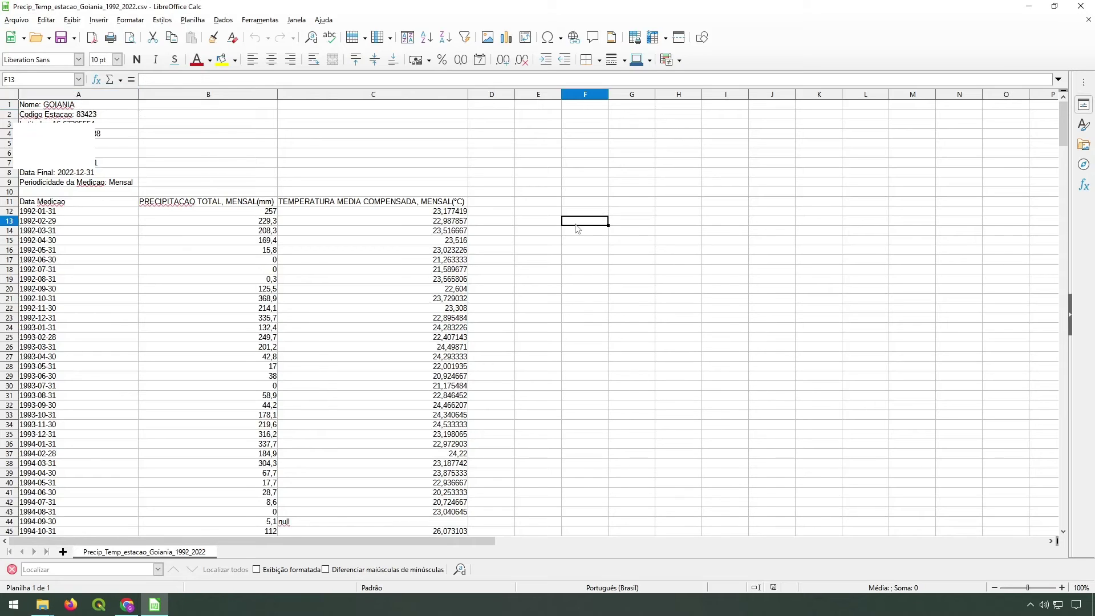
Save the spreadsheet in the Climograma folder as Excel 2007–365 (.xlsx), keeping that format, and close Calc
left_click(16, 20)
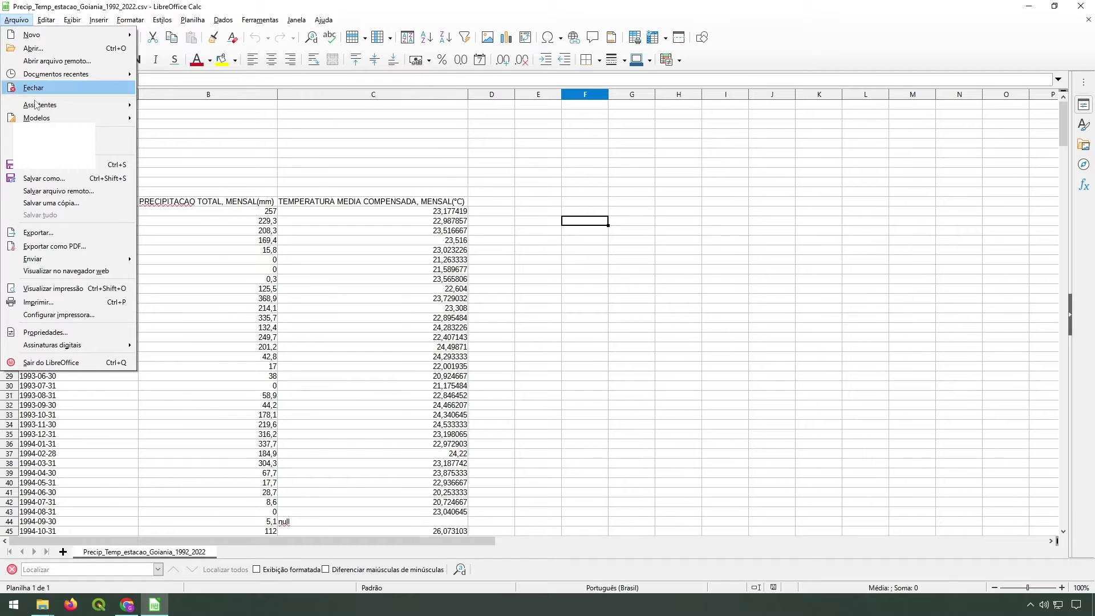
left_click(59, 182)
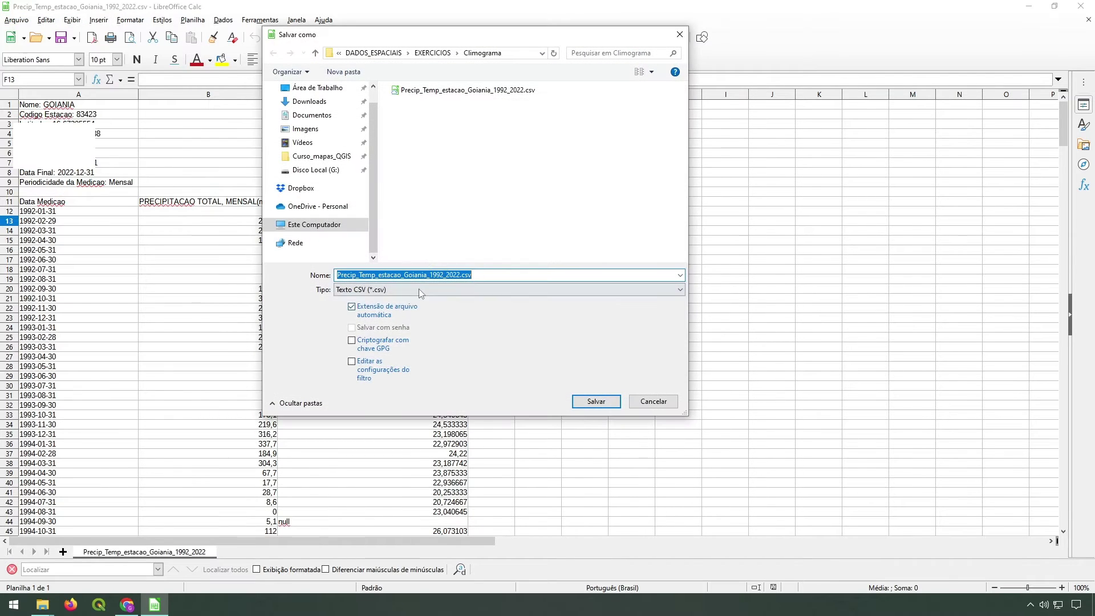
left_click(422, 290)
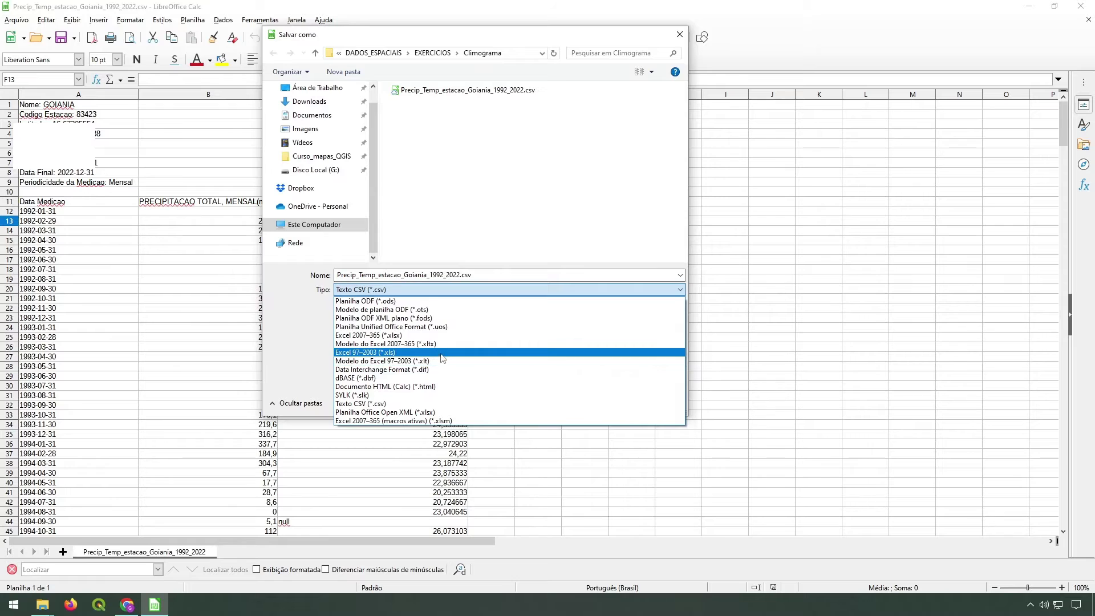
left_click(440, 335)
left_click(601, 403)
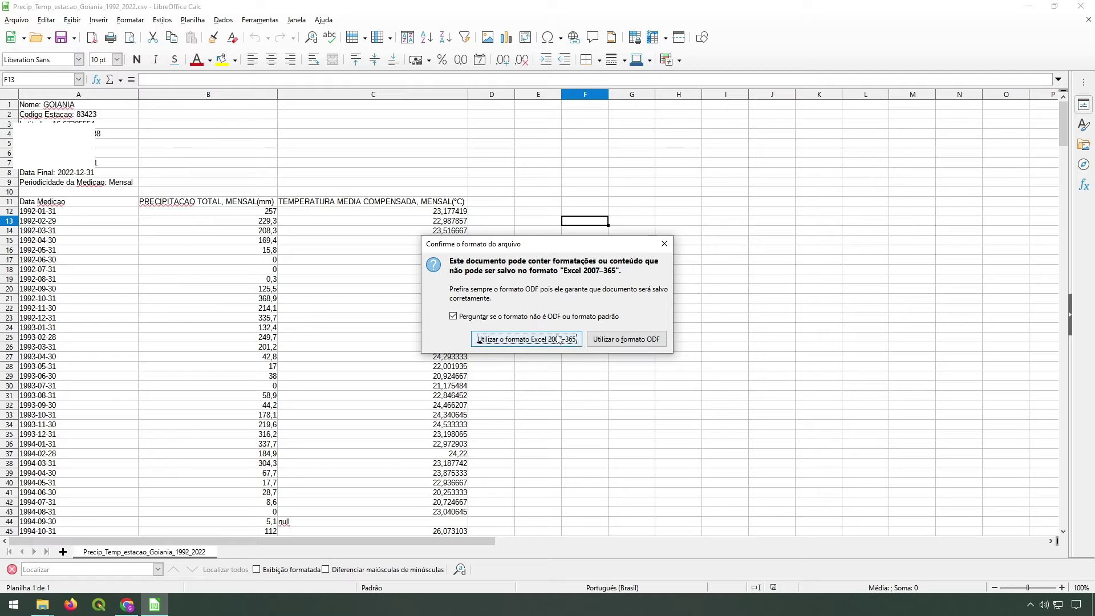
left_click(559, 339)
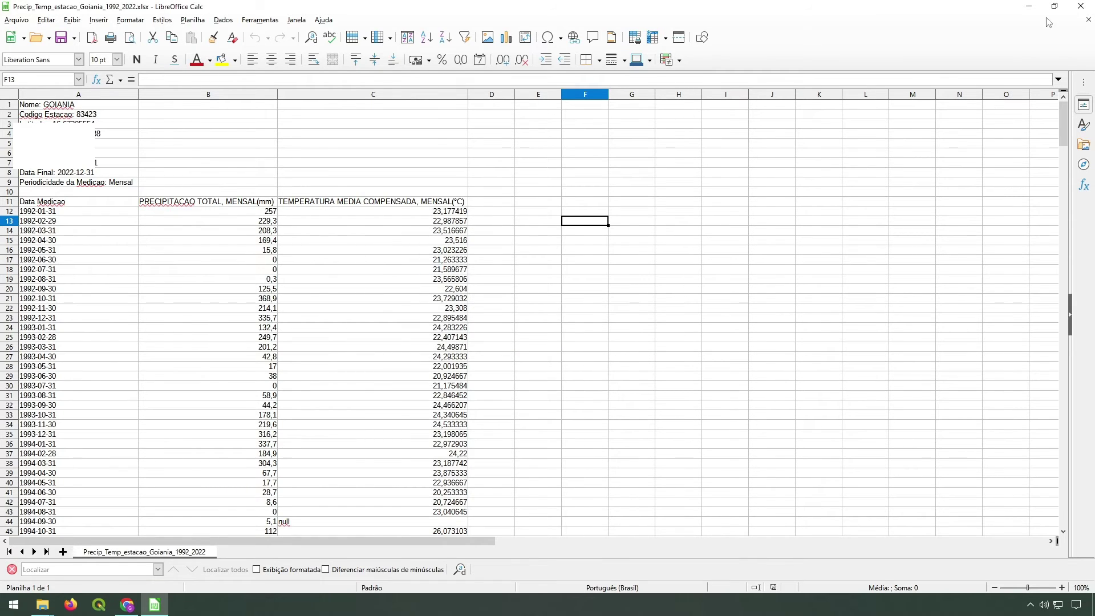
left_click(1081, 6)
left_click(551, 307)
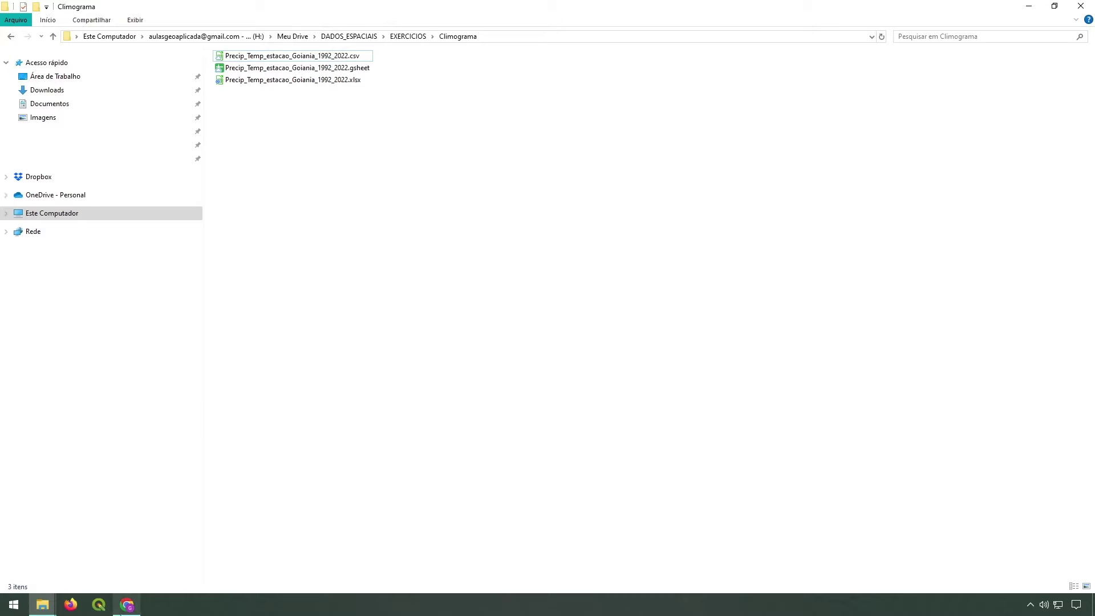
Switch to the Climograma folder in Google Drive and move the Google Sheets version of Precip_Temp_estacao_Goiania_1992_2022 to the trash
left_click(127, 605)
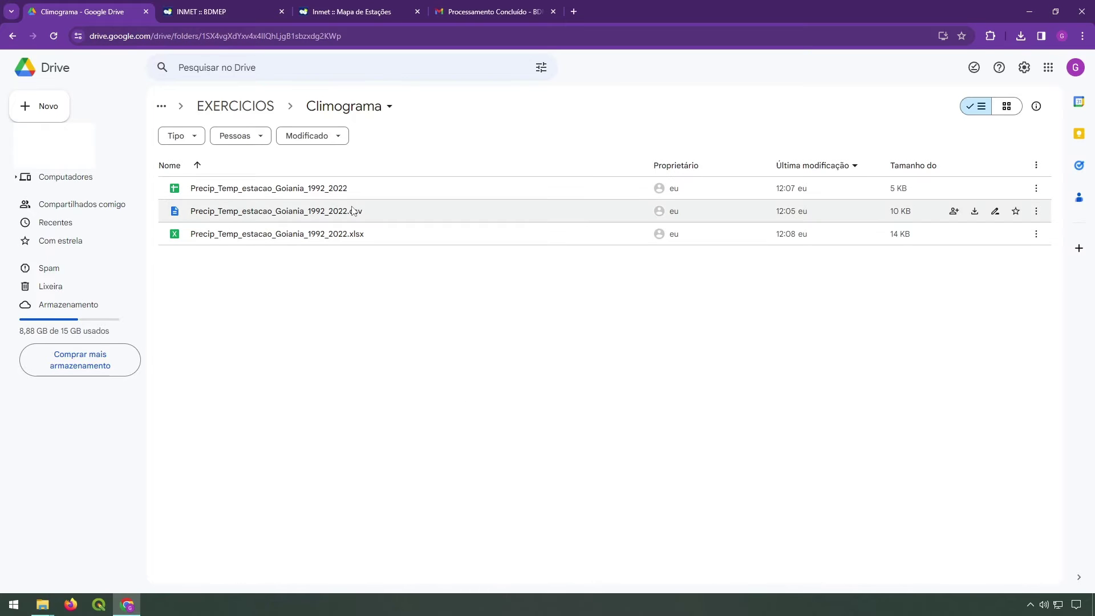
left_click(360, 238)
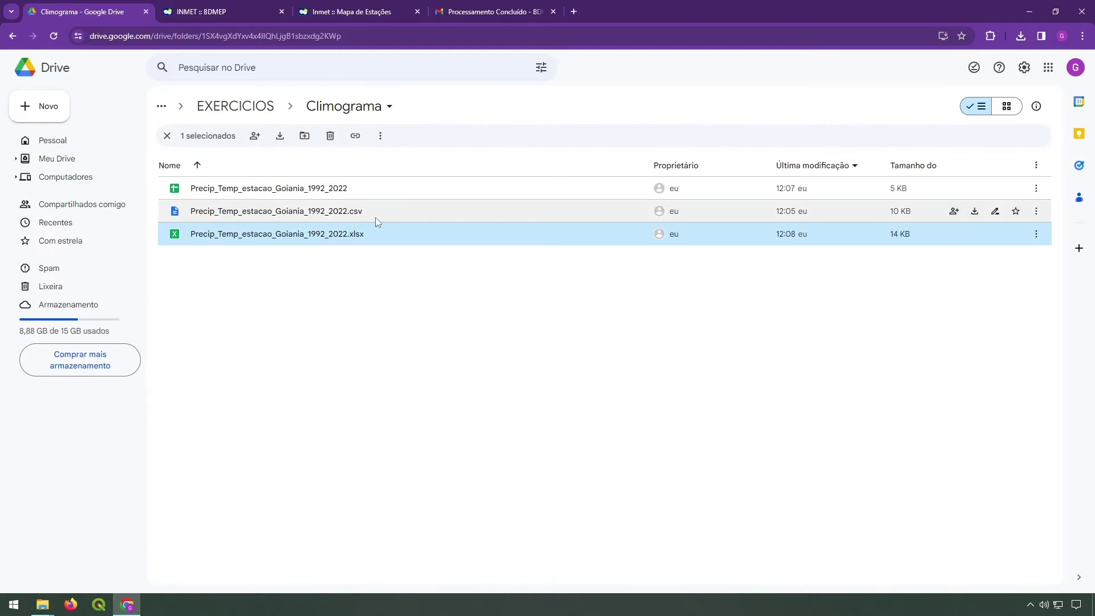
right_click(317, 192)
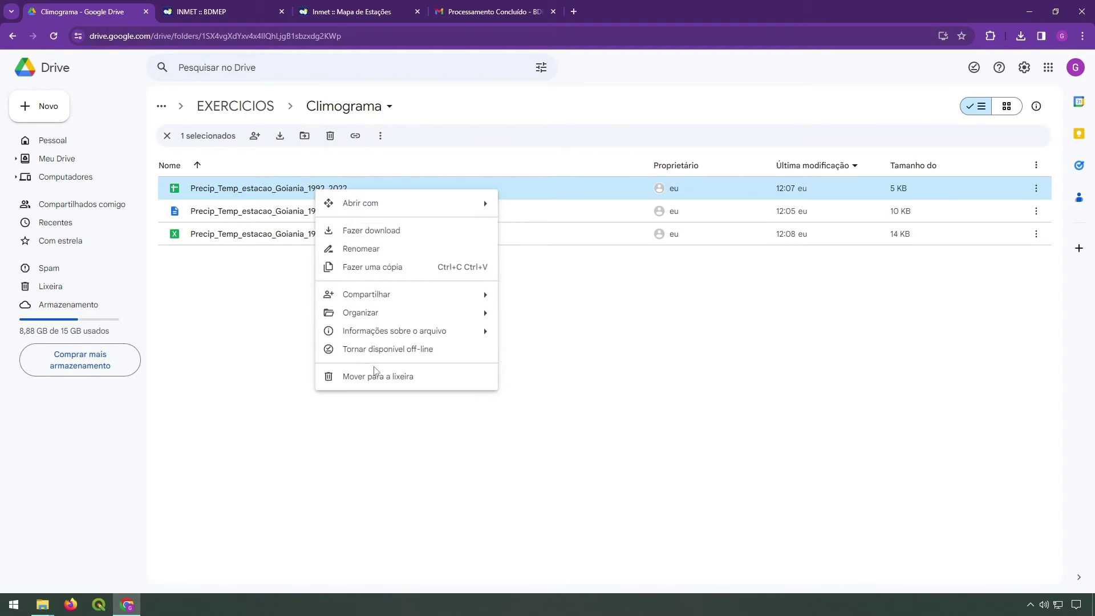
left_click(378, 374)
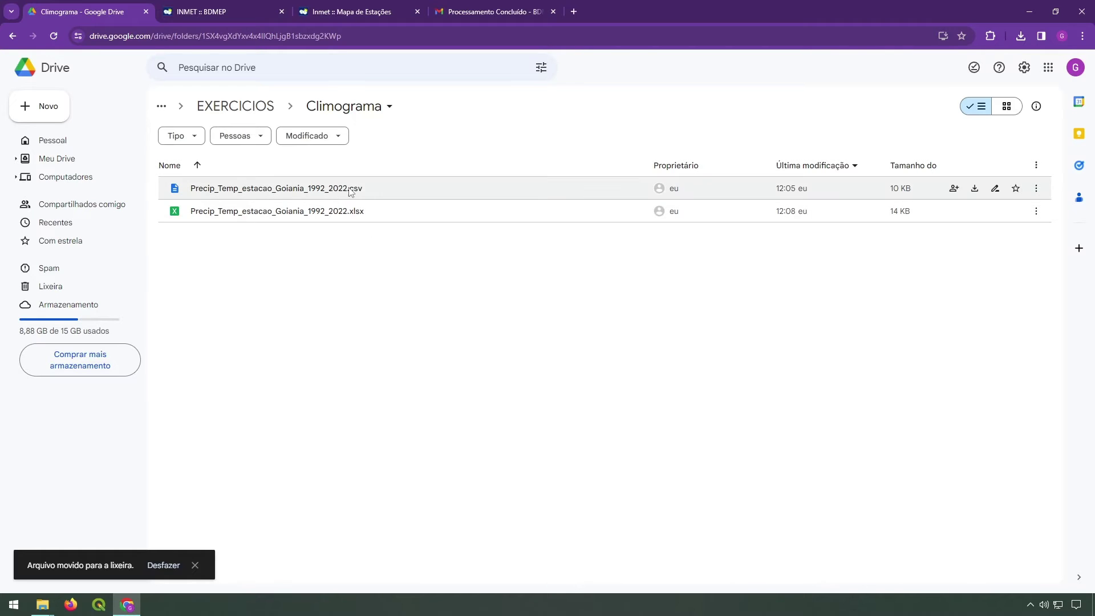
Open Precip_Temp_estacao_Goiania_1992_2022.xlsx in Google Sheets and review its station metadata, column headings and monthly records
double_click(294, 212)
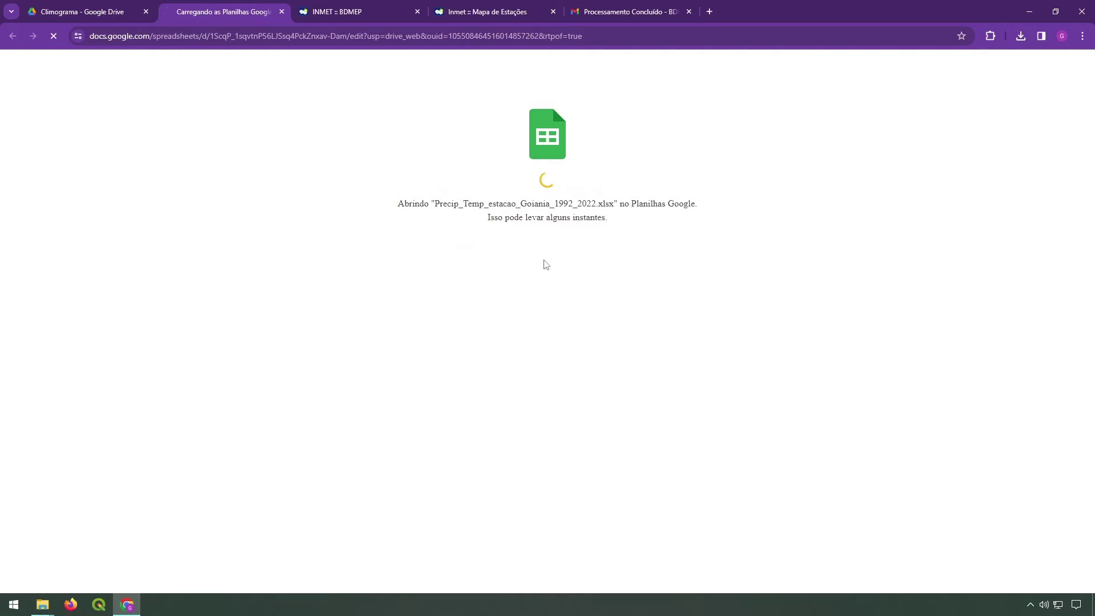
left_click(594, 276)
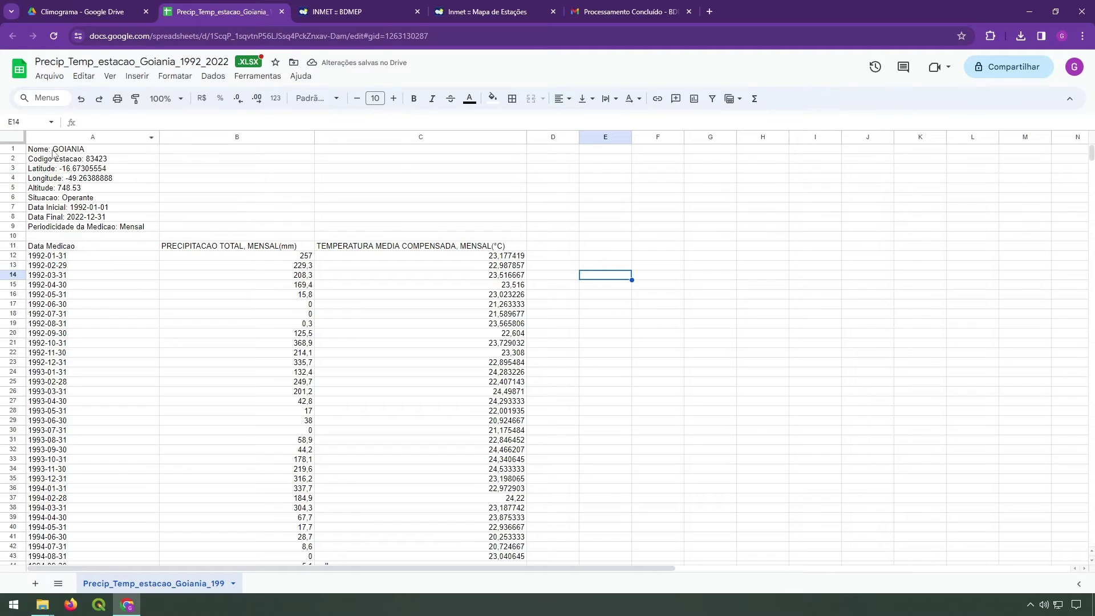
left_click_drag(53, 153, 57, 230)
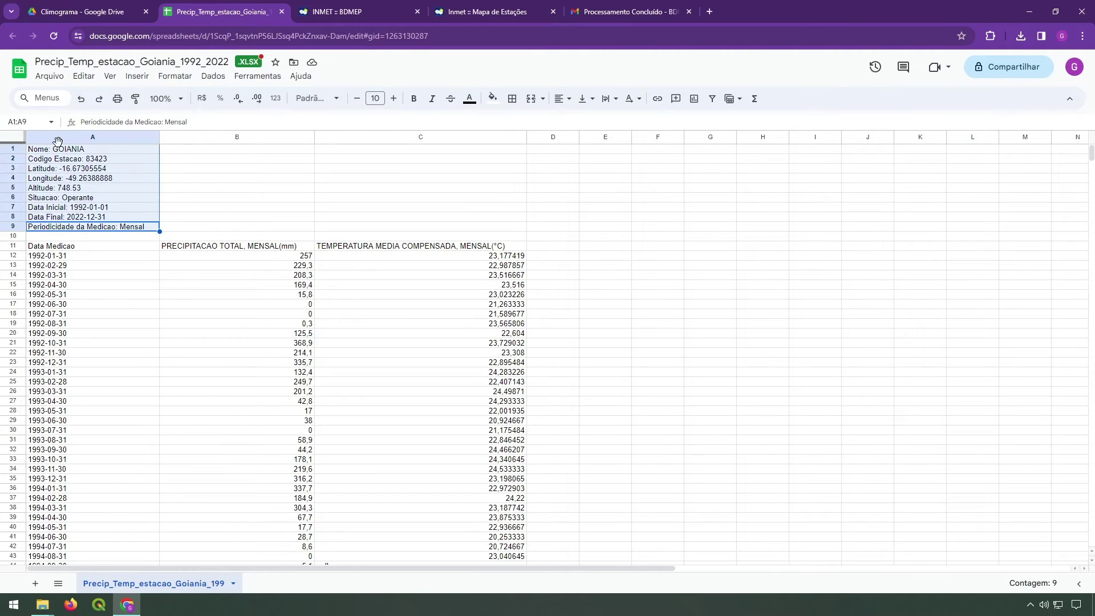
left_click(279, 219)
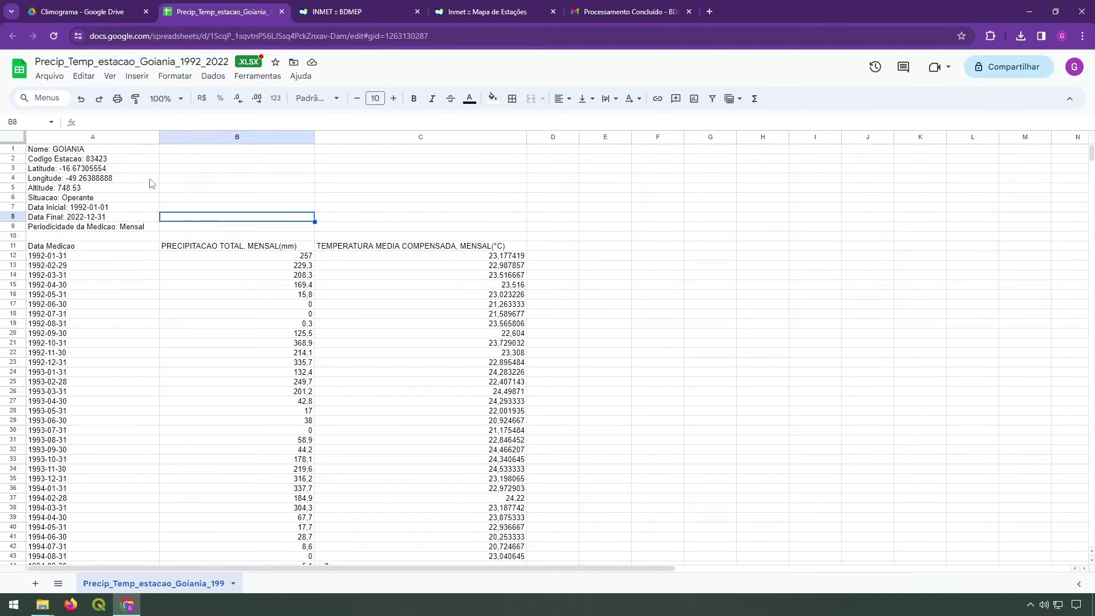
left_click(121, 213)
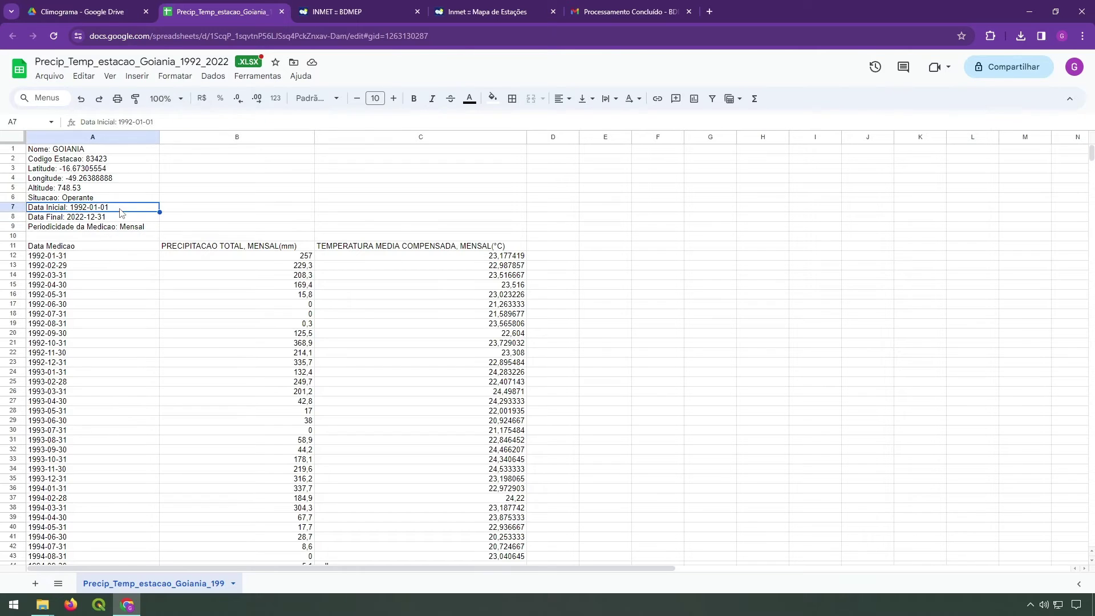
left_click(239, 249)
left_click(443, 251)
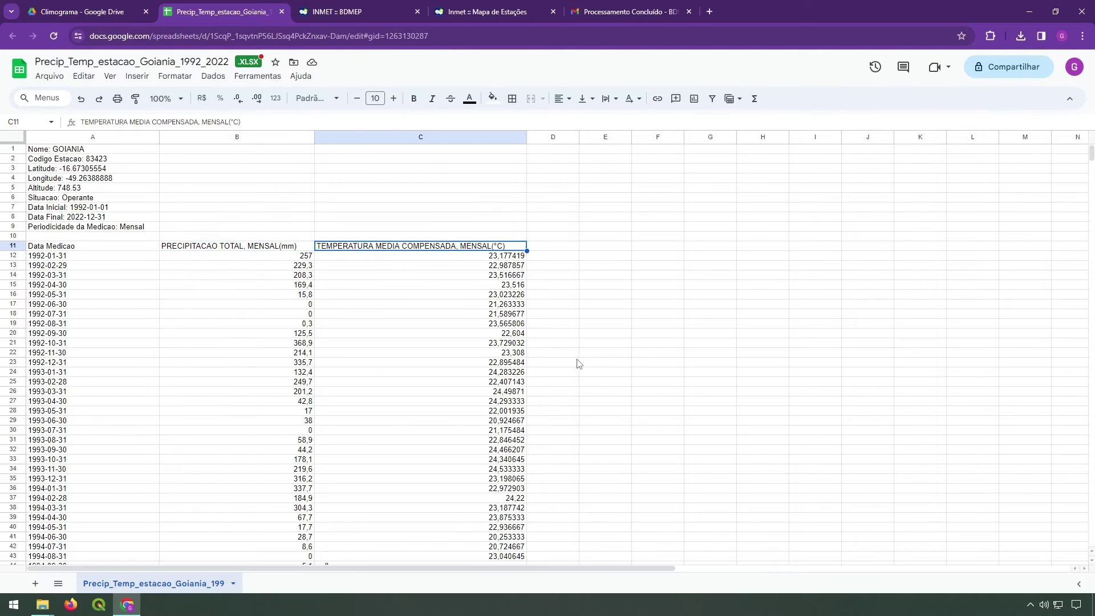
left_click(576, 361)
scroll(573, 348, "down", 2)
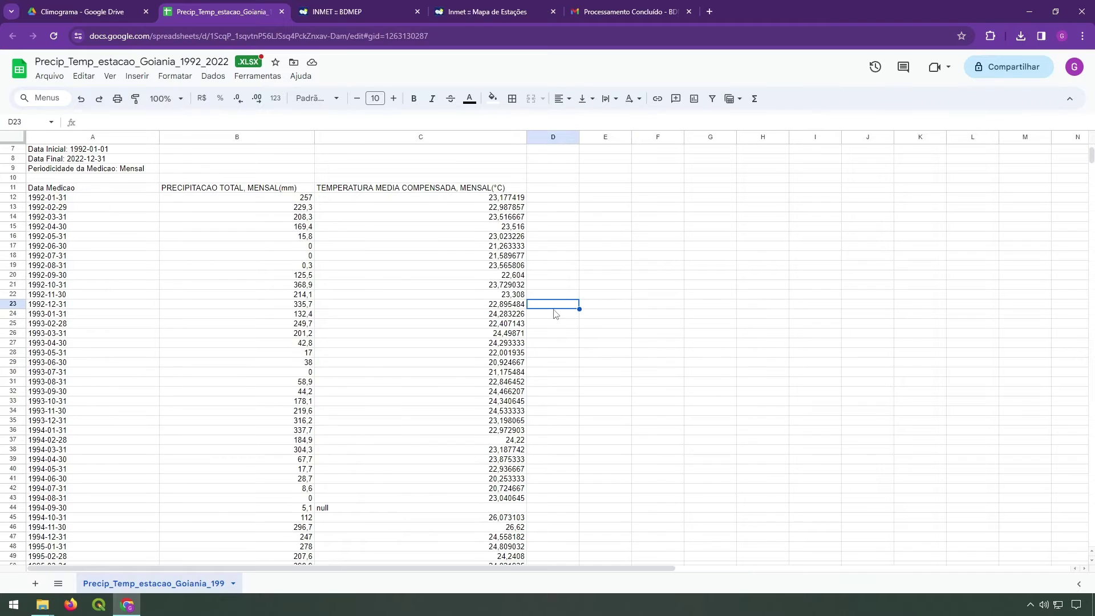
left_click(566, 315)
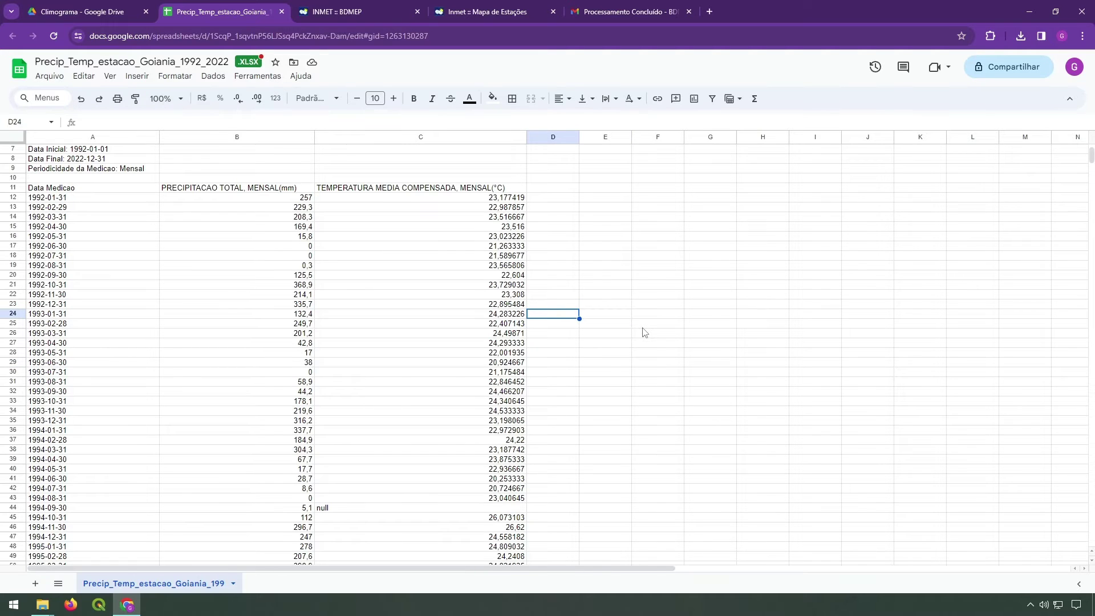
Add a new sheet to the workbook and name it Precipitacao
left_click(35, 583)
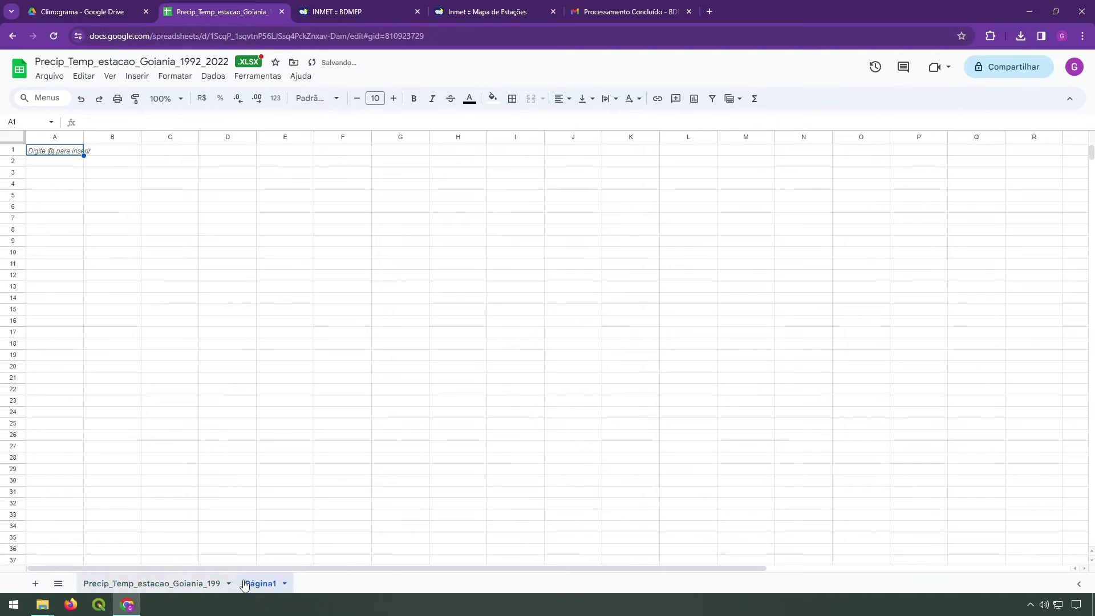
double_click(272, 590)
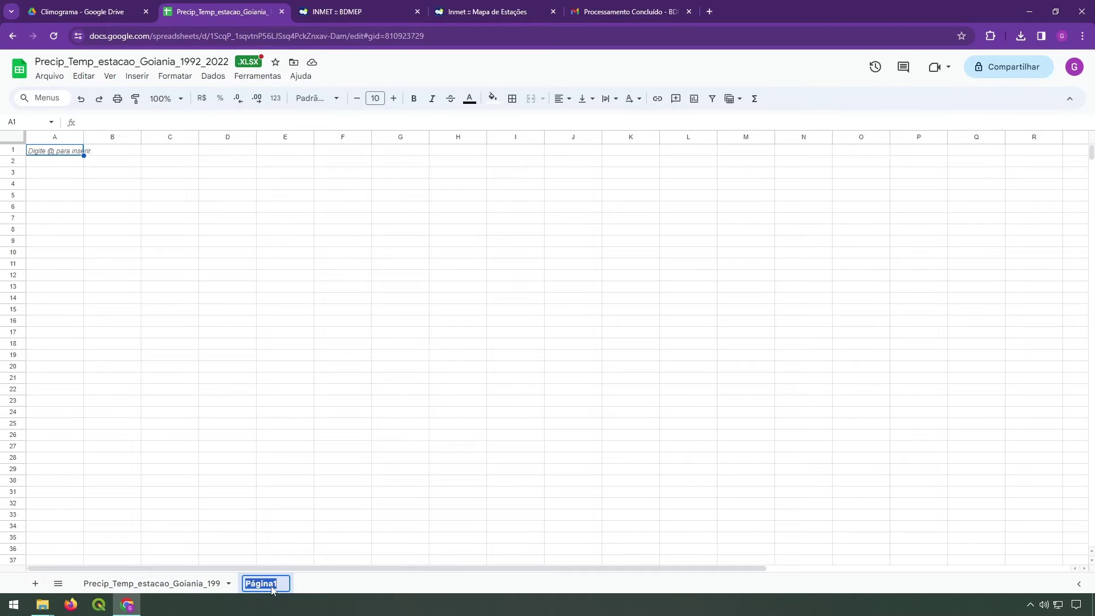
type("Precpitao")
key("BackSpace")
type("cao")
key("Return")
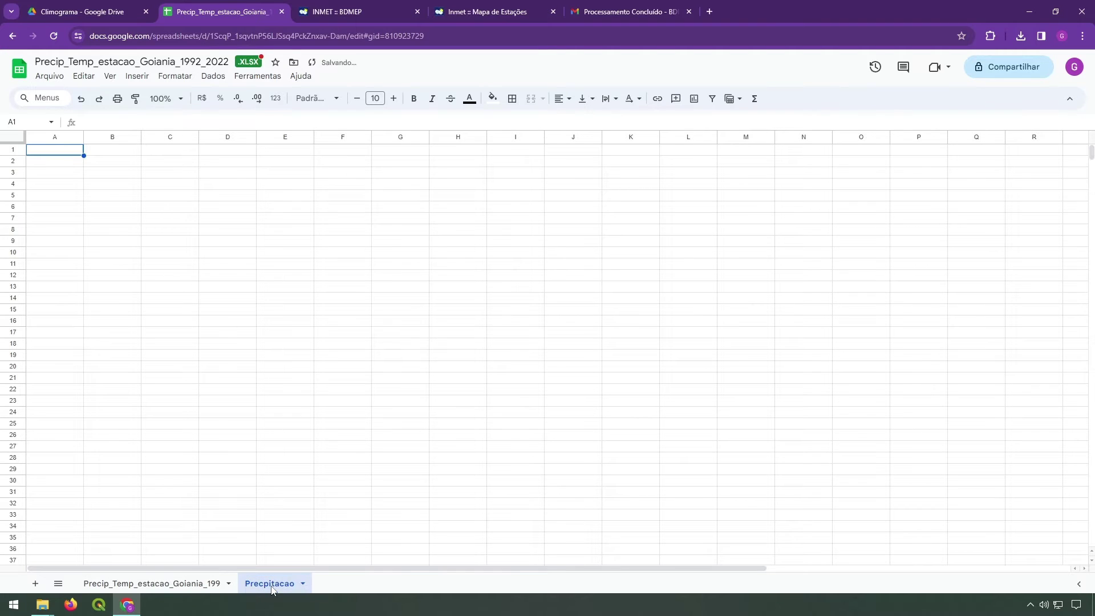
double_click(272, 584)
left_click(264, 584)
type("i")
left_click(352, 460)
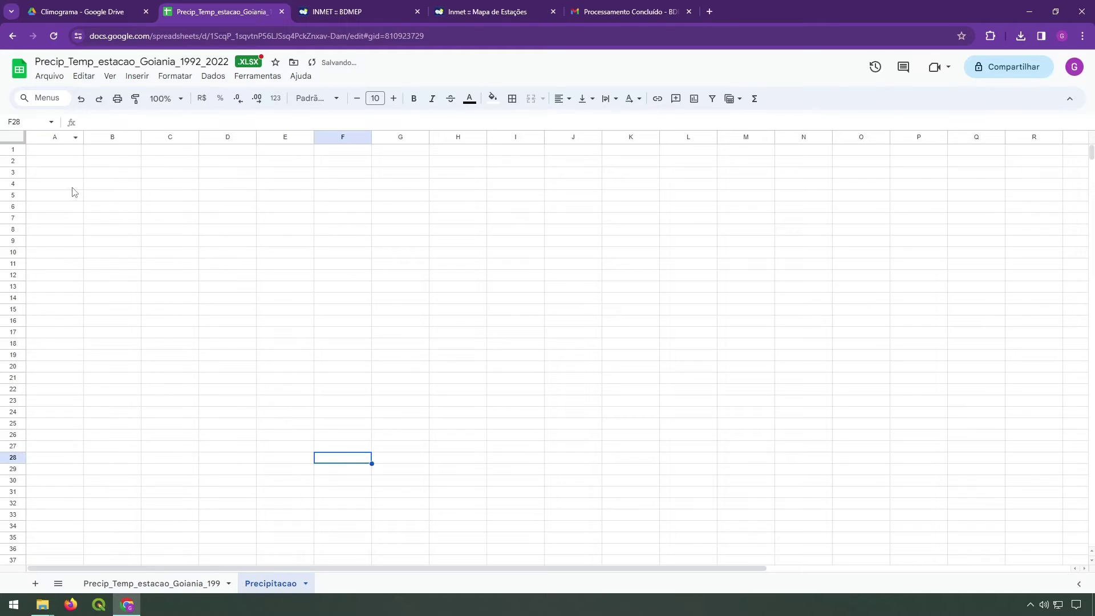
Enter 1992 and 1993 in A4:A5 of the Precipitacao sheet and extend the year series to 2022 in A34
left_click(69, 175)
left_click_drag(60, 189, 68, 491)
left_click(50, 186)
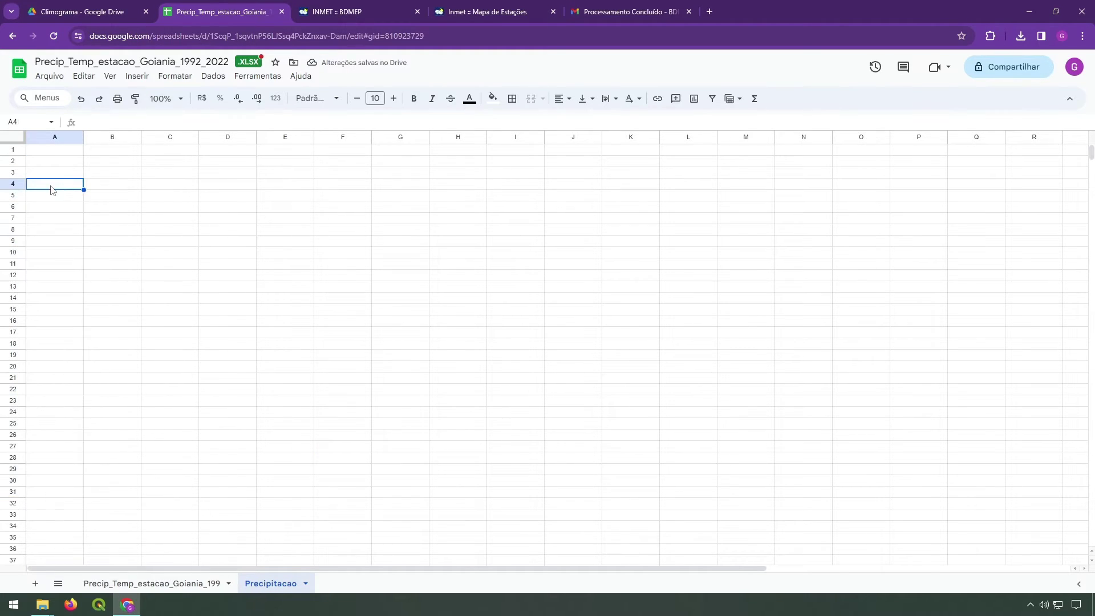
type("1992")
key("Return")
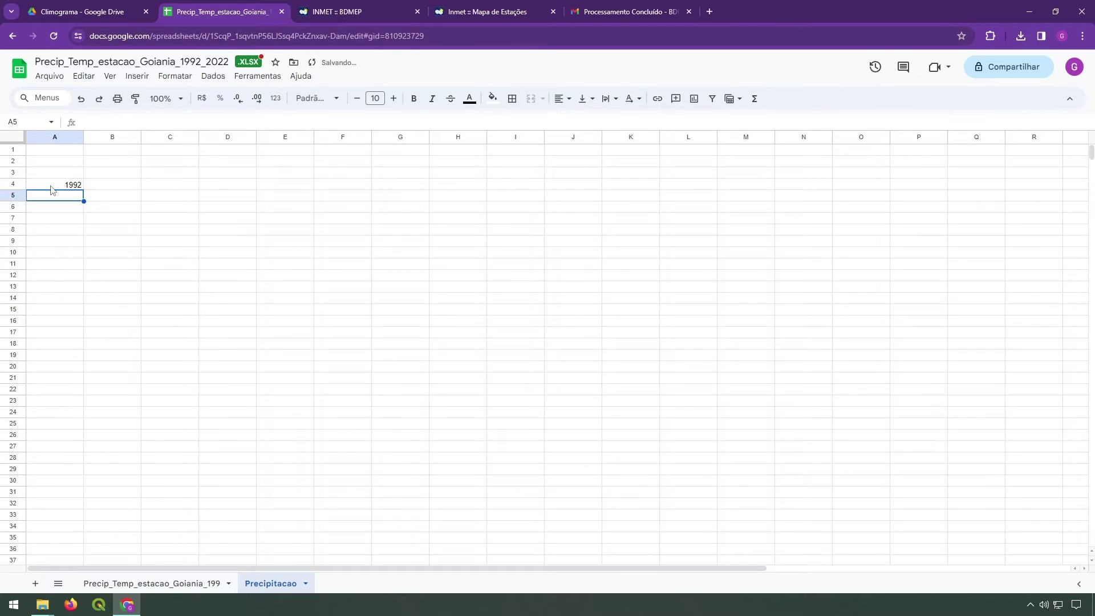
type("1993")
key("Return")
left_click(52, 186)
left_click_drag(68, 187, 73, 197)
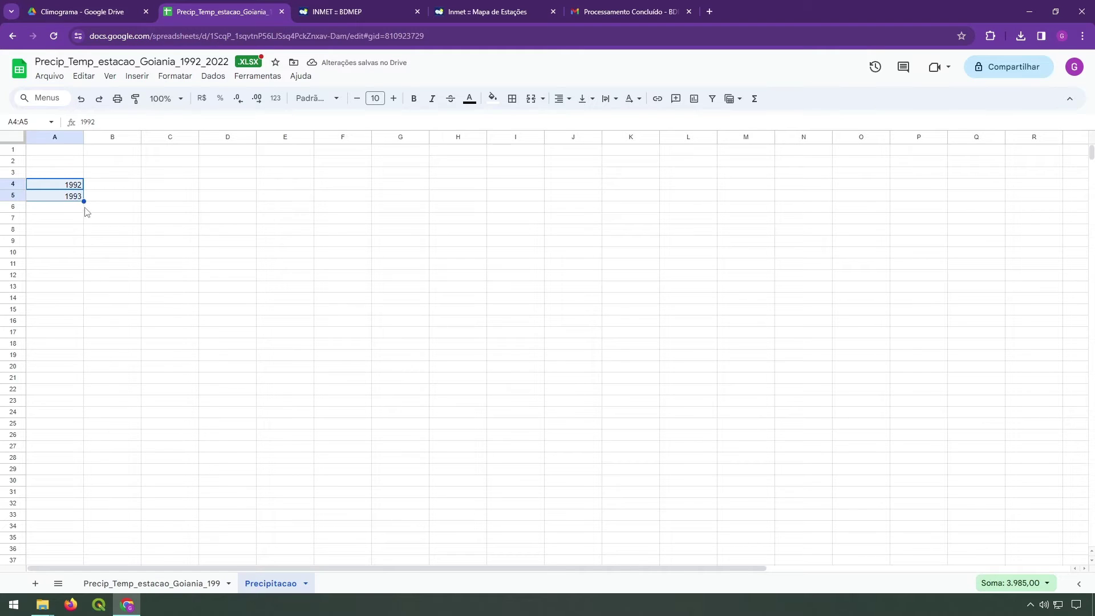
left_click_drag(84, 199, 81, 531)
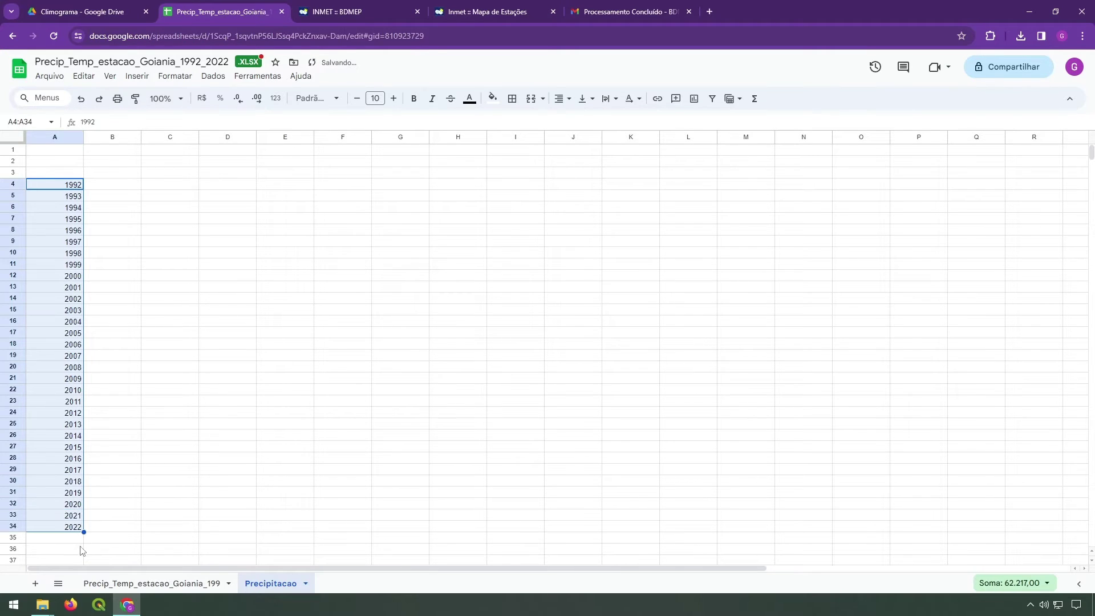
left_click(80, 539)
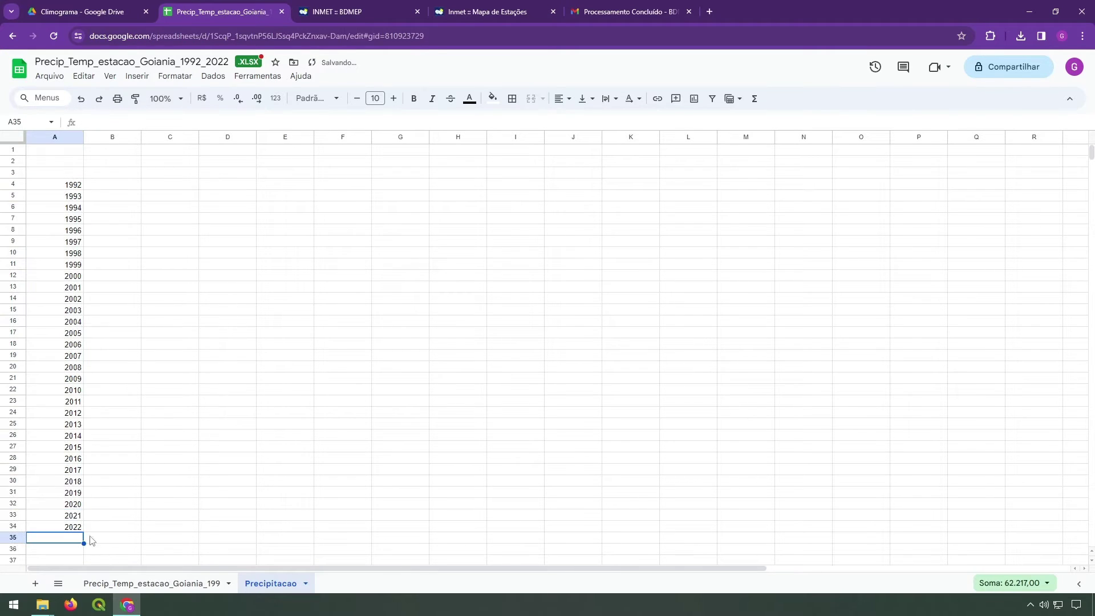
Enter the heading Anos above the list of years in A3
left_click(65, 175)
type("Anos")
key("Tab")
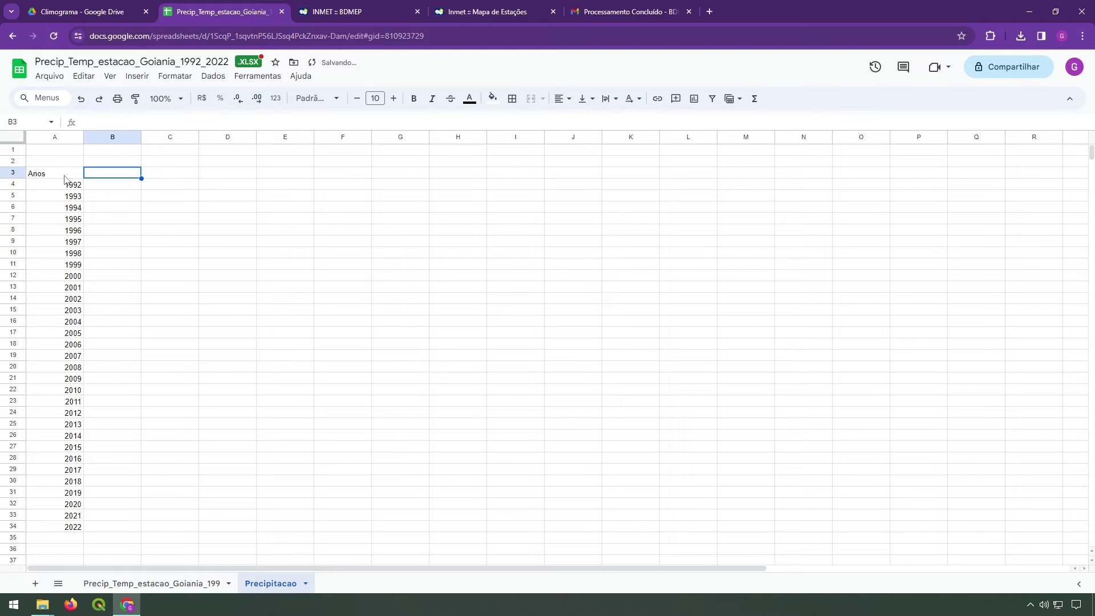
key("Right")
key("Right")
key("Right")
key("Right")
key("Right")
key("Right")
key("Right")
key("Right")
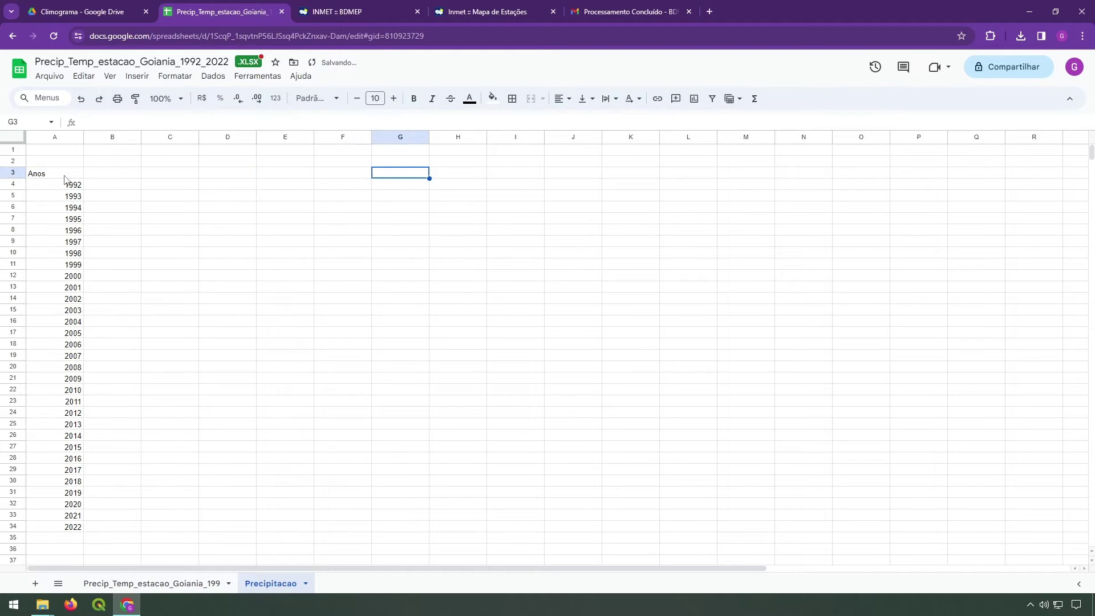
key("Left")
key("Left")
key("Left")
key("Left")
key("Left")
key("Left")
key("Left")
key("Left")
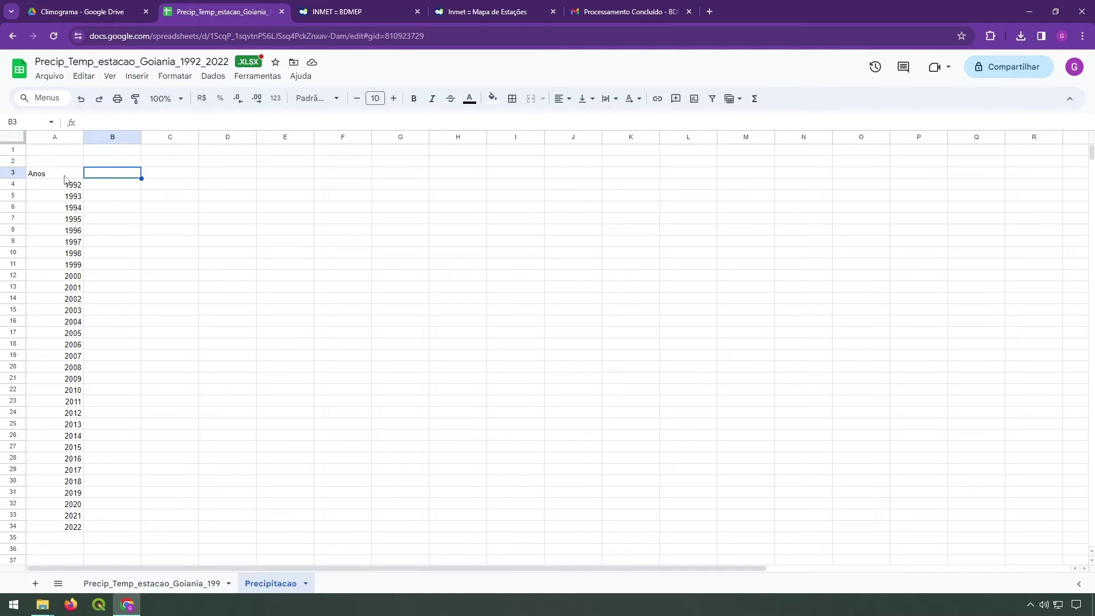
Enter the month headings Jan, Fev, Mar and Abr in B3:E3
type("Jan")
key("Tab")
type("Fe")
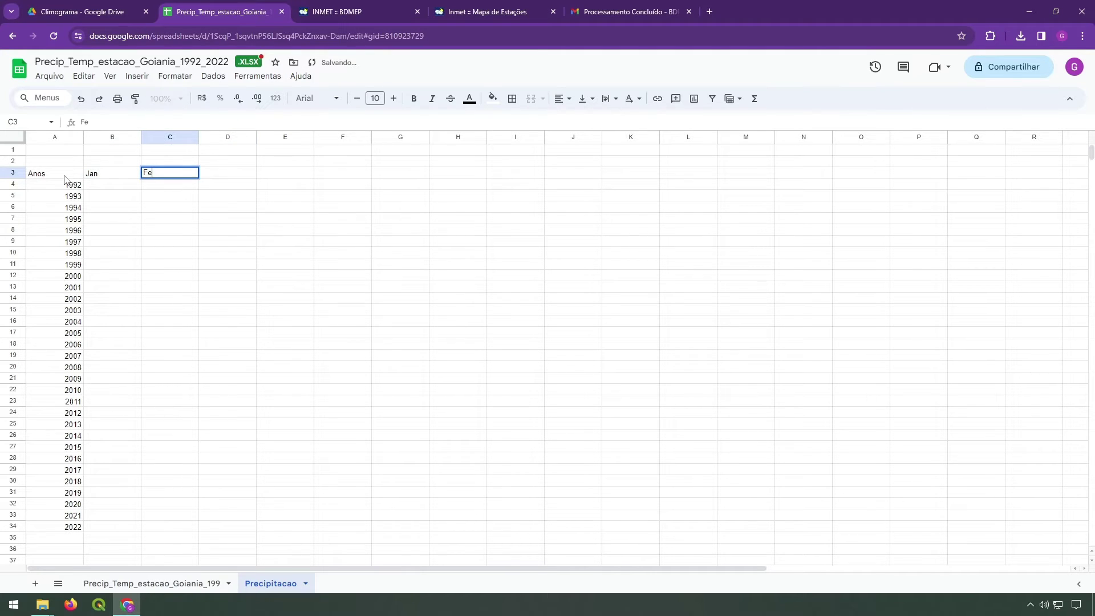
type("v")
key("Tab")
type("Mar")
key("Tab")
type("A")
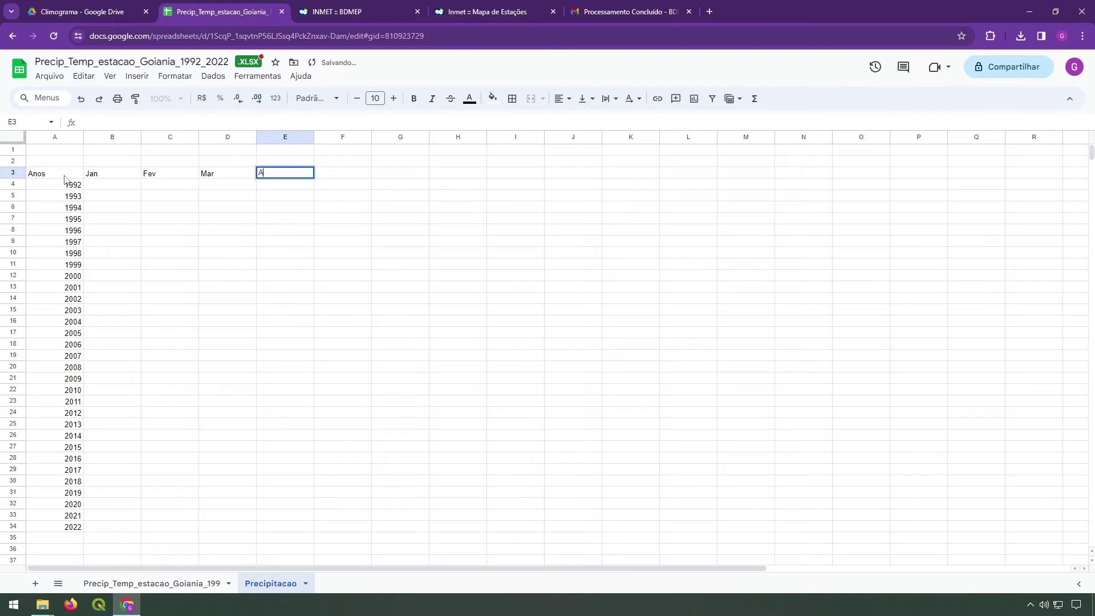
type("br")
key("Tab")
Try to autofill the month headings from B3:E3 across row 3 to column L, and undo the fill
left_click_drag(87, 175, 701, 187)
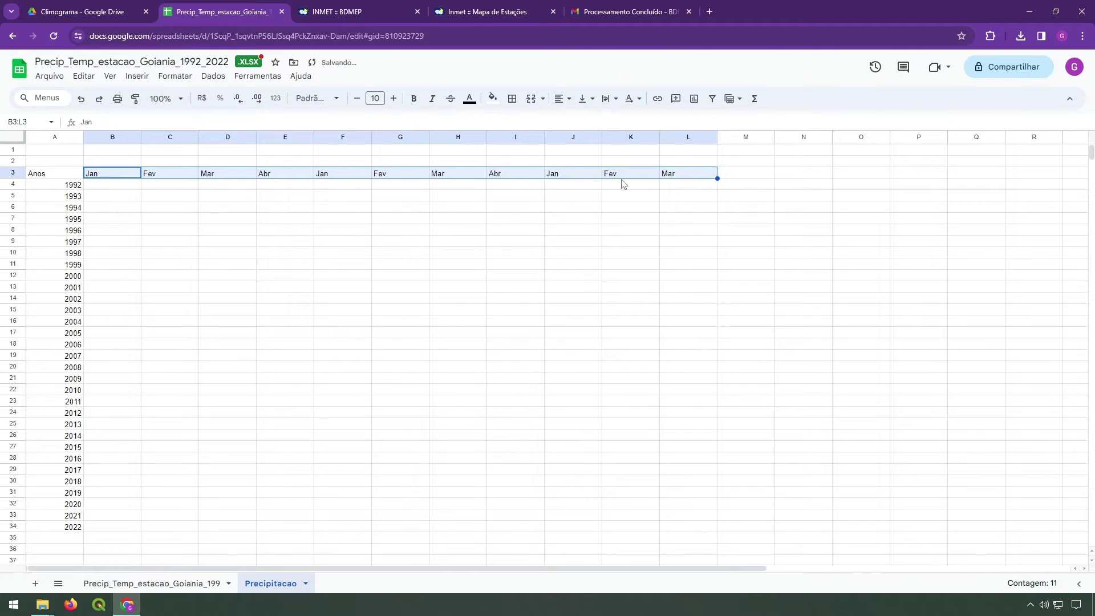
key("ctrl+z")
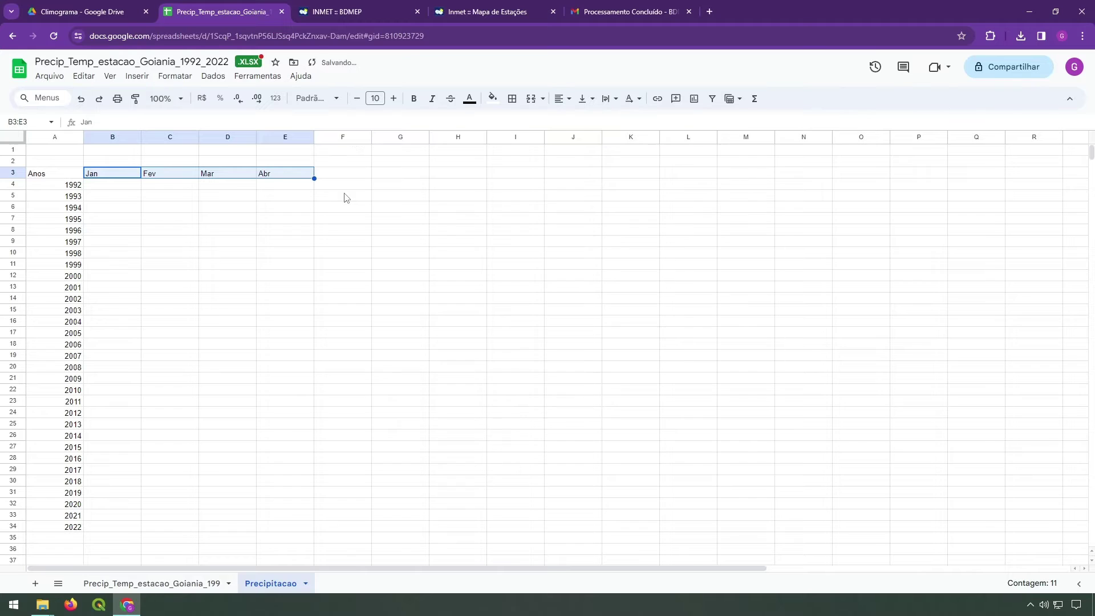
left_click(294, 182)
Enter the remaining month headings Mai, Jun, Jul, Ago, Set, Out, Nov and Dez in F3:M3
left_click(334, 181)
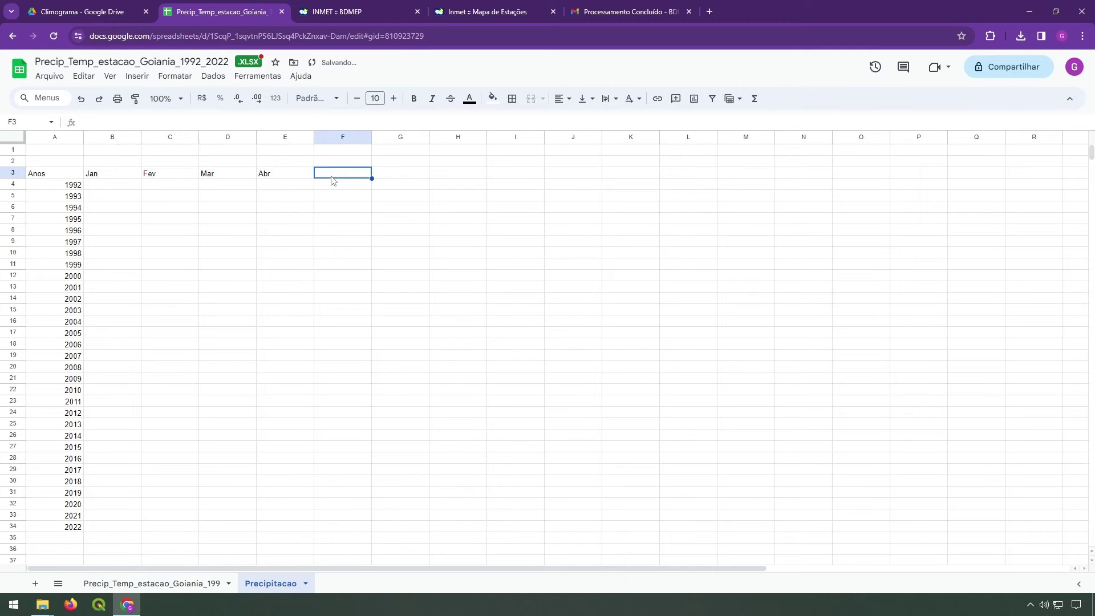
type("Mai")
key("Tab")
type("J")
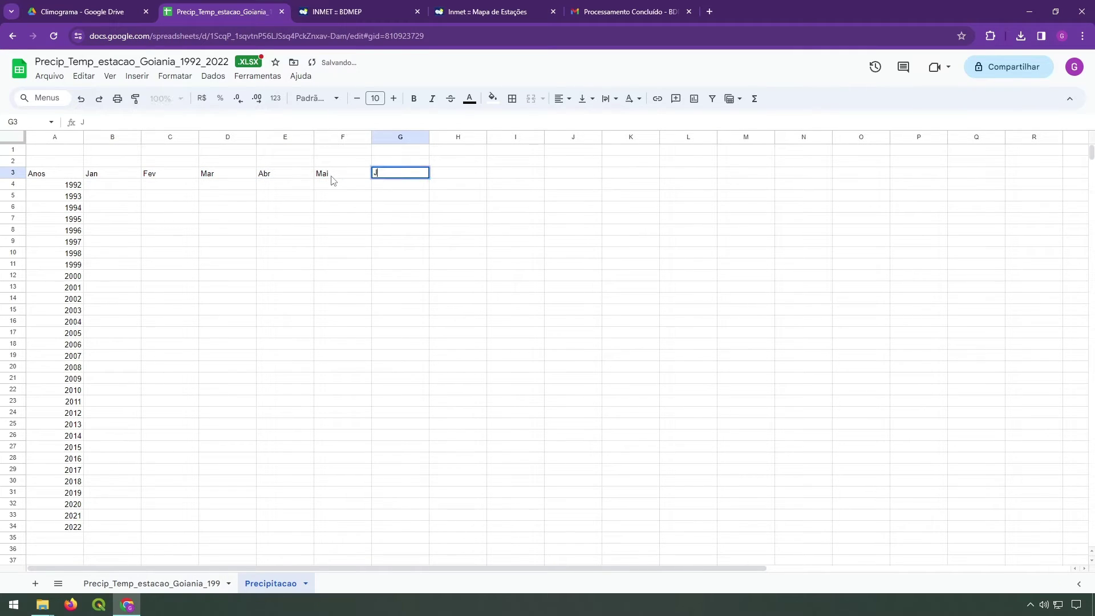
key("Tab")
type("Jul")
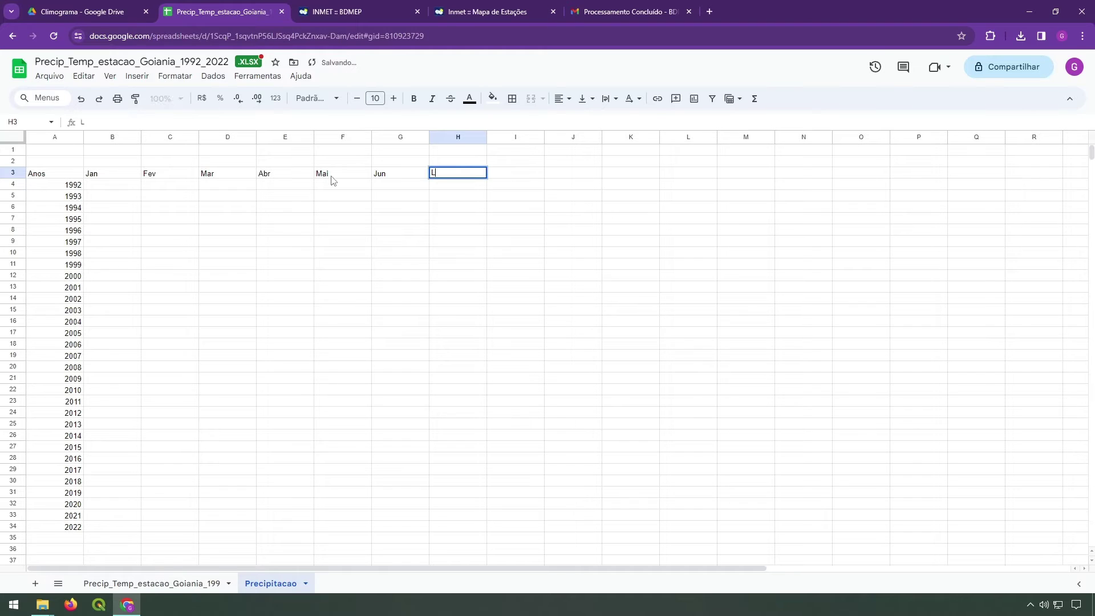
key("Tab")
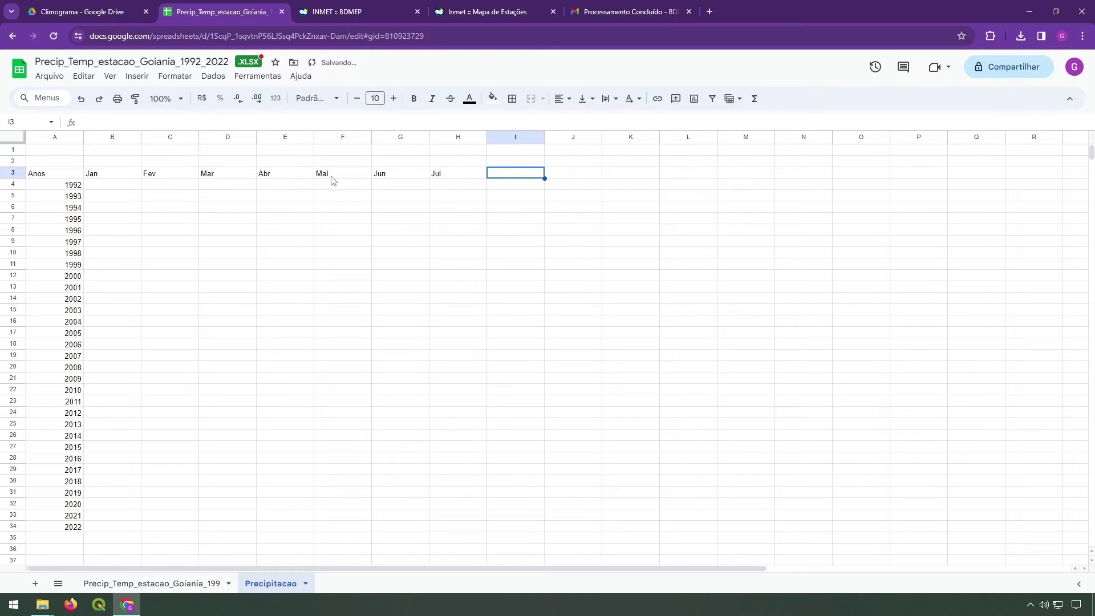
key("Tab")
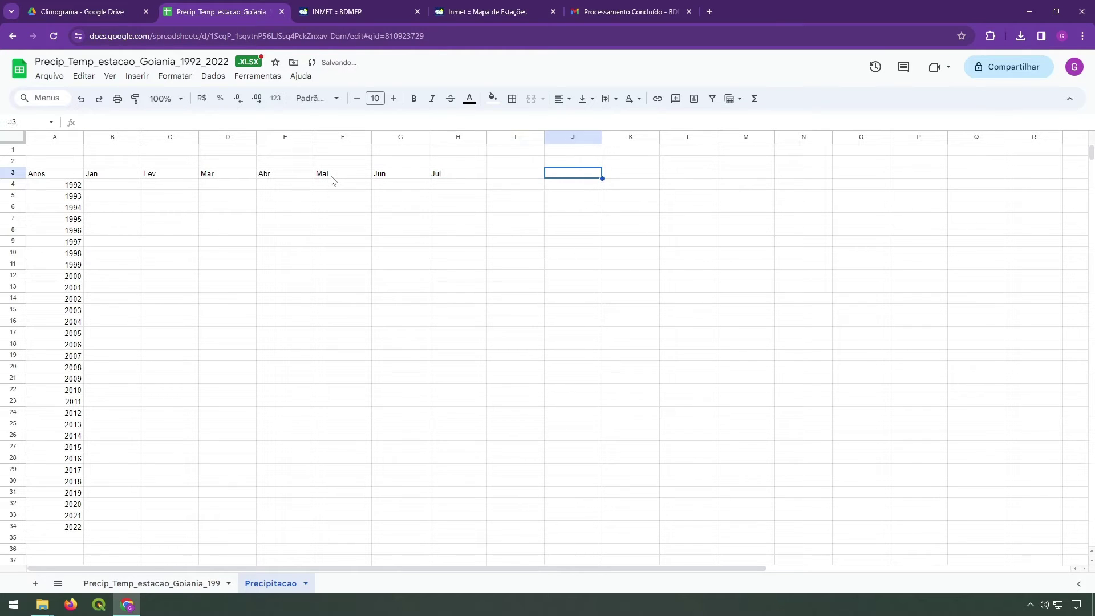
key("shift+Tab")
type("Ago")
key("Tab")
type("Set")
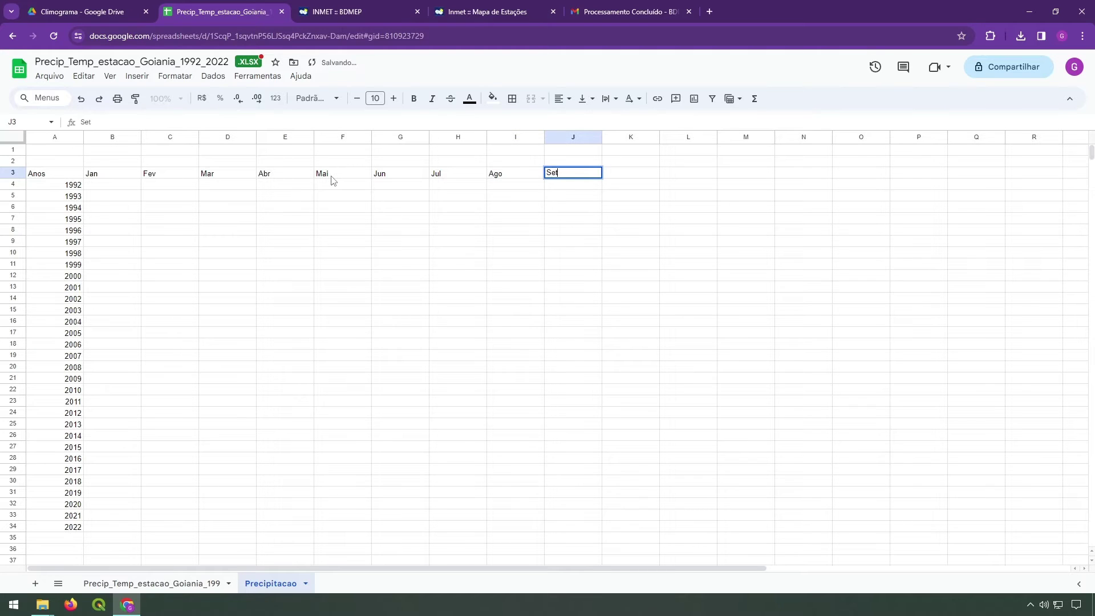
key("Tab")
type("Out")
key("Tab")
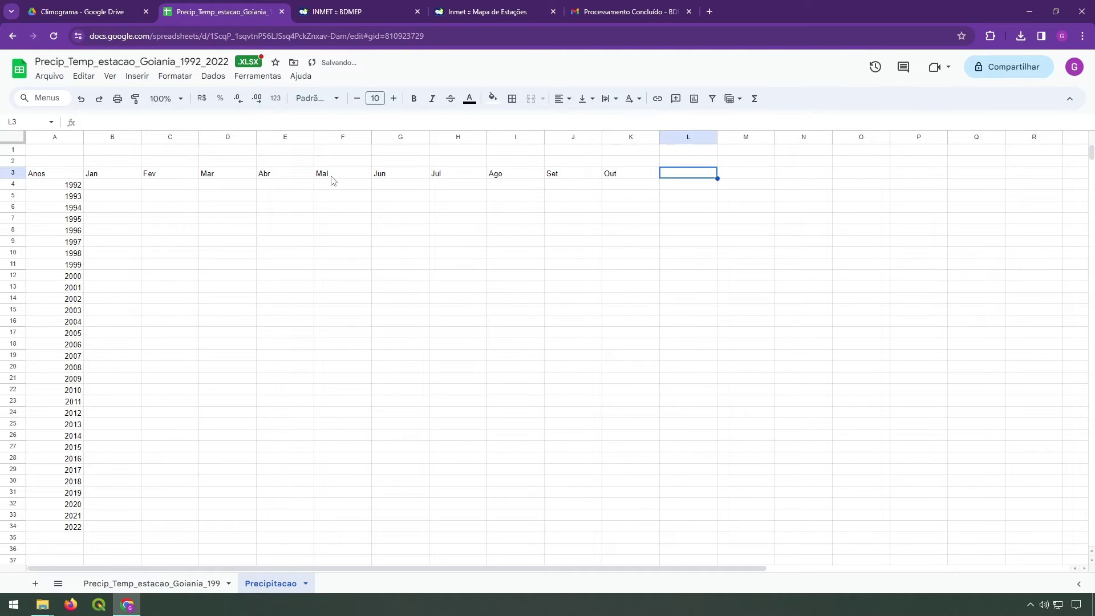
type("Nov")
key("Tab")
type("D")
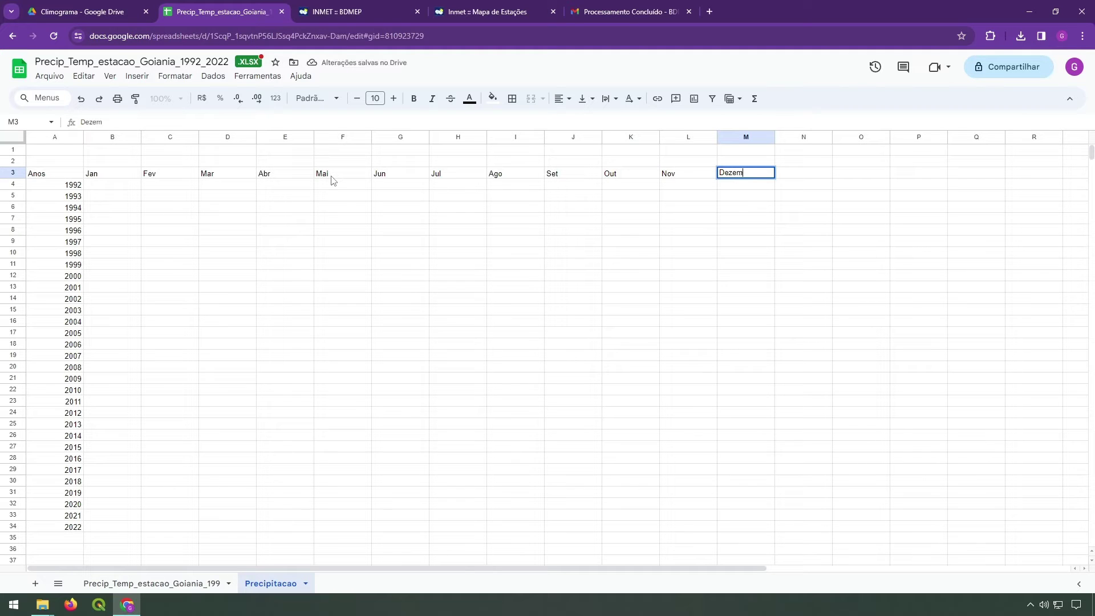
Merge cells B2:M2 above the month headings and enter the title Meses in the merged cell
left_click_drag(114, 162, 726, 168)
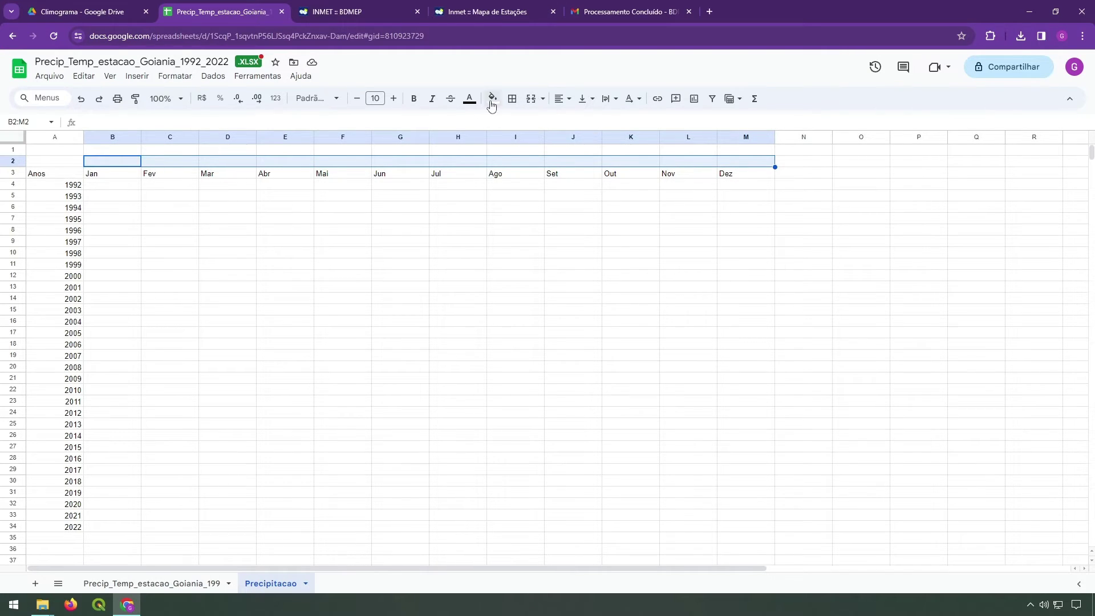
left_click(531, 101)
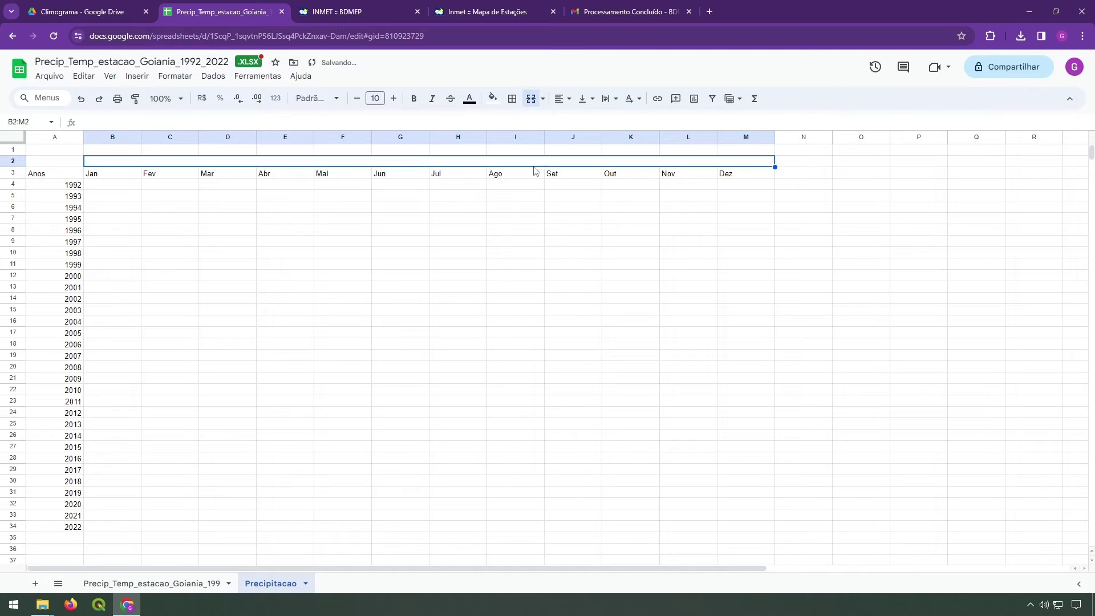
double_click(529, 161)
type("Meses")
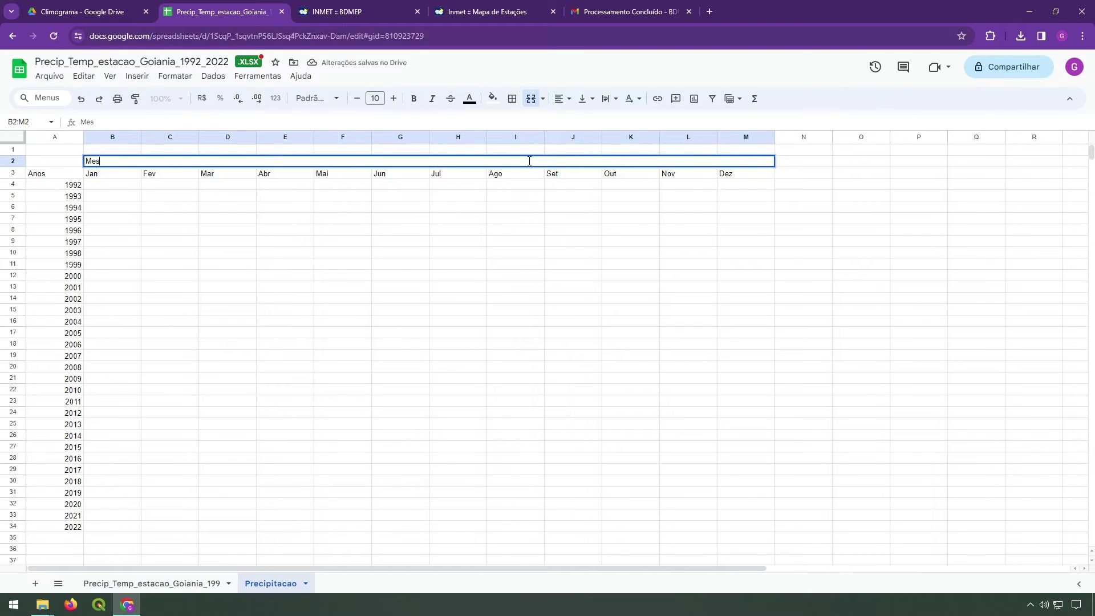
key("Return")
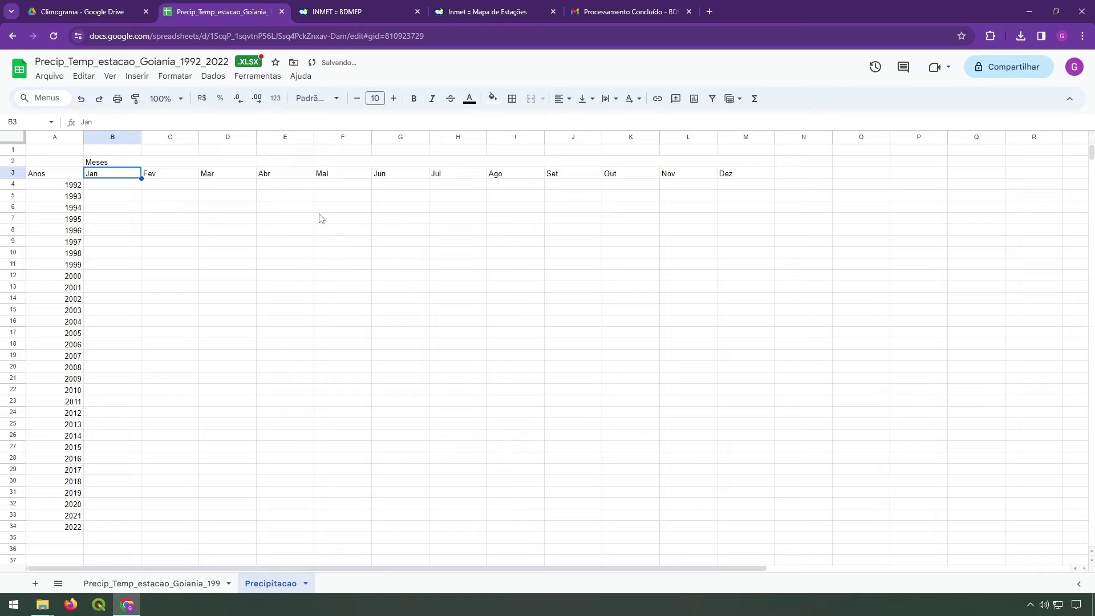
In the Precip_Temp_estacao_Goiania_199 sheet, fill row 23, the 1992-12-31 record, with dark green
left_click(172, 583)
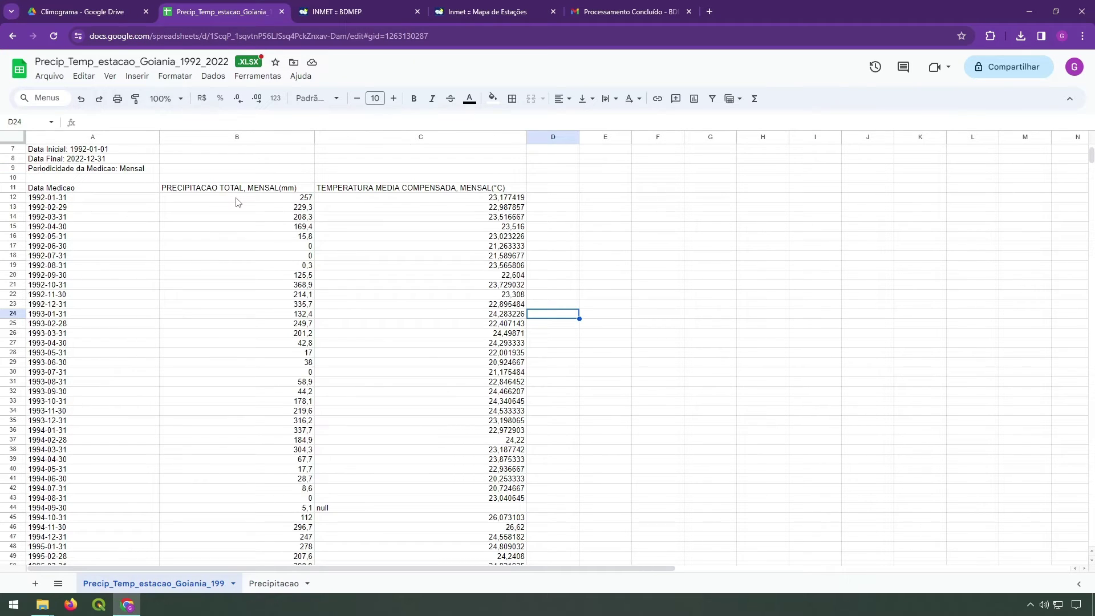
left_click_drag(238, 199, 60, 311)
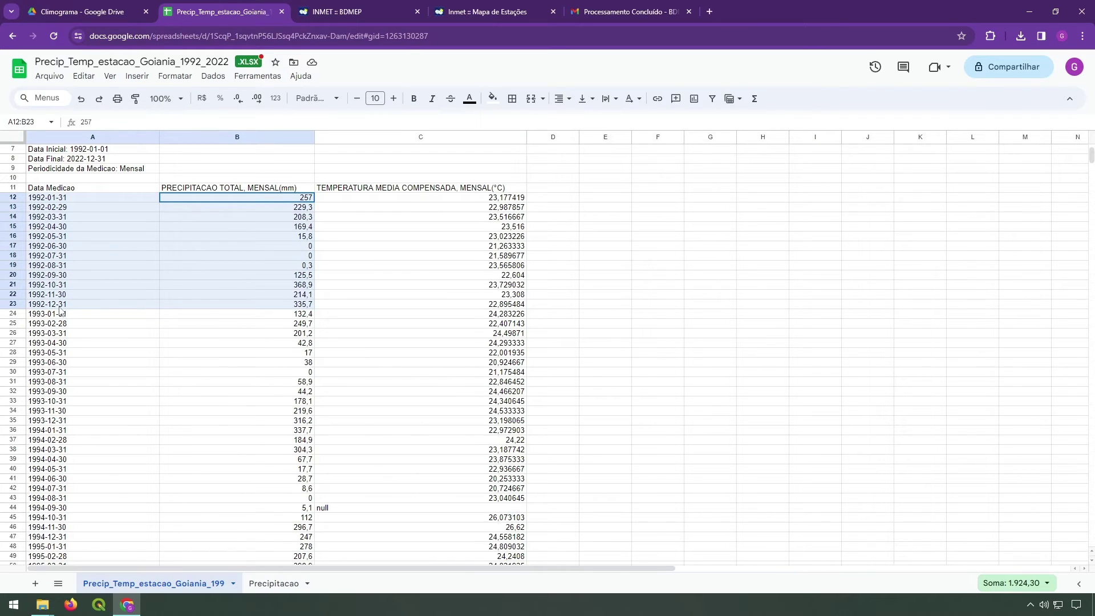
left_click_drag(133, 311, 197, 308)
left_click(17, 306)
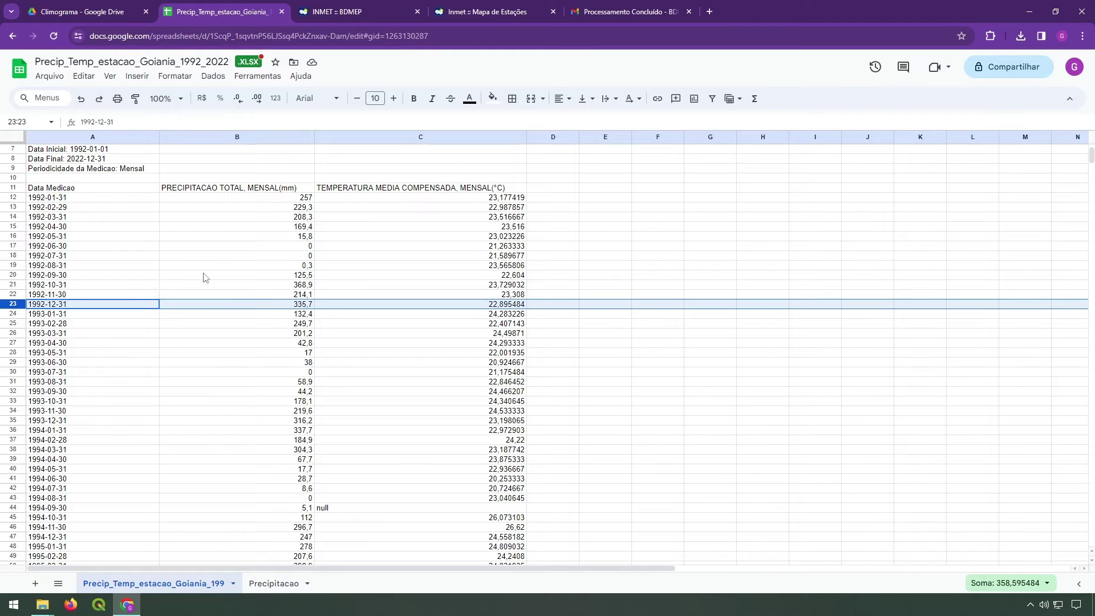
left_click(493, 98)
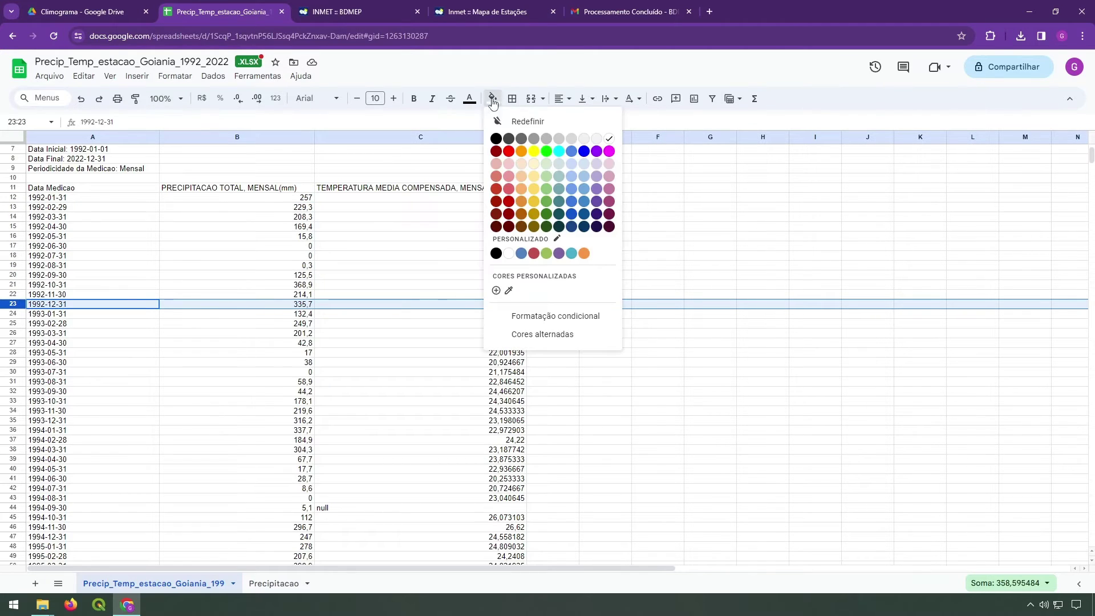
left_click(547, 214)
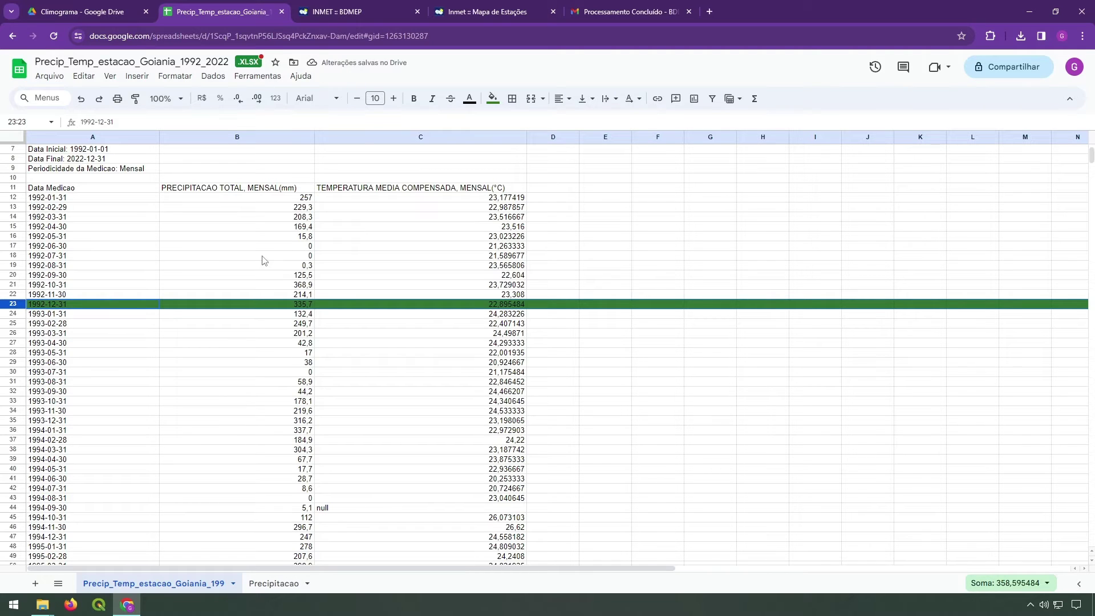
left_click(57, 308)
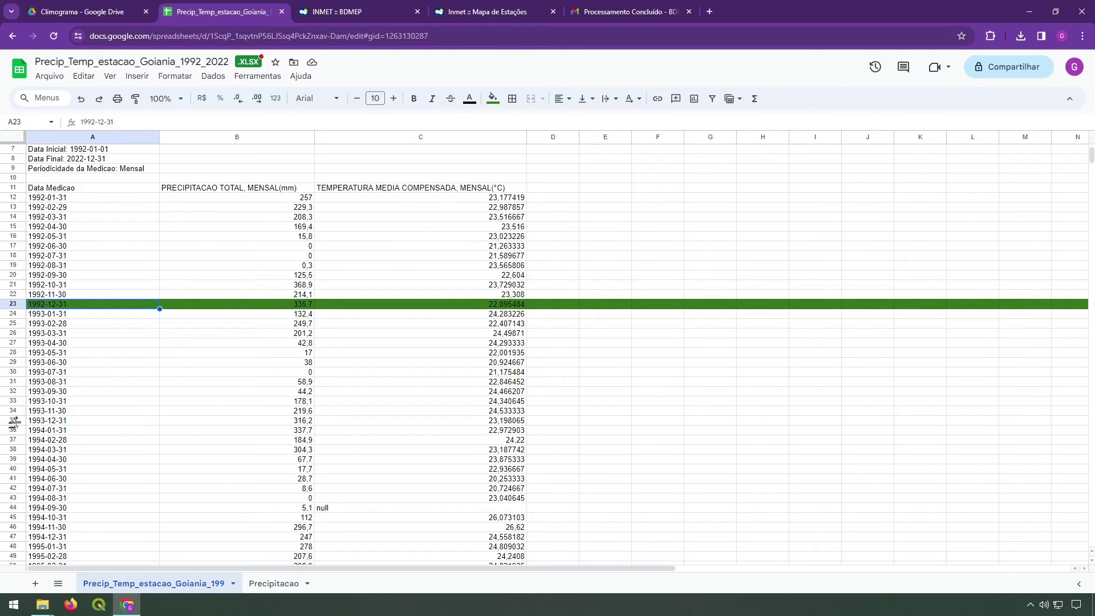
Fill row 35, the 1993-12-31 record, with the darkest green
left_click(16, 421)
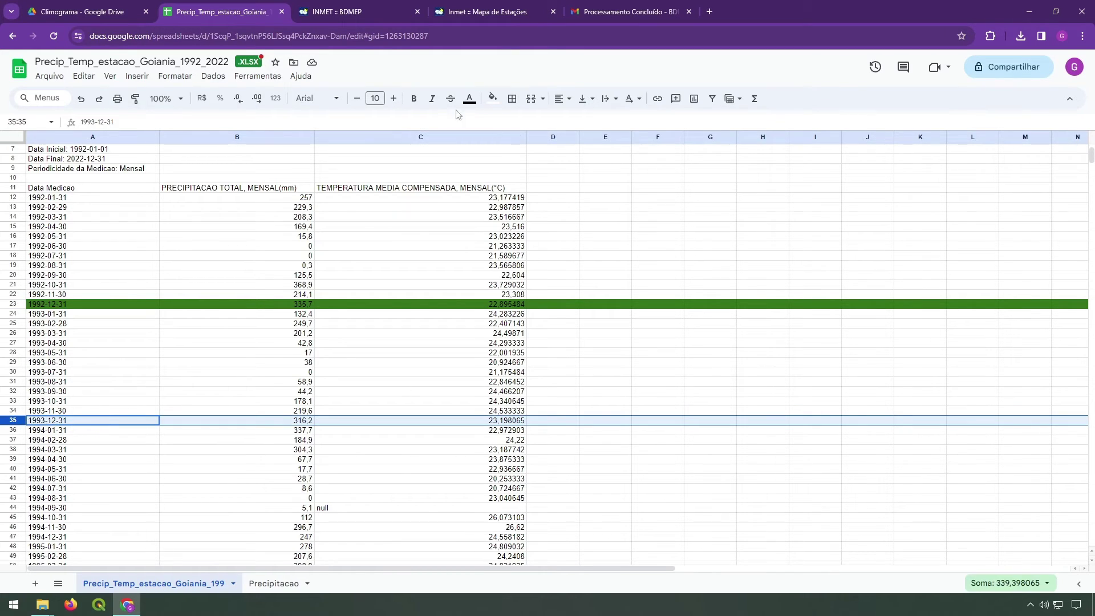
left_click(494, 105)
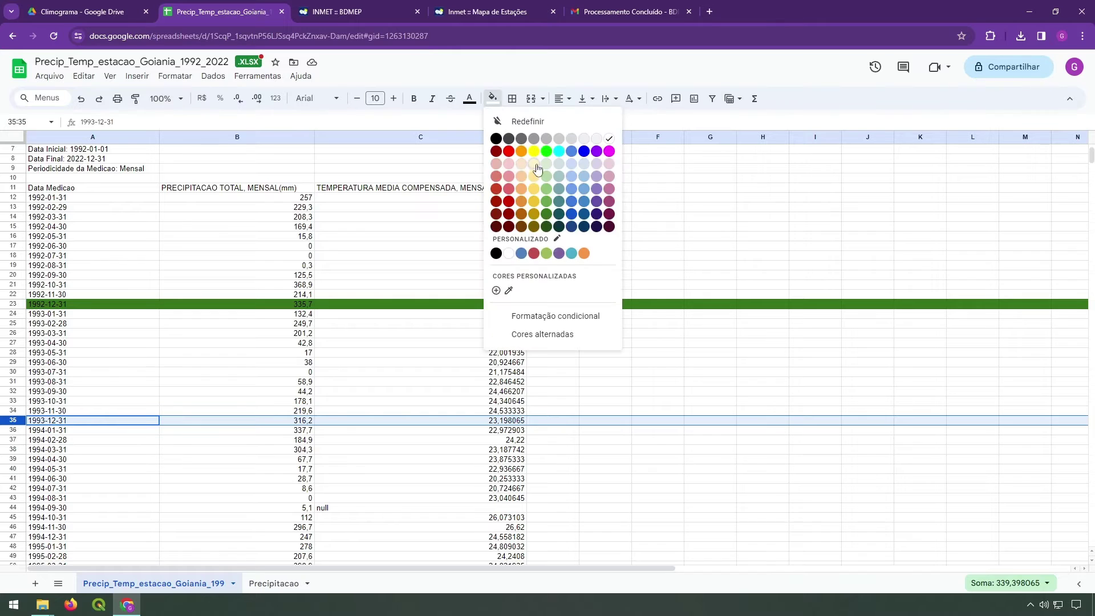
left_click(543, 235)
left_click(401, 384)
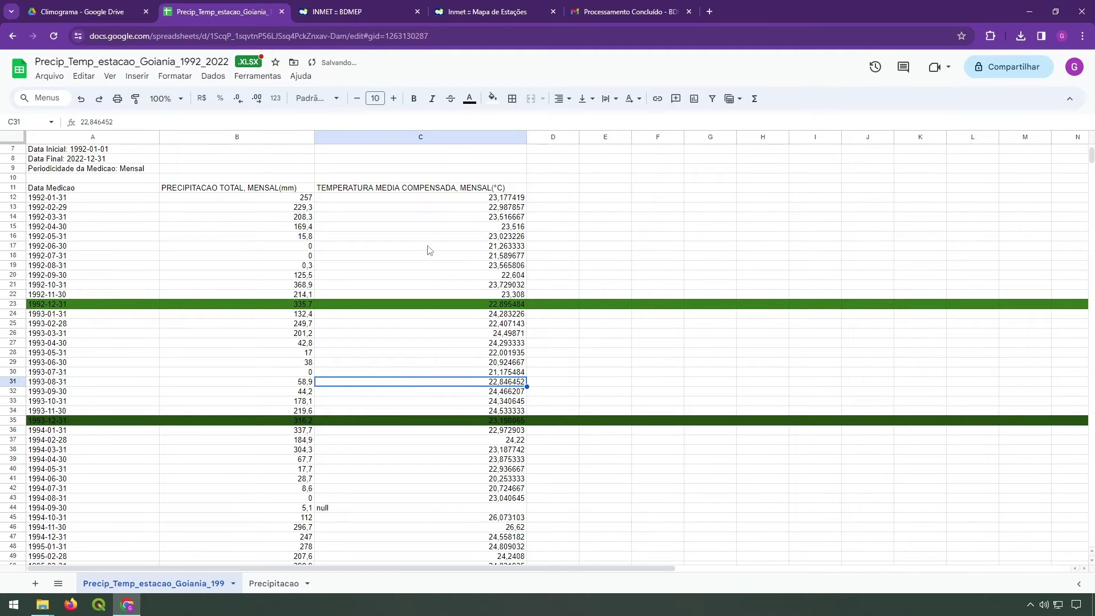
Recolor row 35, the 1993-12-31 record, with the same dark green used for row 23
left_click(15, 421)
left_click(492, 98)
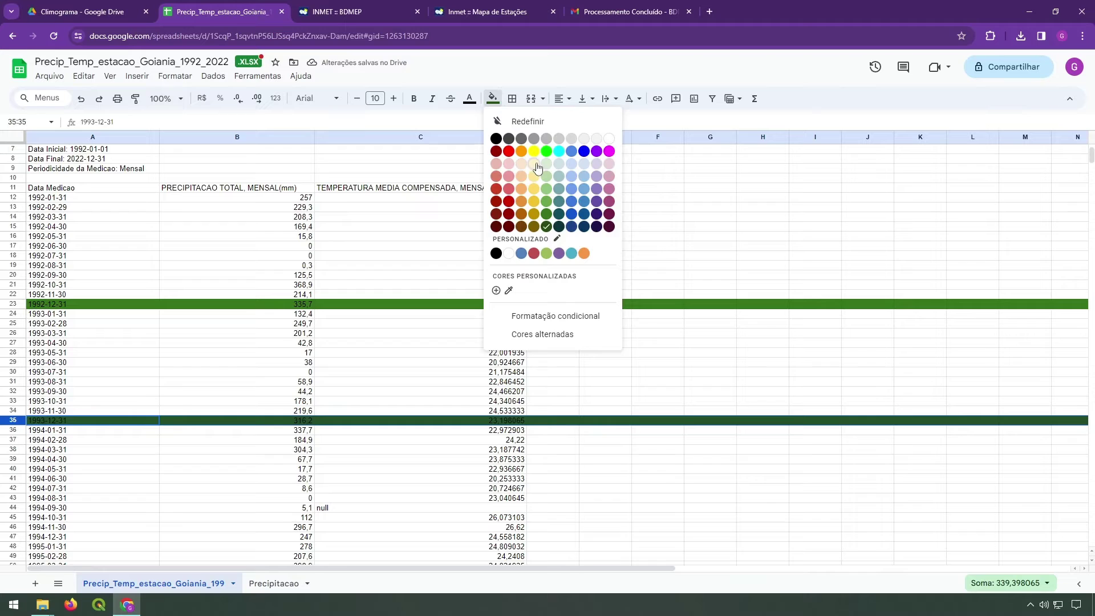
left_click(547, 214)
left_click(436, 362)
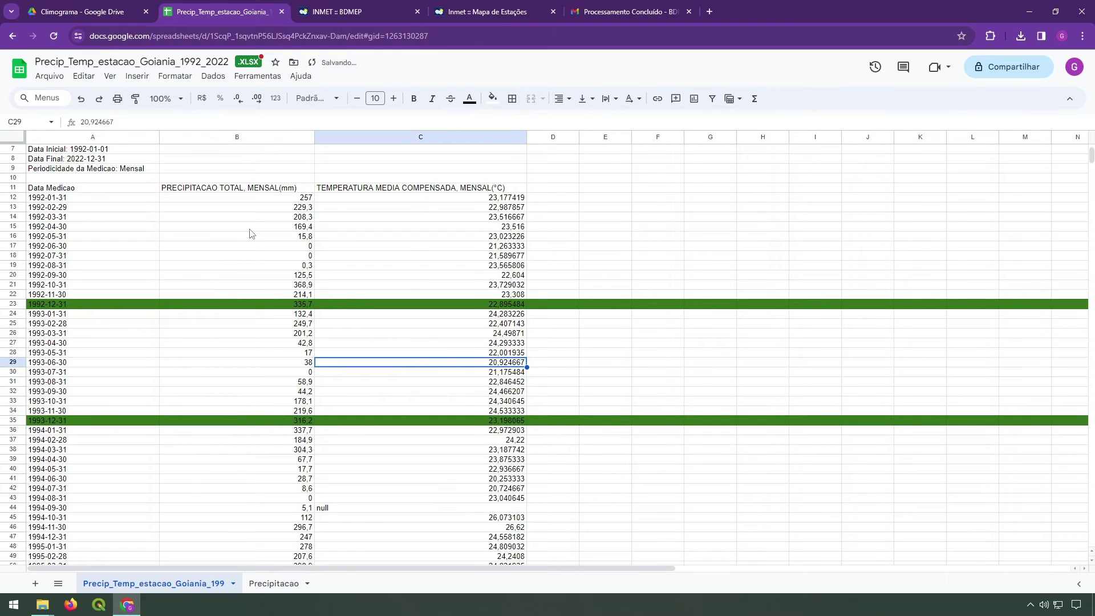
Copy the 1992 precipitation values in B12:B23 and paste them transposed into the 1992 row of the Precipitacao sheet, starting at B4
left_click_drag(259, 198, 274, 304)
key("ctrl+c")
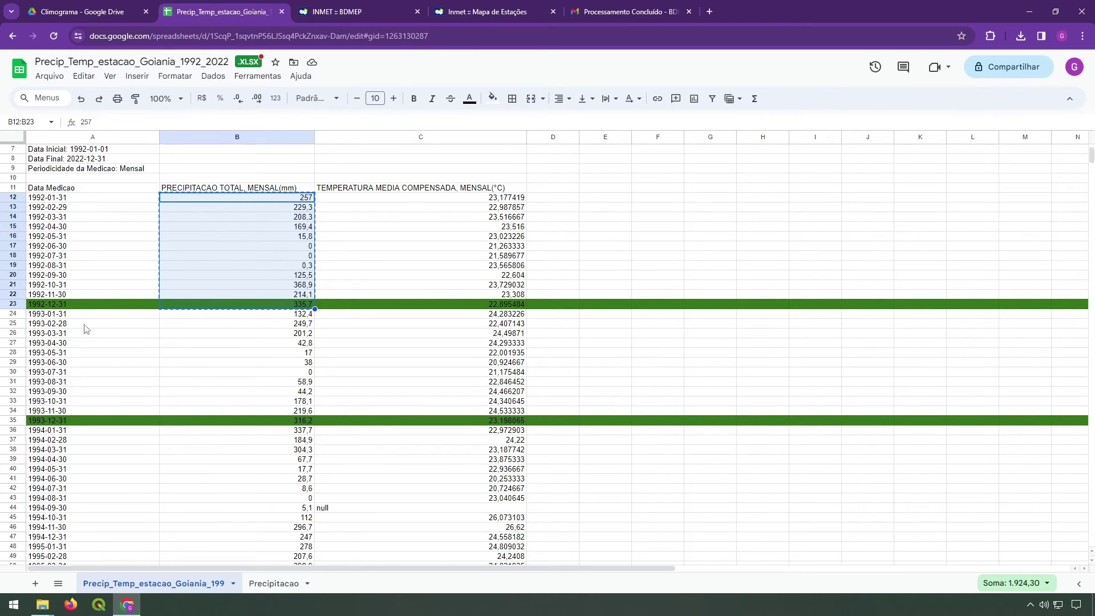
left_click(272, 583)
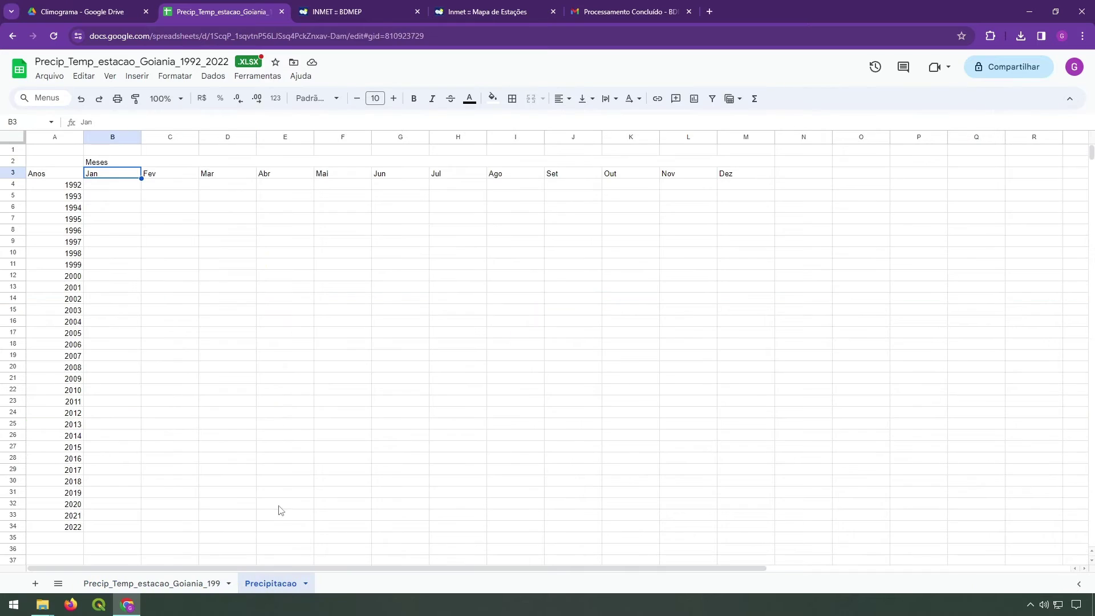
left_click(120, 190)
right_click(112, 189)
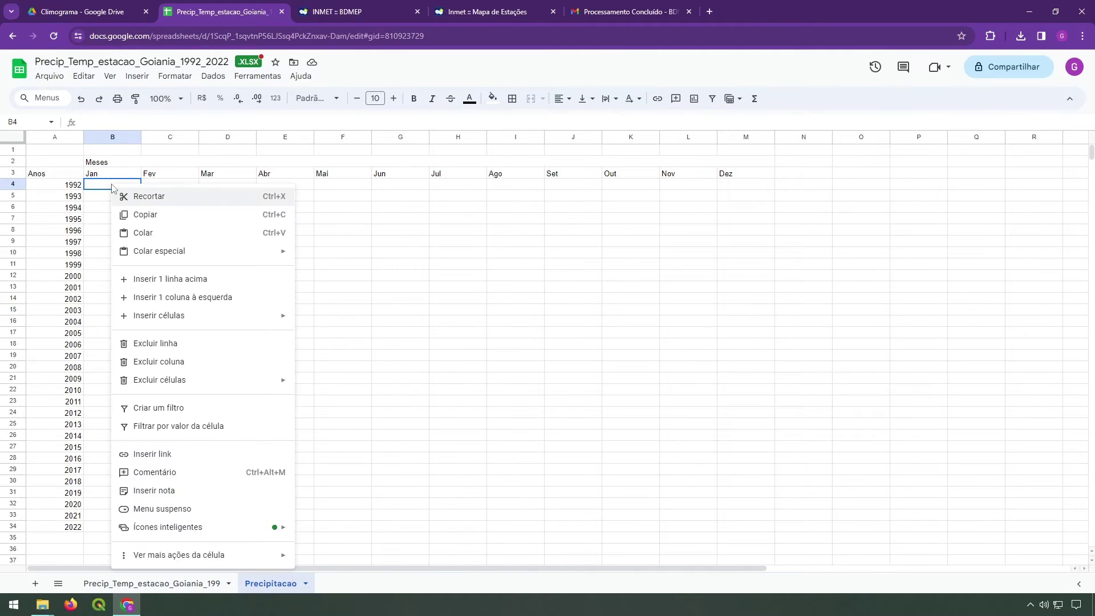
mouse_move(211, 257)
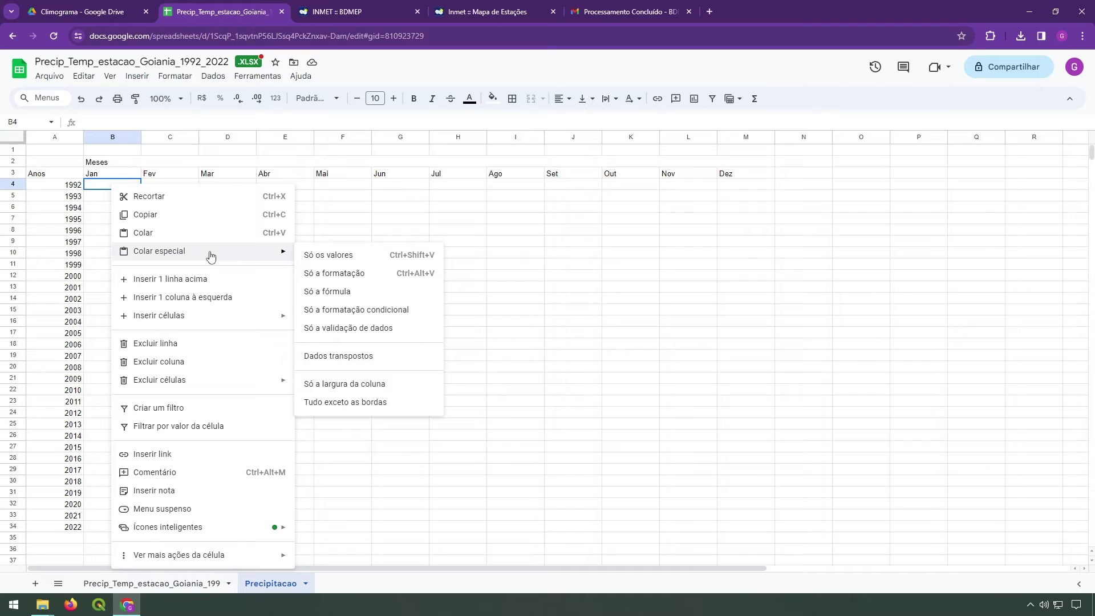
left_click(370, 359)
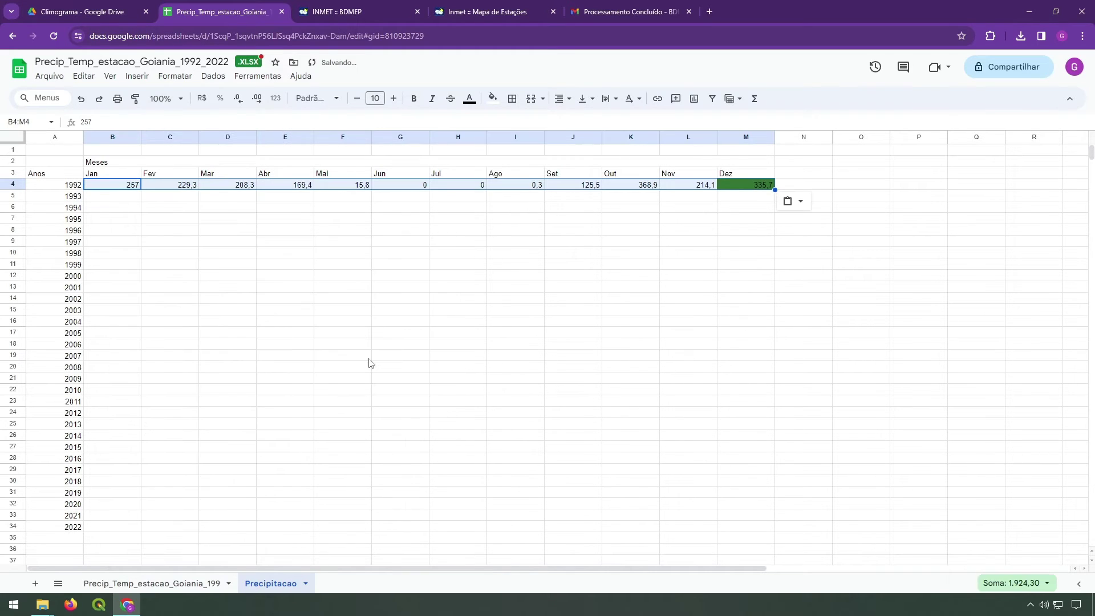
left_click(854, 220)
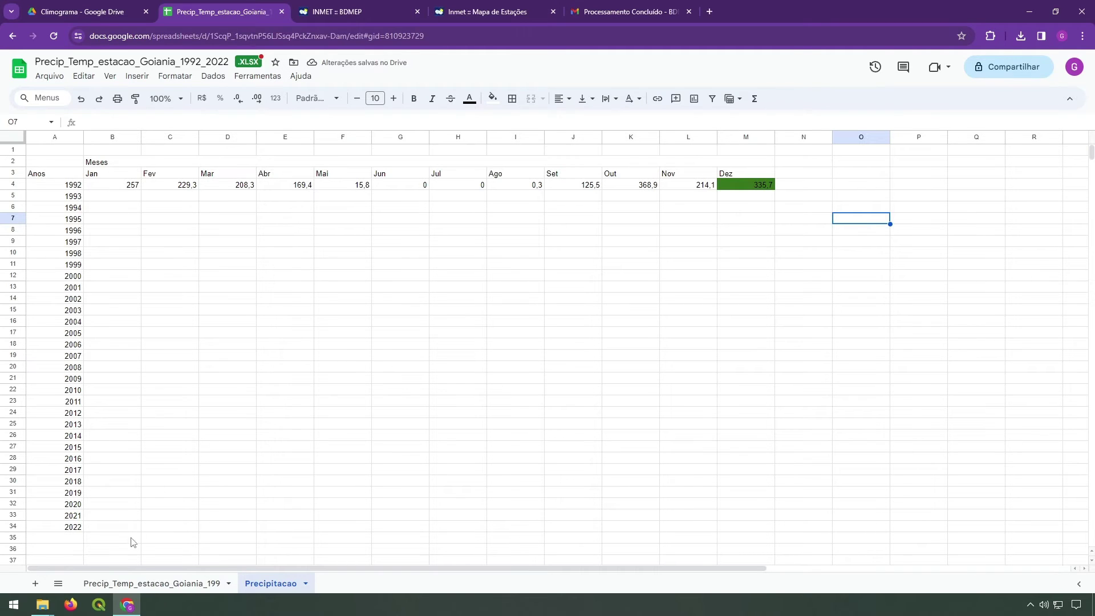
Compare the 1992 precipitation values in row 4 of the Precipitacao sheet with the source column
left_click(163, 587)
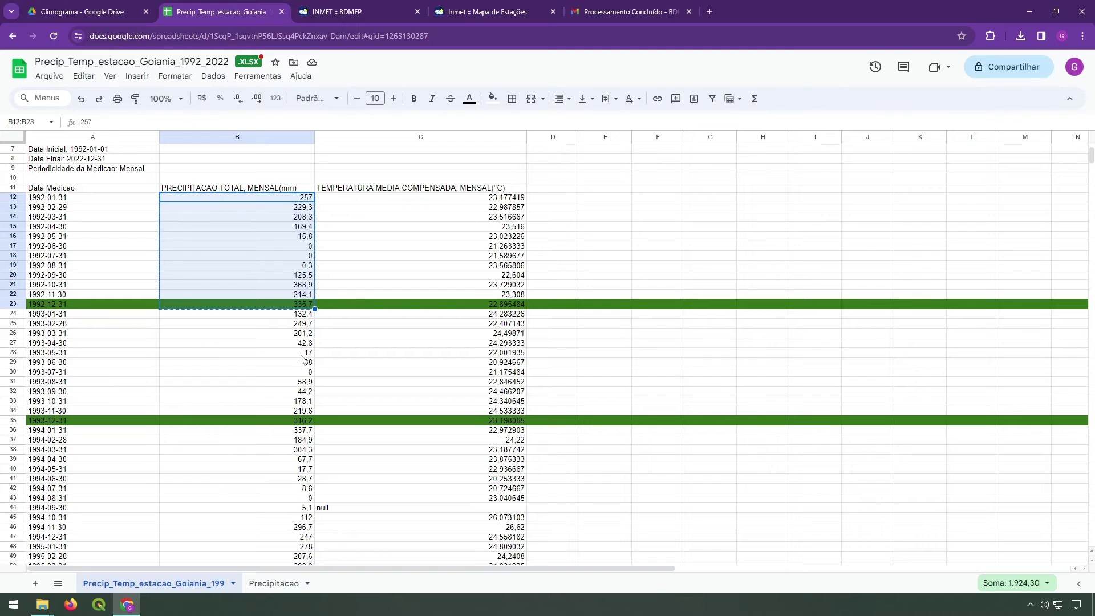
left_click(277, 584)
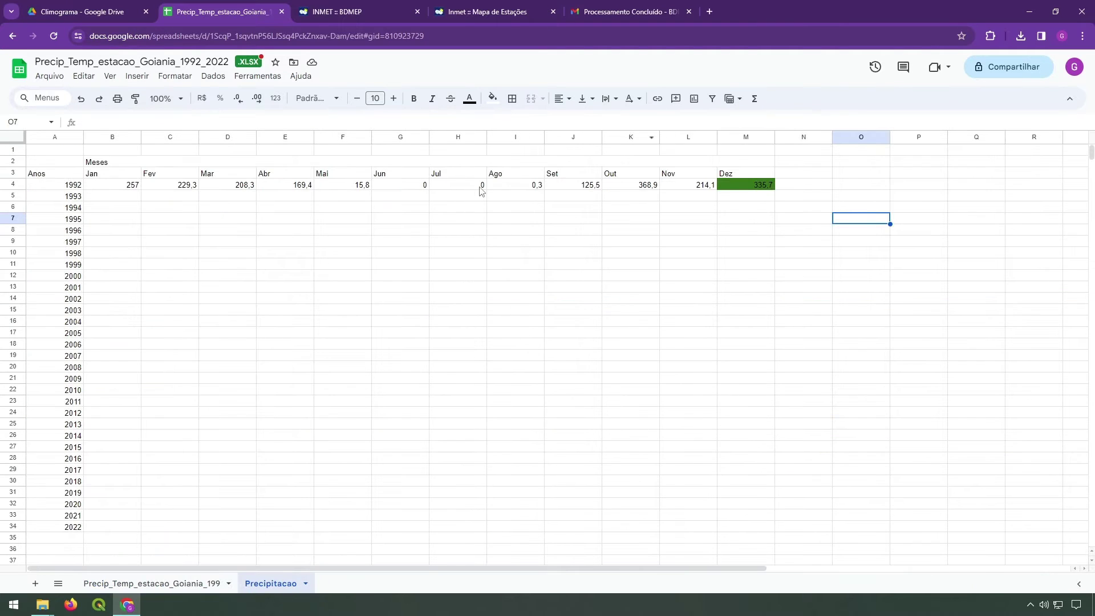
left_click(233, 190)
left_click(173, 190)
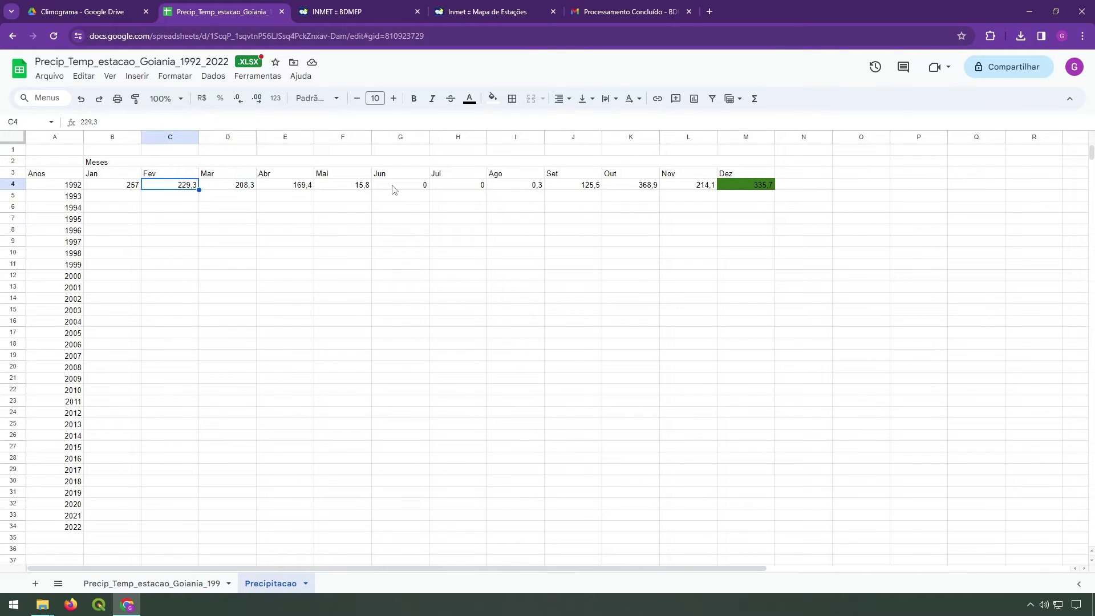
left_click(742, 191)
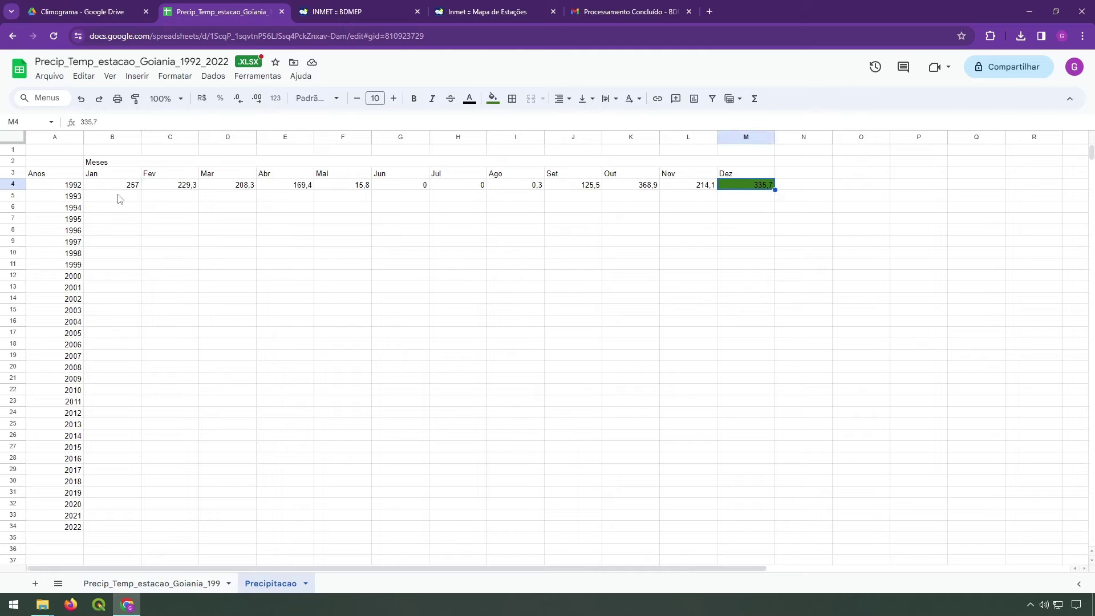
Copy the 1993 precipitation values in B24:B35 of the Precip_Temp_estacao_Goiania_199 sheet
left_click(108, 196)
left_click(203, 584)
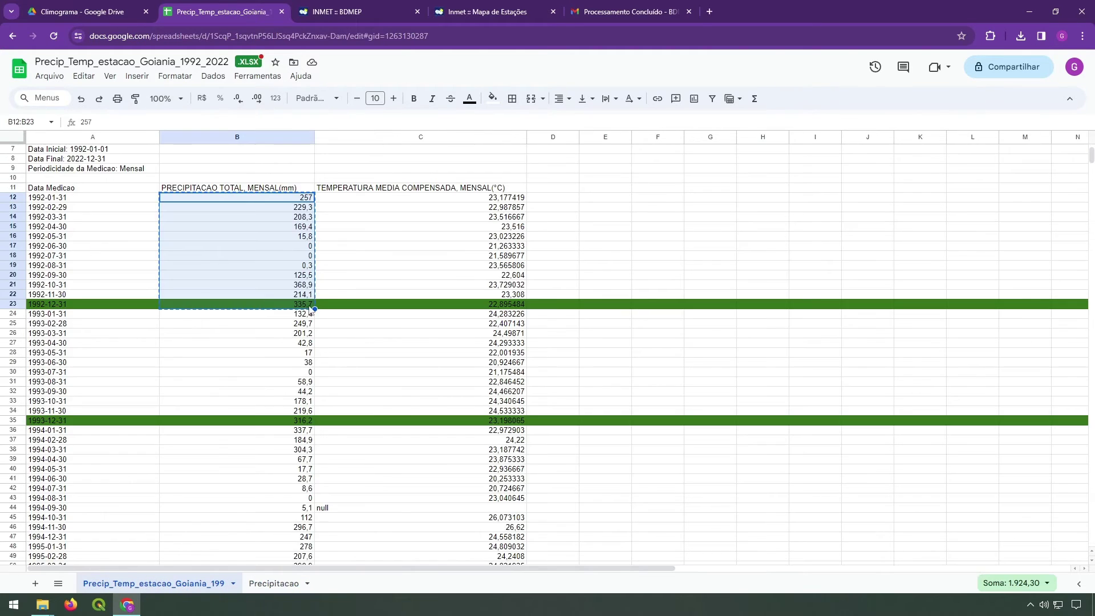
scroll(273, 290, "down", 3)
left_click(240, 366)
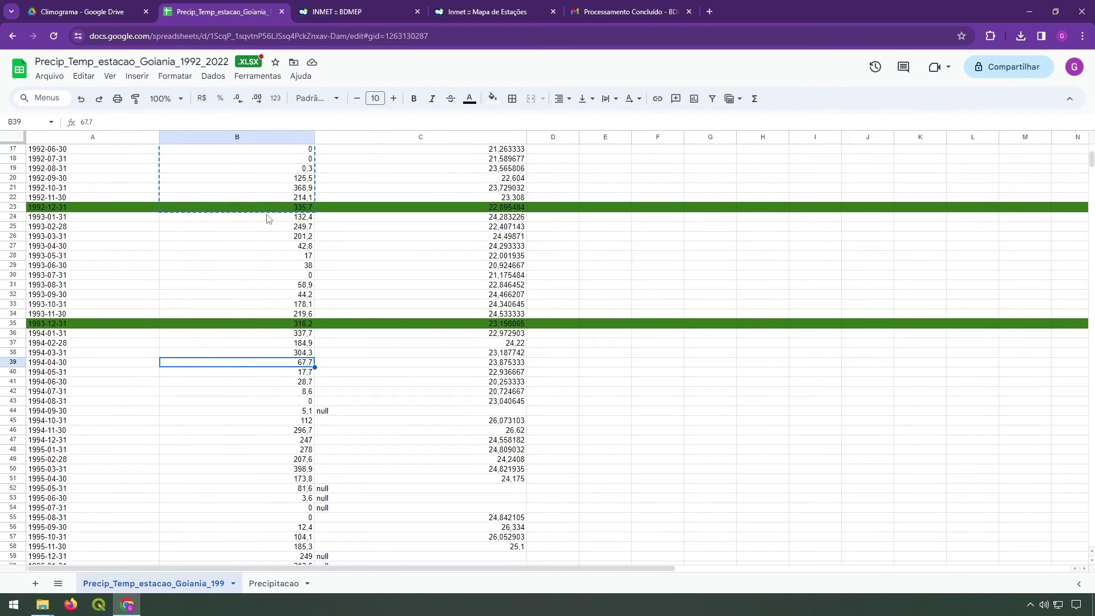
left_click_drag(268, 220, 232, 325)
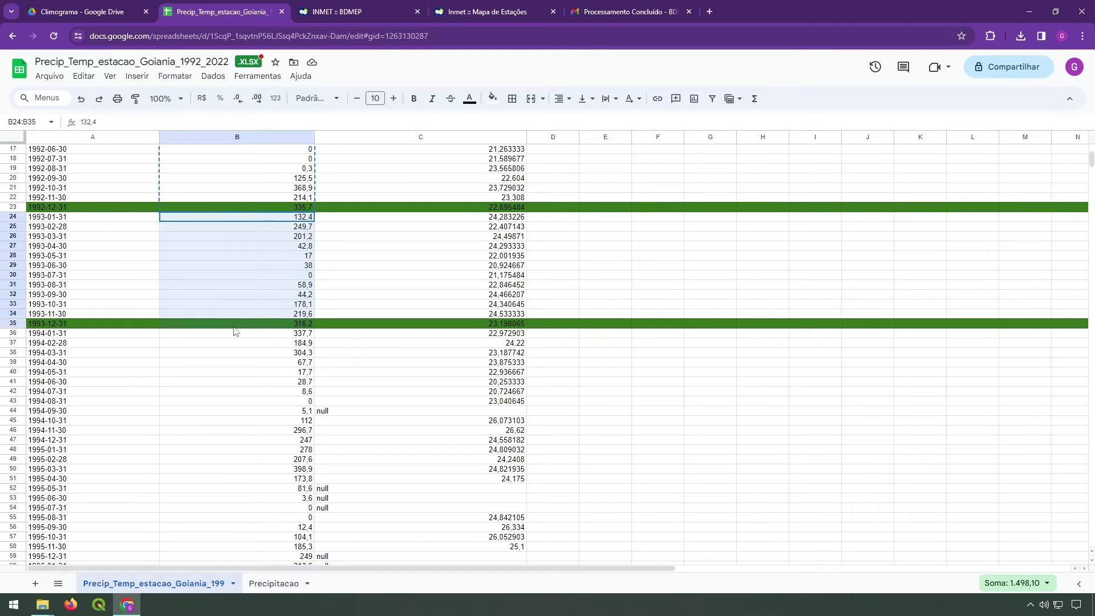
left_click(274, 583)
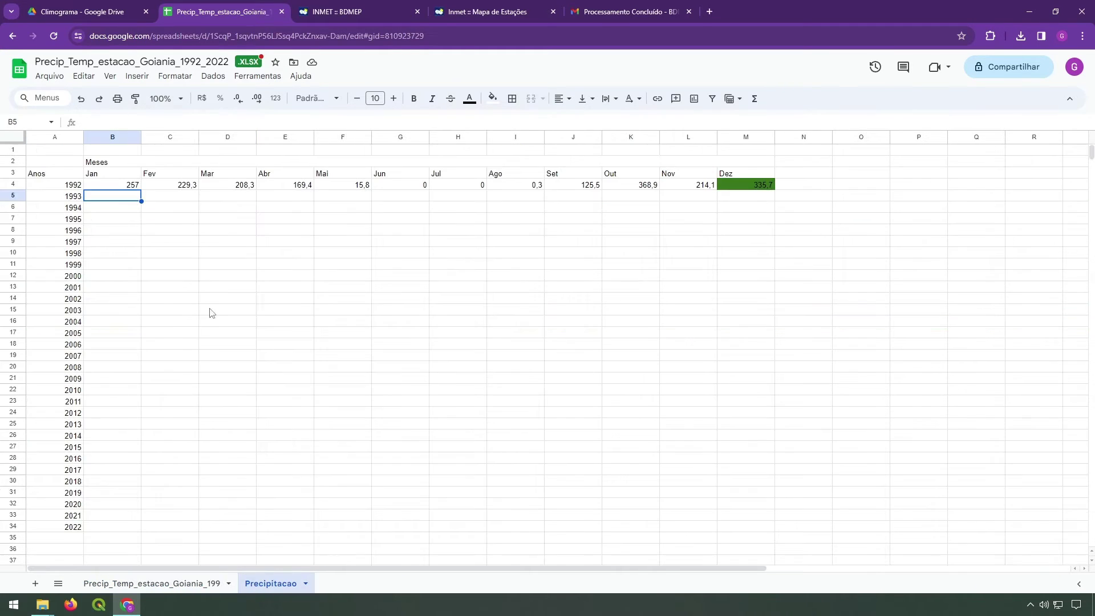
right_click(122, 201)
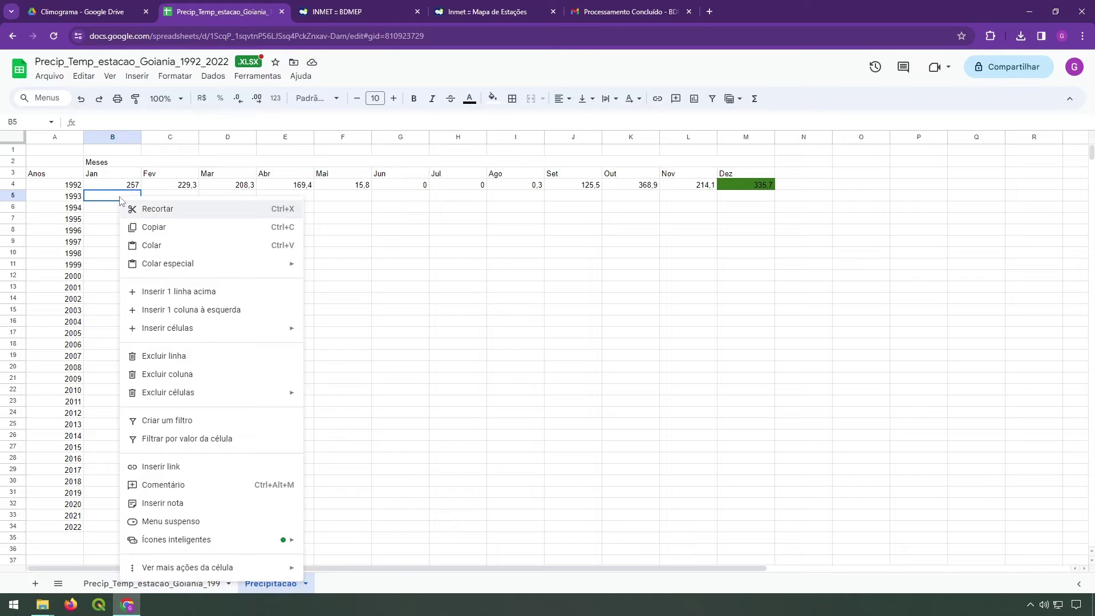
left_click(107, 582)
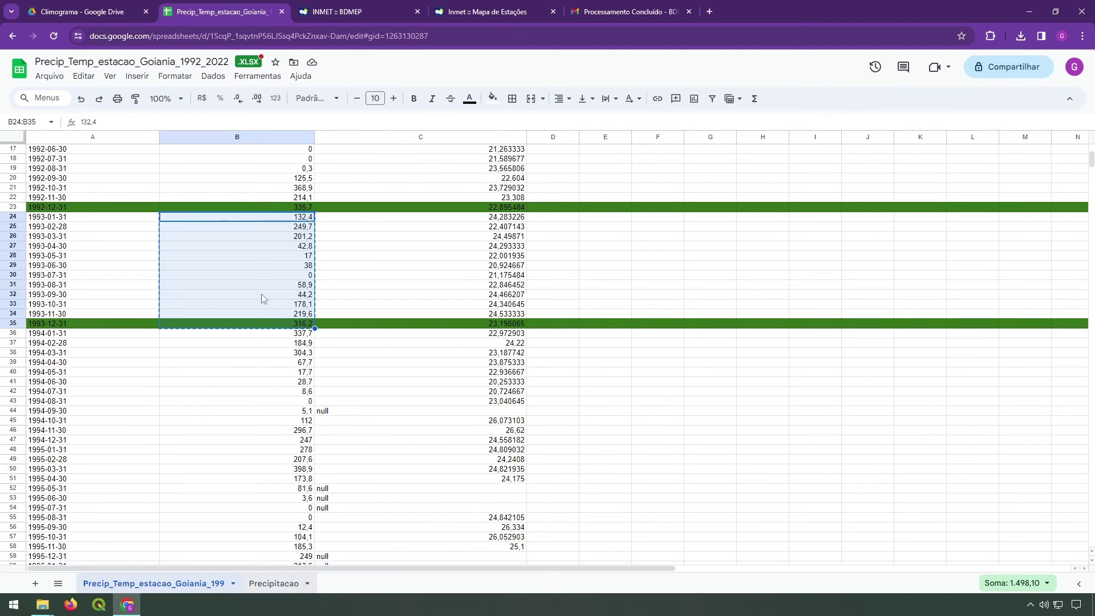
Paste the copied 1993 values transposed into the 1993 row of the Precipitacao sheet, starting at B5
left_click(277, 584)
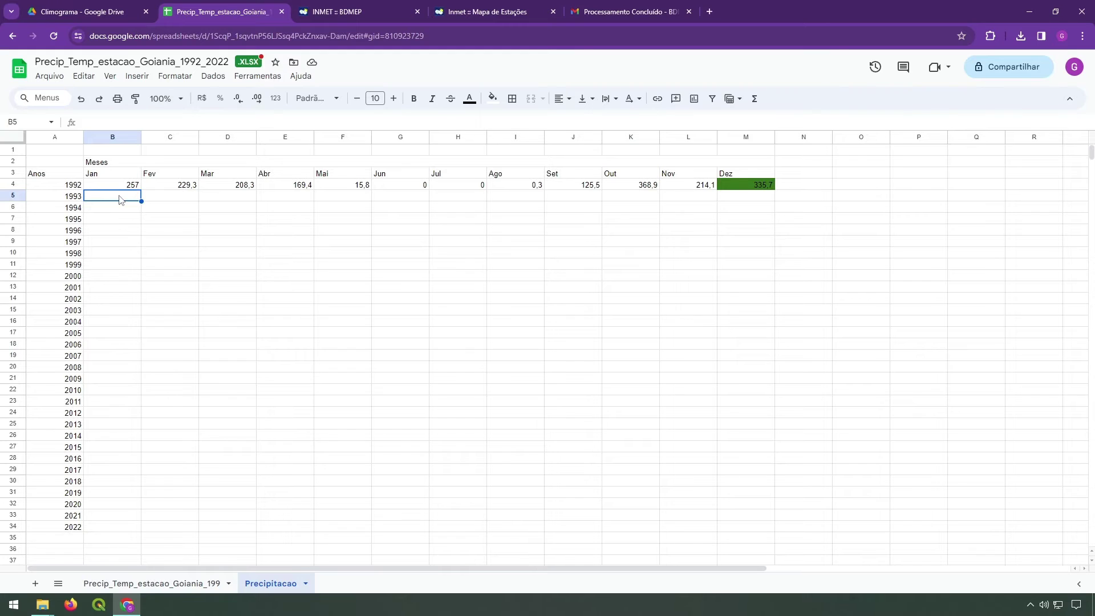
right_click(120, 199)
mouse_move(244, 267)
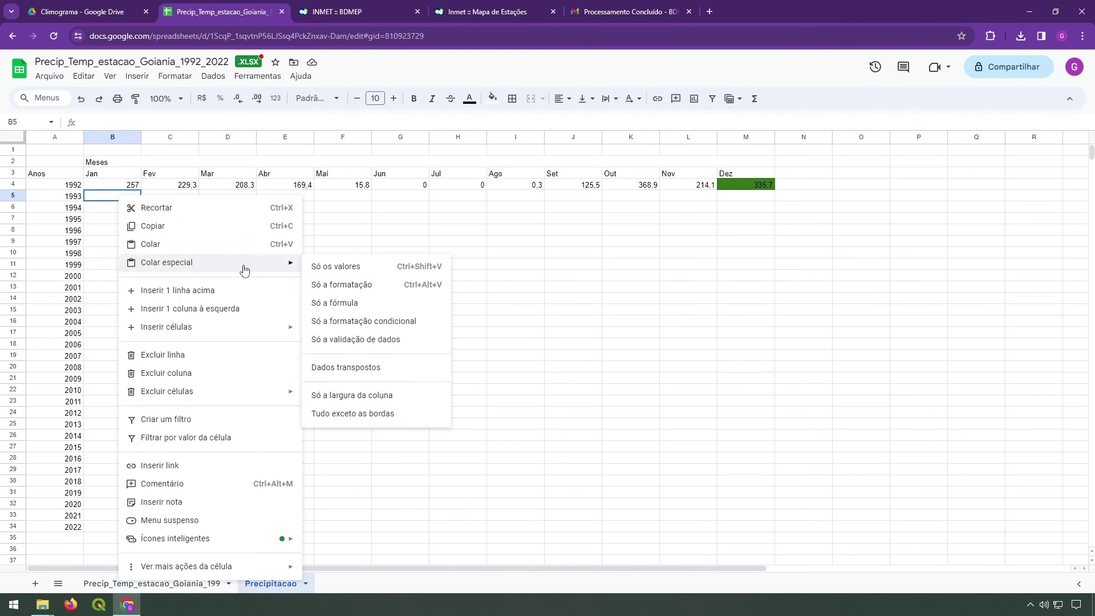
left_click(389, 370)
left_click(727, 242)
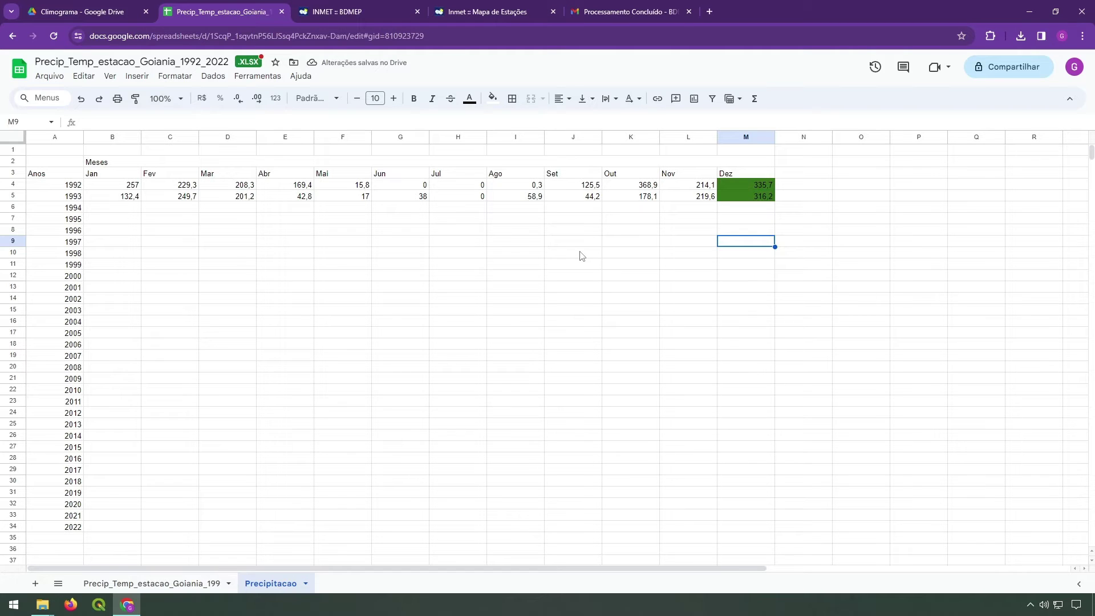
Copy the 1994–2022 values B6:M34 from Precipitacao_mensal in LibreOffice Calc's dados_precip_temp_grafico.xlsx and paste them at B6 of Precipitacao in Google Sheets
left_click(175, 528)
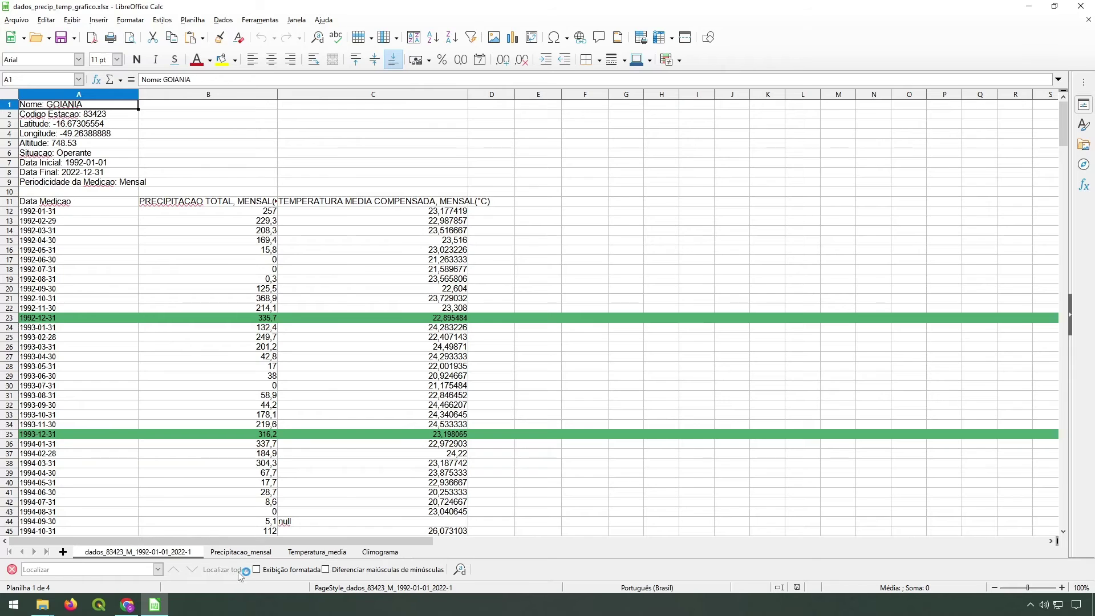
left_click(240, 552)
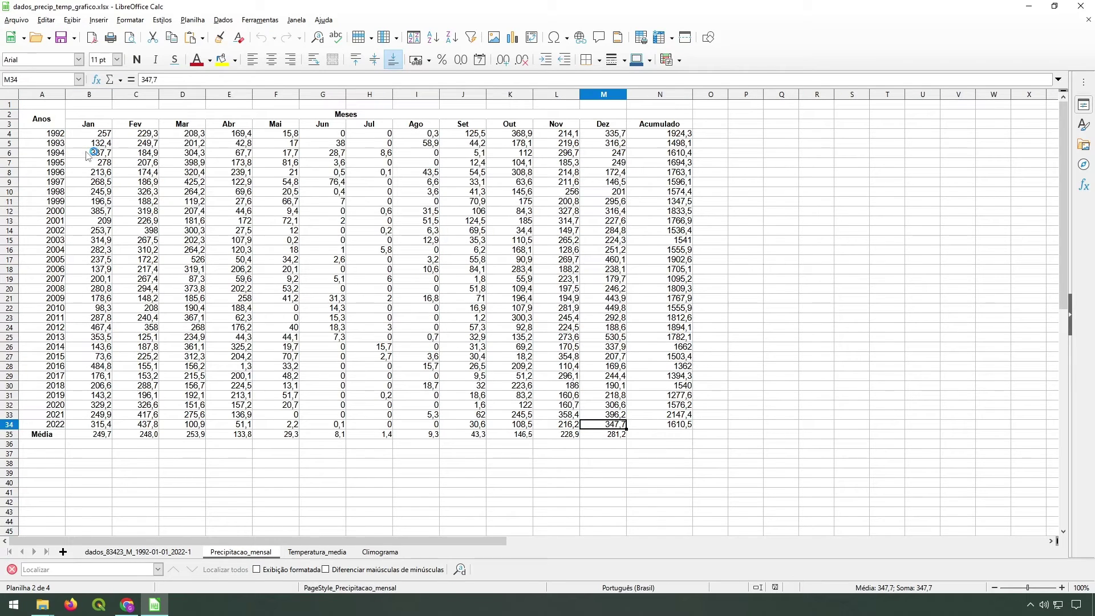
left_click_drag(90, 152, 619, 425)
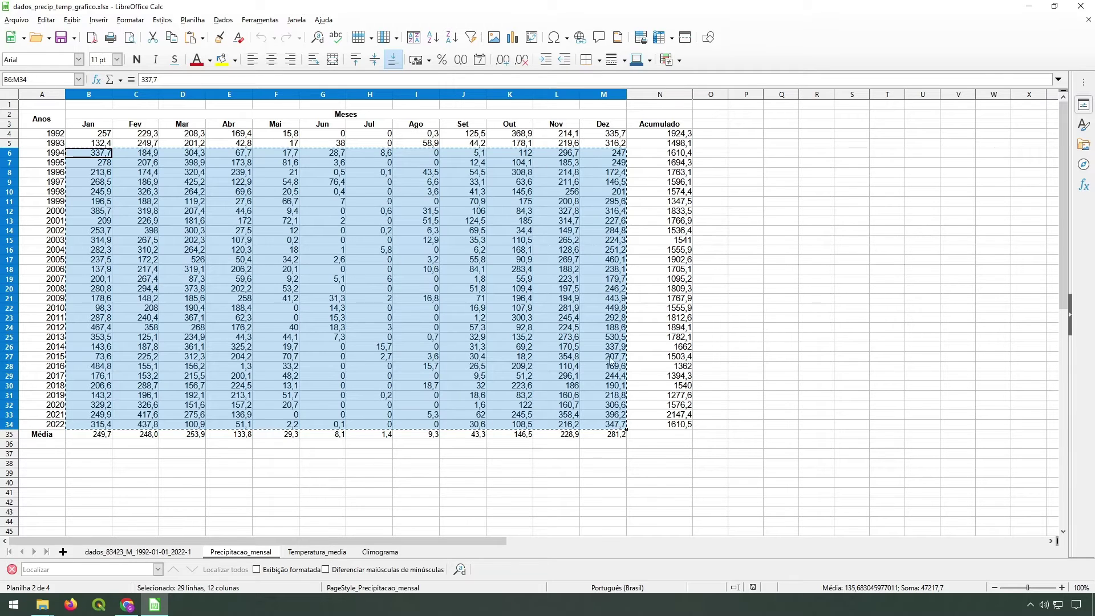
key("ctrl+c")
left_click(127, 605)
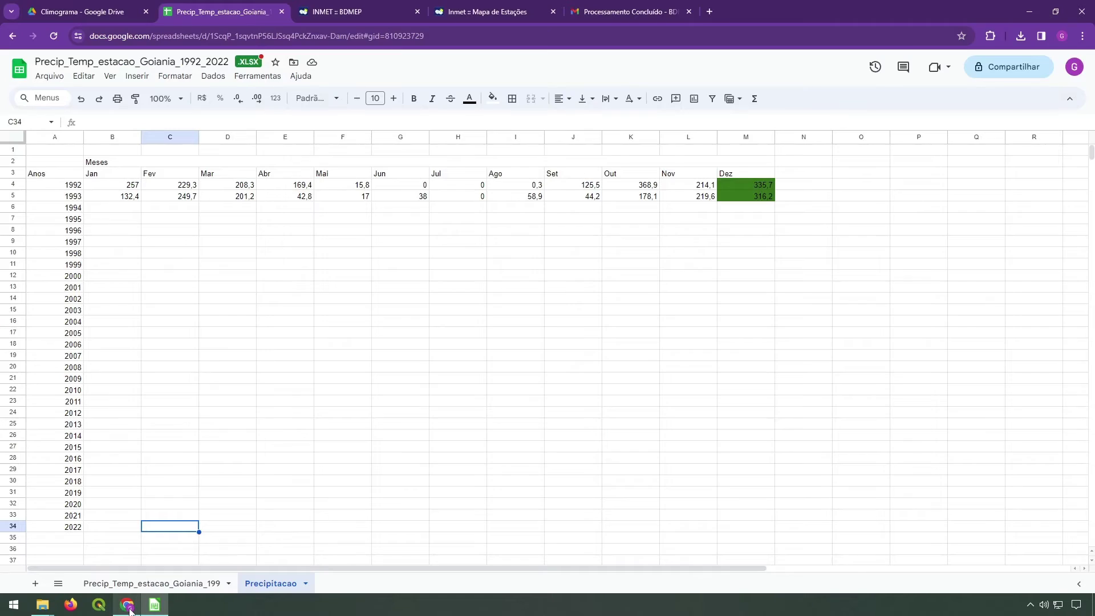
left_click(114, 208)
key("ctrl+v")
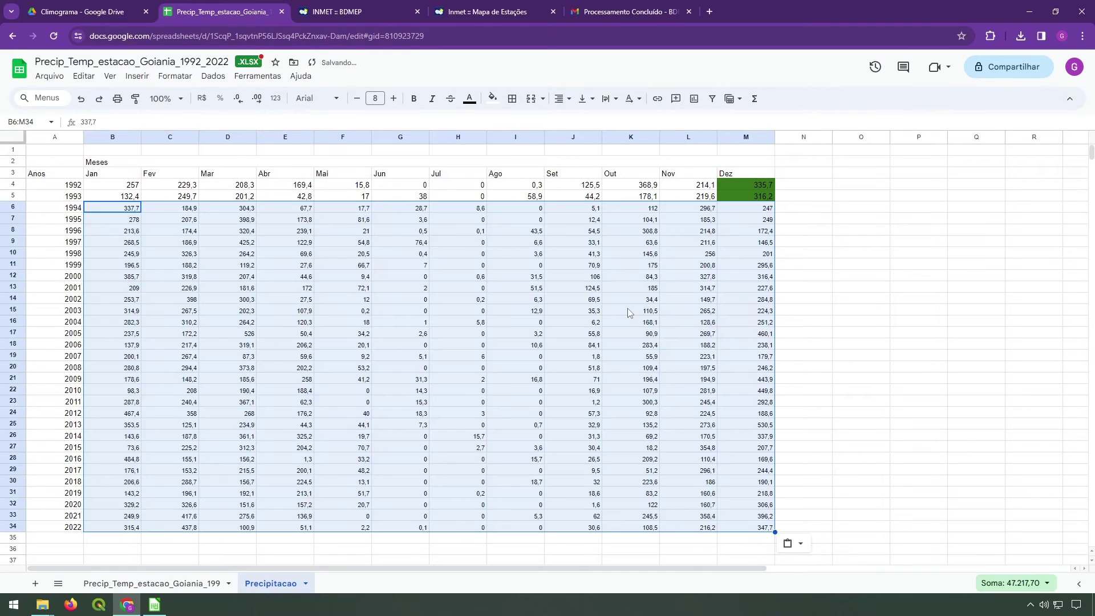
left_click(802, 344)
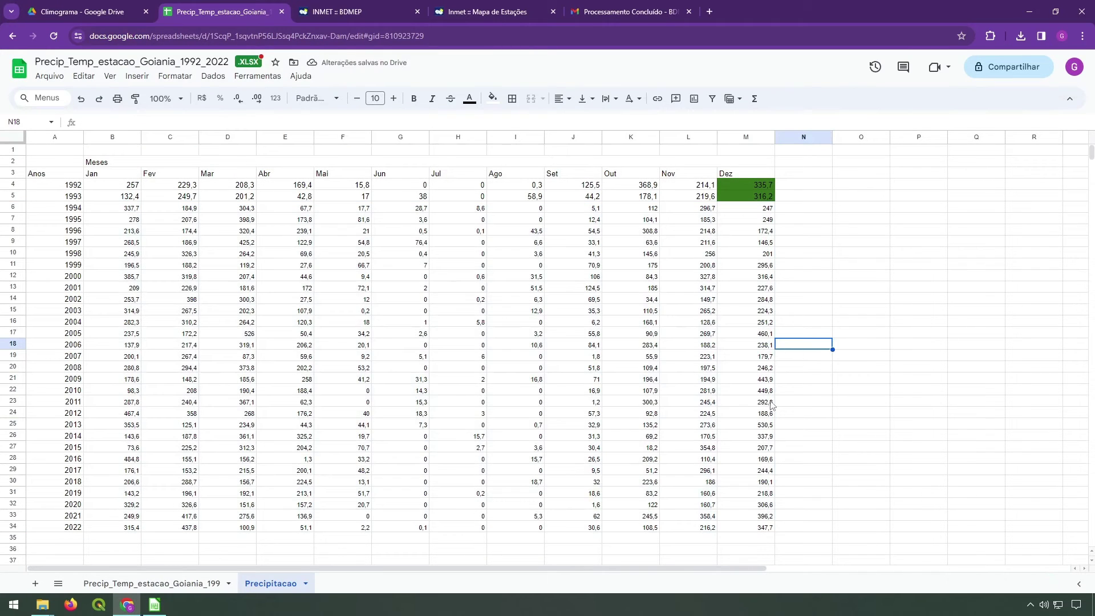
Apply the formatting of cell B4 to the values in B5:M34 with Paint format
left_click(130, 185)
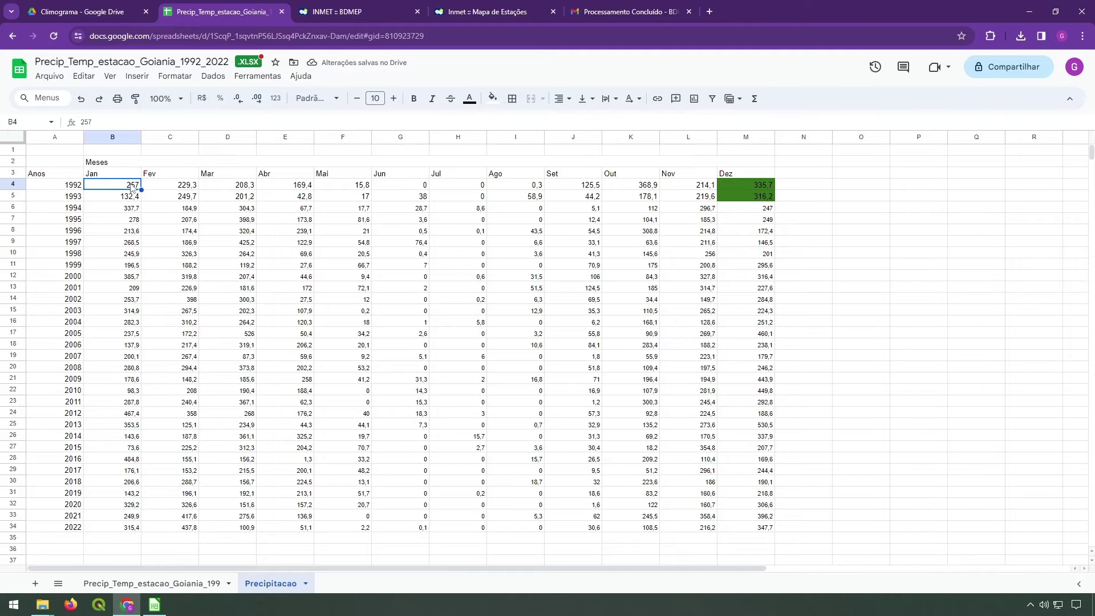
left_click(136, 100)
mouse_move(112, 197)
left_mouse_down()
mouse_move(805, 536)
mouse_move(753, 527)
left_mouse_up()
left_click(678, 314)
Clear the green fill from the December 1992 cell M4 by painting the format of C4 onto it
left_click(172, 186)
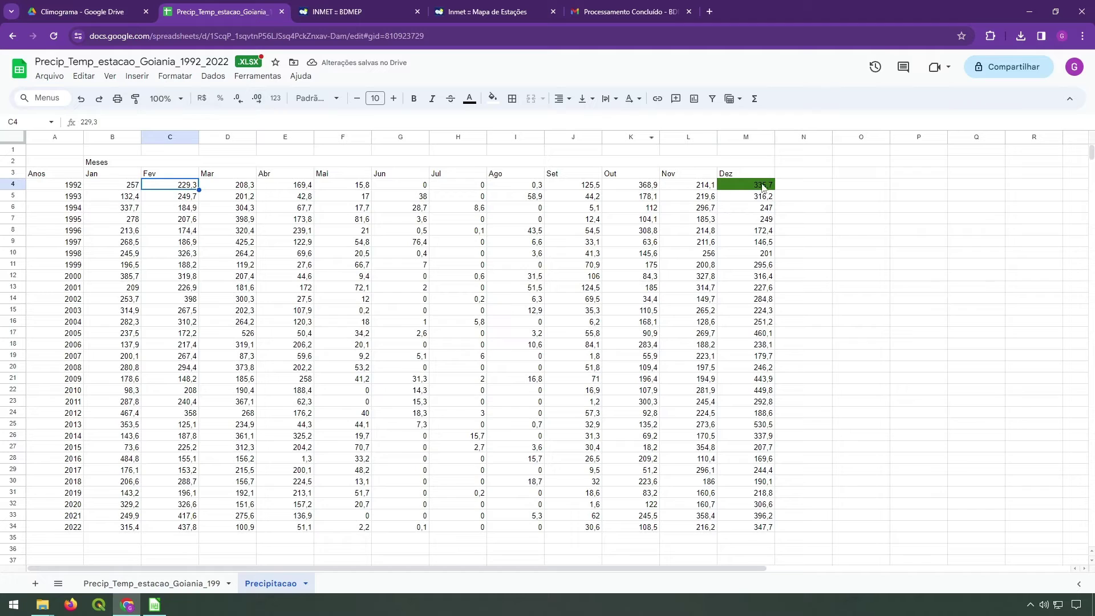
left_click(135, 98)
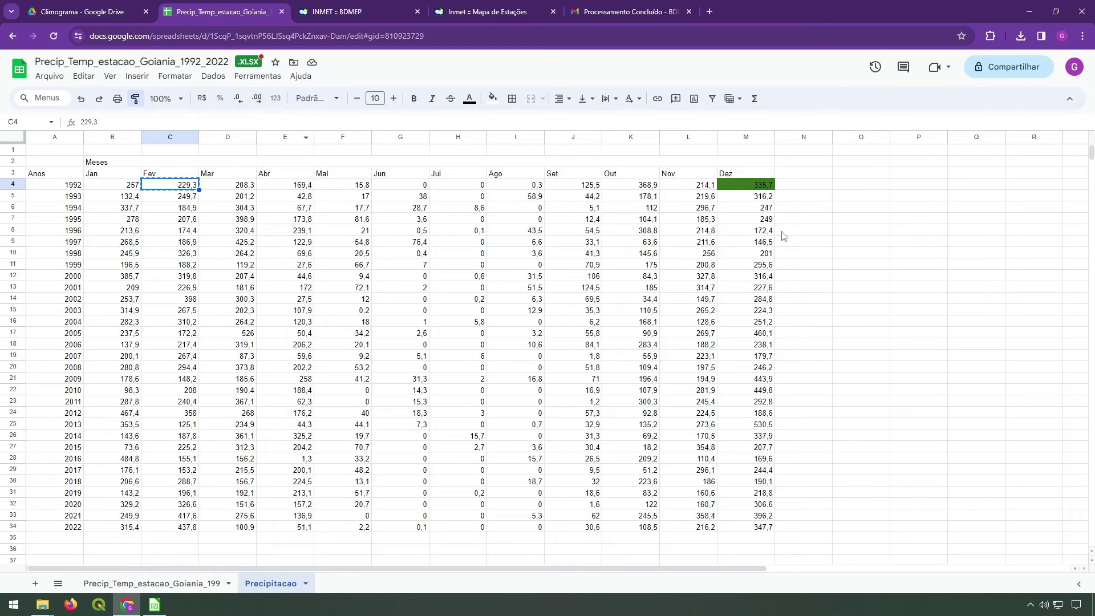
left_click(743, 188)
left_click(814, 210)
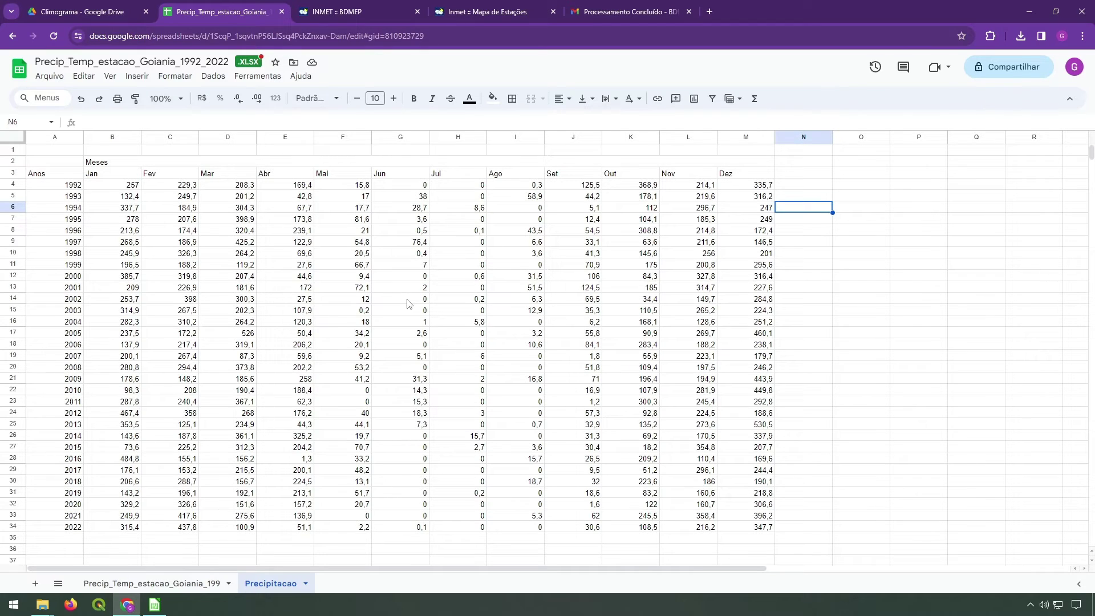
Center the merged "Meses" header B2:M2 horizontally
left_click(447, 164)
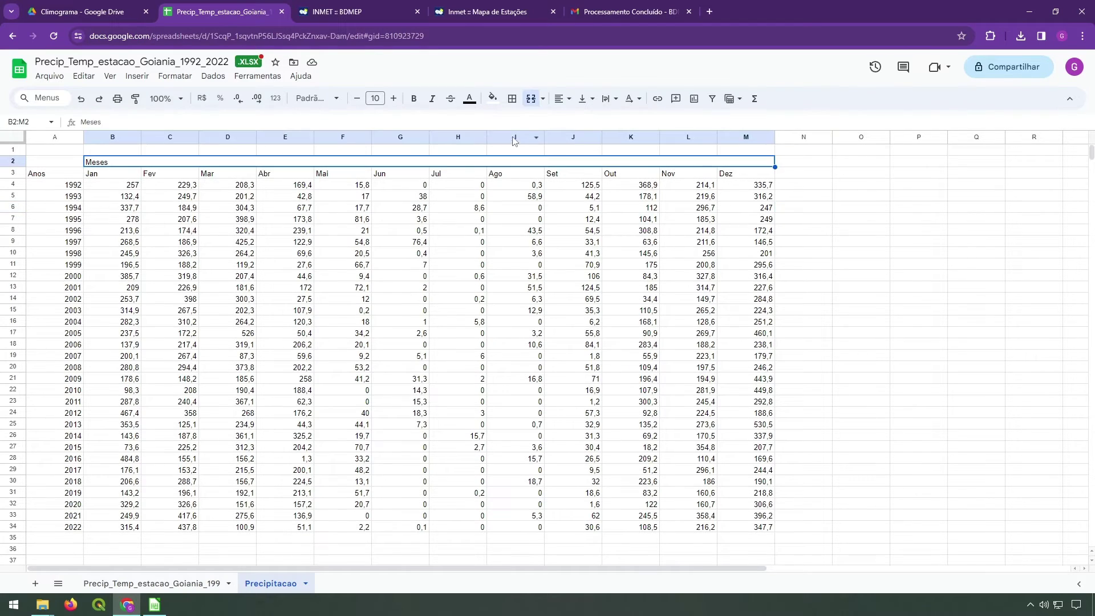
left_click(562, 98)
left_click(581, 121)
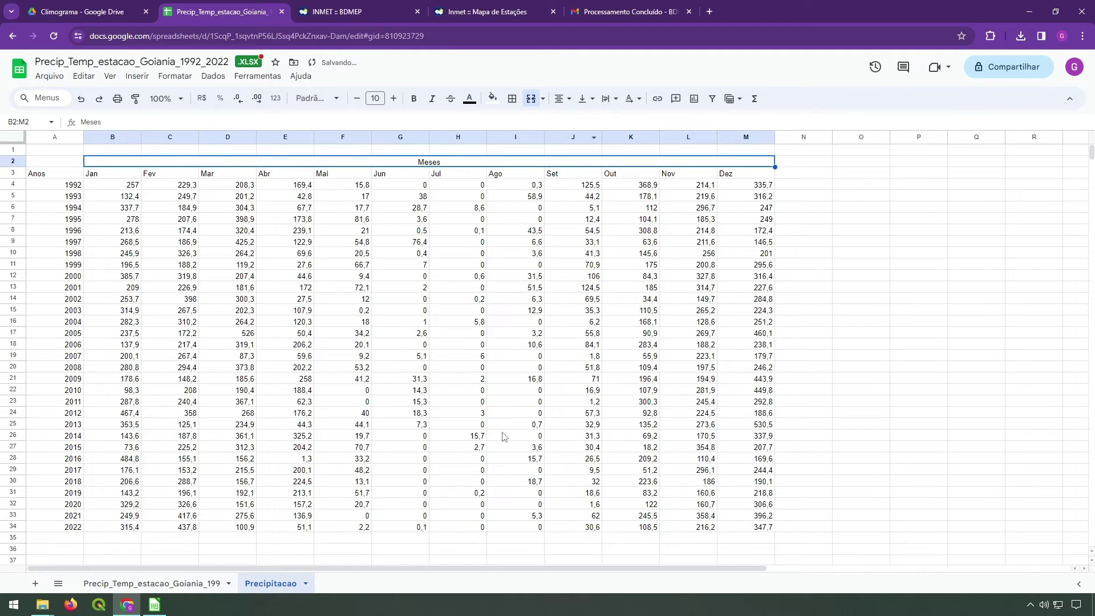
Label A35 "Média" and calculate the January average in B35 with the MÉDIA function over B4:B34
left_click(105, 541)
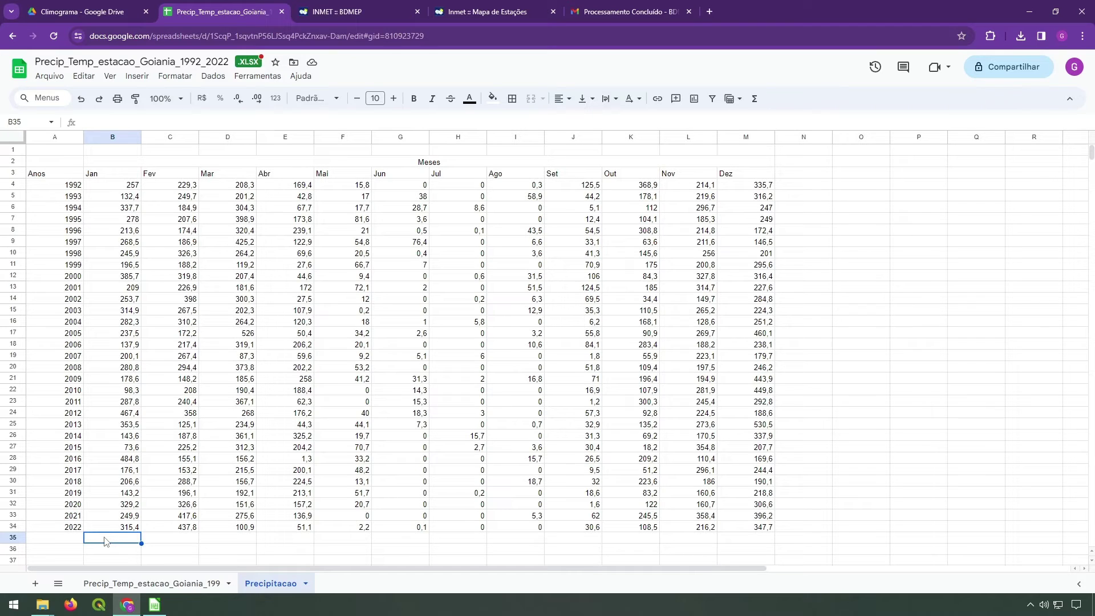
left_click(69, 540)
type("Média")
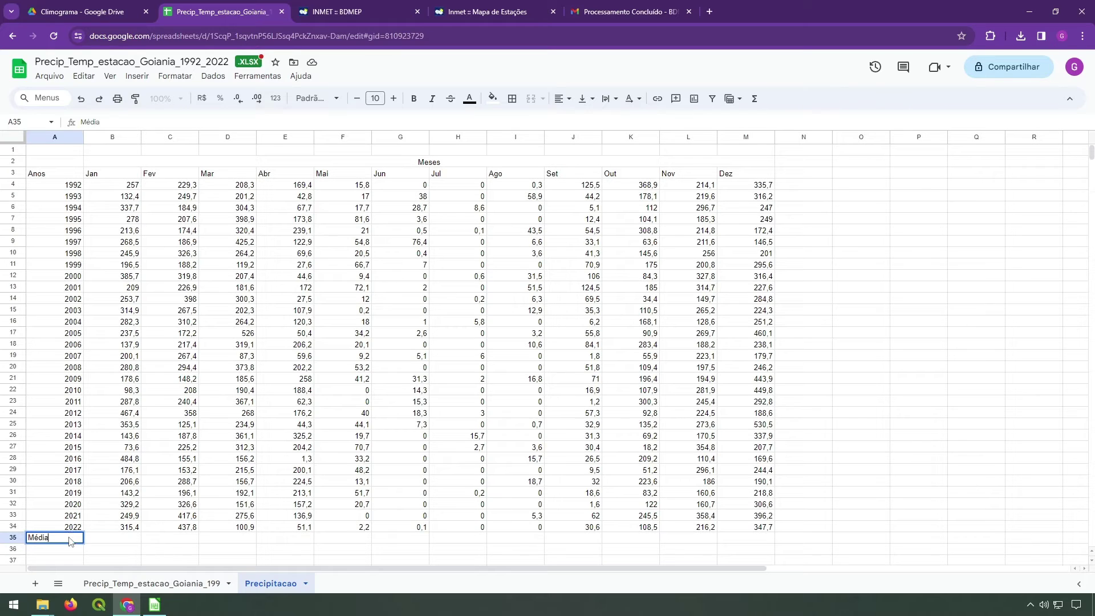
key("Tab")
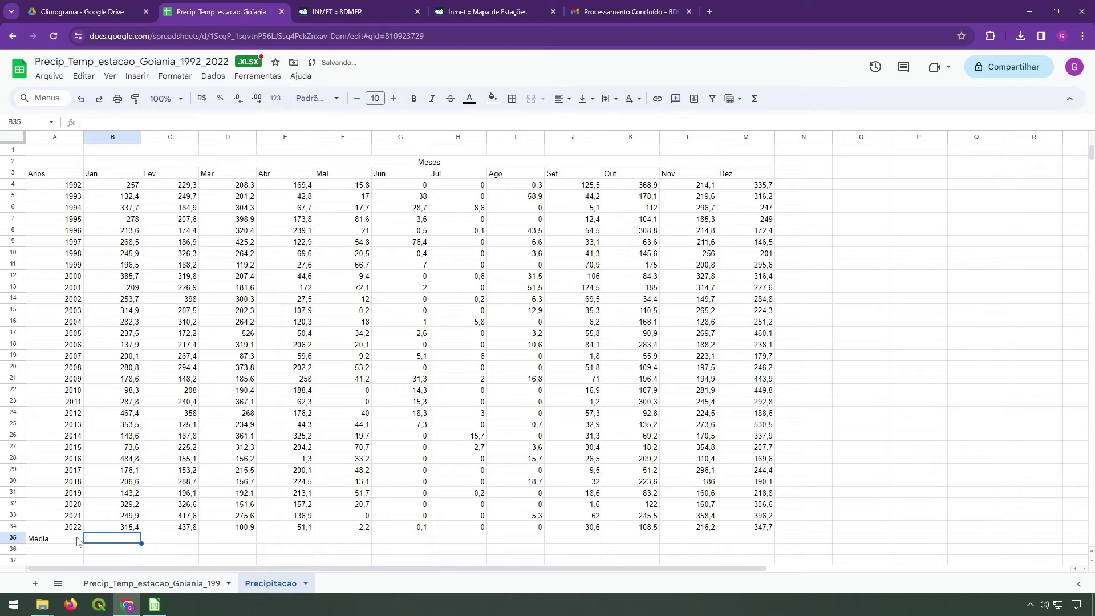
type("=")
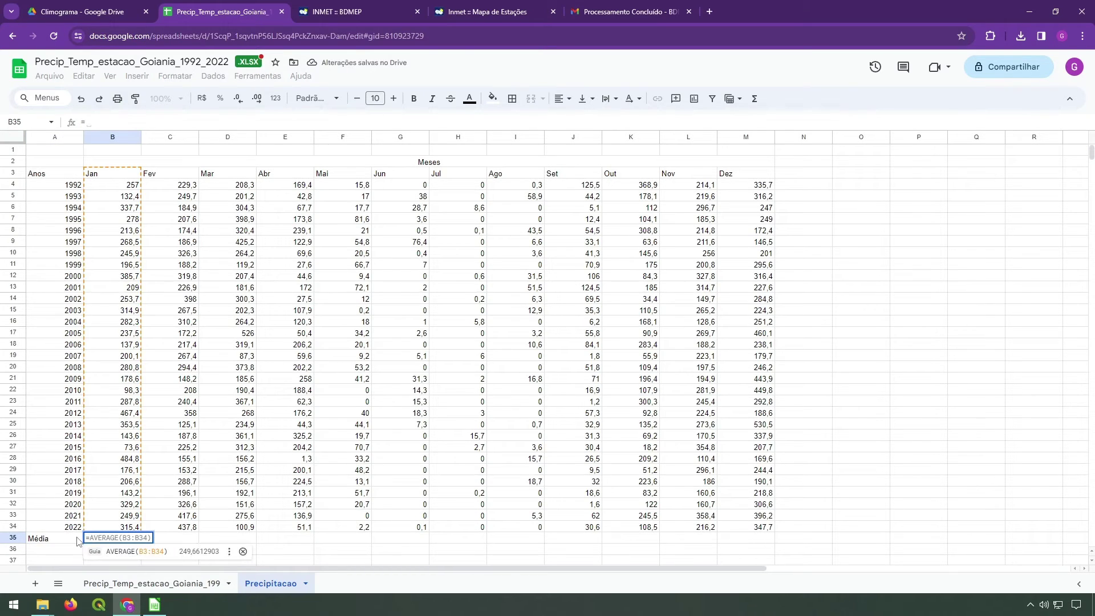
type("MÉDIA")
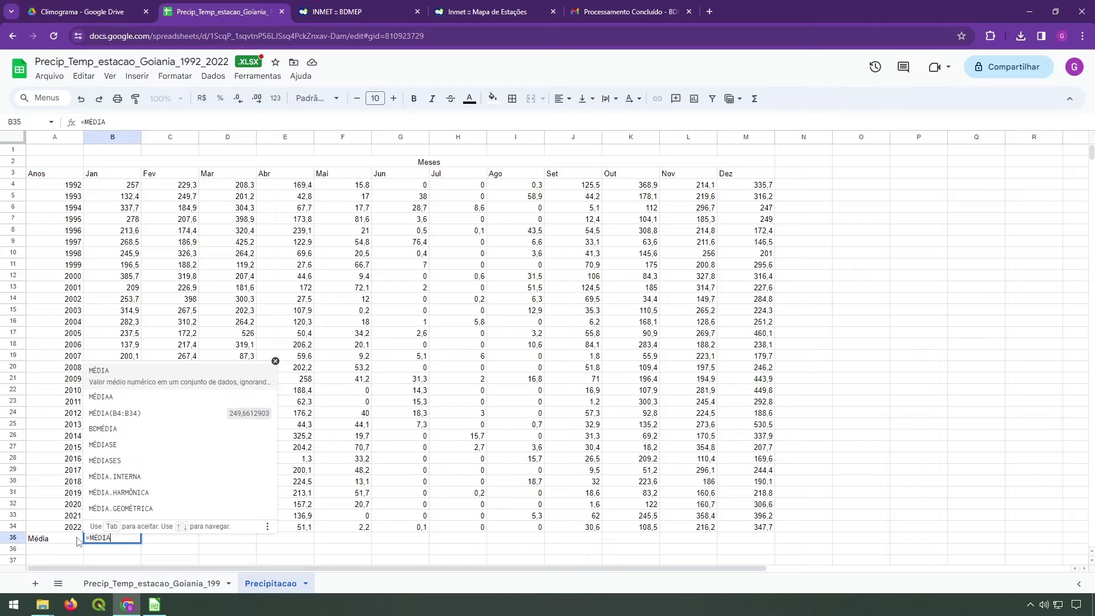
type("(")
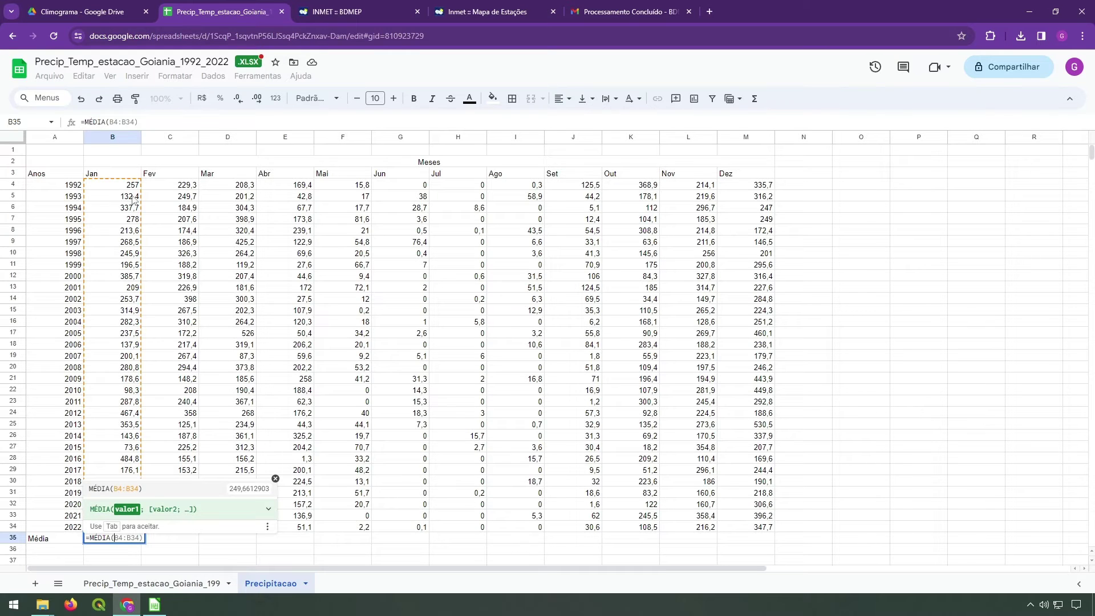
left_click_drag(128, 185, 108, 529)
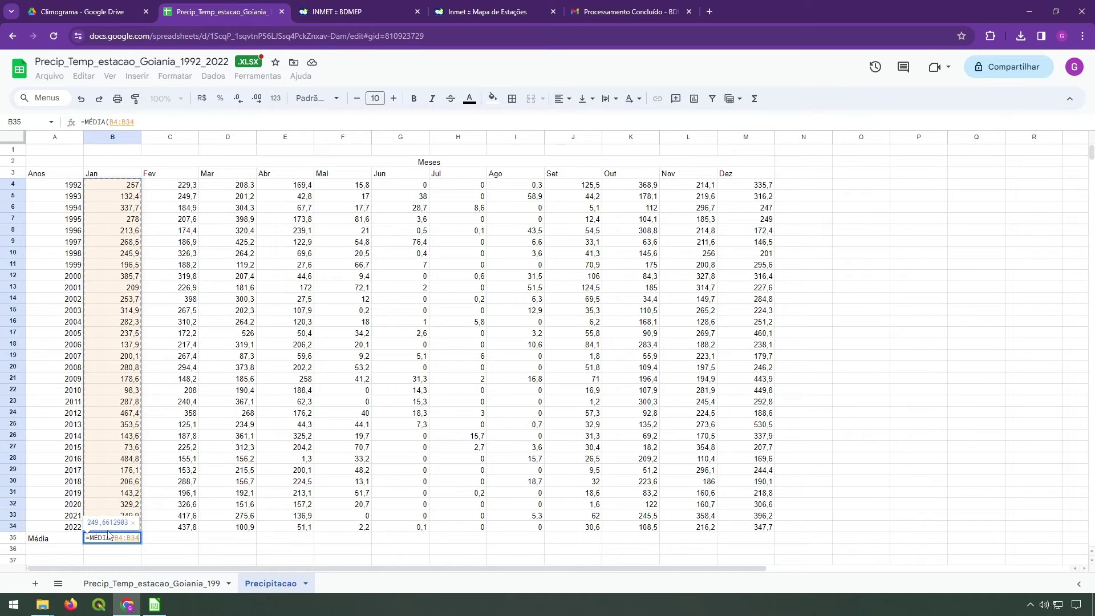
key("Return")
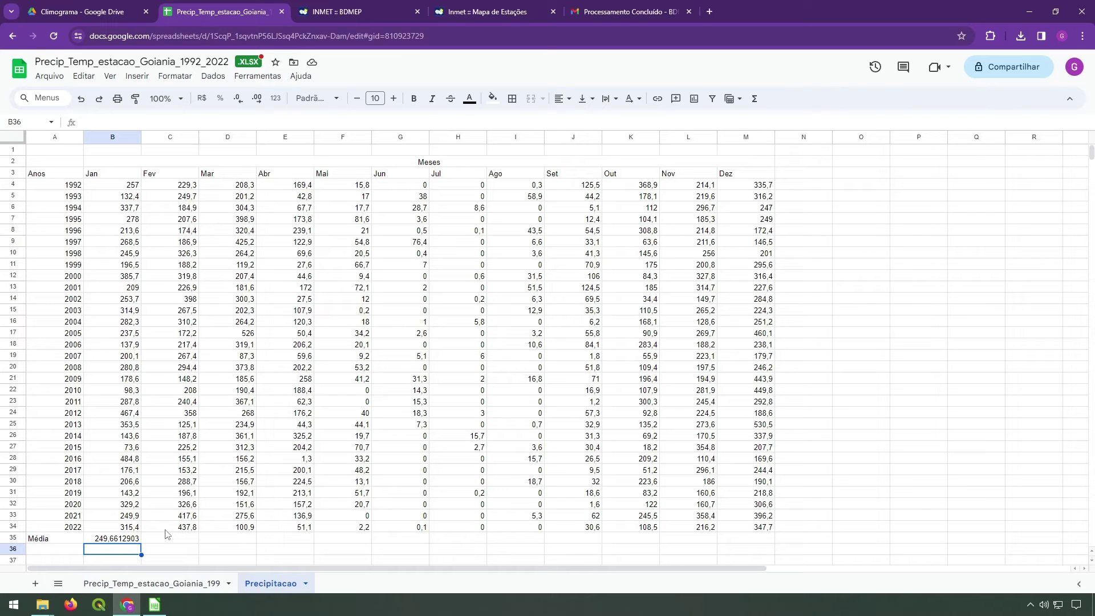
Extend the average formula from B35 across to M35 and check the range used in the December formula
left_click(116, 539)
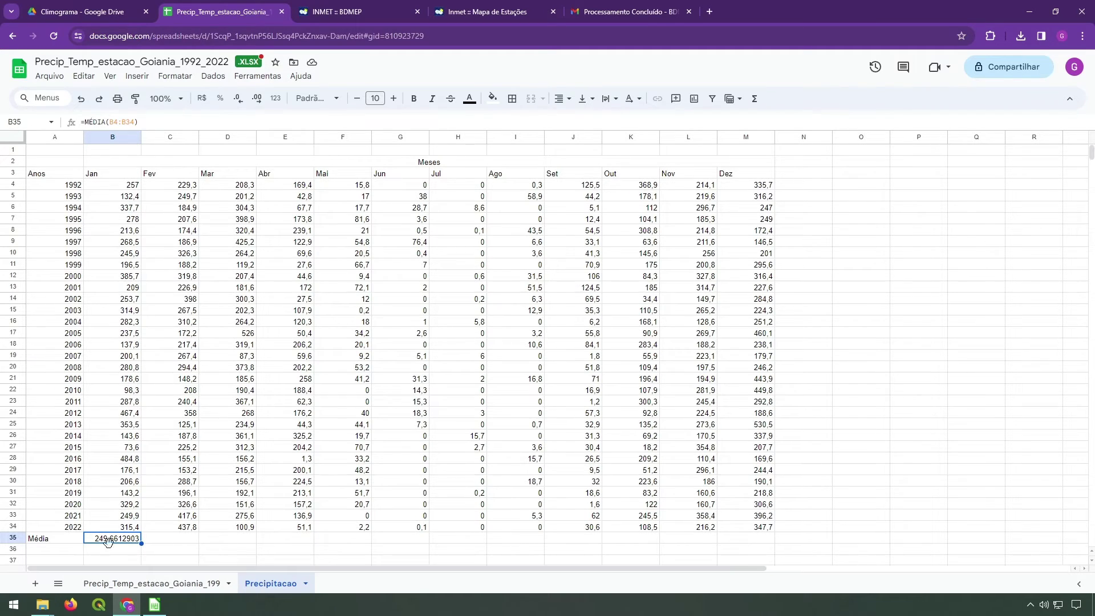
left_click_drag(141, 543, 756, 546)
left_click(736, 541)
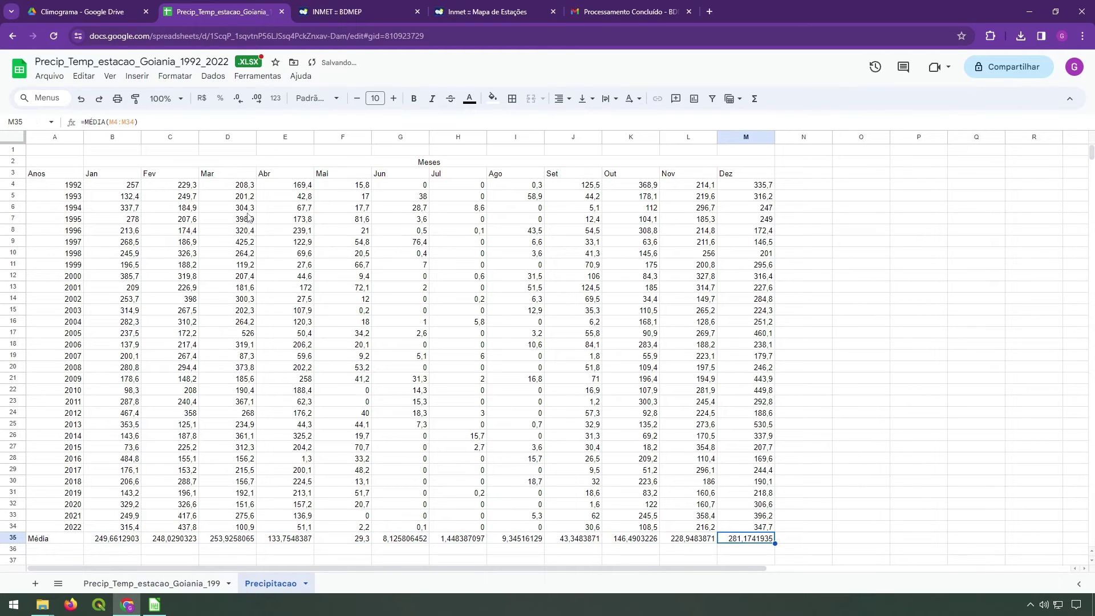
left_click(152, 117)
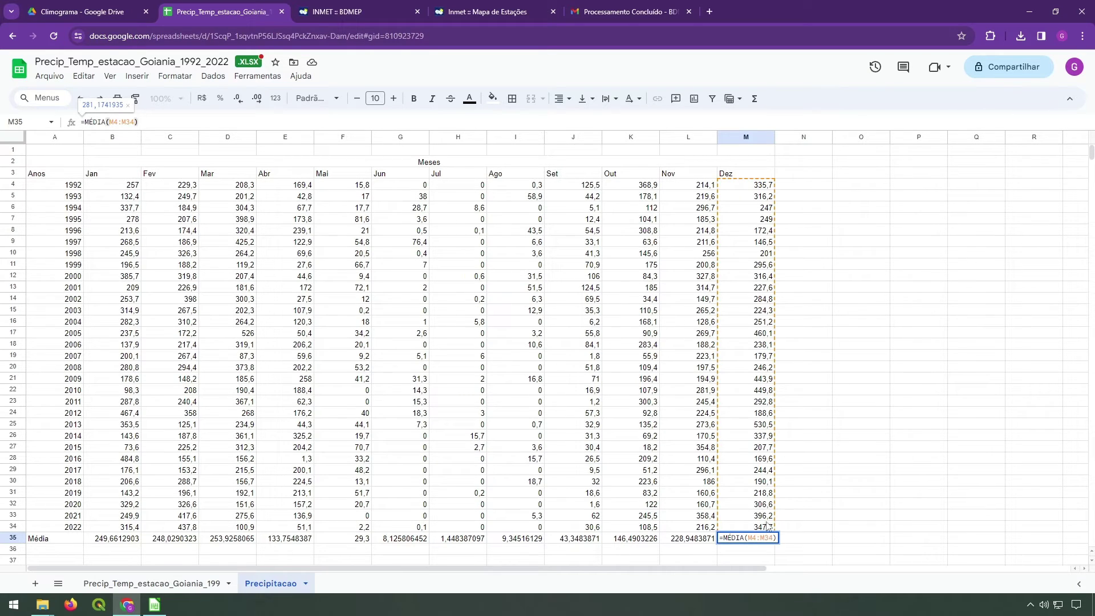
key("Return")
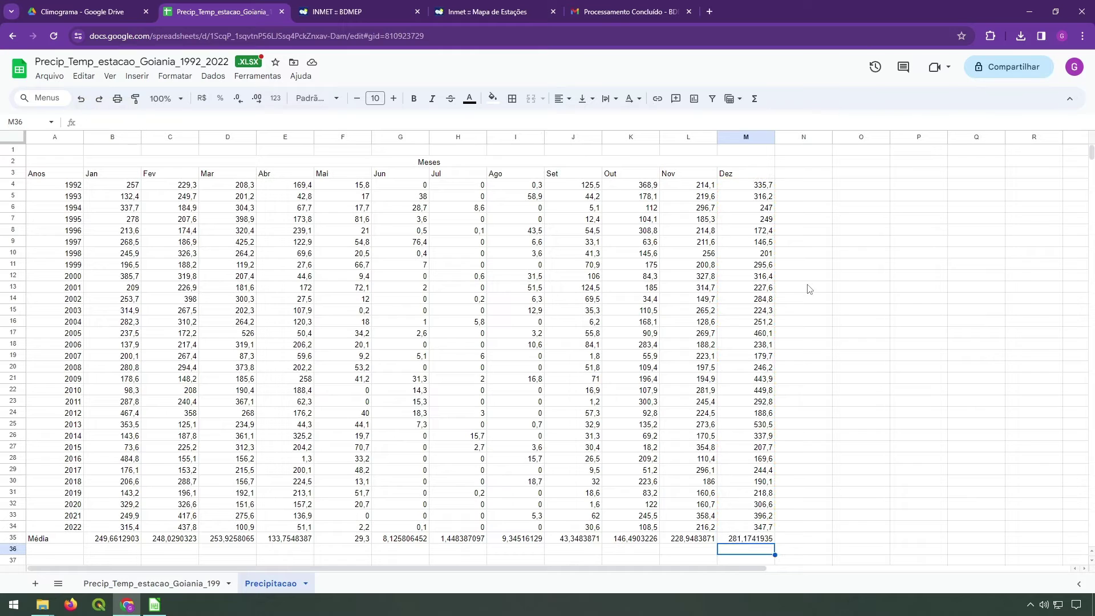
Review the monthly averages in row 35 and glance at the Média row of Precipitacao_mensal in LibreOffice Calc for comparison
scroll(749, 333, "down", 2)
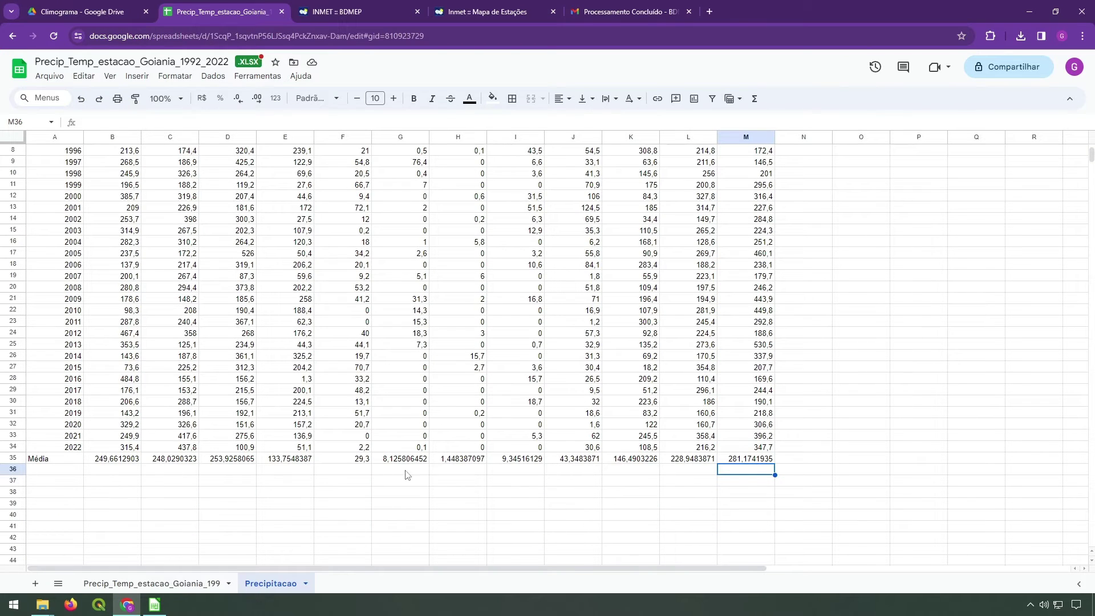
left_click(215, 477)
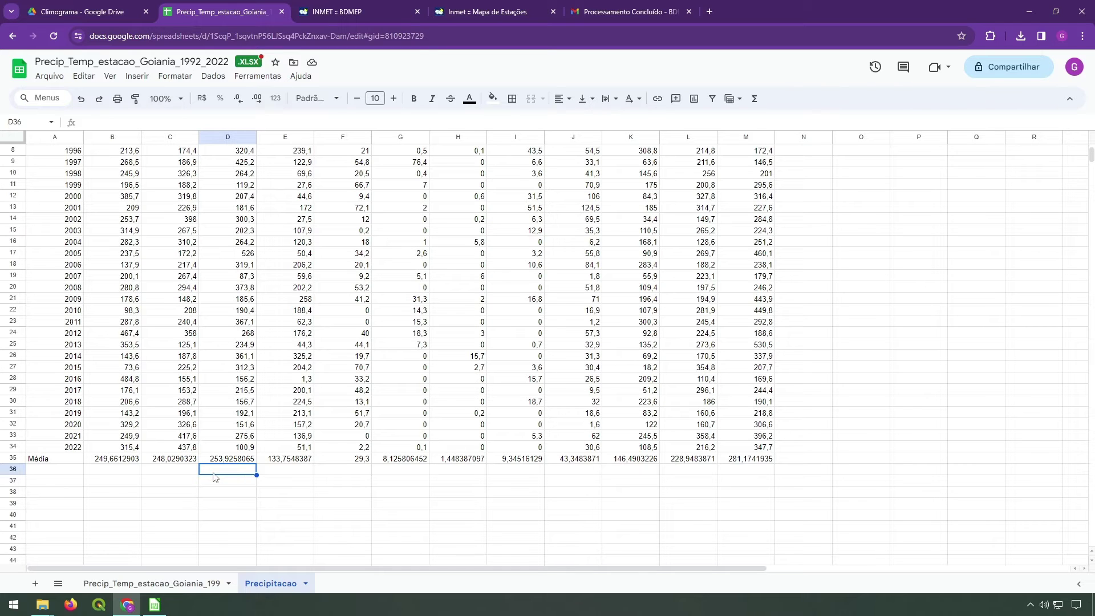
left_click(523, 460)
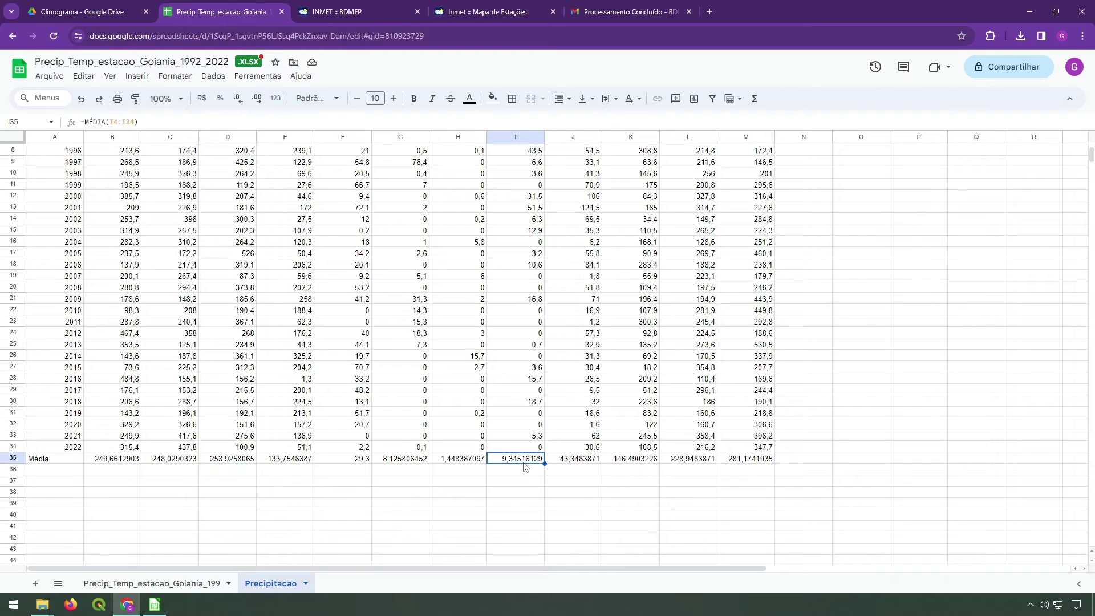
scroll(568, 486, "up", 2)
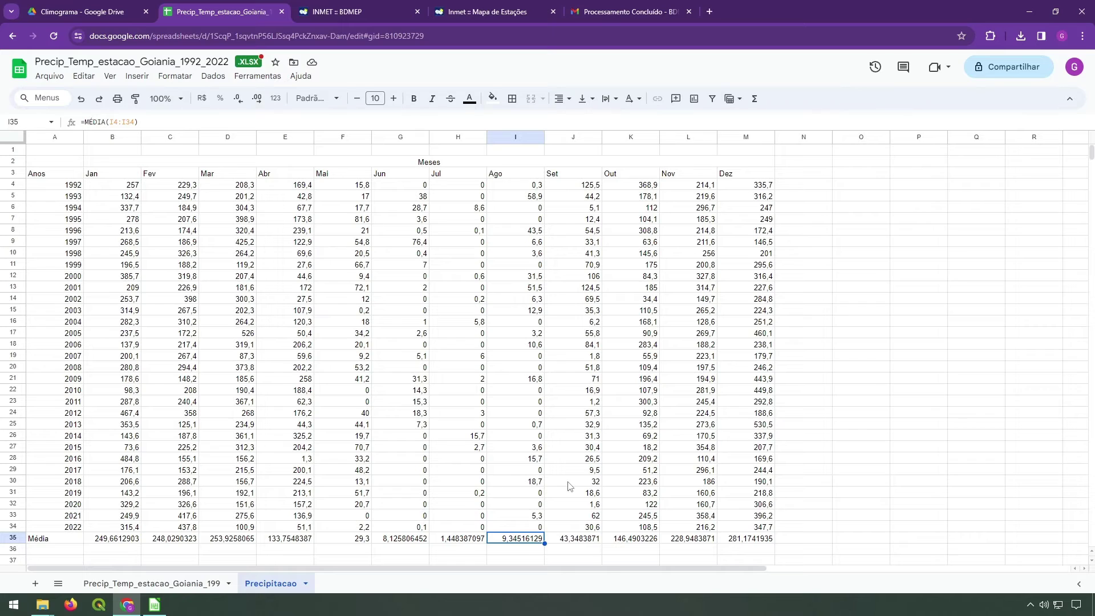
left_click(154, 605)
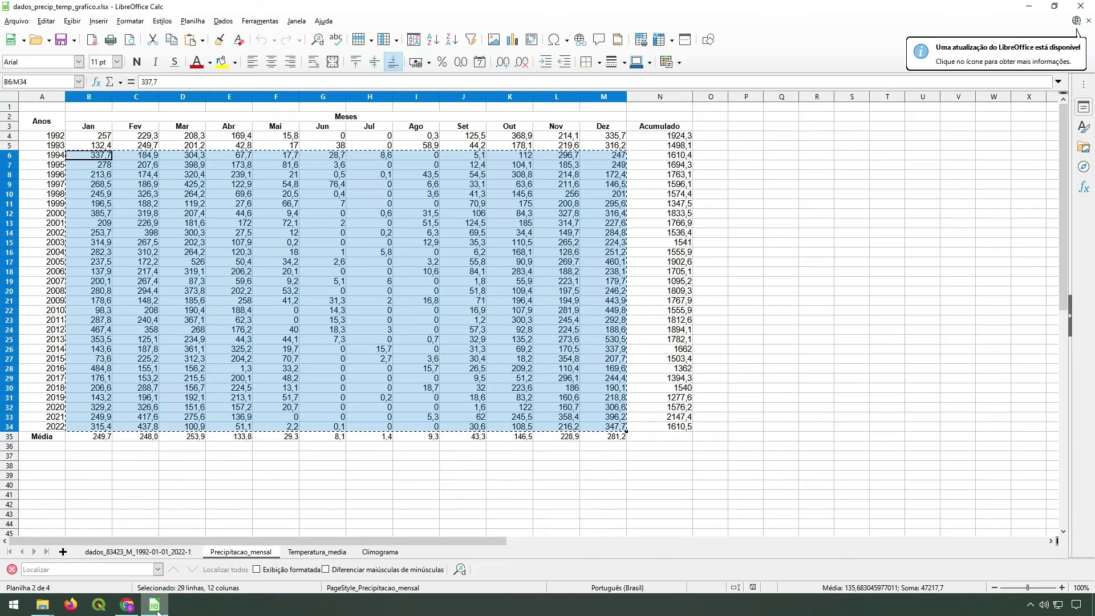
key("alt+Tab")
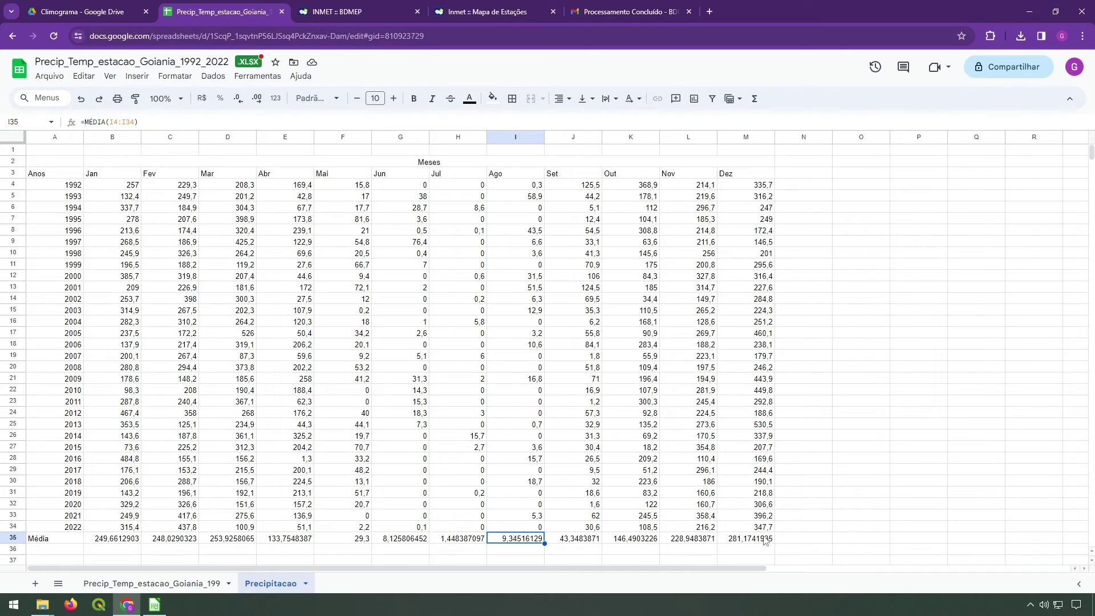
Examine the Acumulado header and its 1992 formula in Precipitacao_mensal in LibreOffice Calc, and return to Google Sheets
left_click(816, 527)
left_click(800, 189)
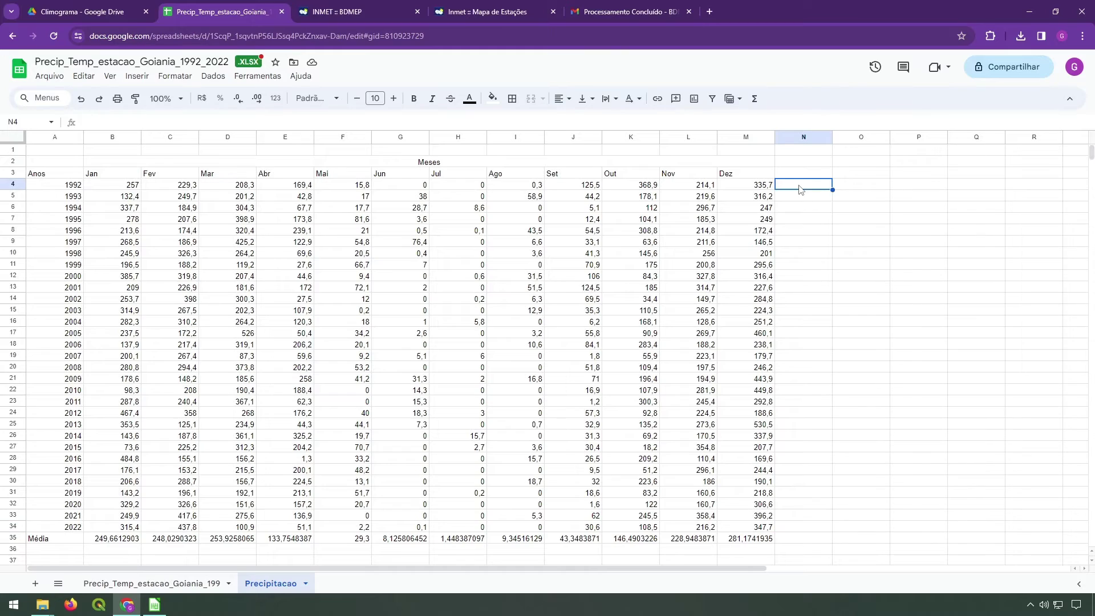
key("alt+Tab")
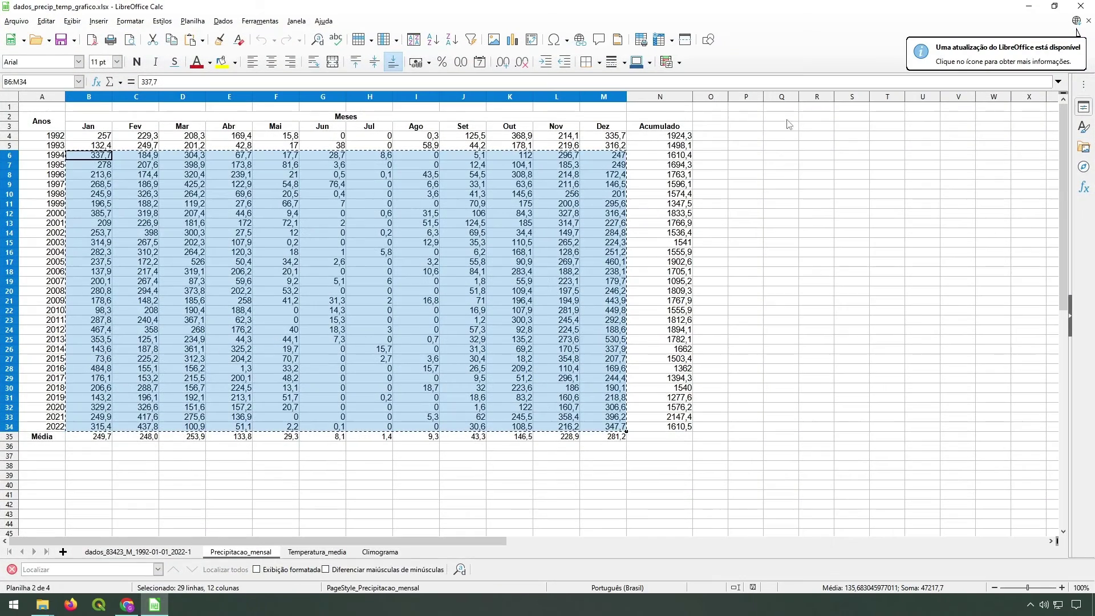
left_click(644, 138)
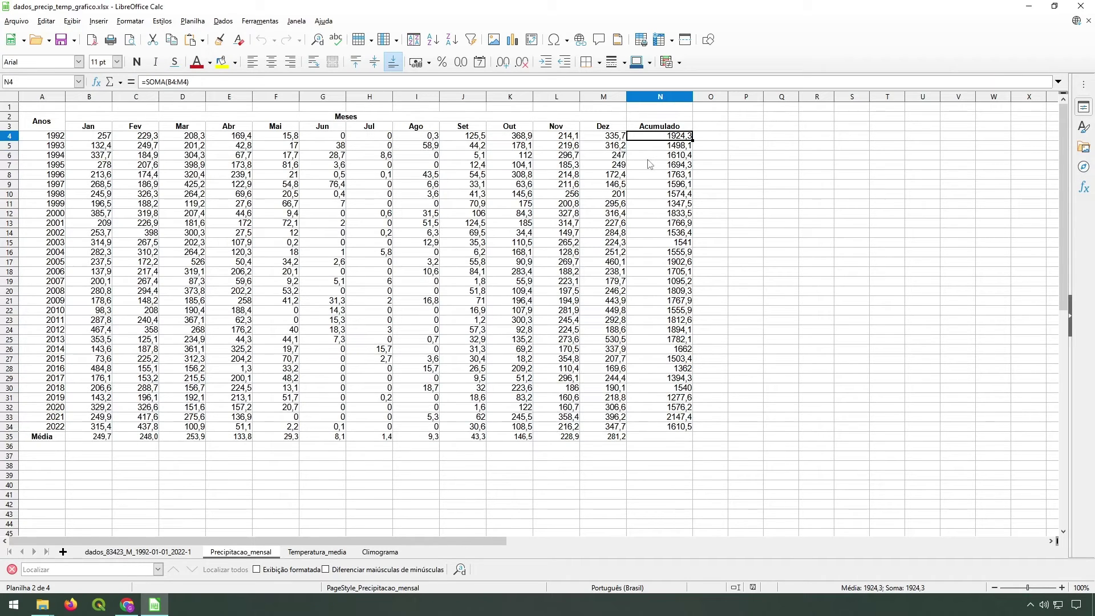
left_click(657, 127)
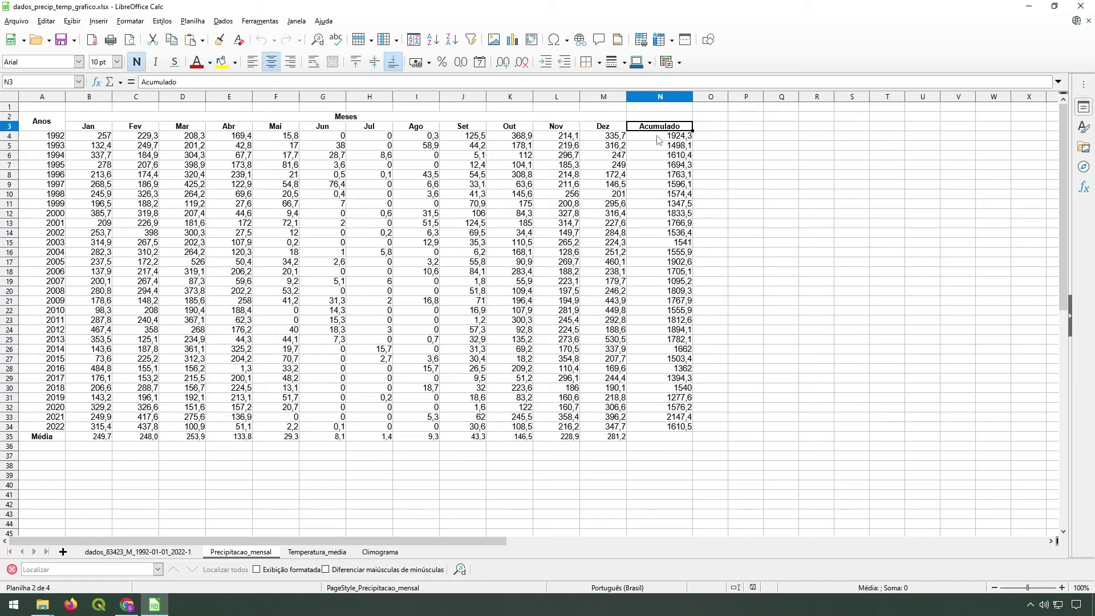
left_click(657, 138)
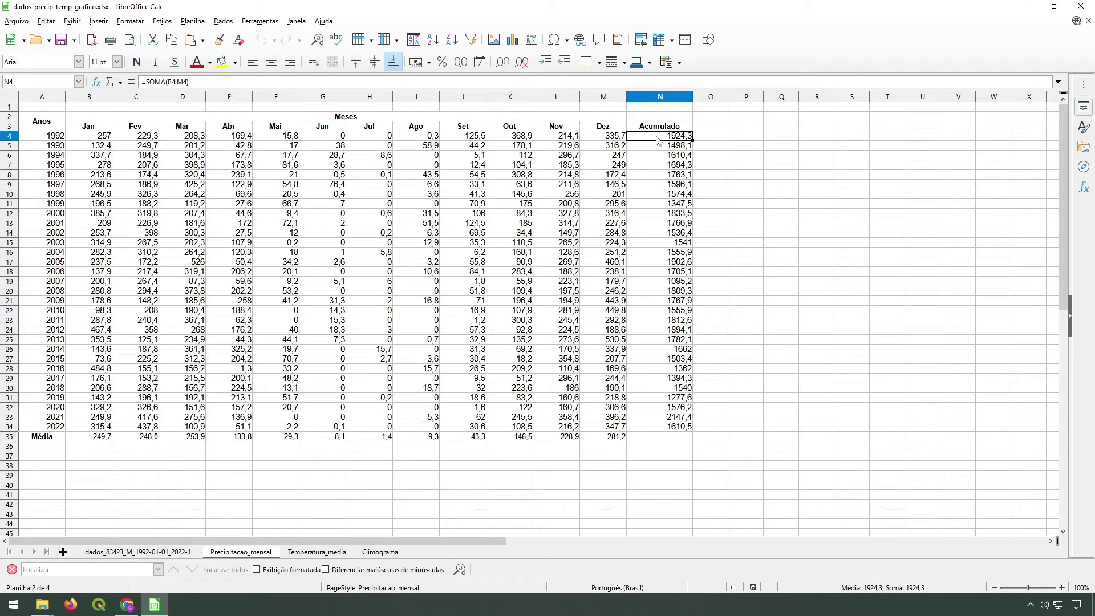
left_click(657, 128)
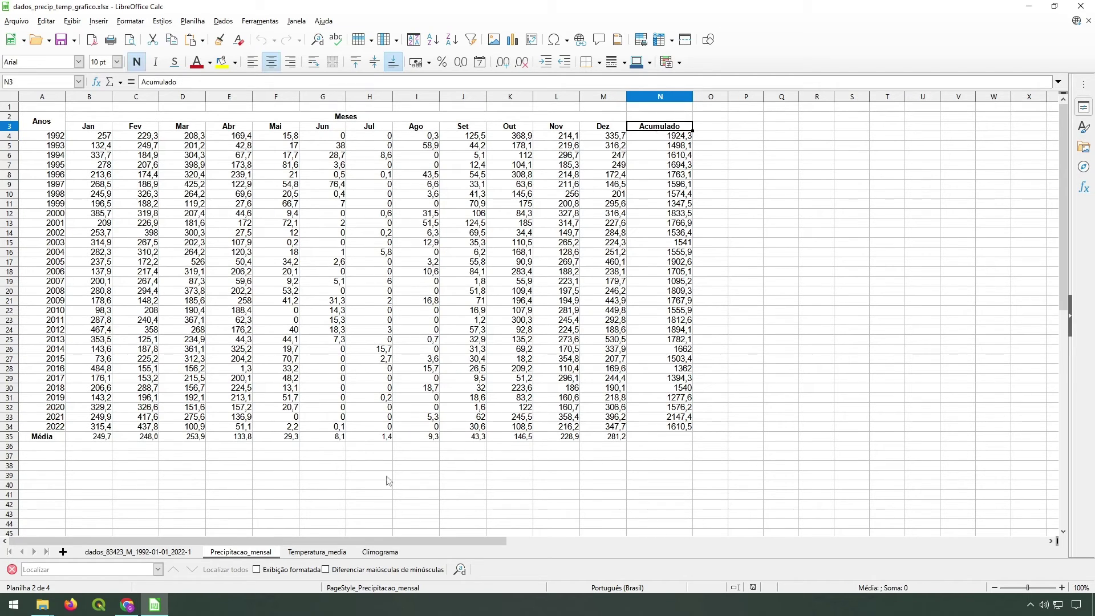
left_click(127, 605)
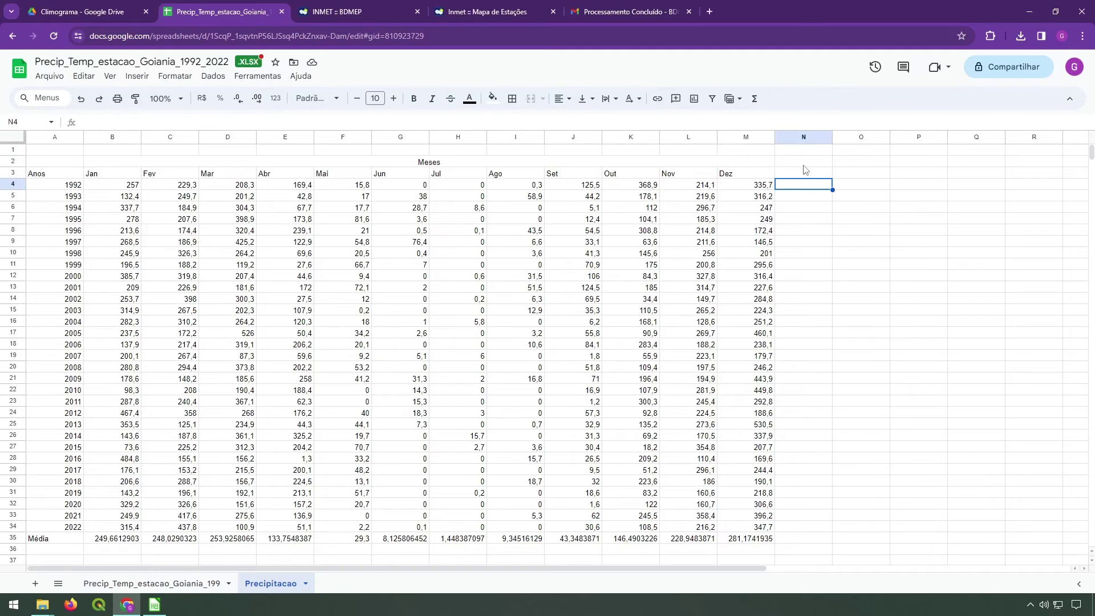
Enter the header "Acumulado" in N3, beside the Dez column
left_click(790, 177)
type("aC")
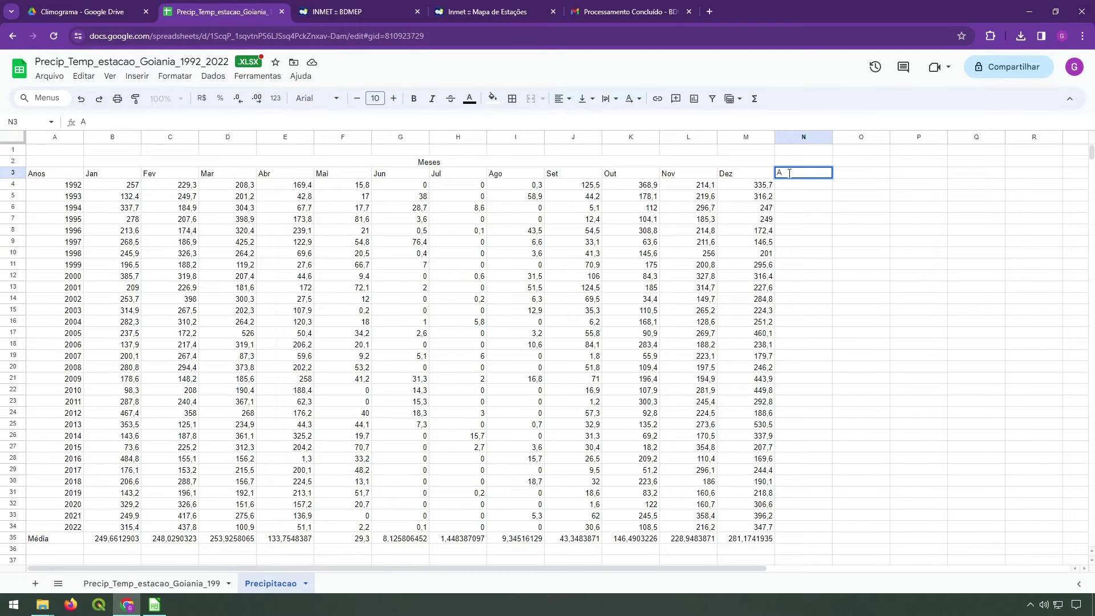
type("Acumulado")
key("Return")
Sum the 1992 precipitation in N4 with =SOMA(B4:M4) and fill the formula down to the 2022 row, N34
type("=")
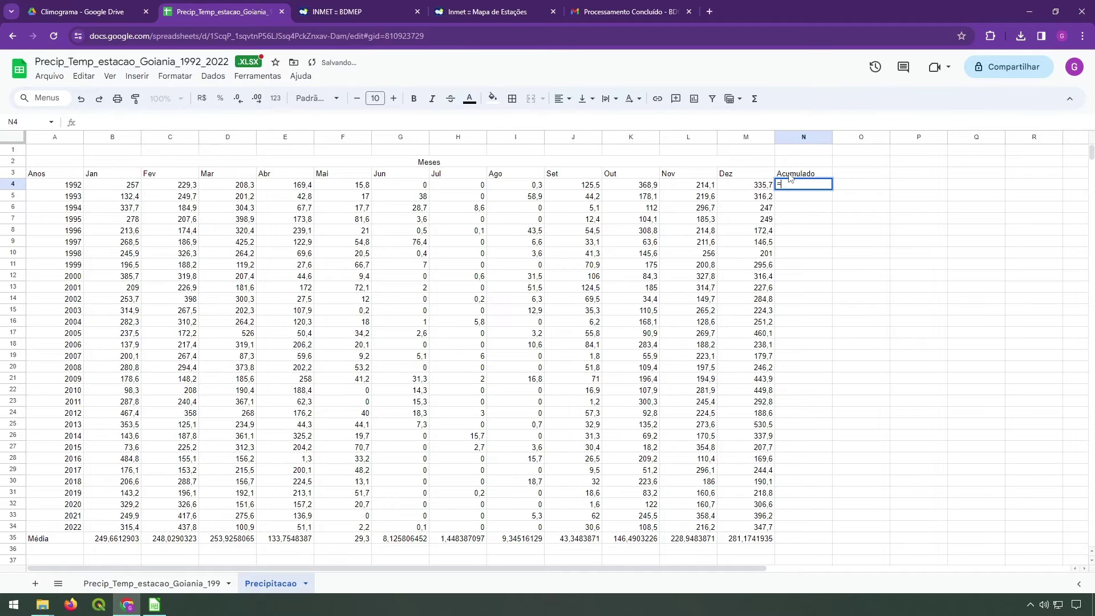
type("SOMA(")
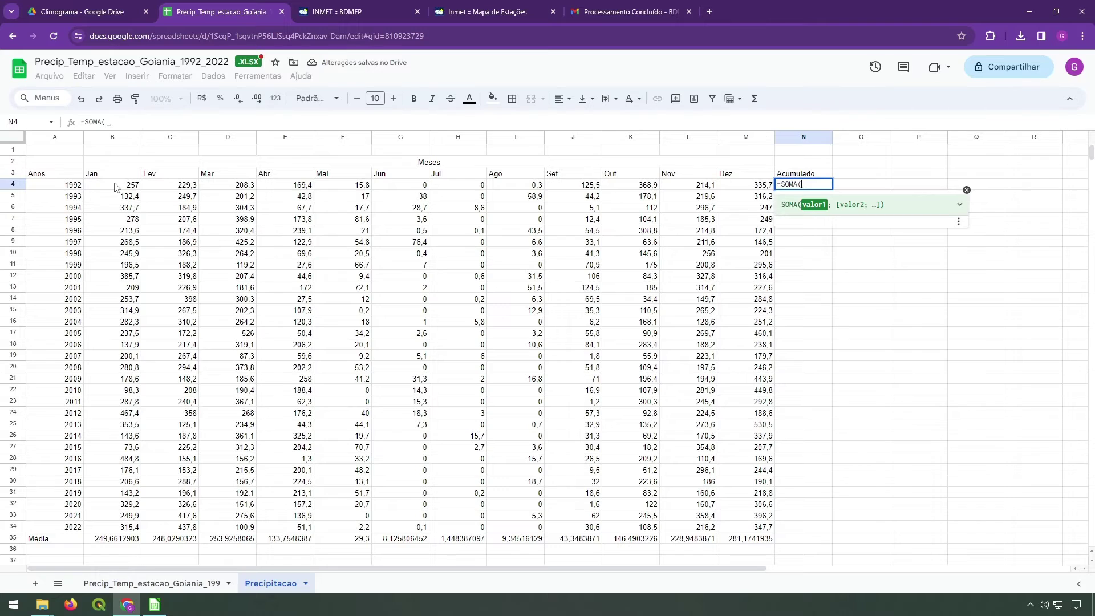
left_click_drag(115, 187, 742, 189)
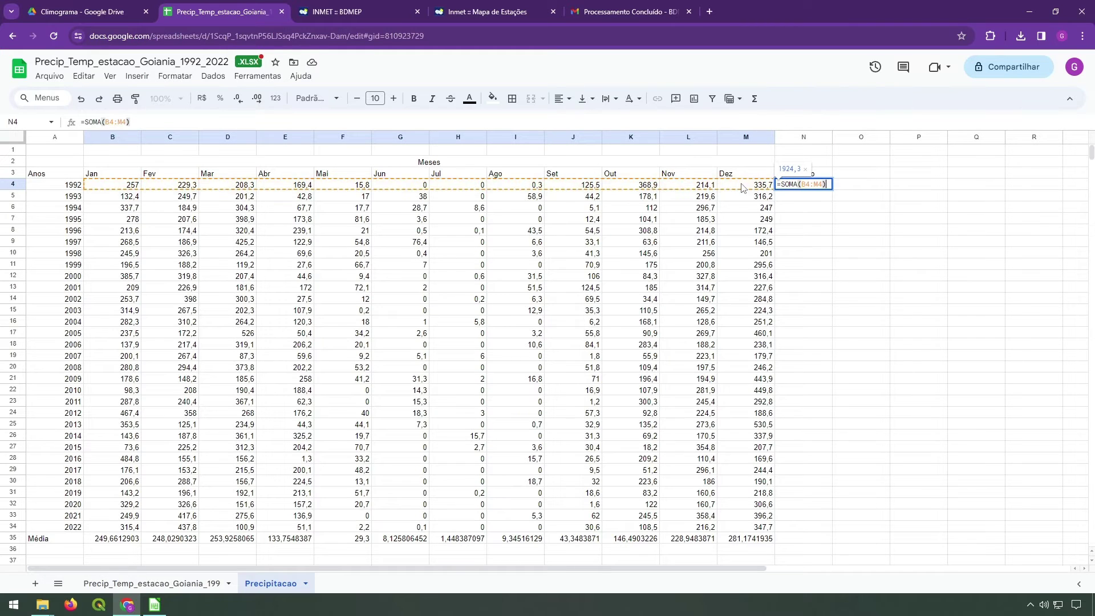
key("Return")
key("Up")
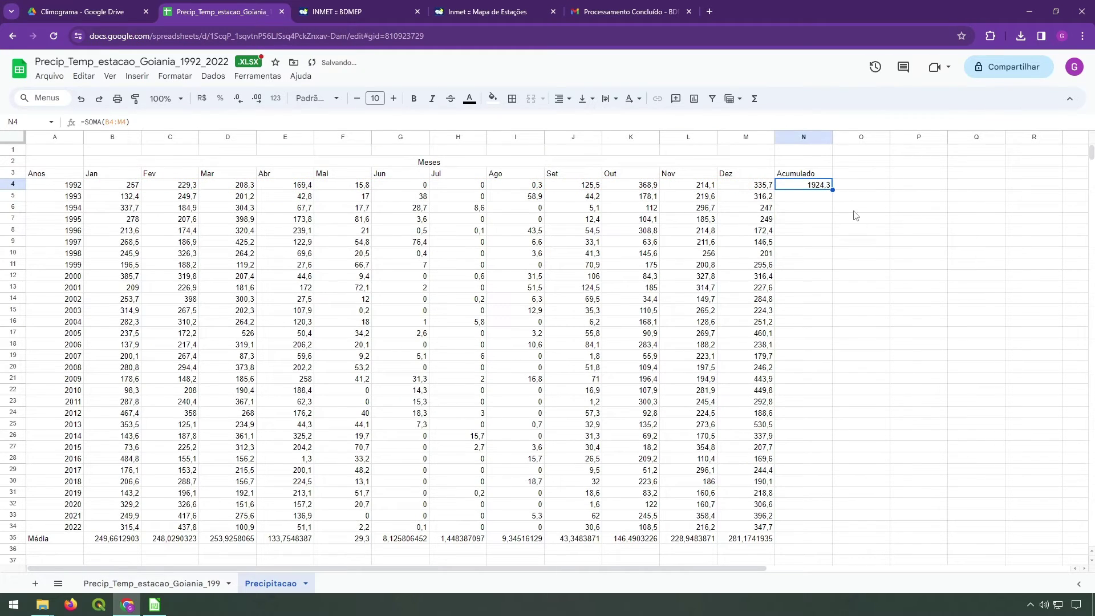
left_click_drag(833, 189, 803, 543)
Compare the annual totals in N4:N34 with the Acumulado column of Precipitacao_mensal in LibreOffice Calc
key("alt+Tab")
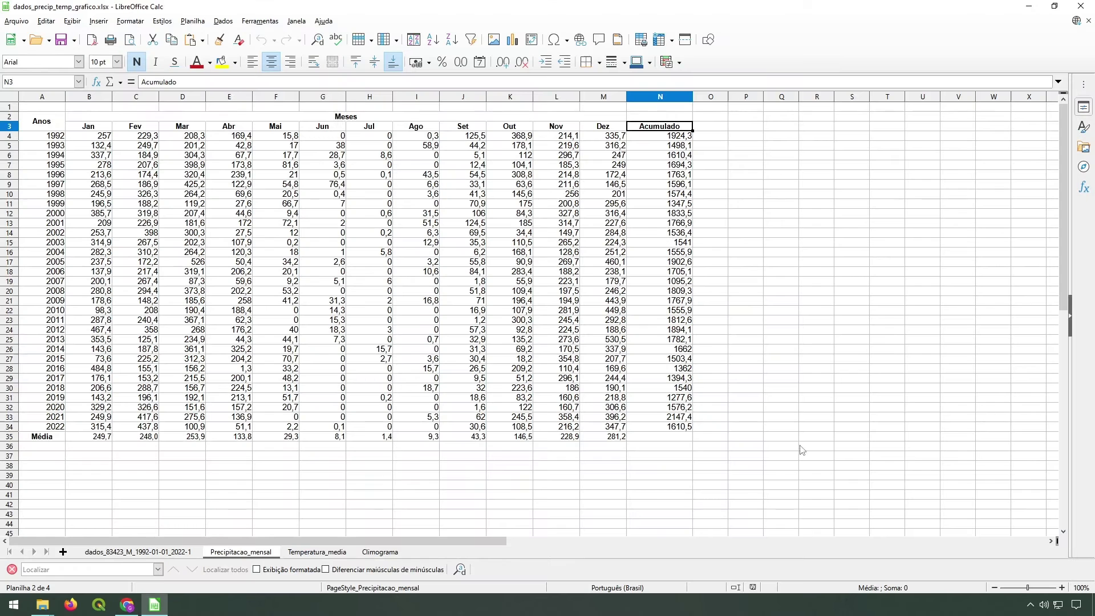
left_click(668, 429)
key("alt+Tab")
left_click(918, 443)
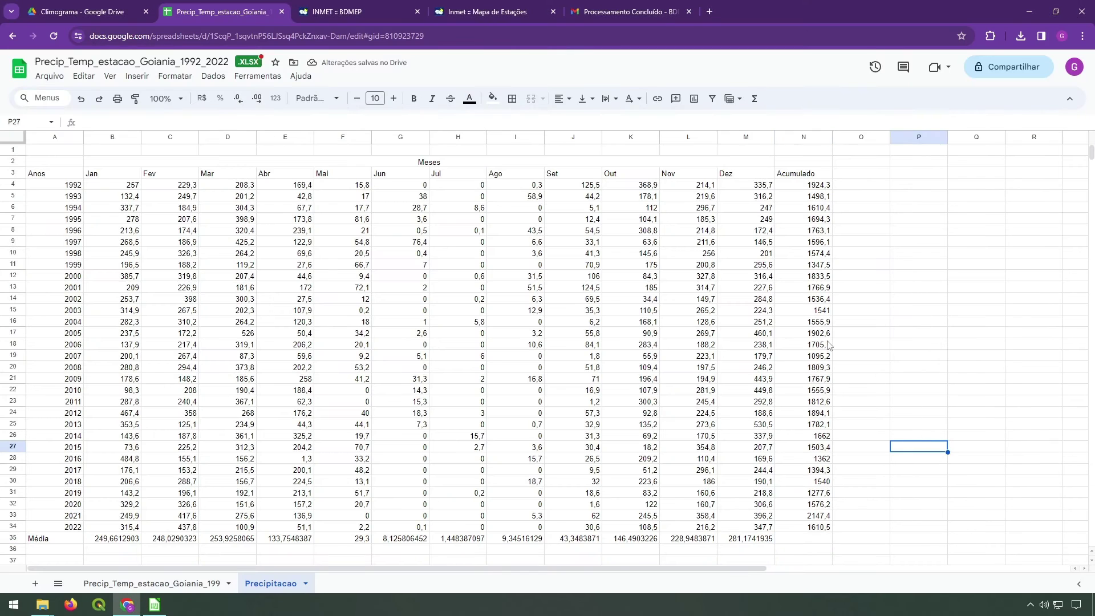
left_click_drag(796, 182, 807, 529)
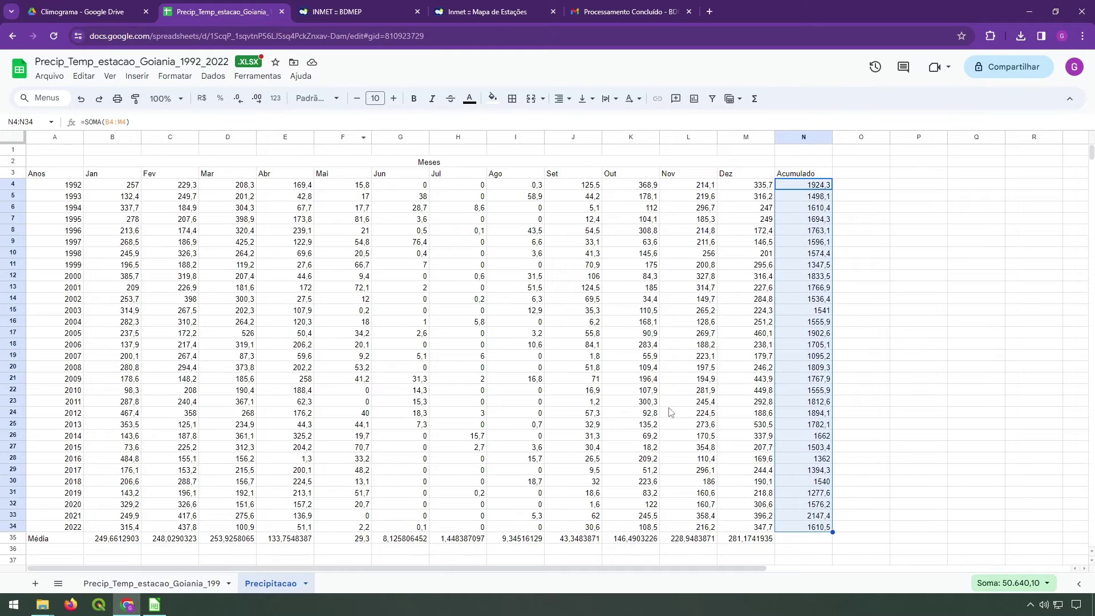
Insert a line chart of the annual totals in N4:N34, and delete the chart
left_click(132, 78)
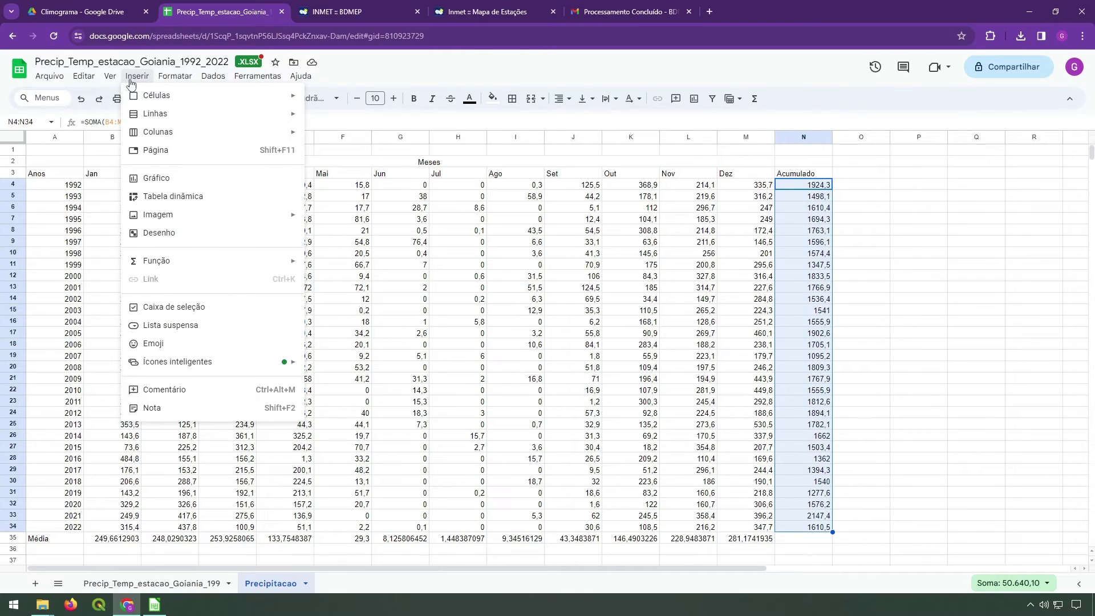
left_click(176, 183)
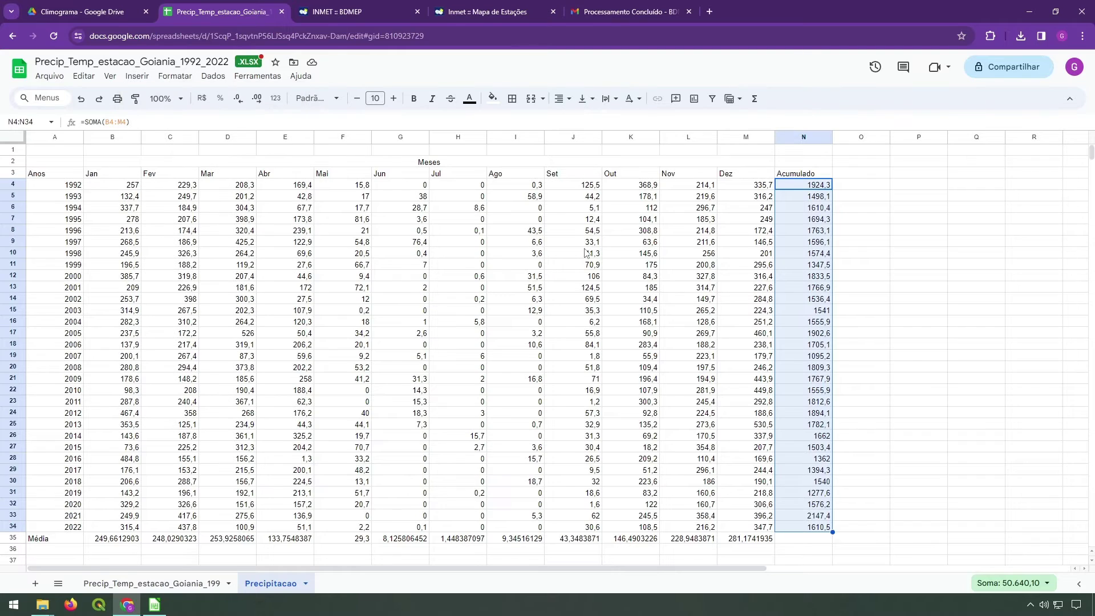
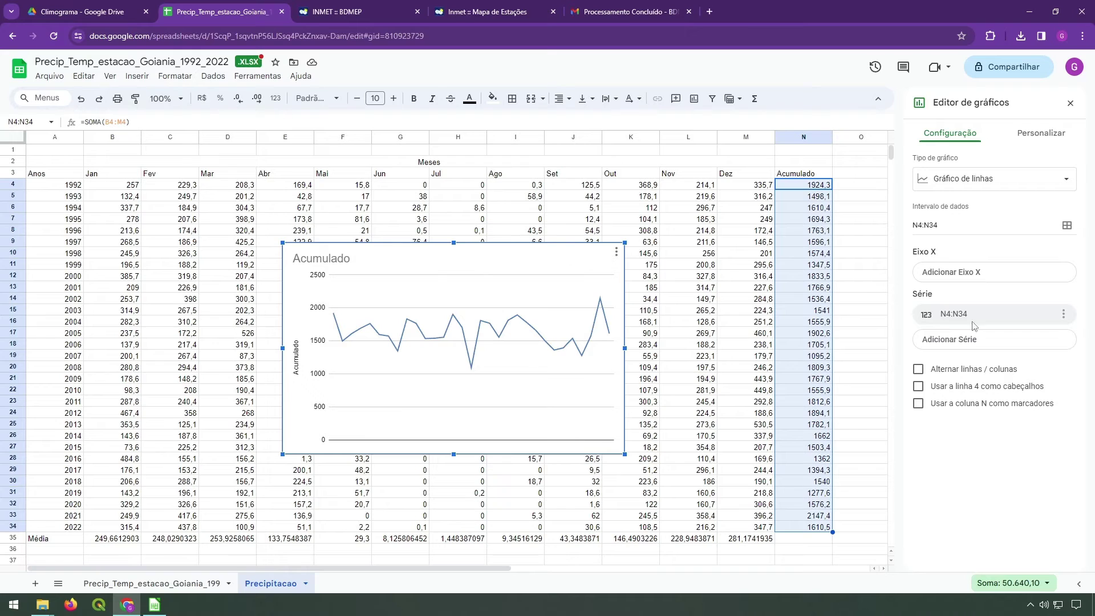
key("Delete")
left_click(864, 325)
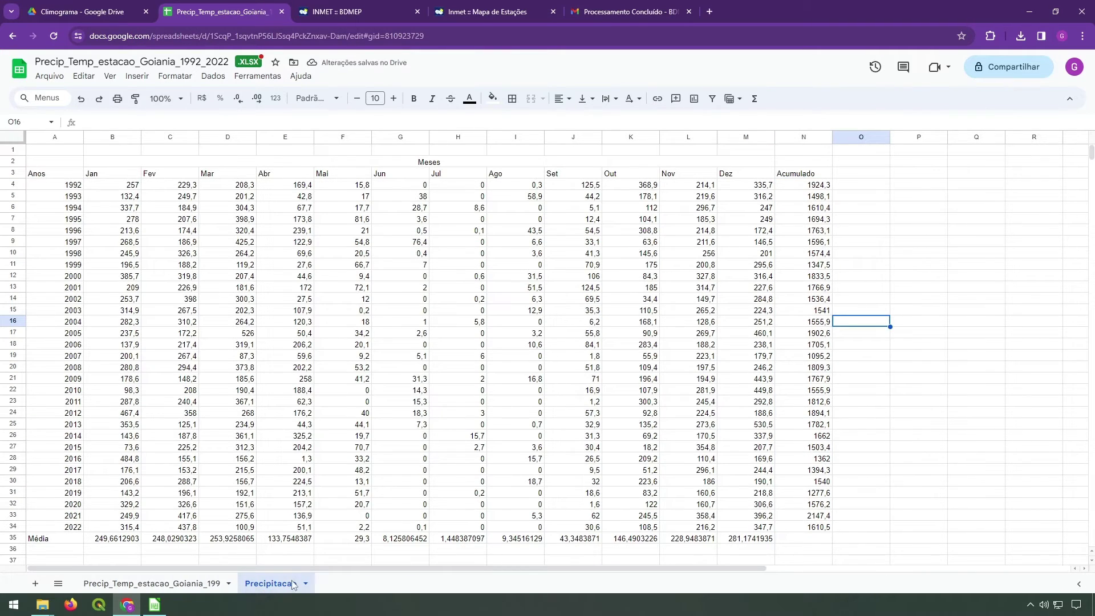
Add a new sheet to the workbook and name it Temperatura
left_click(35, 583)
double_click(335, 583)
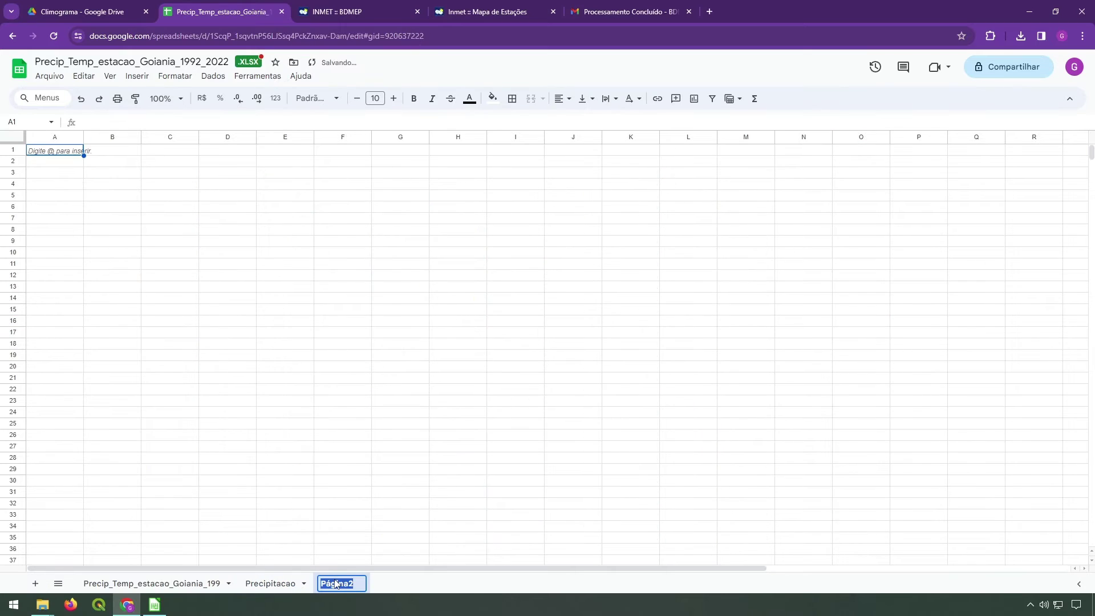
type("Tempert")
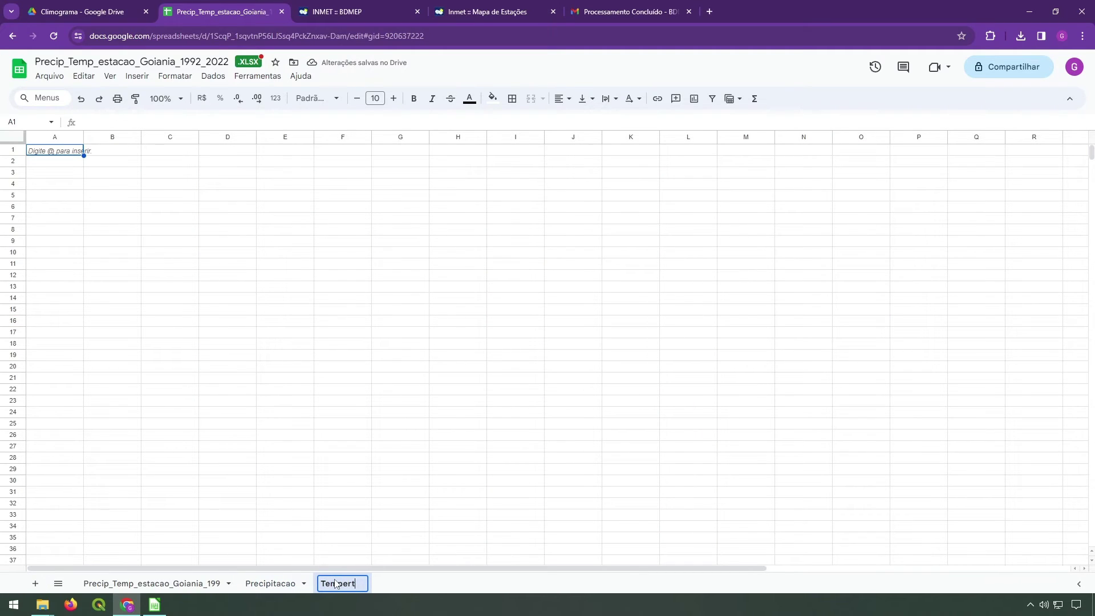
key("BackSpace")
type("atura")
key("Return")
Examine the monthly mean temperature column and its header in the sheet with the original INMET data
left_click(171, 583)
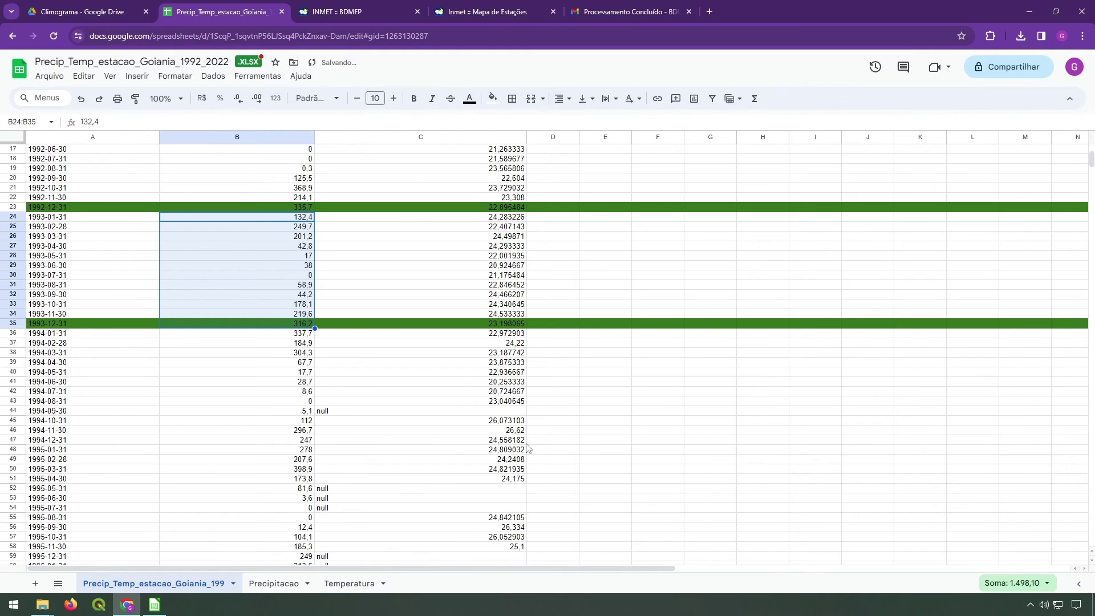
left_click(433, 382)
scroll(360, 355, "up", 5)
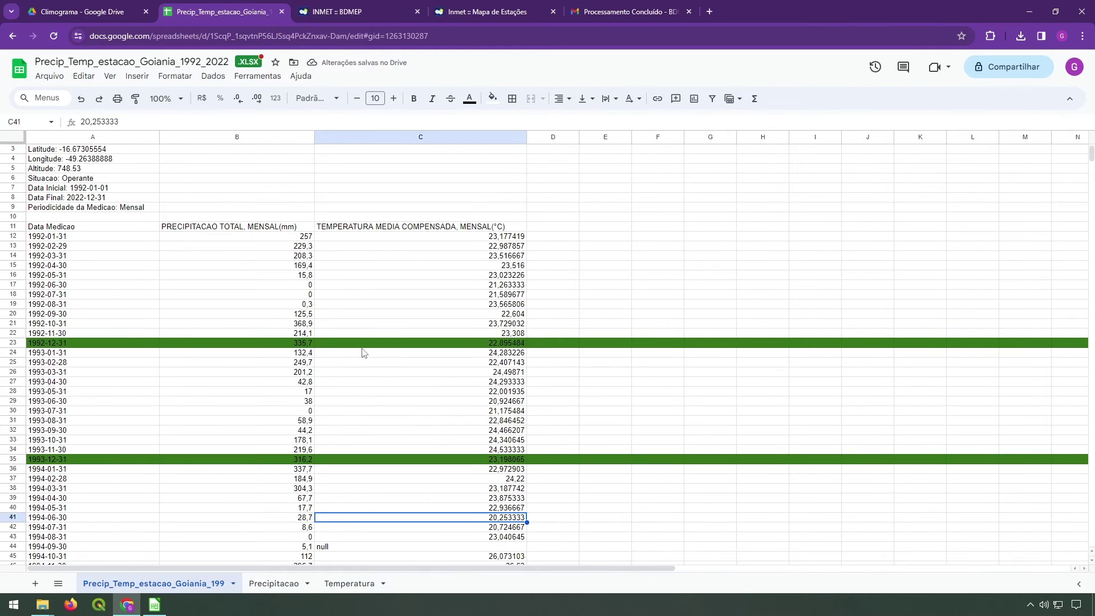
left_click(383, 227)
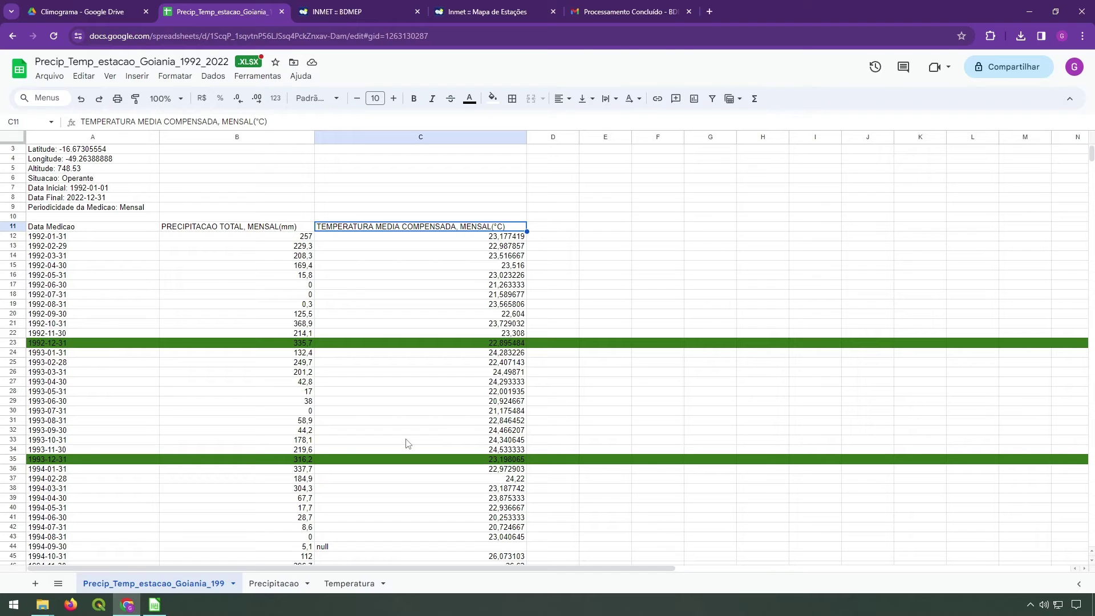
Copy the Anos column with the years and the Média label, A3:A35, from Precipitacao to A3 of Temperatura
left_click(280, 584)
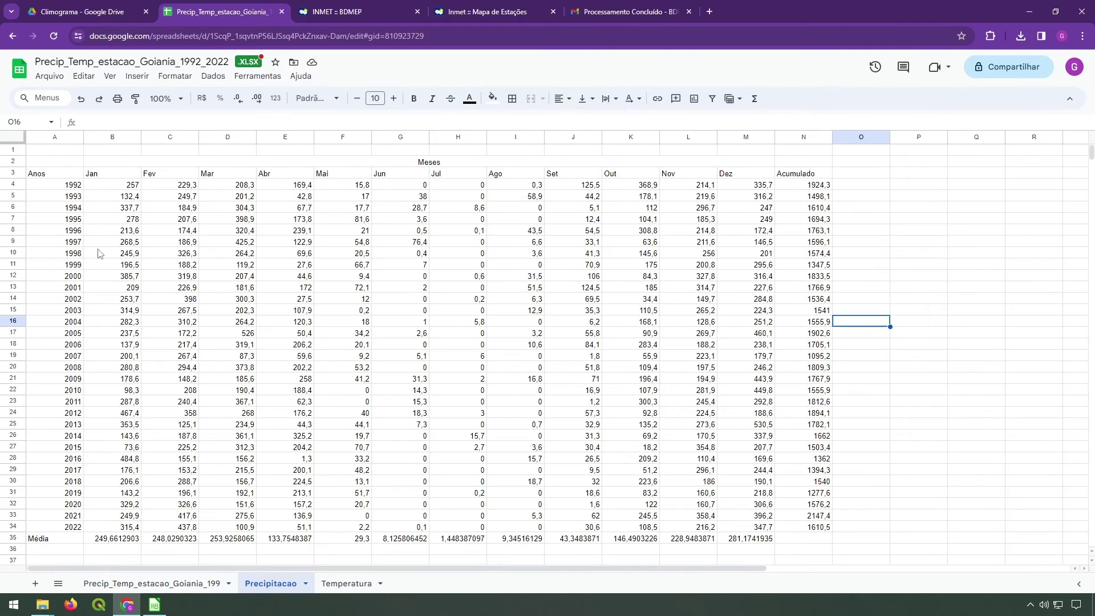
left_click_drag(49, 178, 67, 542)
key("ctrl+c")
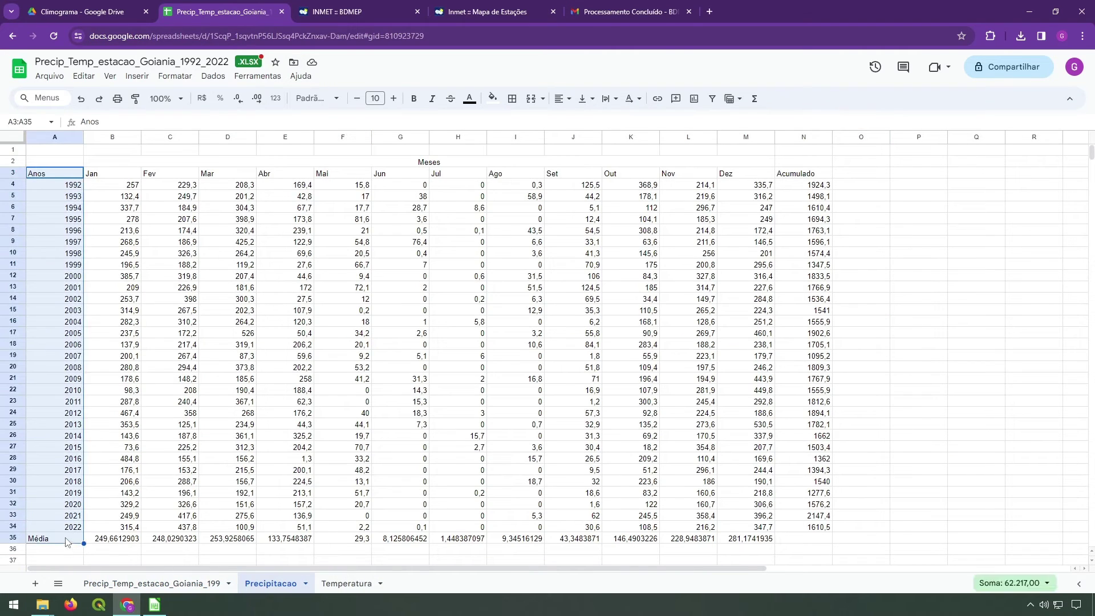
left_click(346, 584)
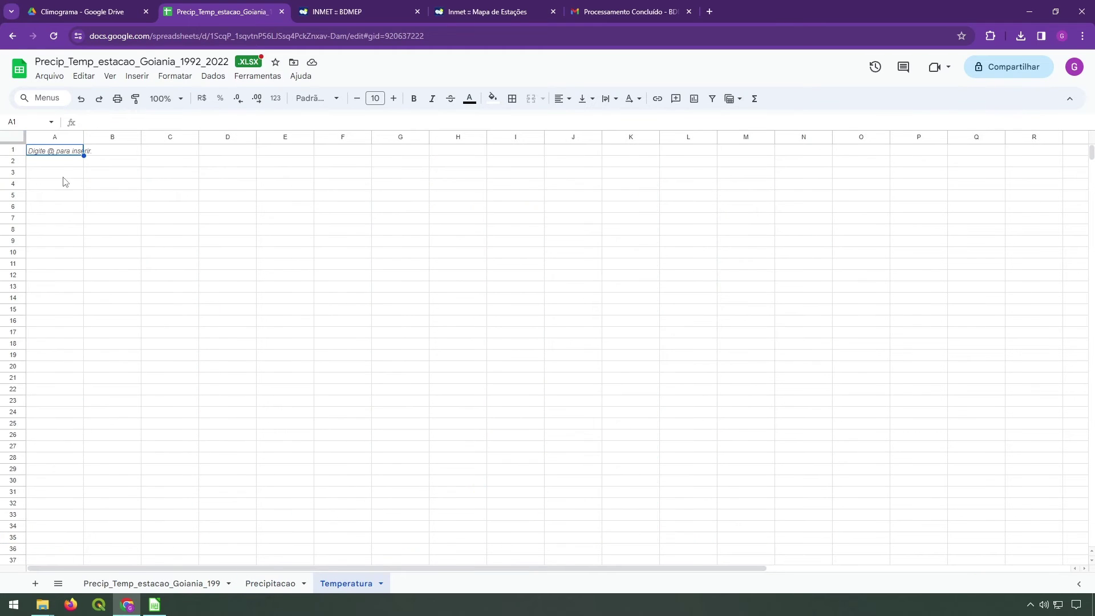
left_click(60, 175)
key("ctrl+v")
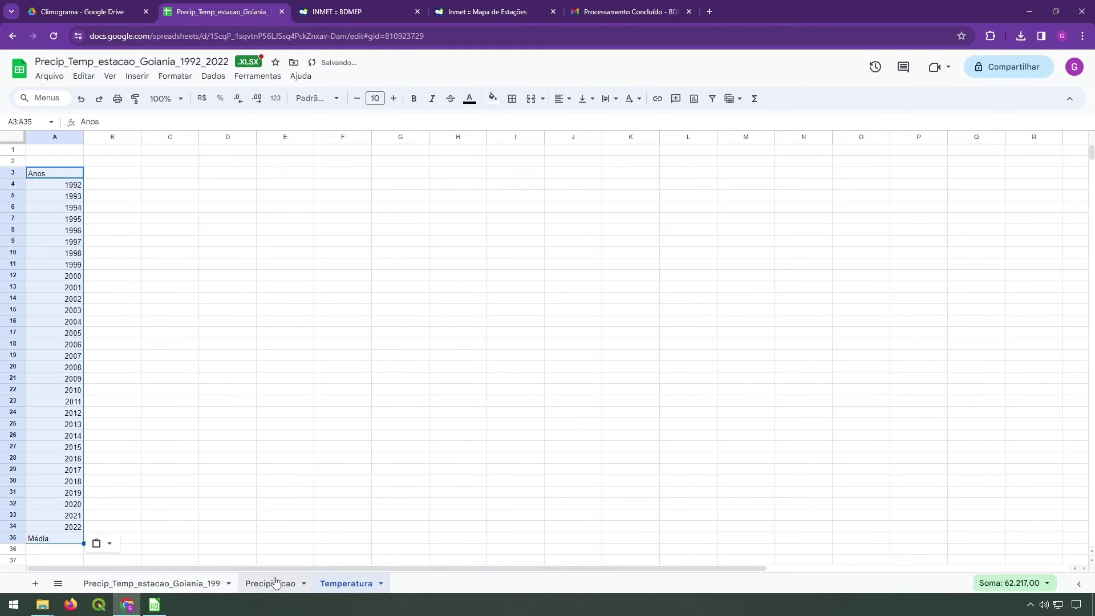
Copy the Meses heading and the Jan to Dez headers, B2:M3, from Precipitacao to B2 of Temperatura
left_click(273, 583)
left_click_drag(112, 173, 732, 164)
key("ctrl+c")
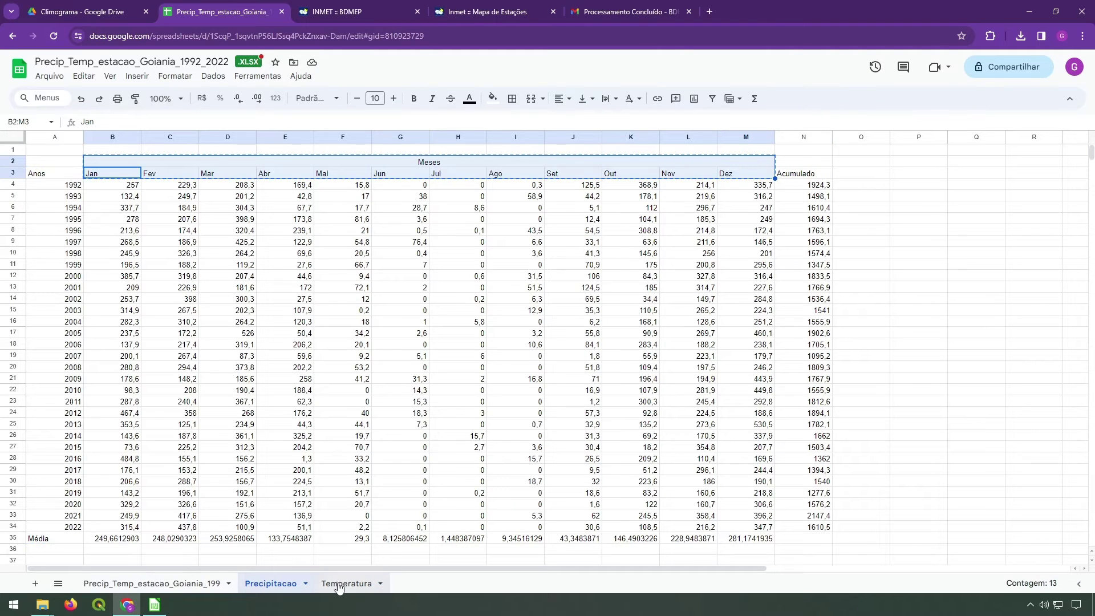
left_click(342, 583)
left_click(113, 162)
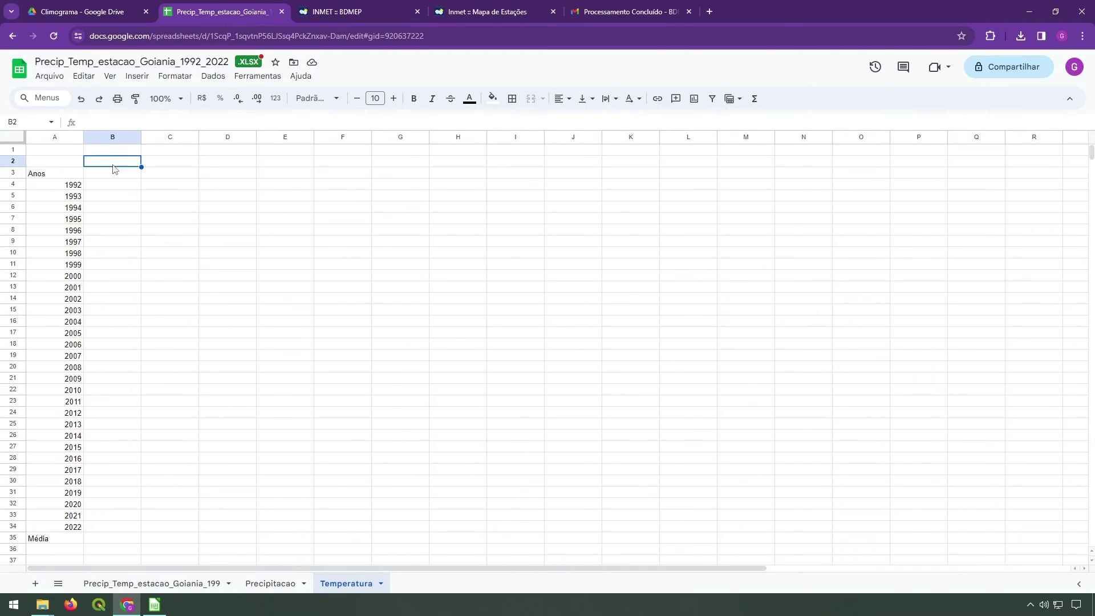
key("ctrl+v")
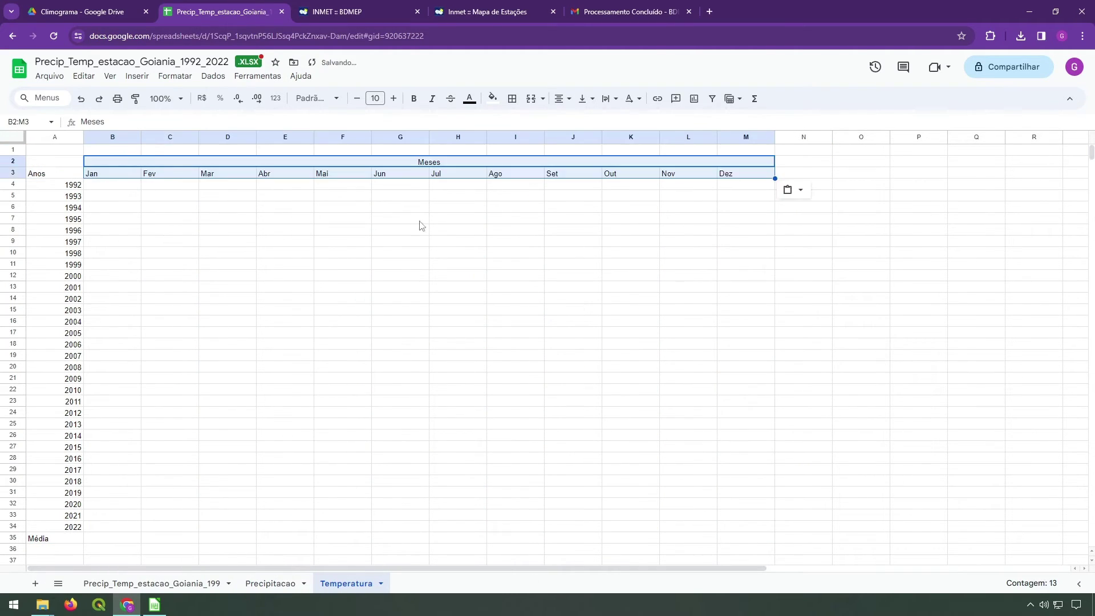
Copy the 1992 monthly temperatures, C12:C23, from the original data sheet and paste them transposed into Temperatura from B4
left_click(132, 187)
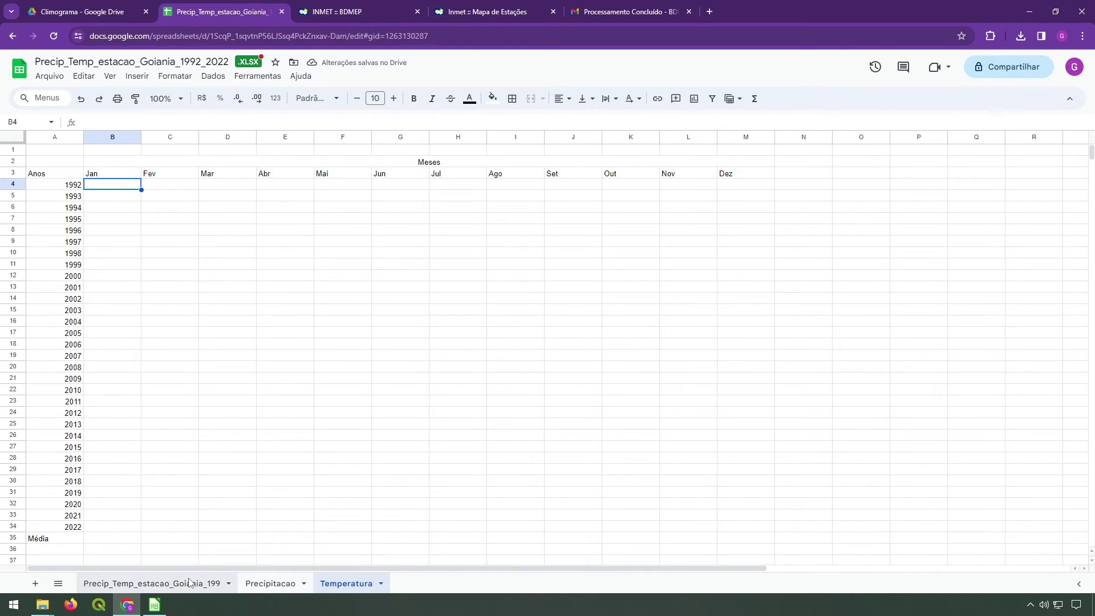
left_click(190, 583)
left_click_drag(471, 236, 527, 349)
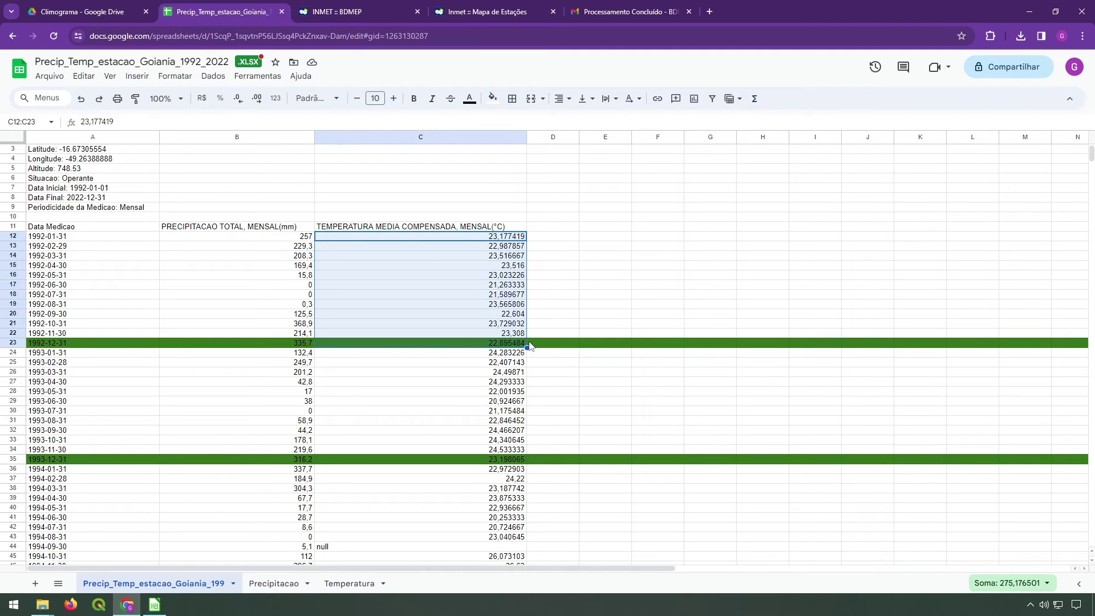
key("ctrl+c")
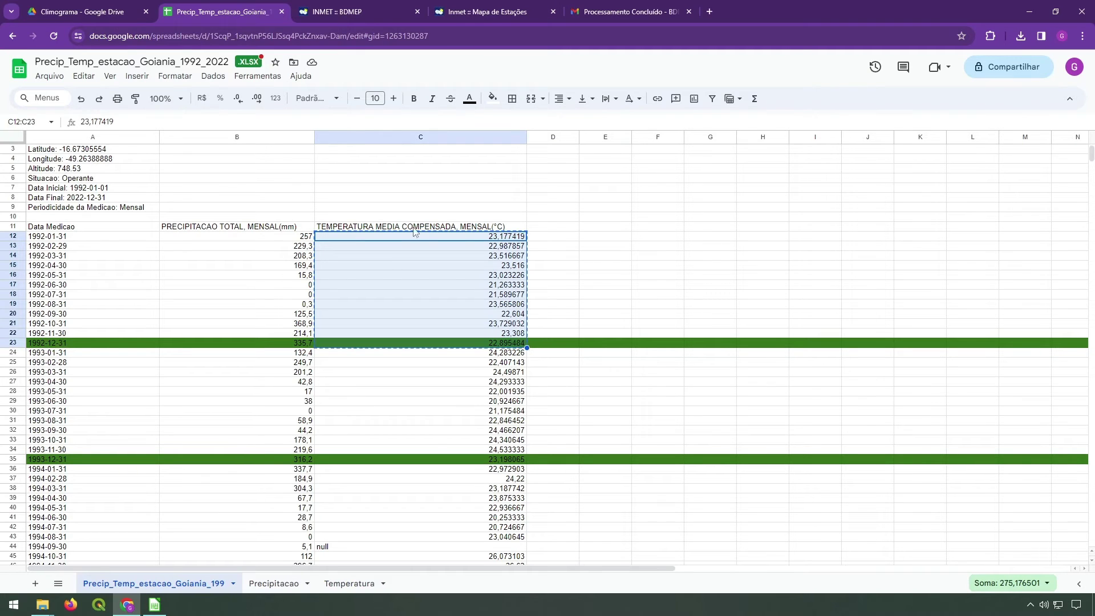
left_click(348, 583)
right_click(110, 188)
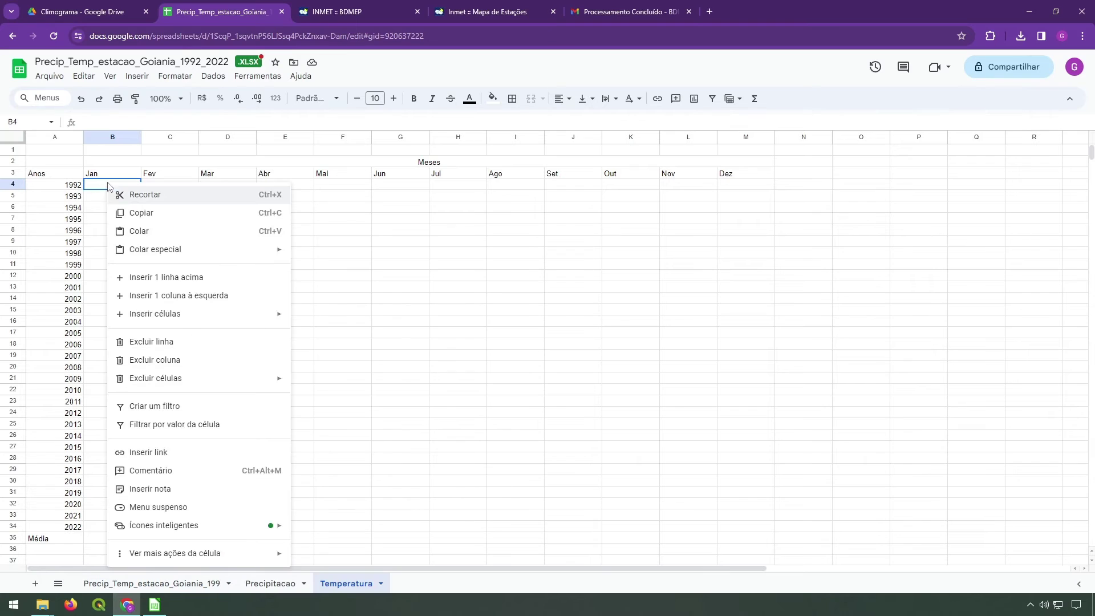
mouse_move(203, 249)
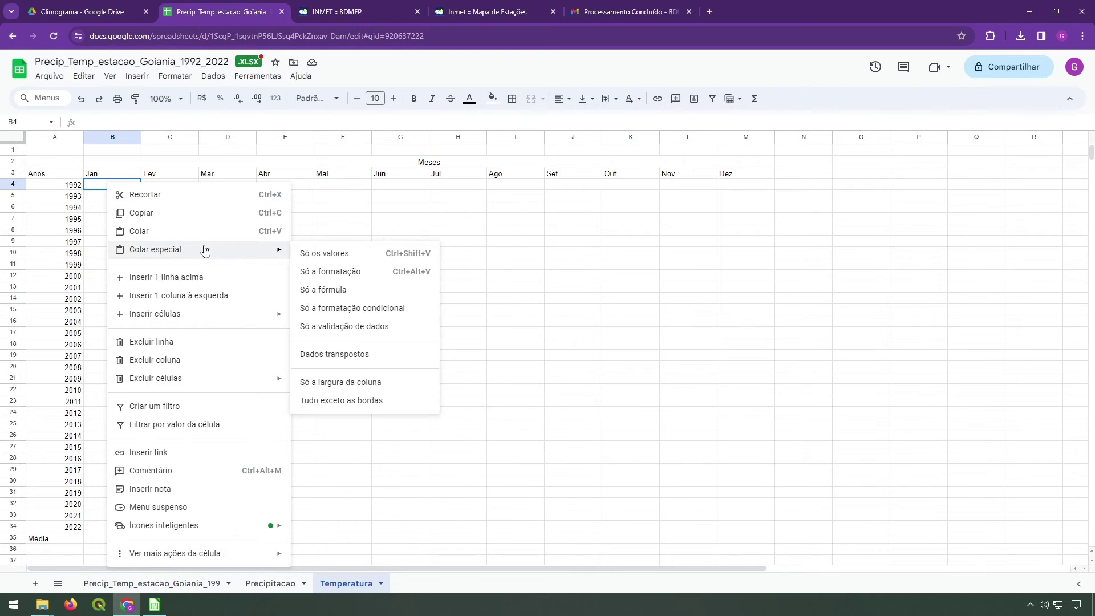
left_click(383, 357)
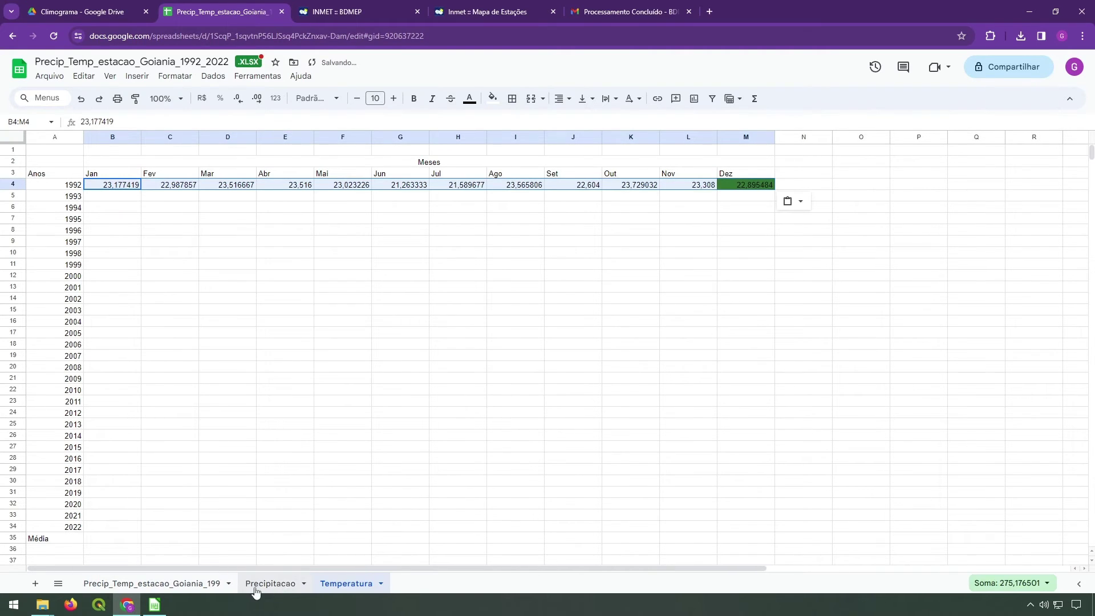
Try to paste the 1992 temperatures as values only, and undo that paste
left_click(800, 200)
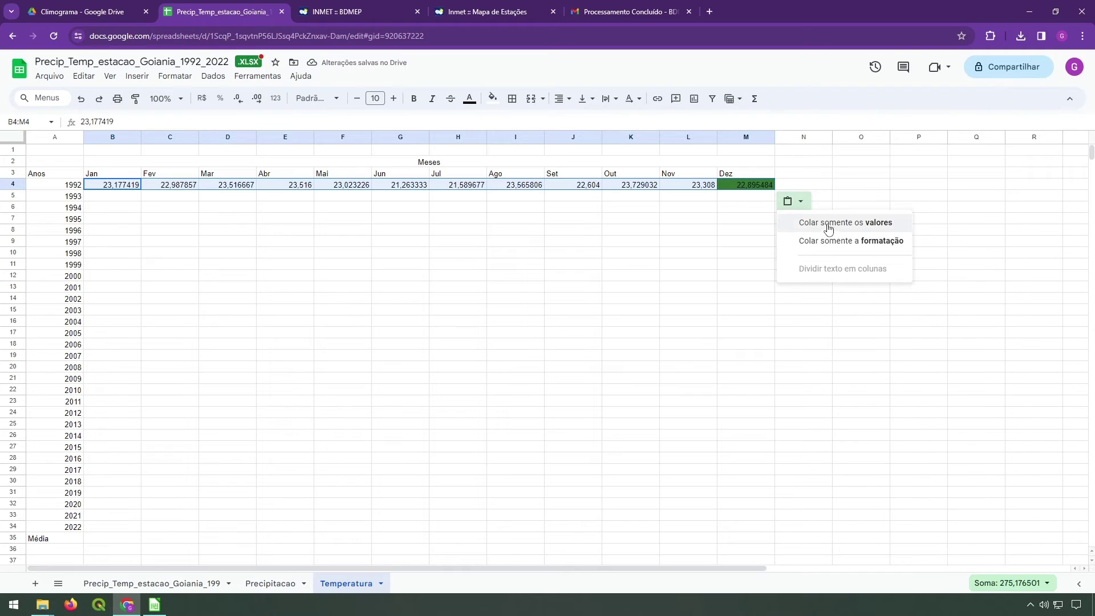
left_click(827, 223)
left_click(688, 367)
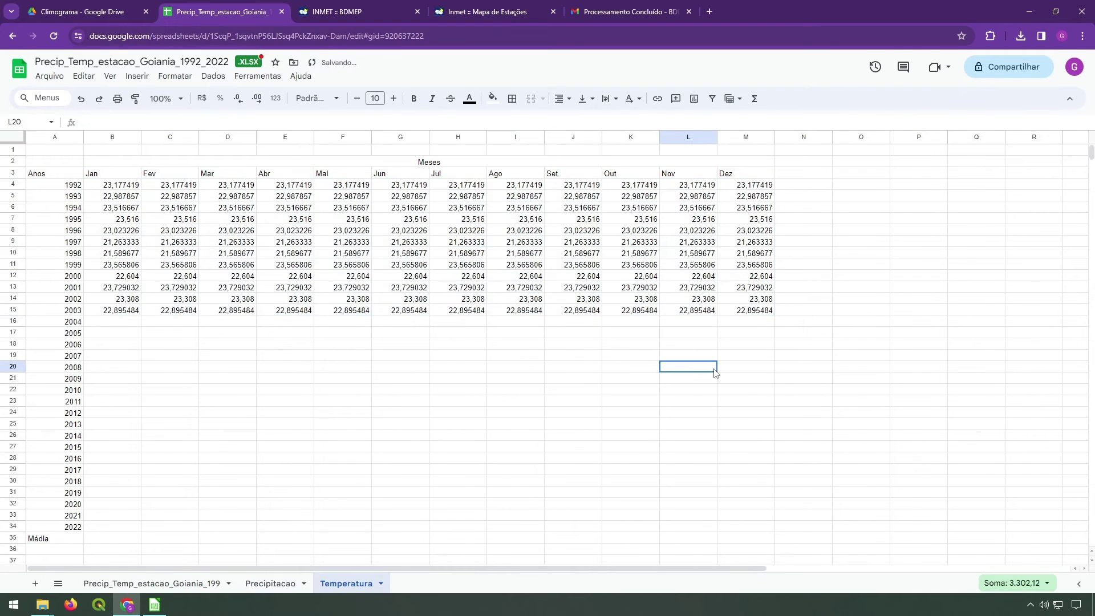
left_click_drag(803, 378, 121, 206)
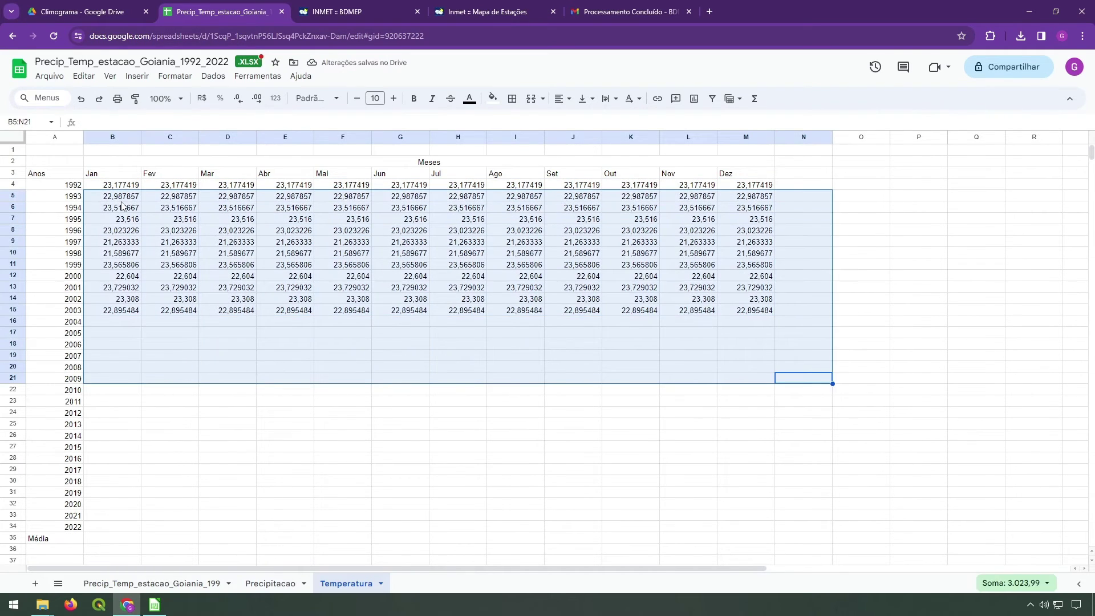
key("ctrl+z")
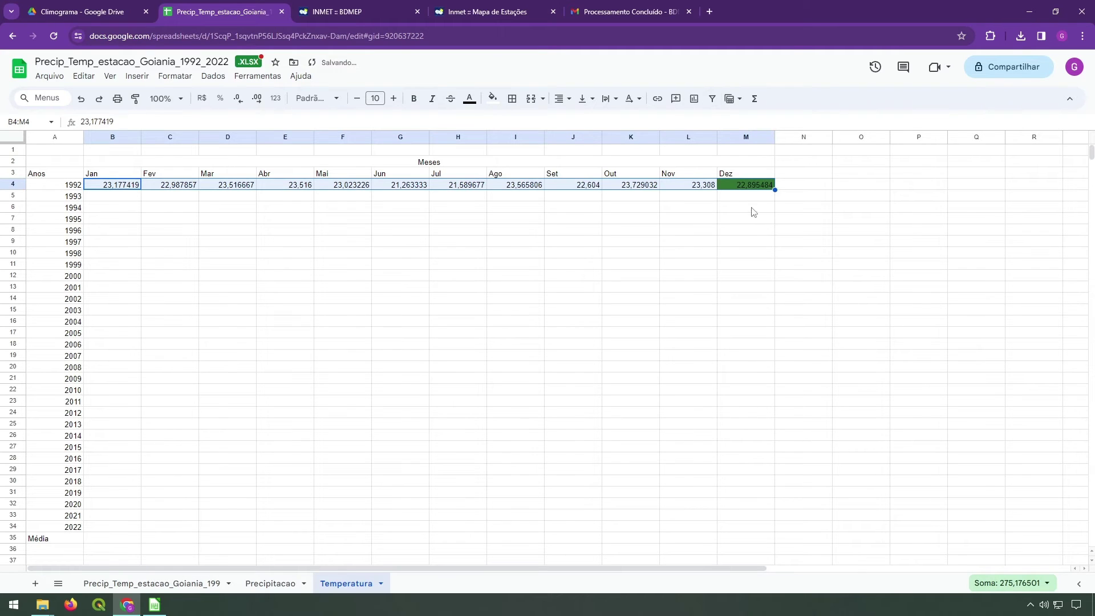
left_click(754, 210)
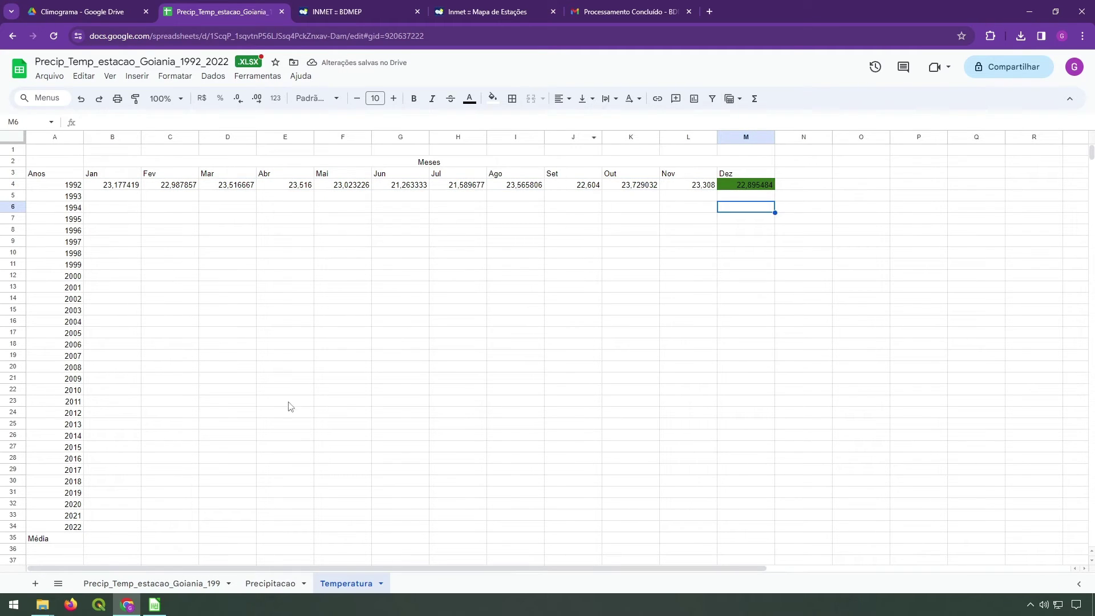
left_click(726, 184)
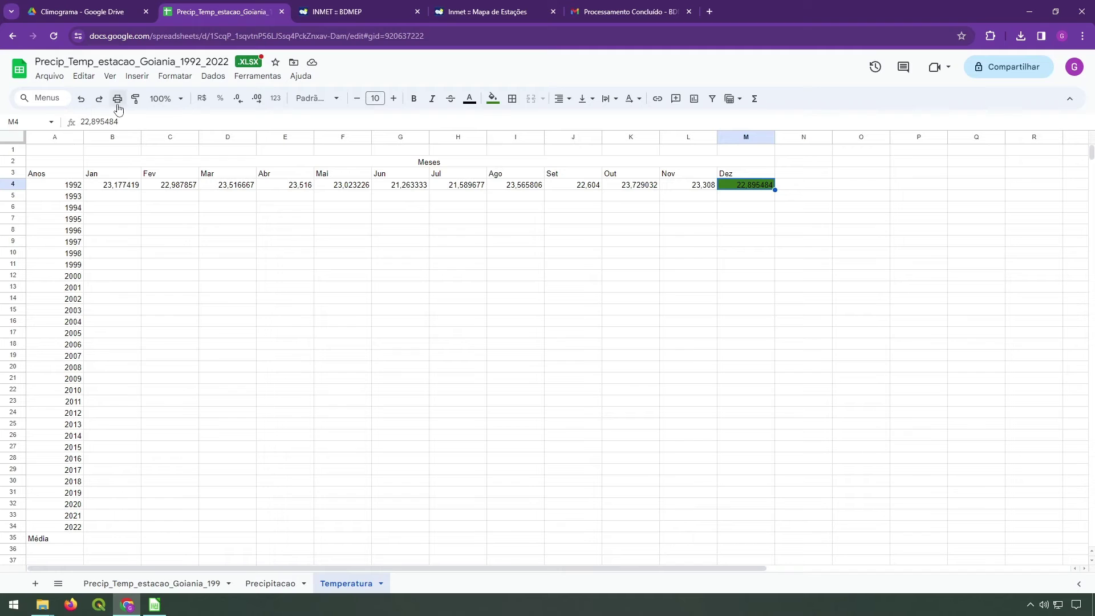
left_click(220, 219)
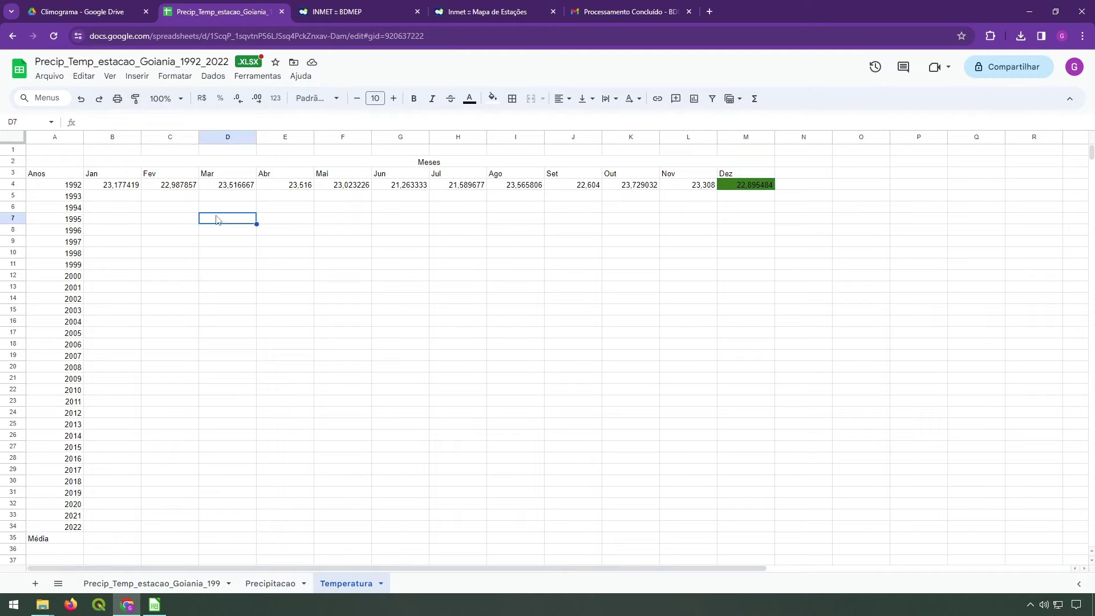
Copy the 1993 monthly temperatures, C24:C35, from the original data sheet and paste them transposed into Temperatura from B5
left_click(200, 586)
scroll(399, 334, "down", 2)
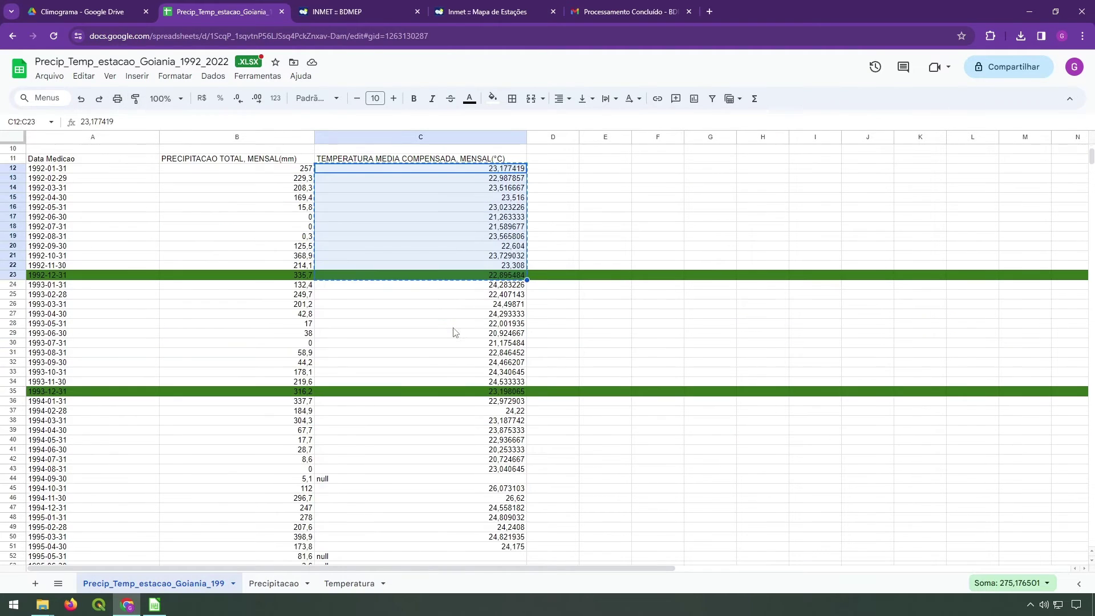
left_click_drag(443, 288, 455, 400)
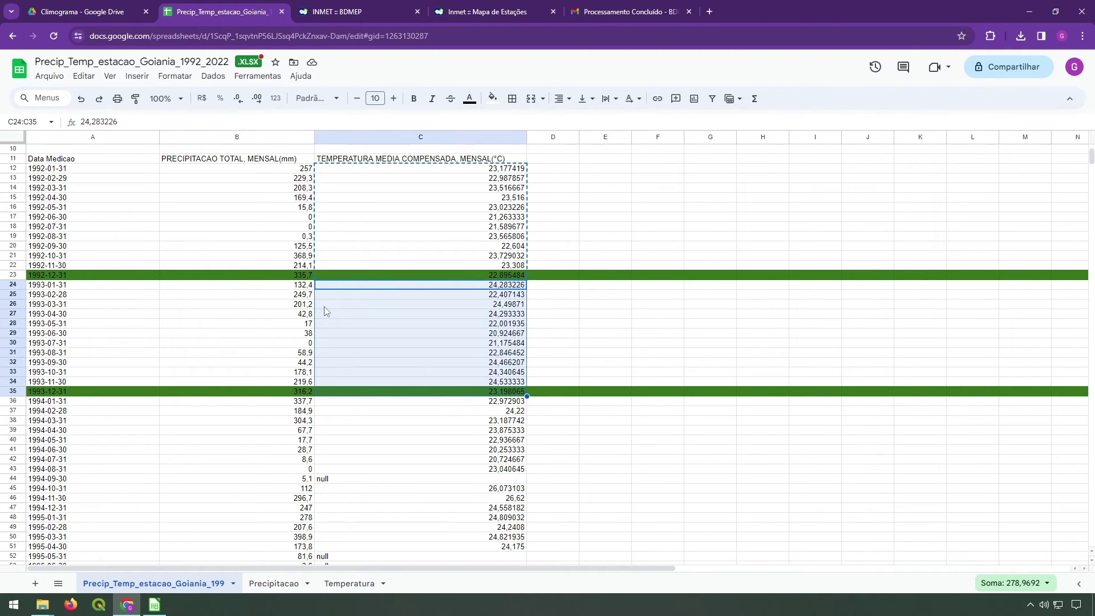
left_click(342, 587)
right_click(117, 200)
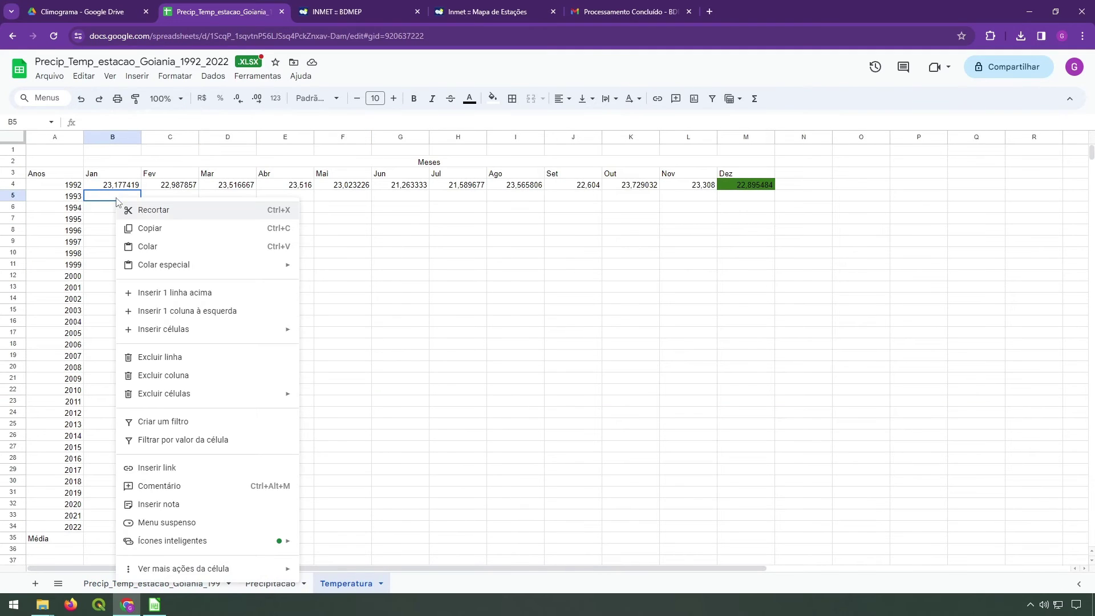
mouse_move(262, 276)
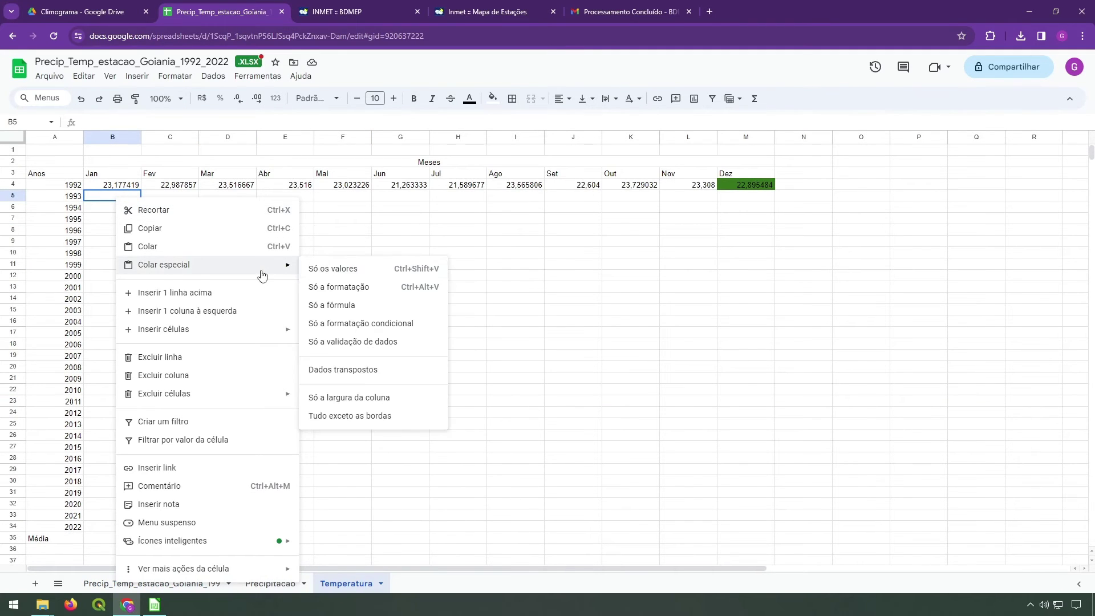
left_click(374, 372)
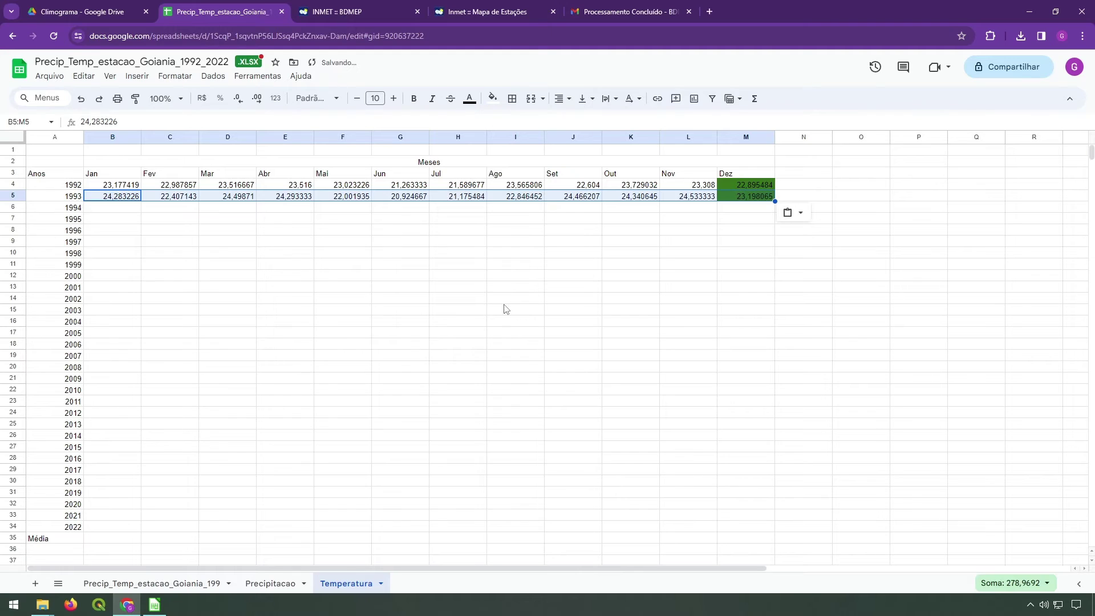
left_click(504, 308)
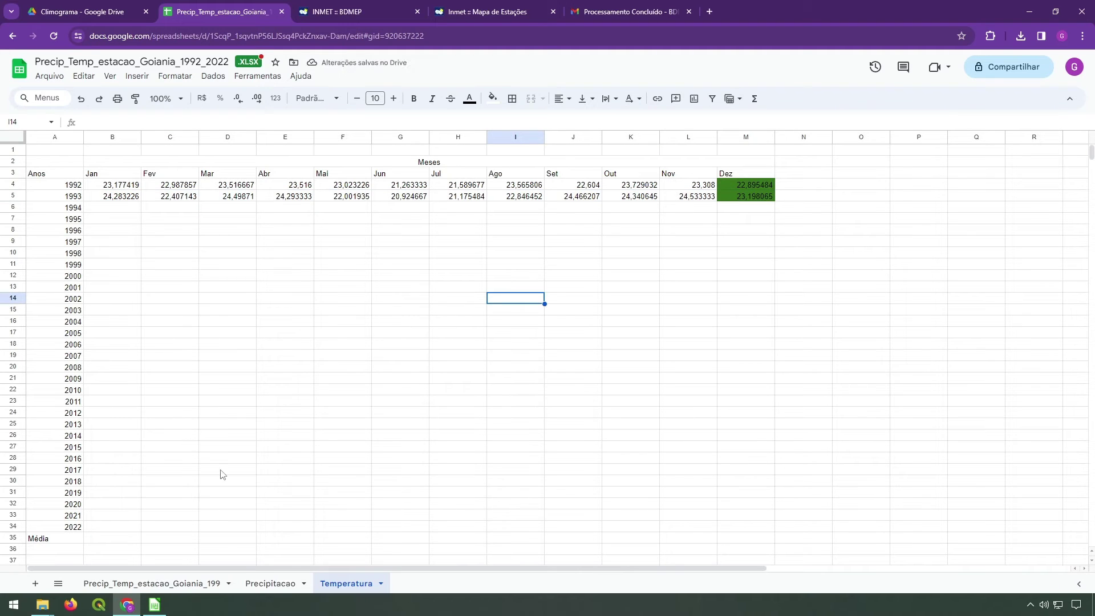
Copy the 1993–2022 monthly temperatures, B5:M34, from the Temperatura_media sheet of dados_precip_temp_grafico.xlsx in LibreOffice Calc and return to Google Sheets
left_click(154, 604)
left_click(343, 554)
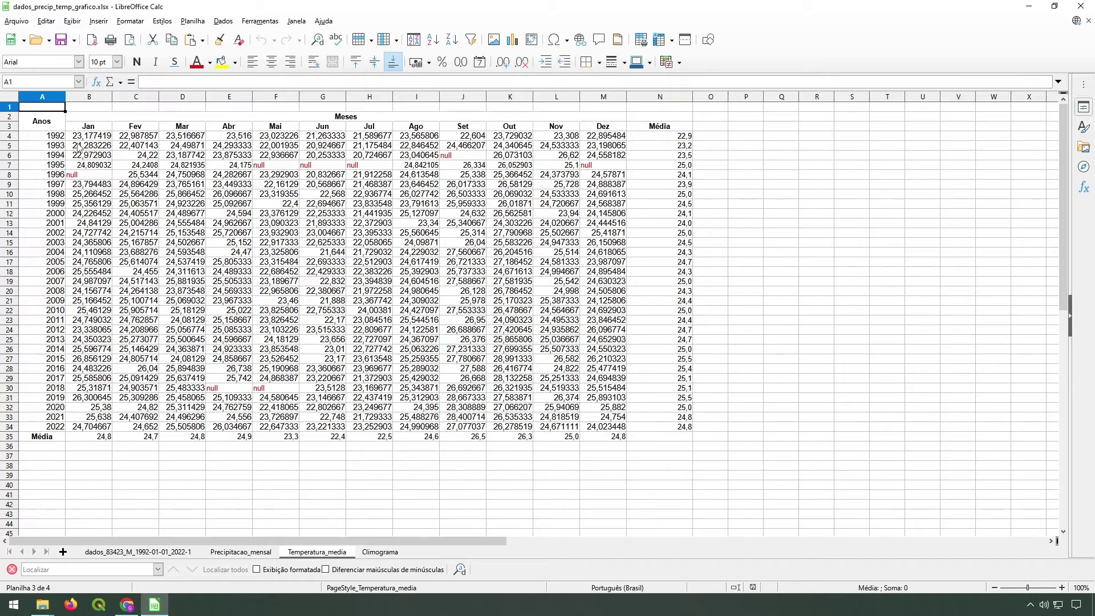
left_click_drag(80, 149, 609, 434)
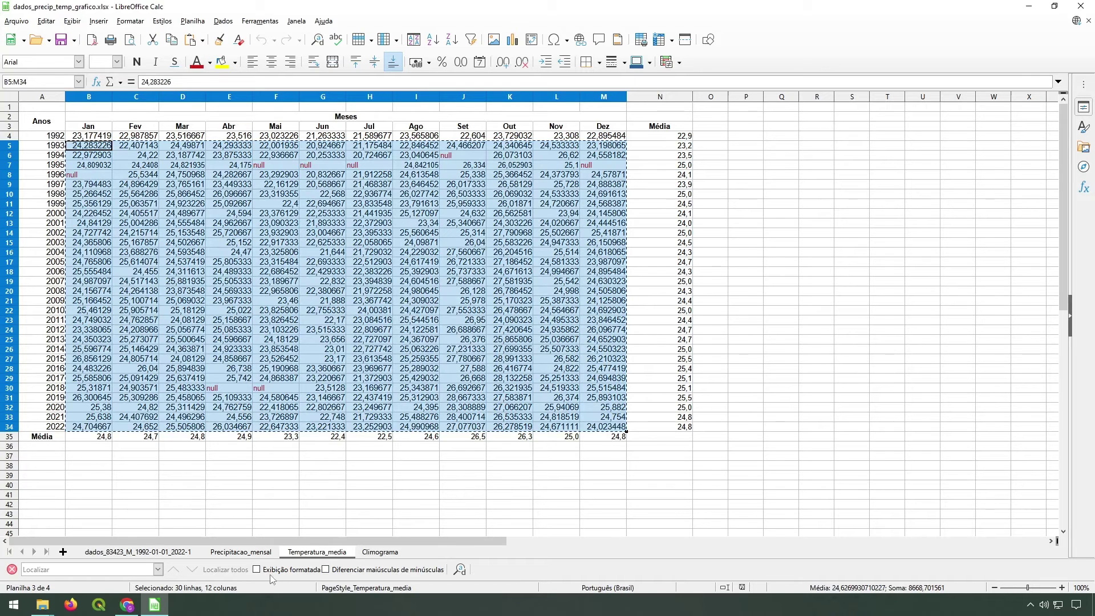
left_click(126, 605)
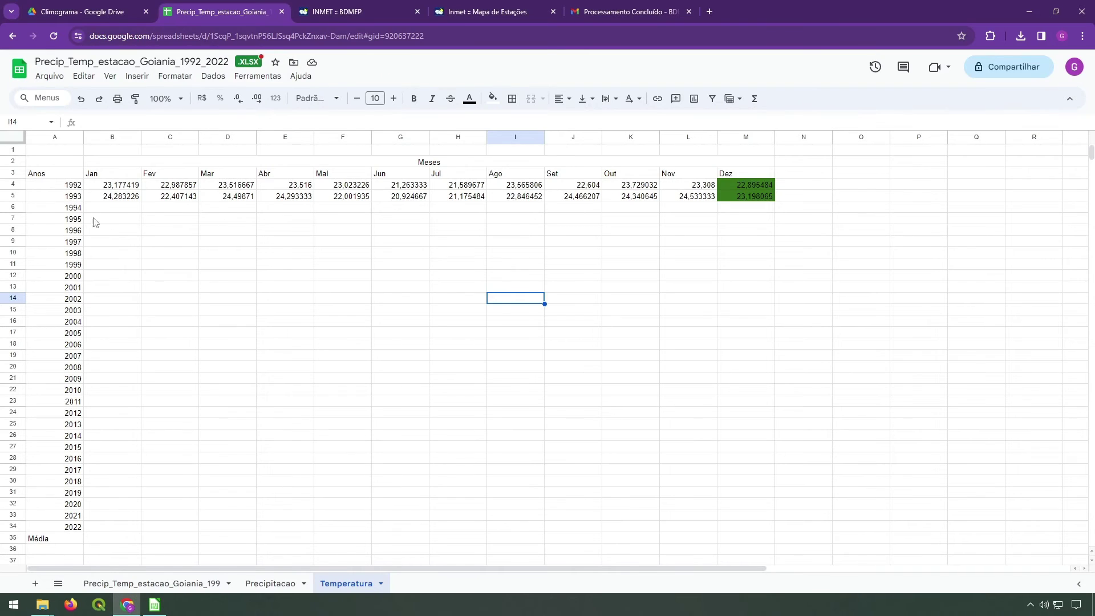
left_click(118, 208)
key("ctrl+v")
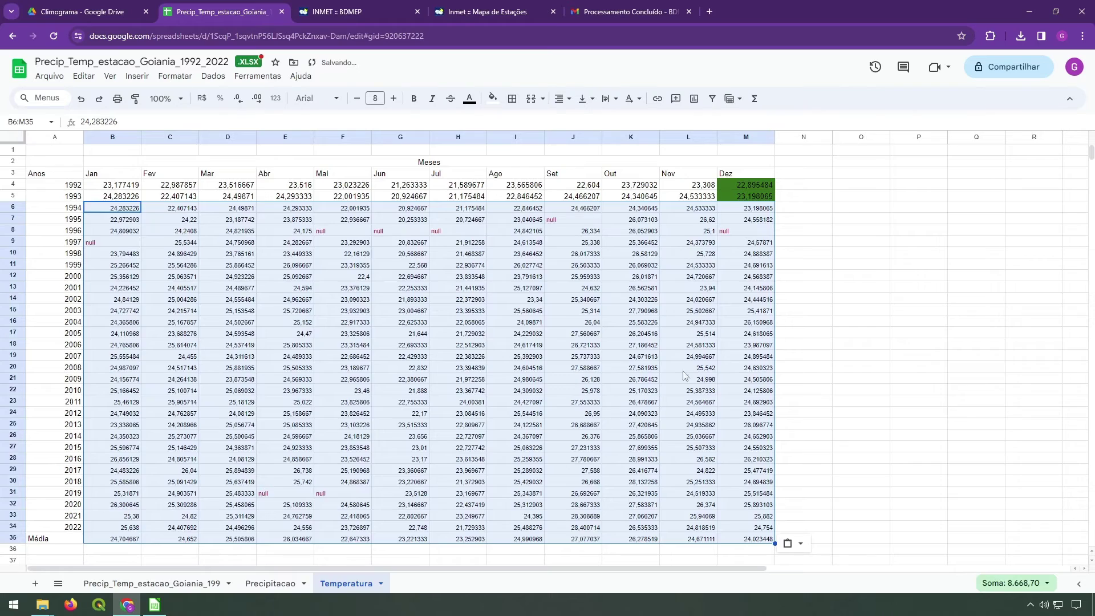
key("ctrl+z")
Paste the copied 1993–2022 temperatures into the Temperatura sheet starting at B5
left_click(115, 196)
key("ctrl+v")
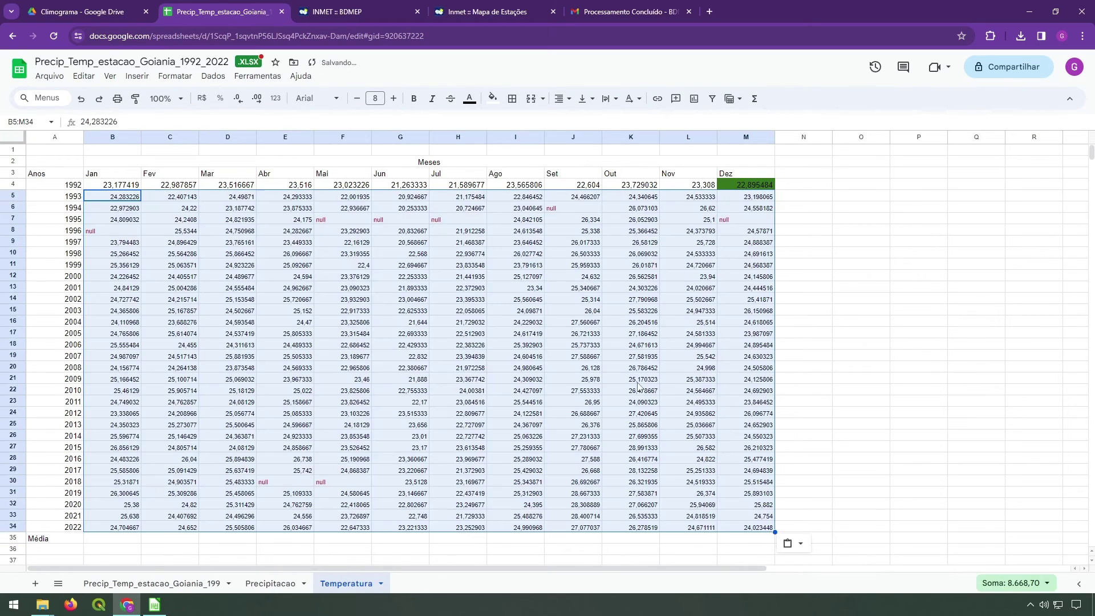
left_click(638, 383)
key("alt+Tab")
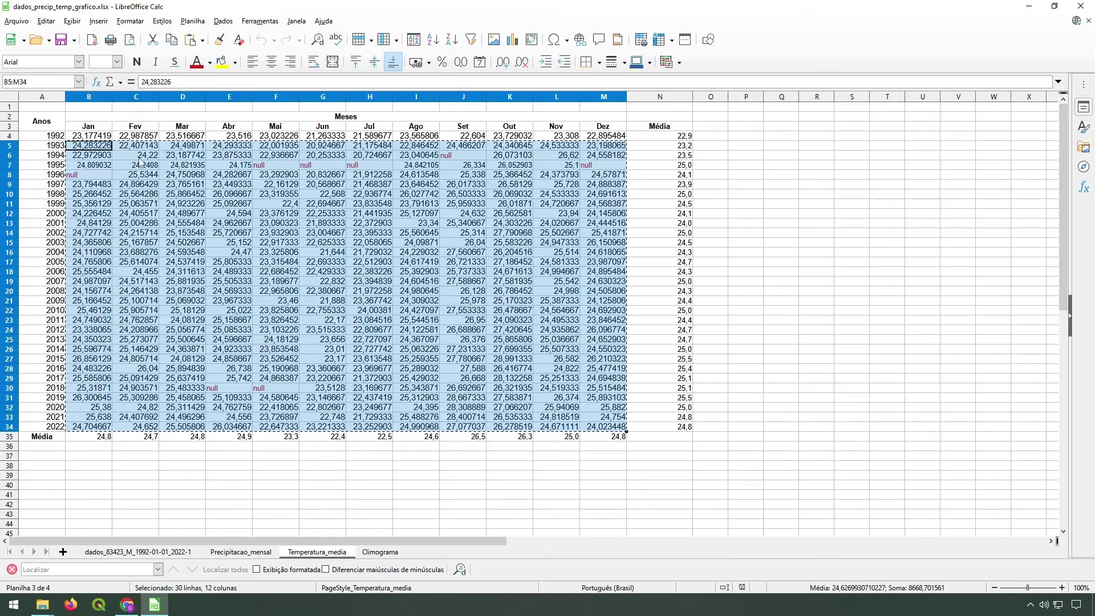
key("alt+Tab")
Copy the cell format of B4 onto the pasted temperatures B5:M34 and onto the rest of the 1992 row, C4:M4
left_click(120, 187)
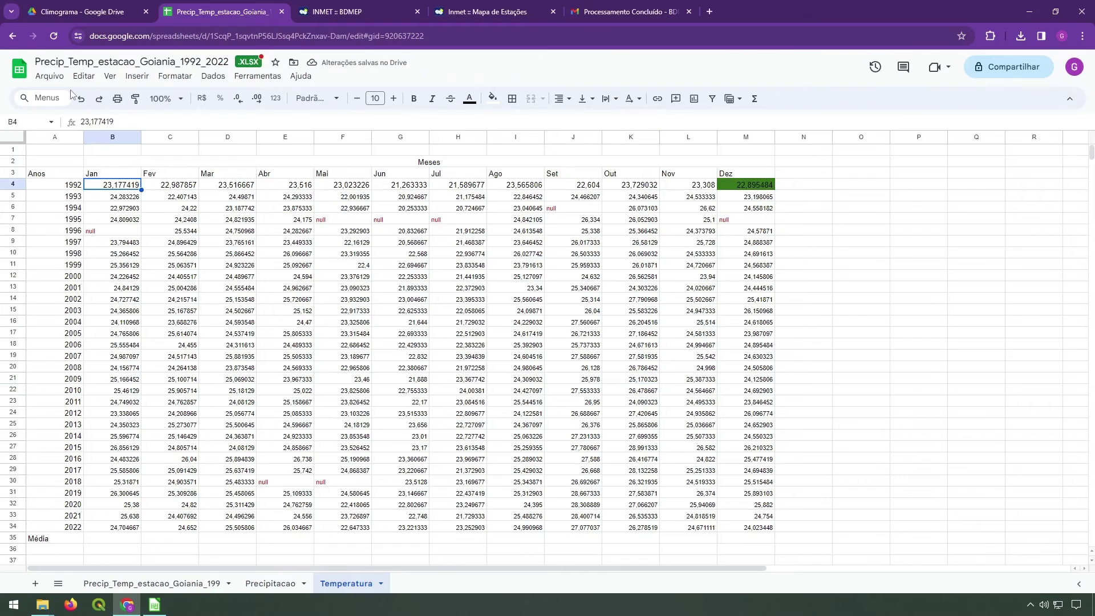
left_click(135, 98)
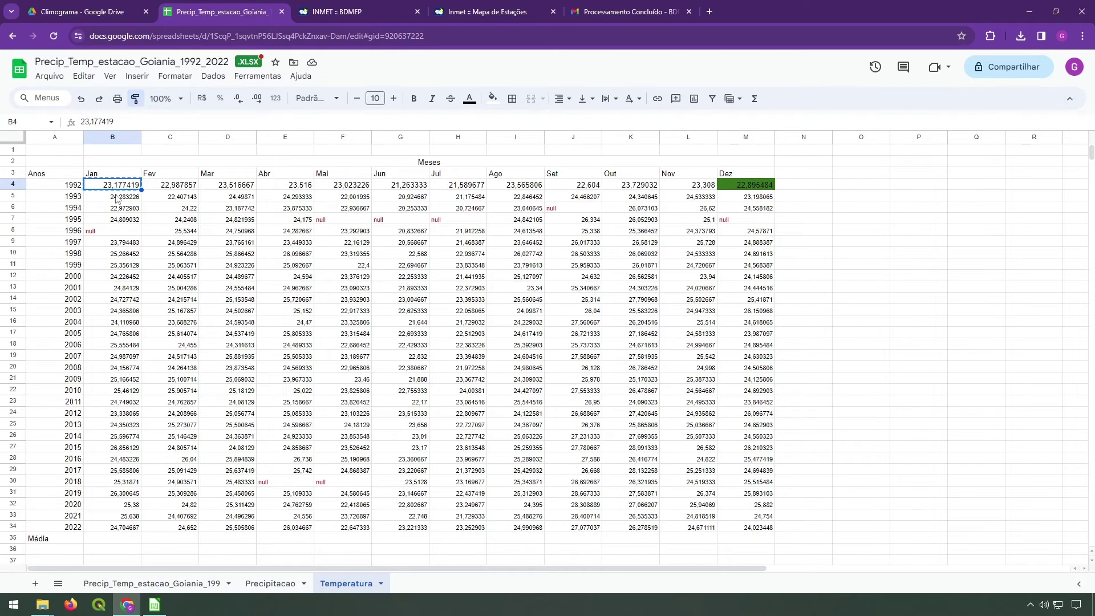
mouse_move(119, 196)
left_mouse_down()
mouse_move(171, 214)
mouse_move(765, 556)
mouse_move(765, 535)
left_mouse_up()
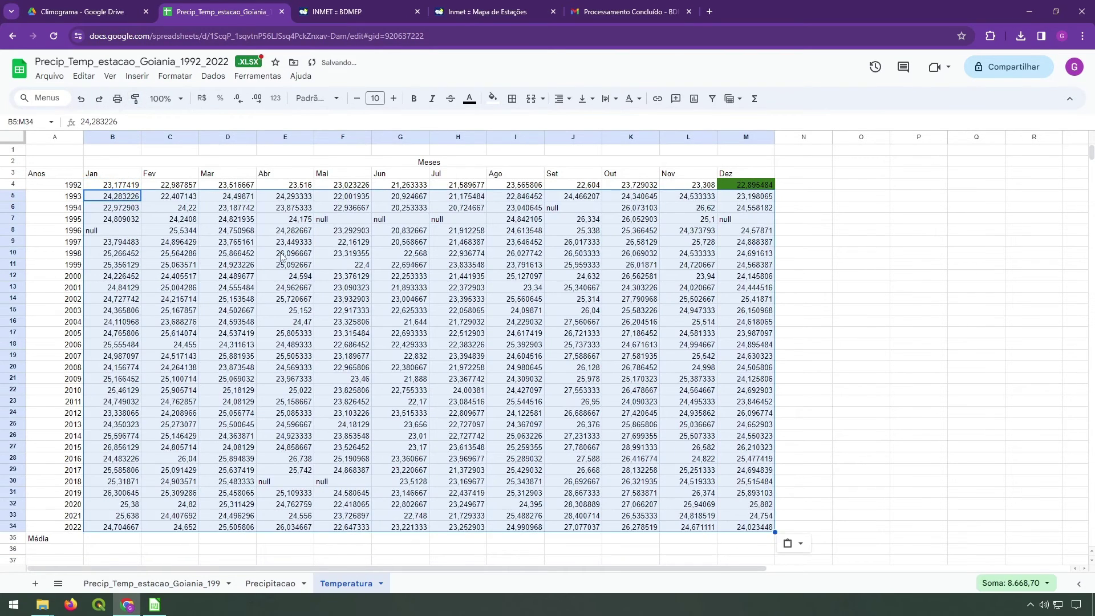
left_click(118, 186)
left_click(136, 98)
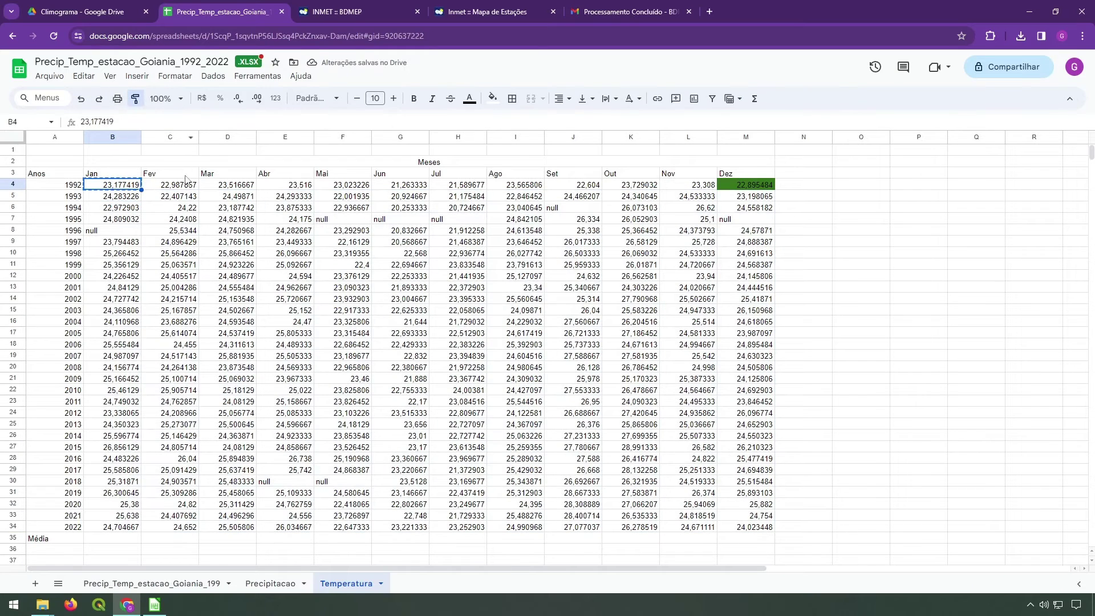
left_click_drag(188, 186, 767, 189)
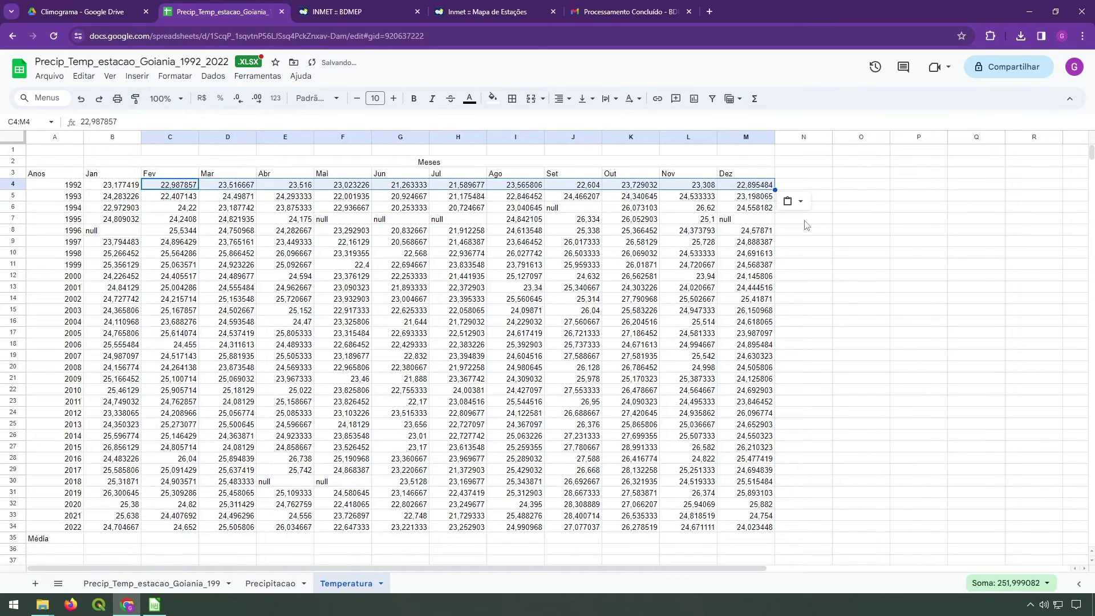
left_click(808, 254)
Calculate the January mean in B35 with =MÉDIA(B4:B34) and fill the formula across to December in M35
left_click(120, 540)
type("=")
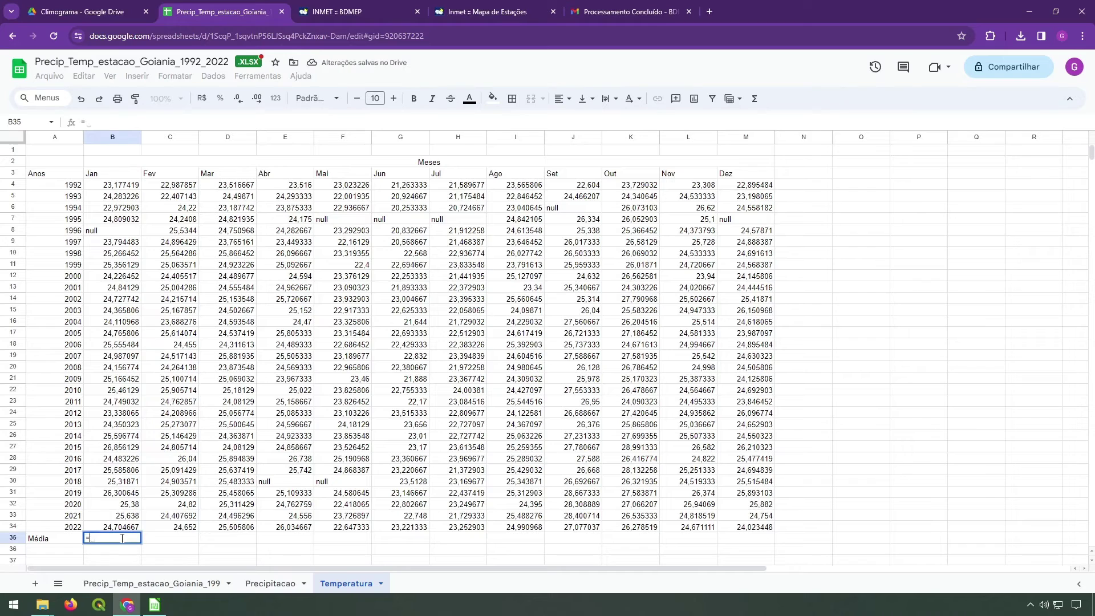
type("AVERAGE(B4:B34")
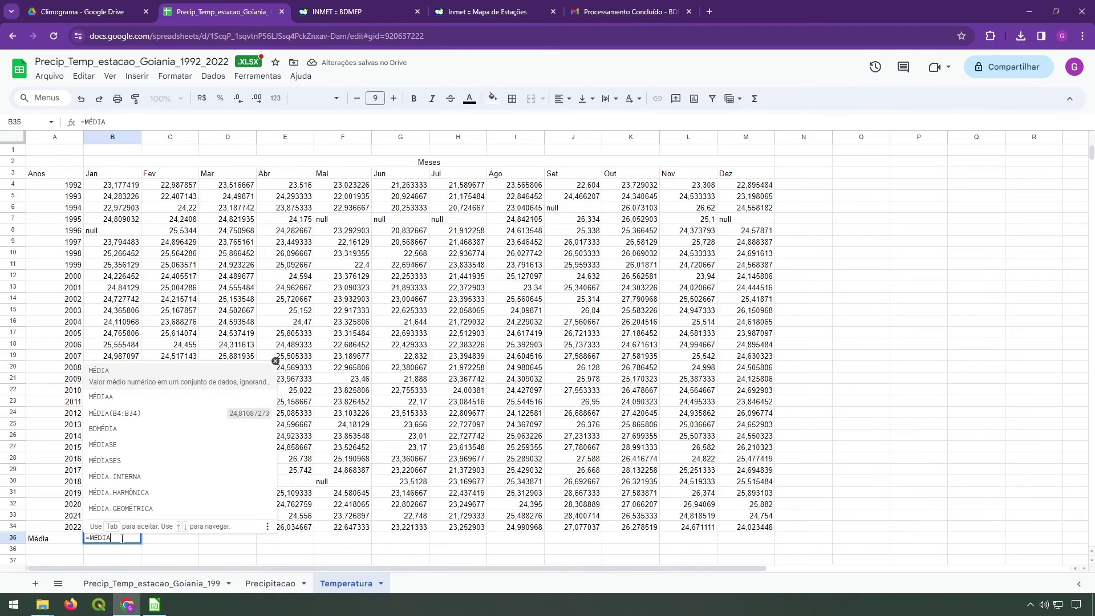
left_click_drag(114, 186, 113, 532)
key("Return")
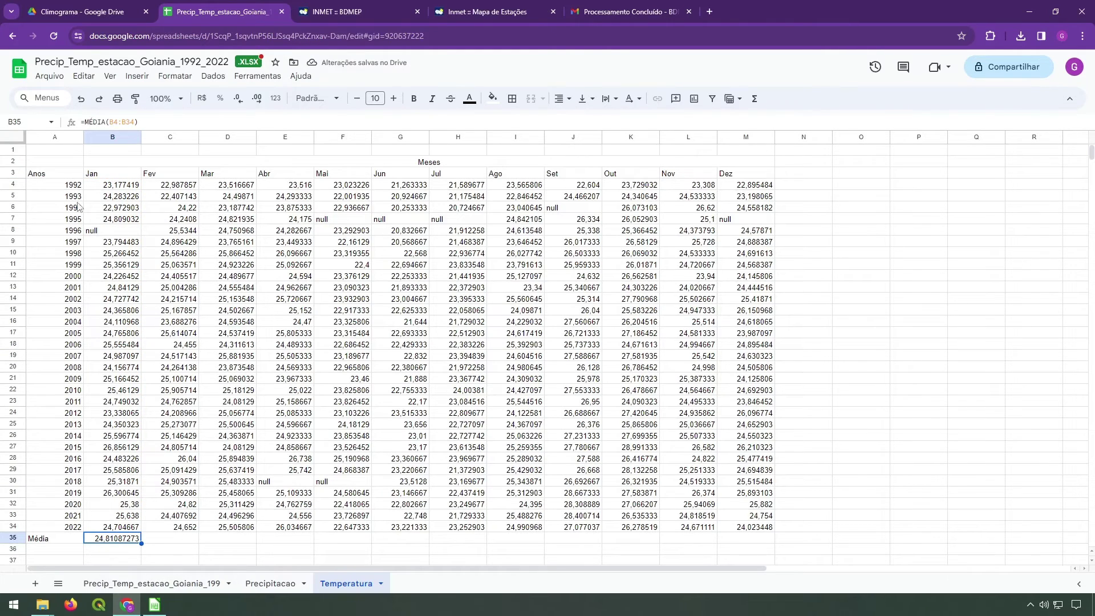
left_click_drag(142, 544, 758, 540)
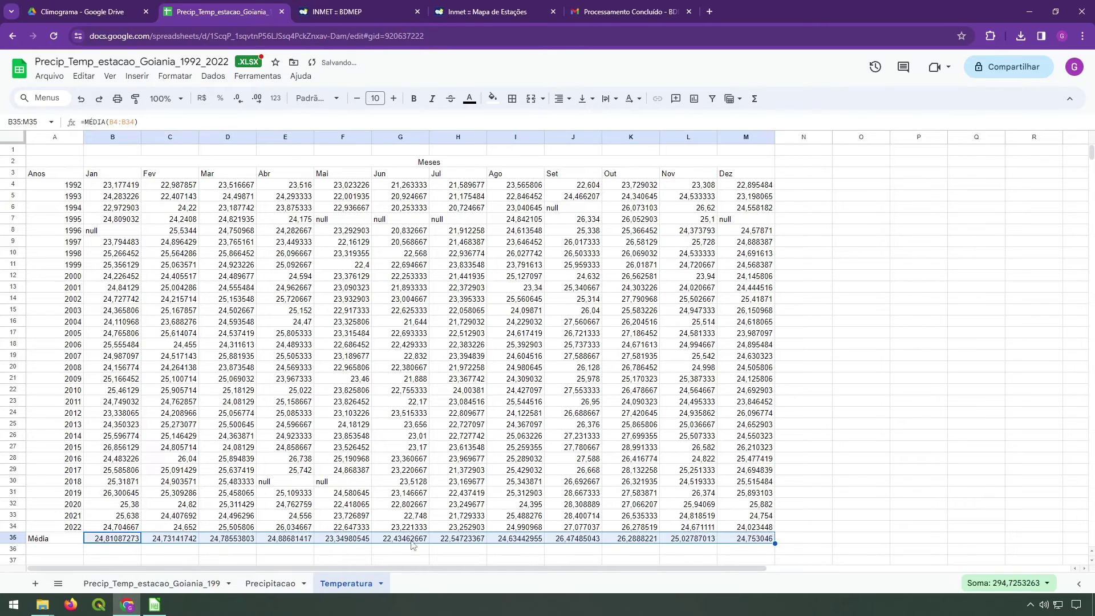
left_click(799, 515)
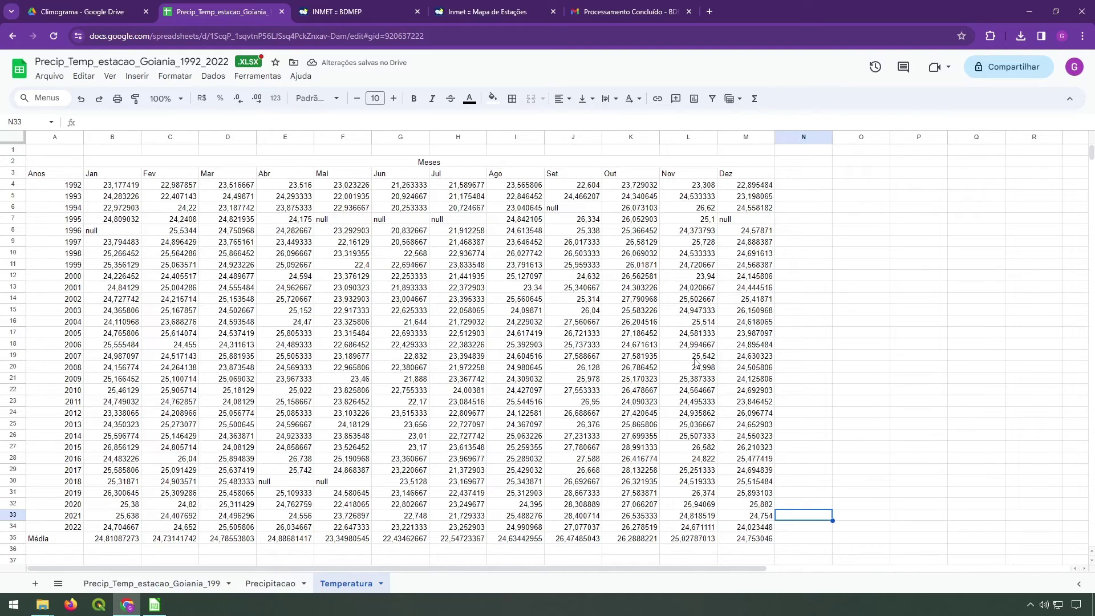
Reduce the monthly temperature averages in B35:M35 to one decimal place
key("alt+Tab")
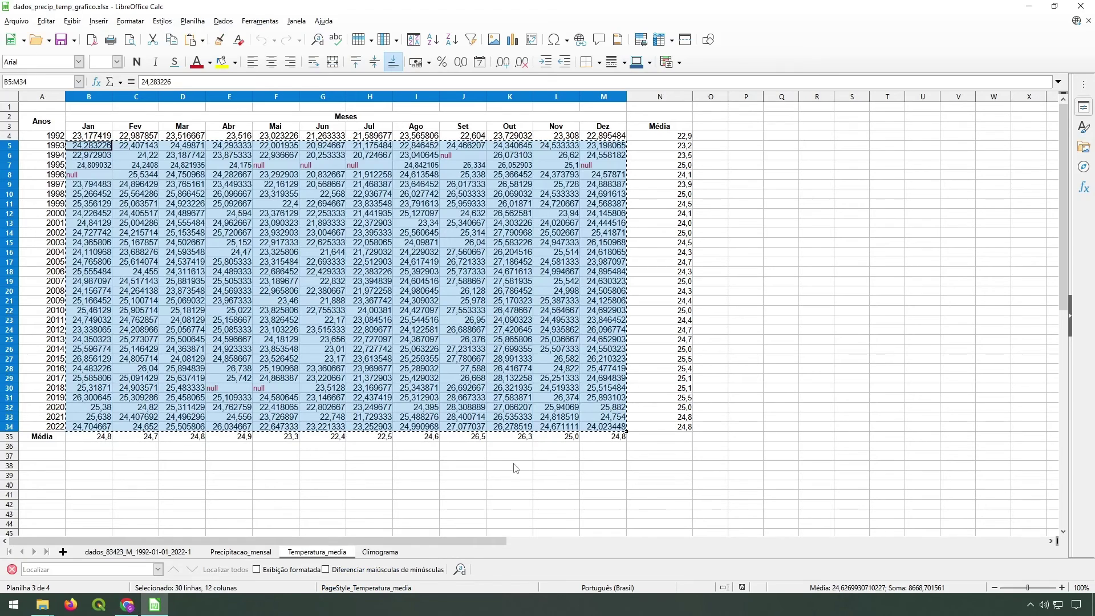
key("alt+Tab")
left_click_drag(762, 544, 115, 539)
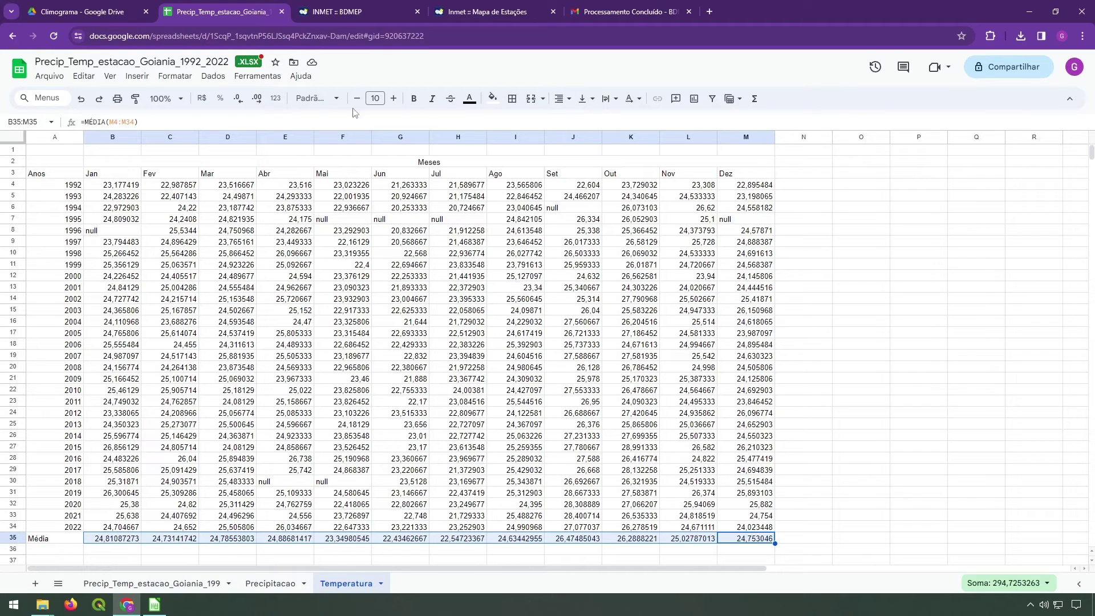
left_click(240, 99)
left_click(240, 99)
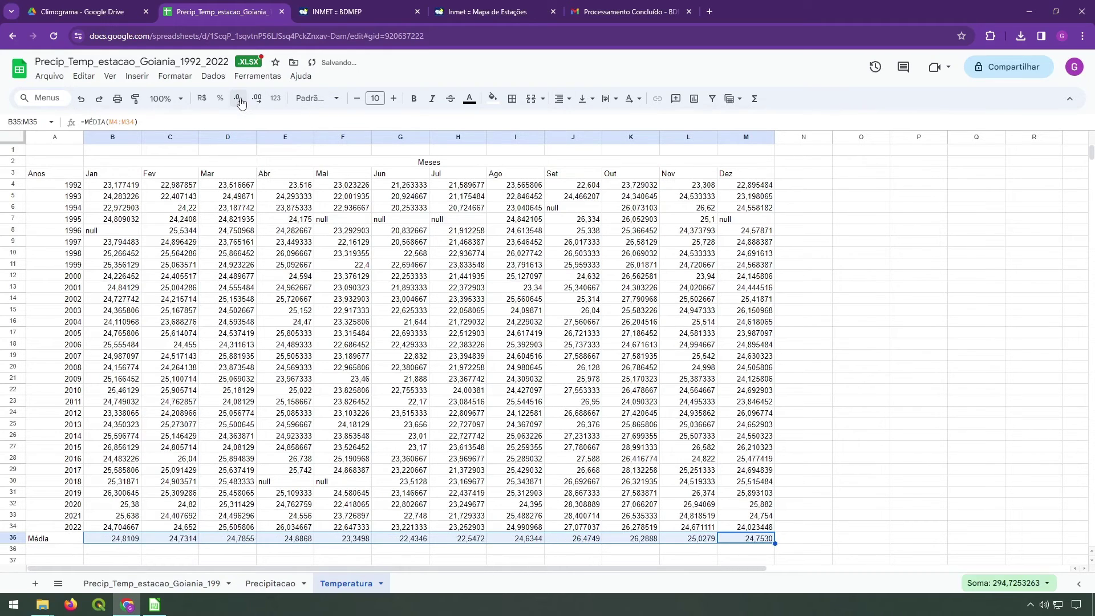
left_click(239, 99)
left_click(239, 99)
left_click(239, 98)
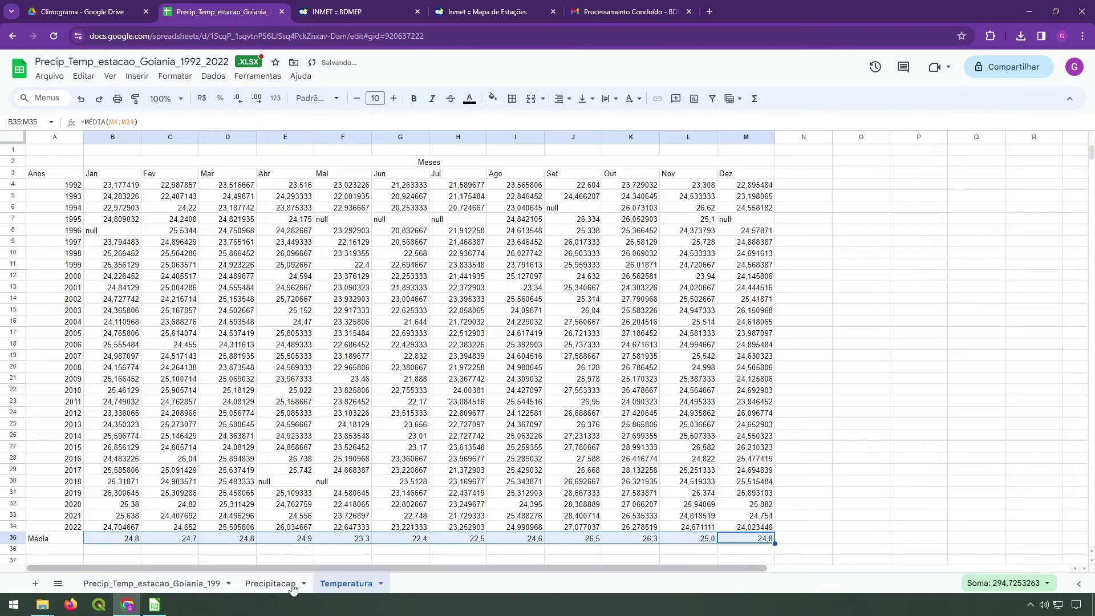
Reduce the monthly averages in B35:M35 of the Precipitacao sheet to one decimal place
left_click(271, 583)
left_click_drag(116, 538, 770, 540)
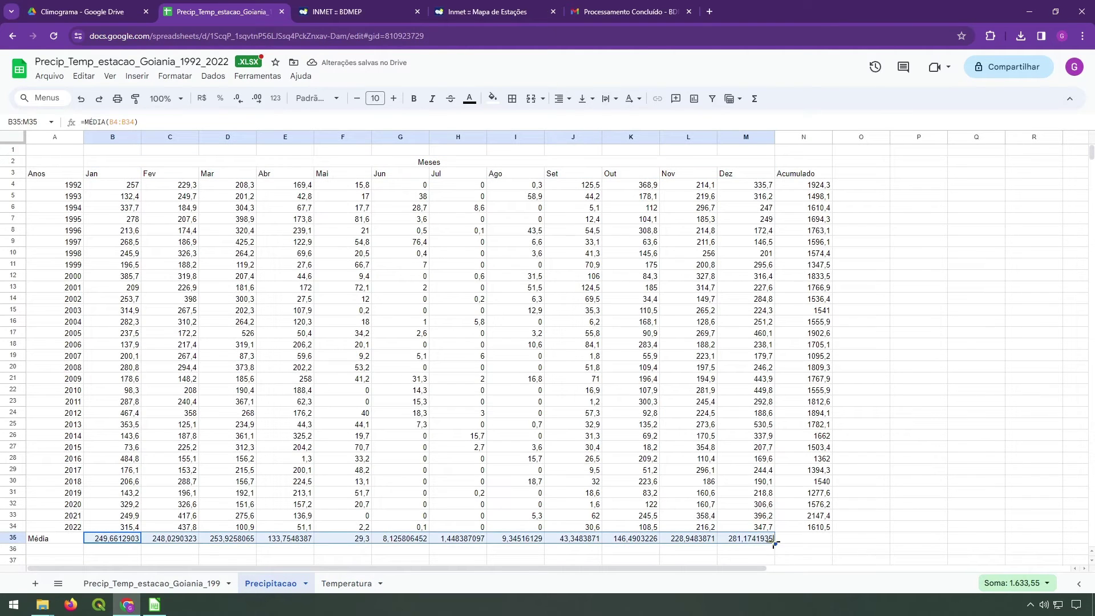
left_click(239, 101)
left_click(239, 102)
left_click(239, 101)
left_click(239, 102)
left_click(239, 101)
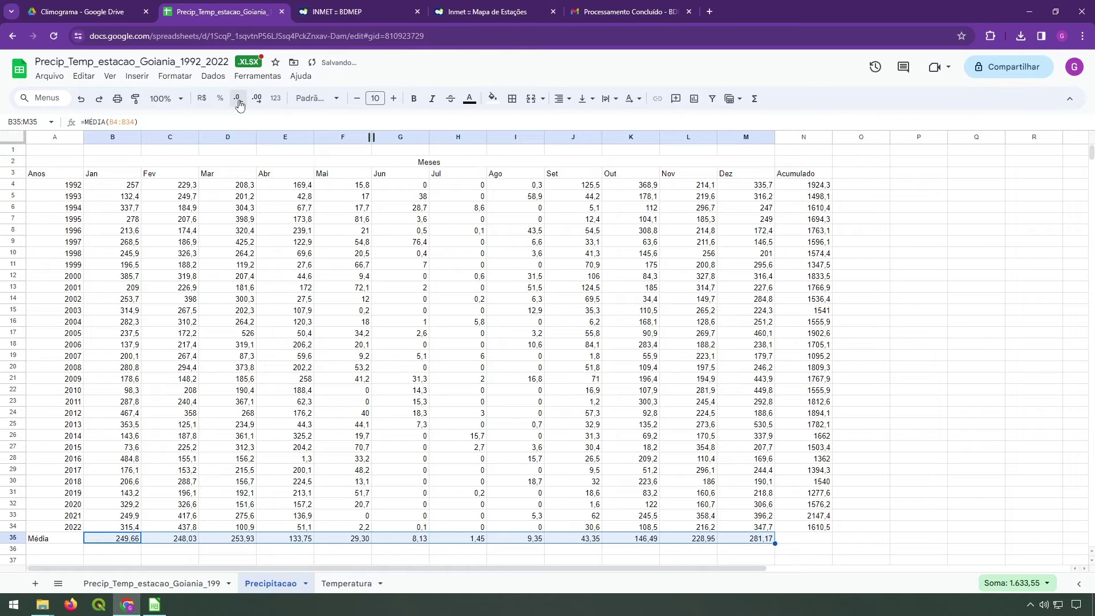
left_click(239, 102)
left_click_drag(810, 527, 810, 185)
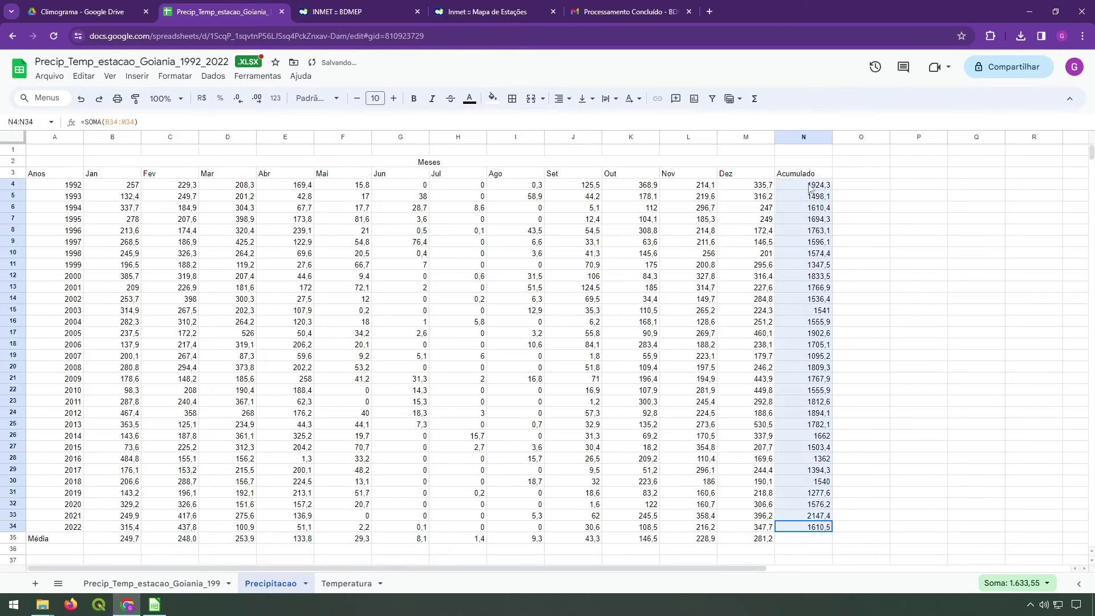
Add the column header Média in N3 of the Temperatura sheet
left_click(338, 590)
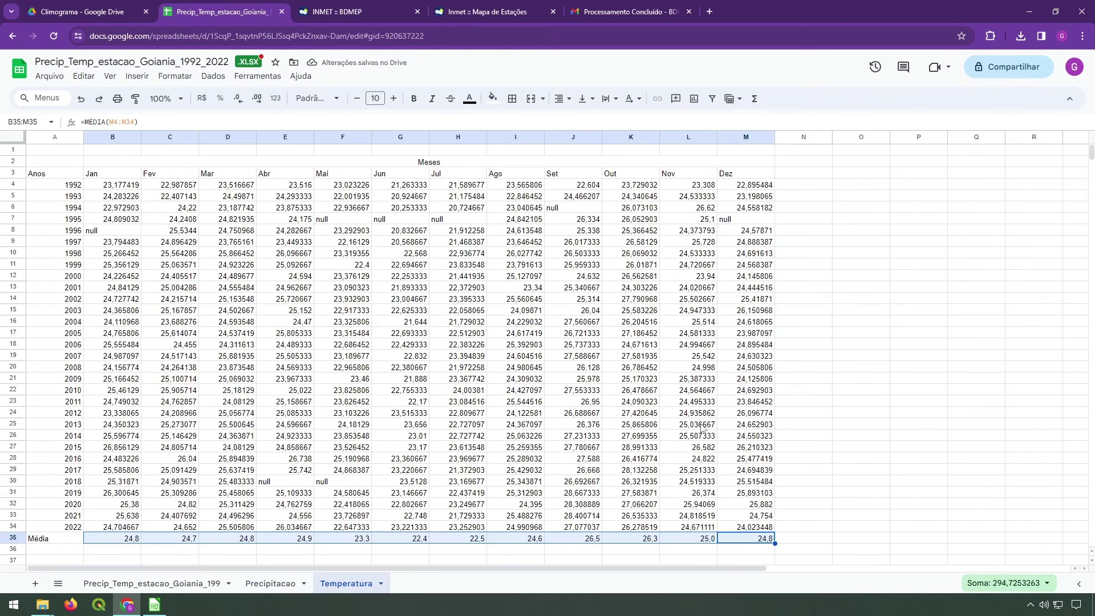
left_click(749, 529)
left_click(788, 174)
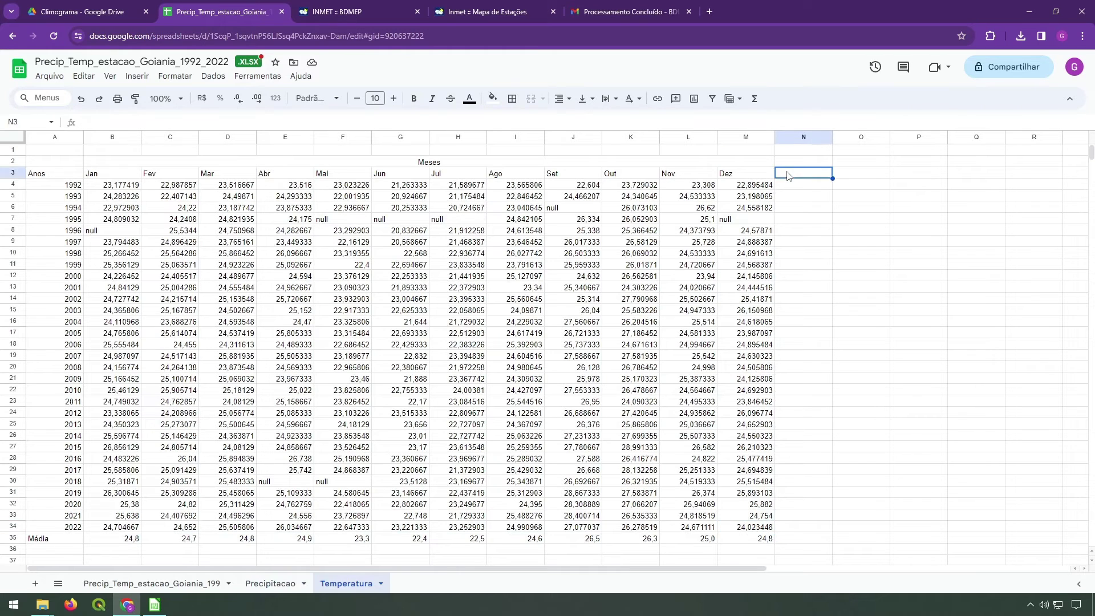
type("mÊ")
key("Return")
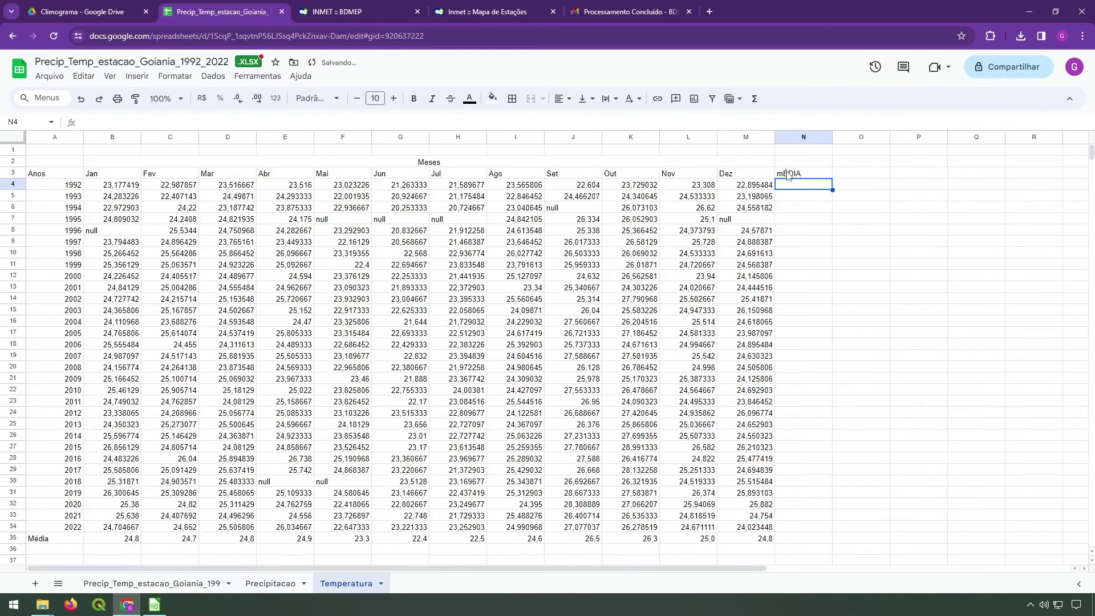
left_click(787, 175)
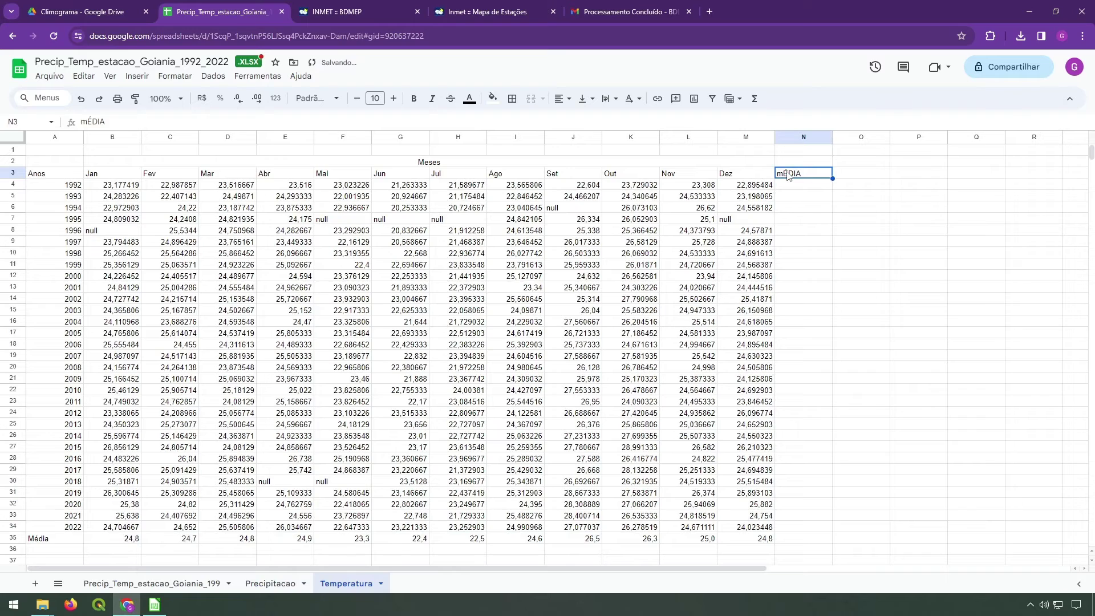
type("Média")
key("Return")
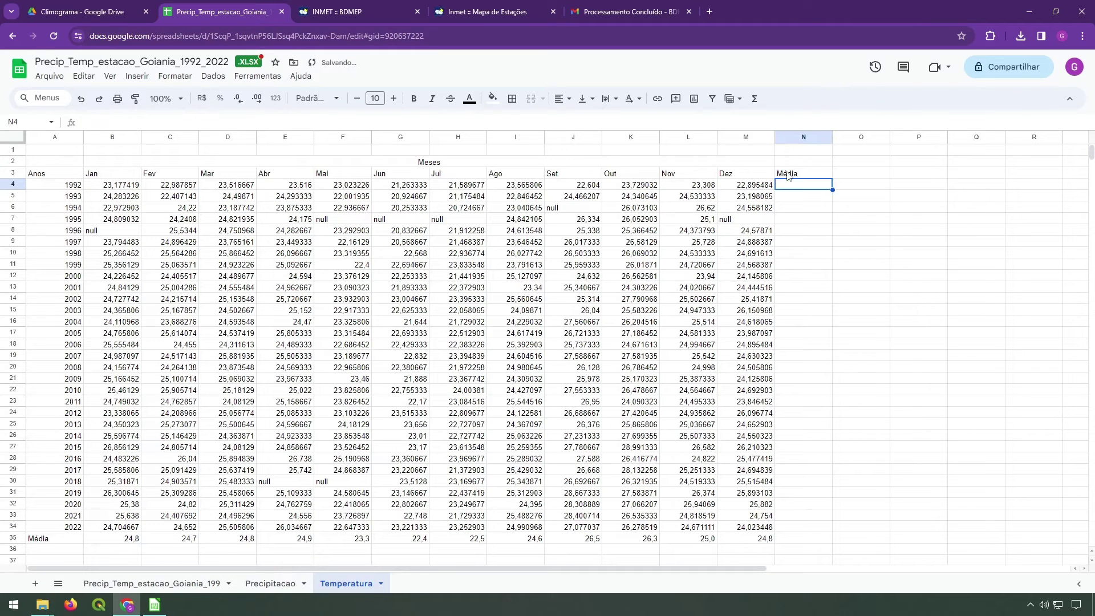
Calculate the 1992 mean temperature in N4 with =MÉDIA(B4:M4) and fill the formula down to N35
type("=")
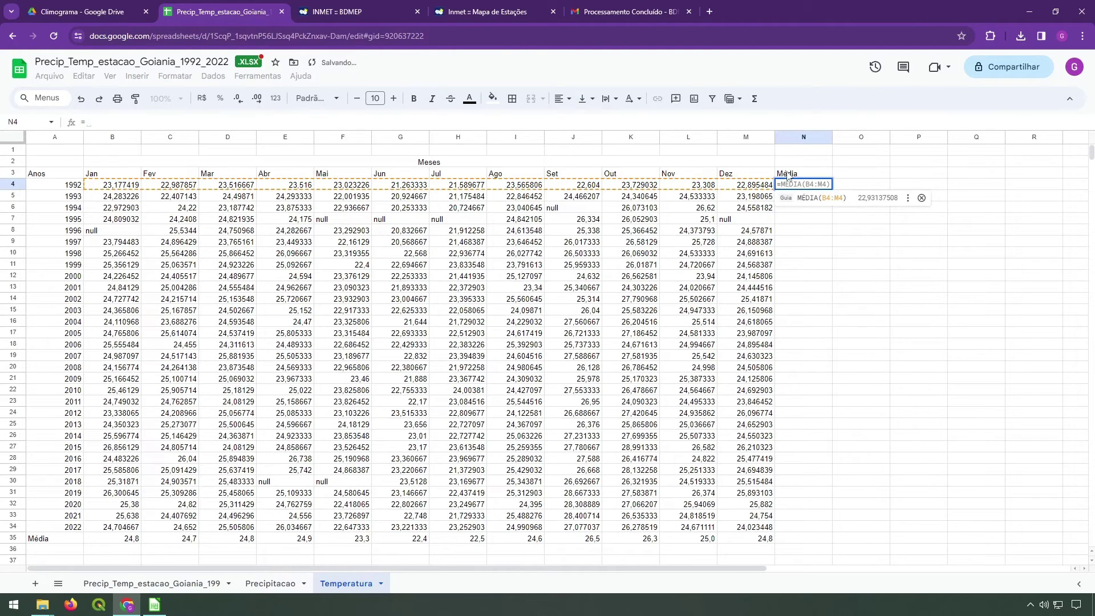
type("MÉDIA(")
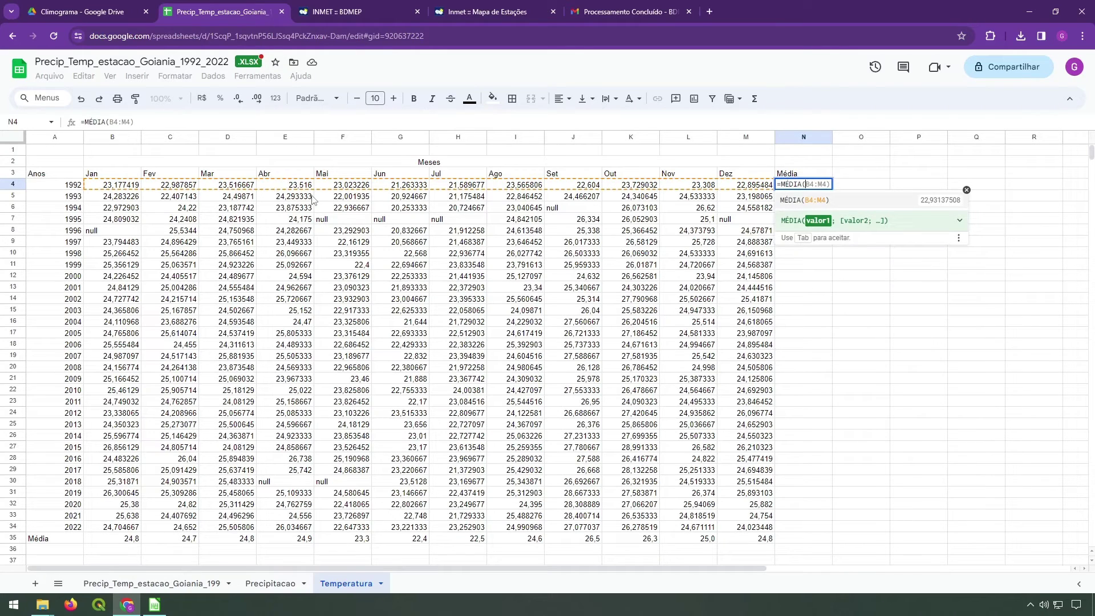
key("Tab")
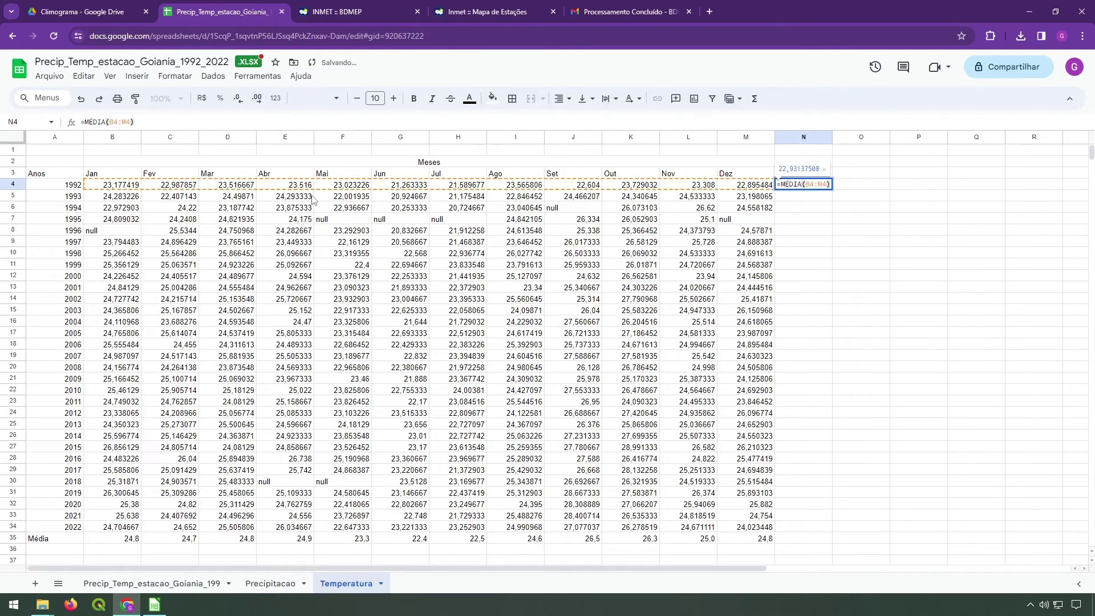
key("Return")
key("Up")
key("Down")
key("Up")
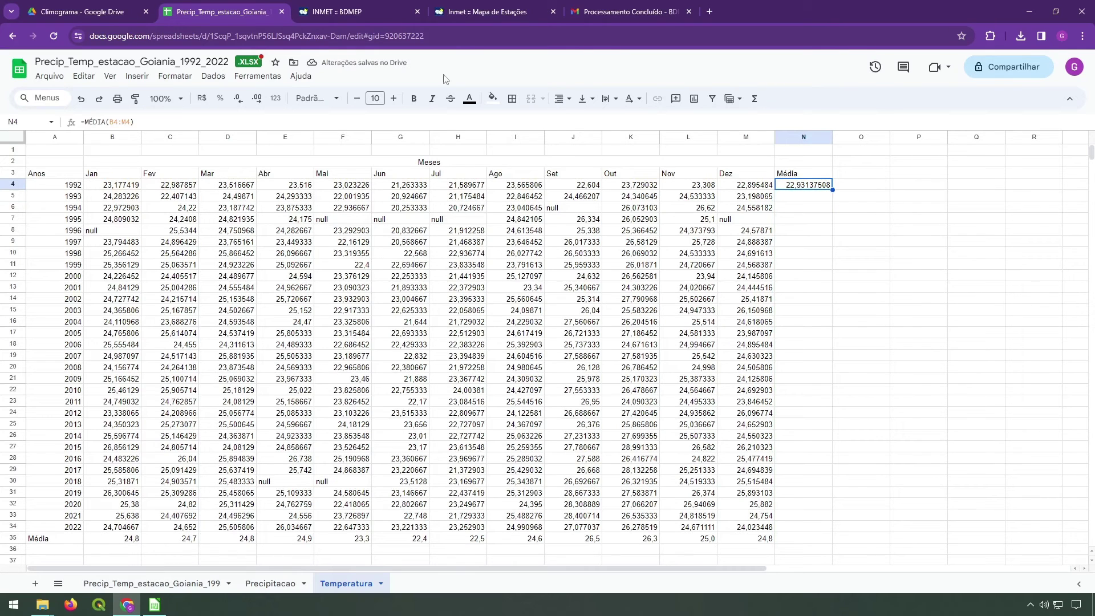
left_click(167, 127)
key("Return")
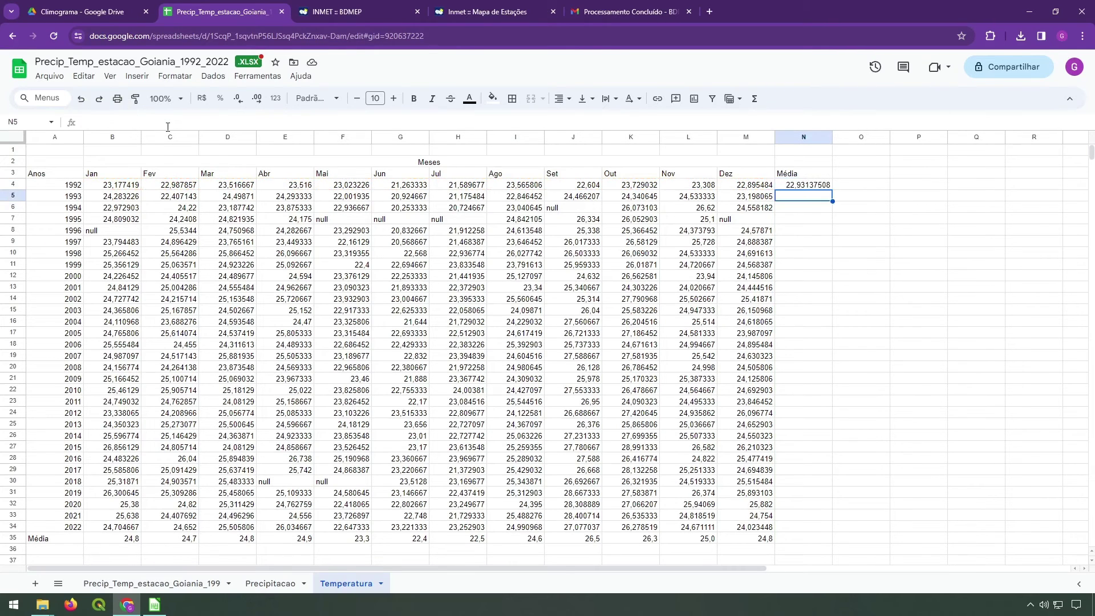
left_click(824, 184)
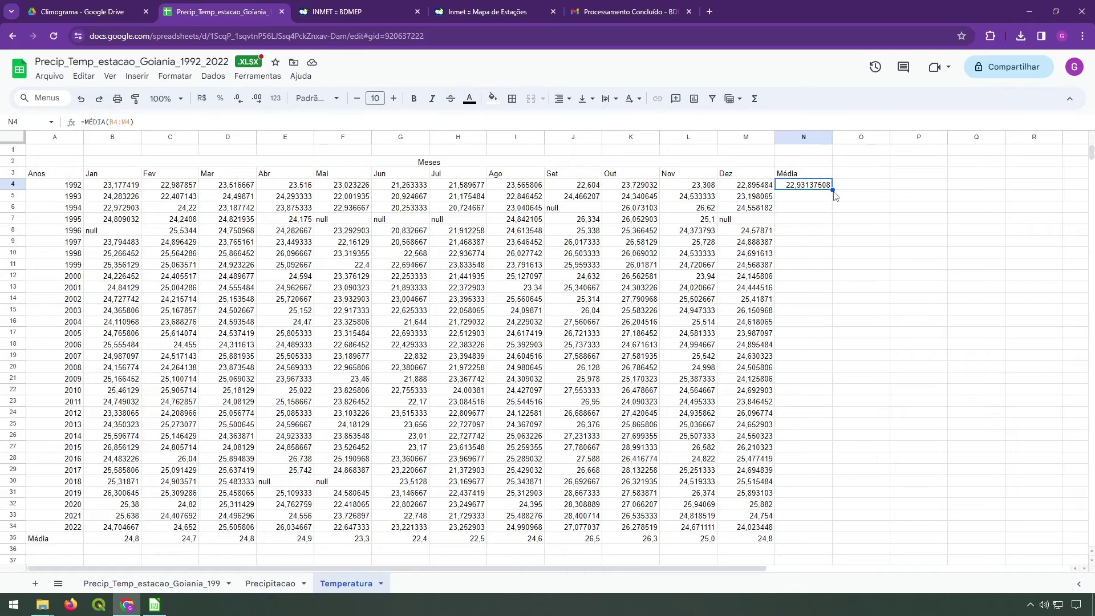
left_click_drag(832, 189, 822, 334)
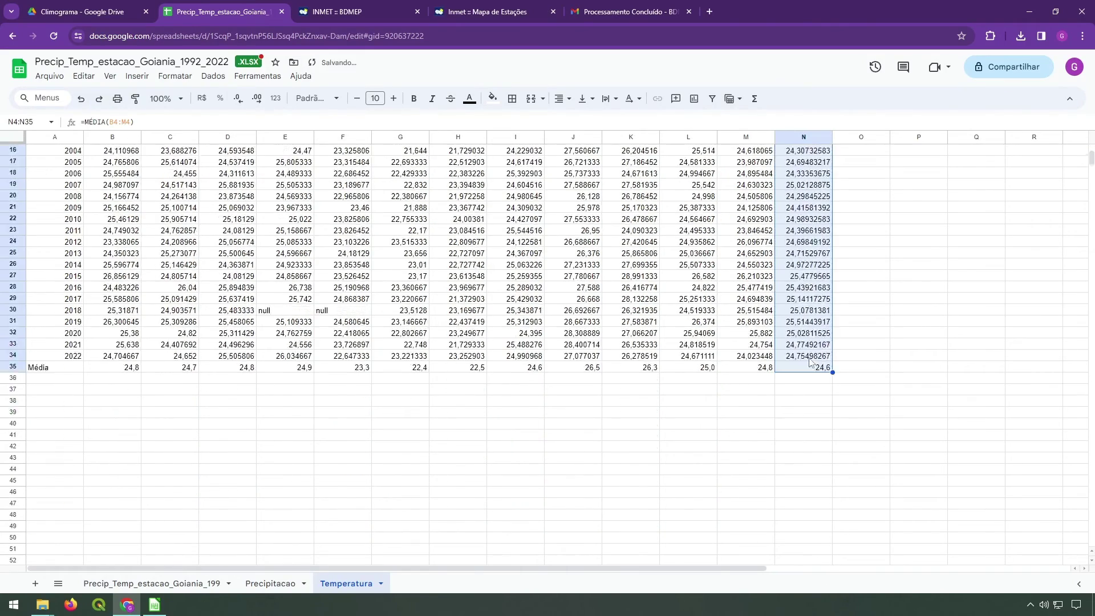
Reduce the temperature means in N4:N35 of the Temperatura sheet to one decimal place
scroll(798, 342, "up", 5)
left_click(239, 99)
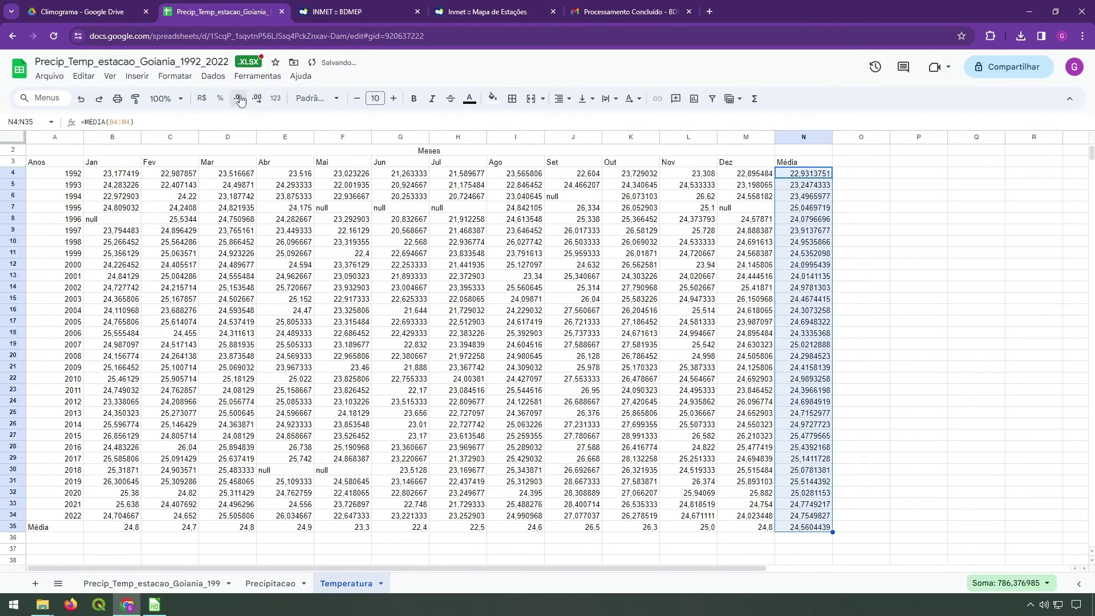
left_click(239, 98)
left_click(239, 98)
left_click(239, 99)
left_click(239, 99)
left_click(239, 99)
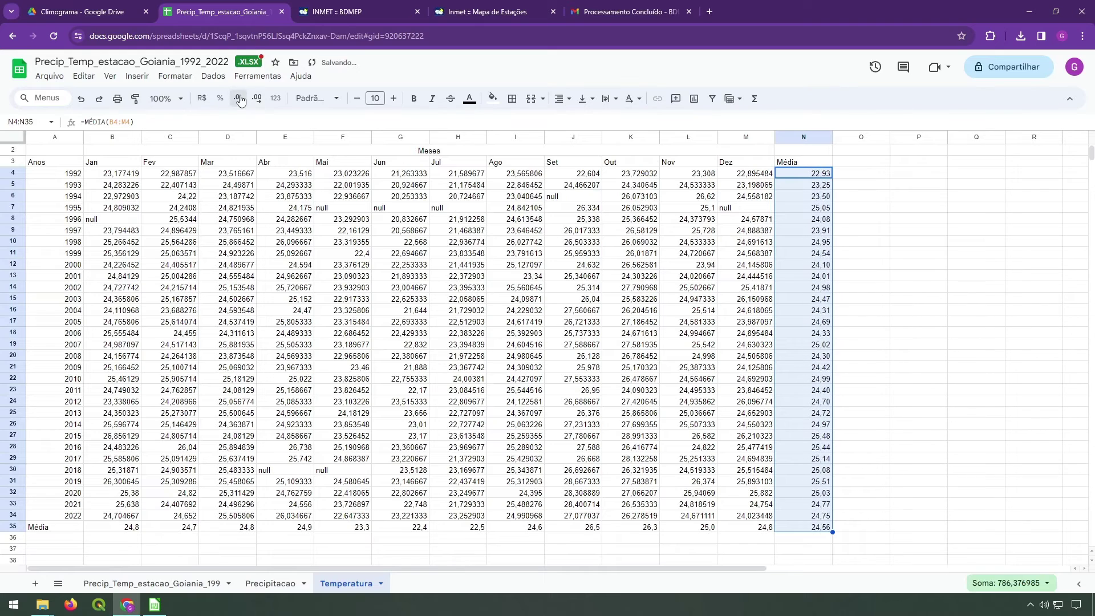
left_click(239, 98)
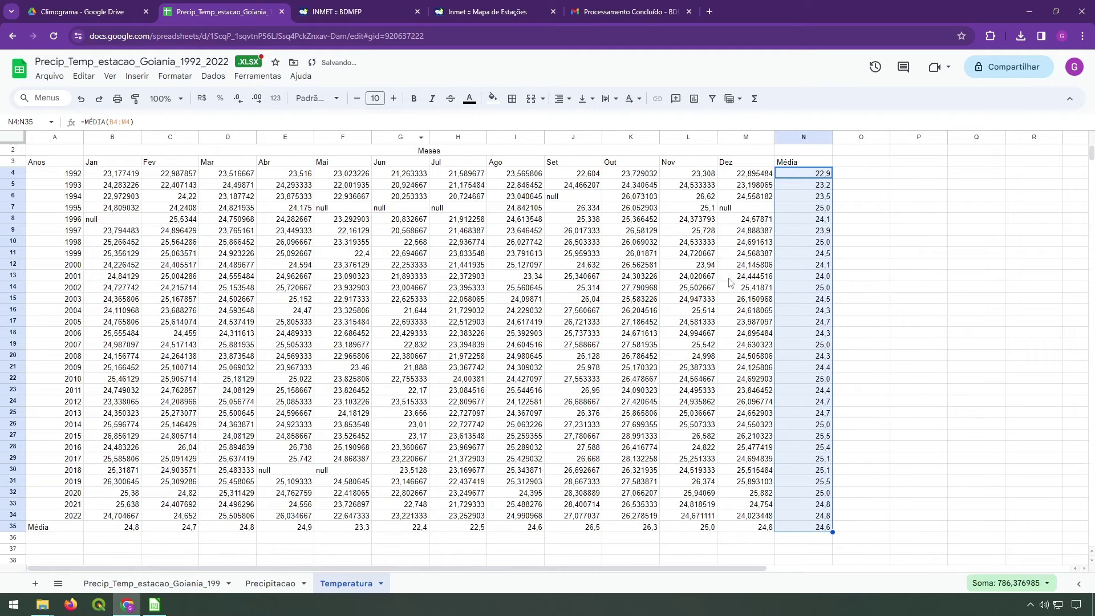
Insert a line chart of the temperature means in N4:N35 and add a linear trendline to its series
left_click(137, 76)
left_click(202, 184)
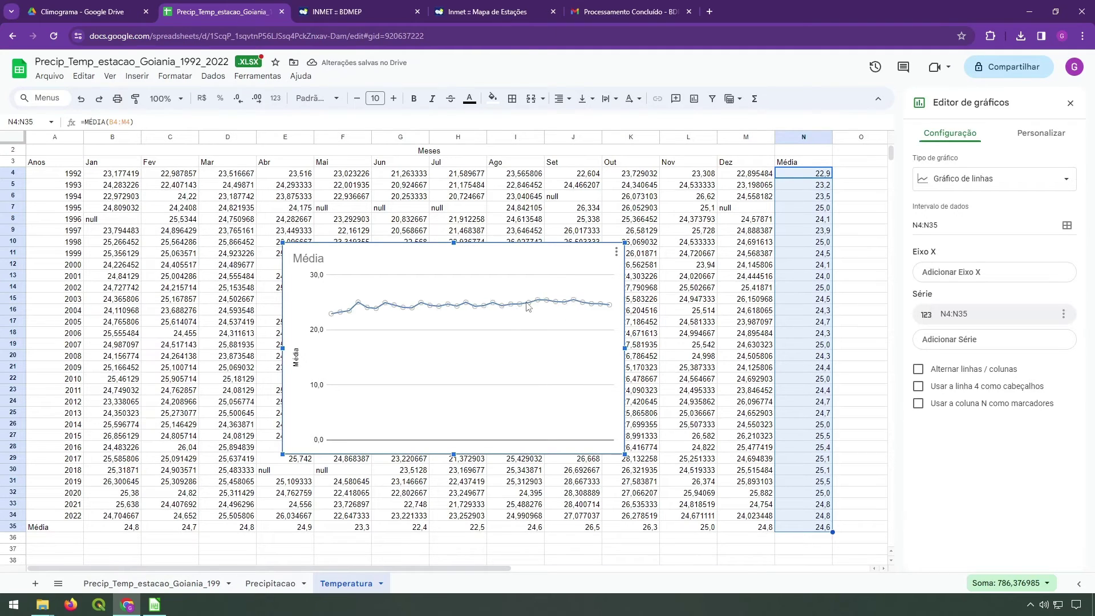
right_click(527, 306)
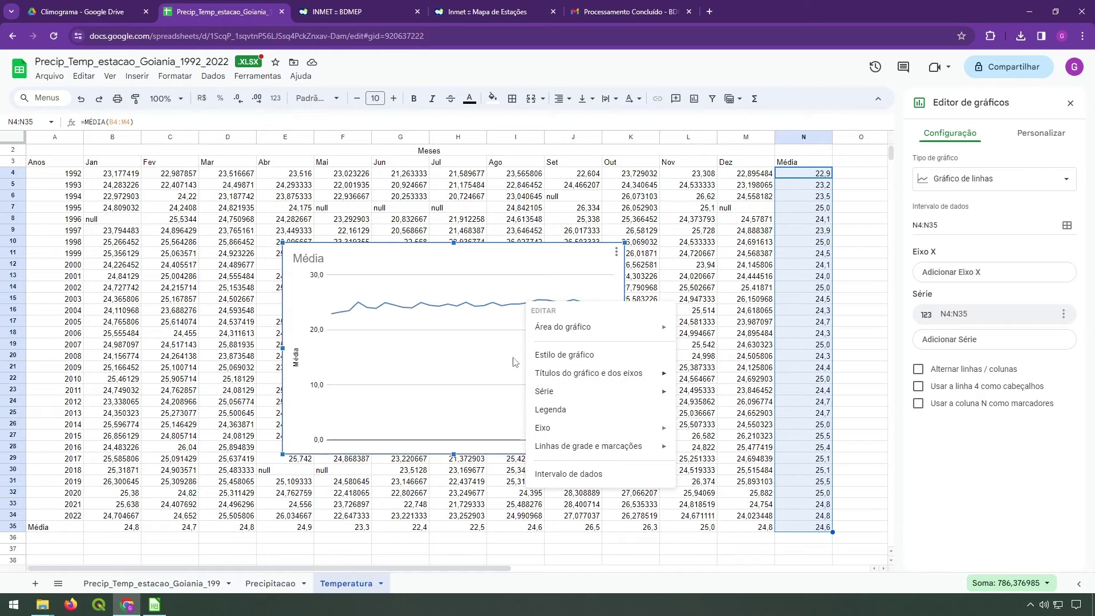
left_click(505, 311)
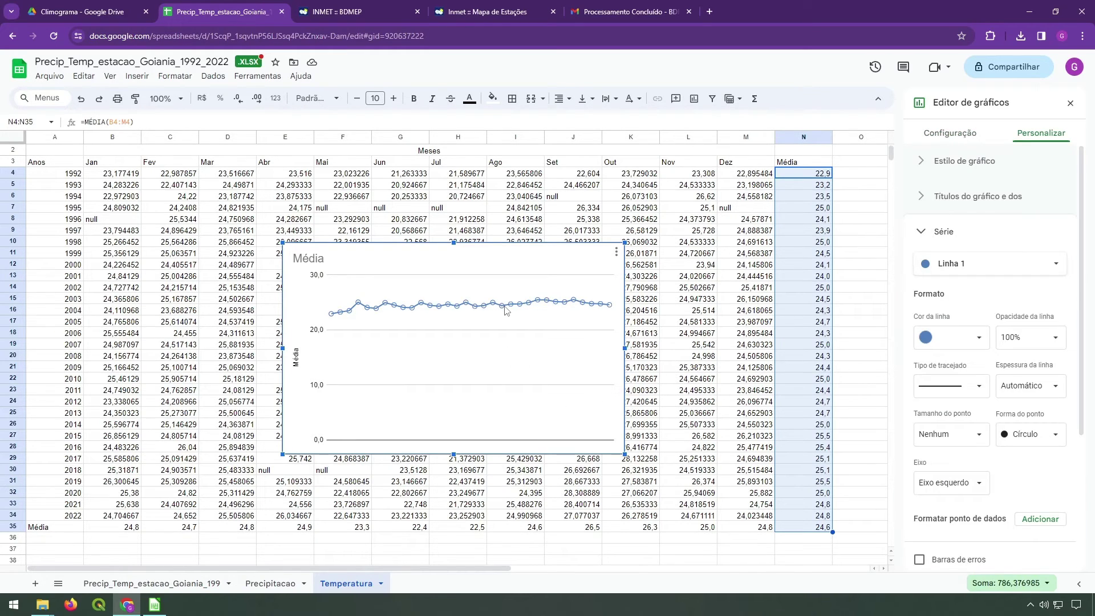
right_click(504, 311)
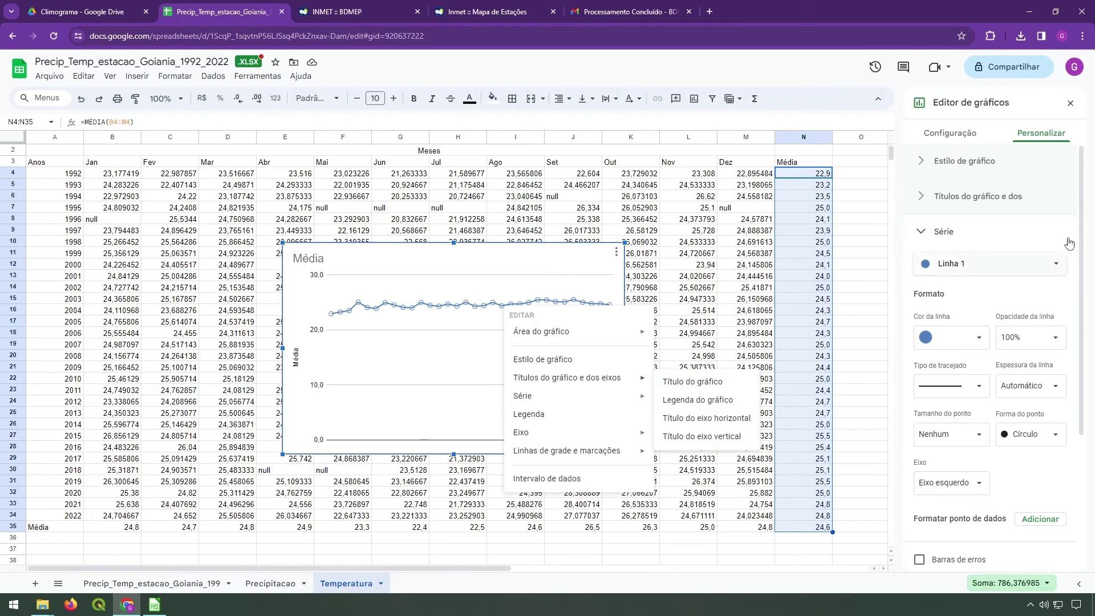
scroll(1064, 450, "down", 1)
scroll(1064, 450, "down", 3)
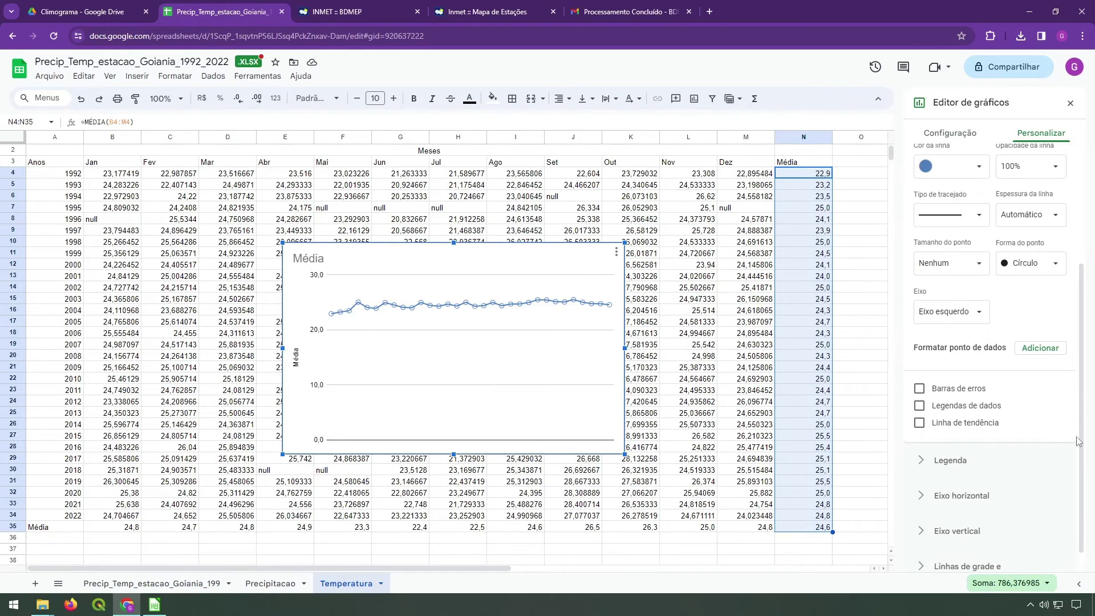
left_click(919, 399)
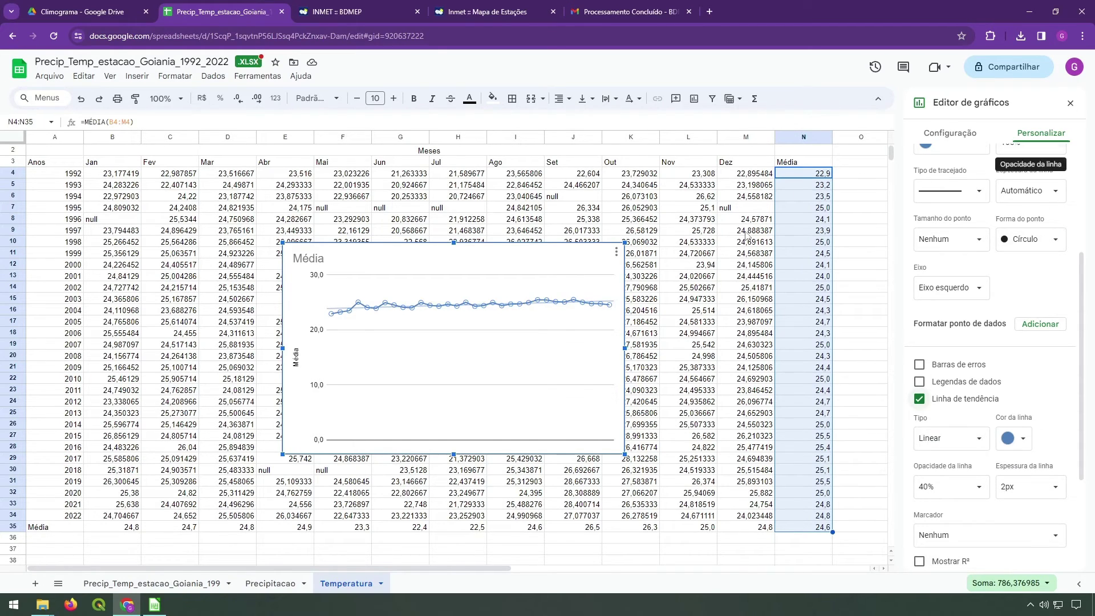
Undo the trendline and the insertion of the Média line chart
left_click(866, 301)
key("ctrl+z")
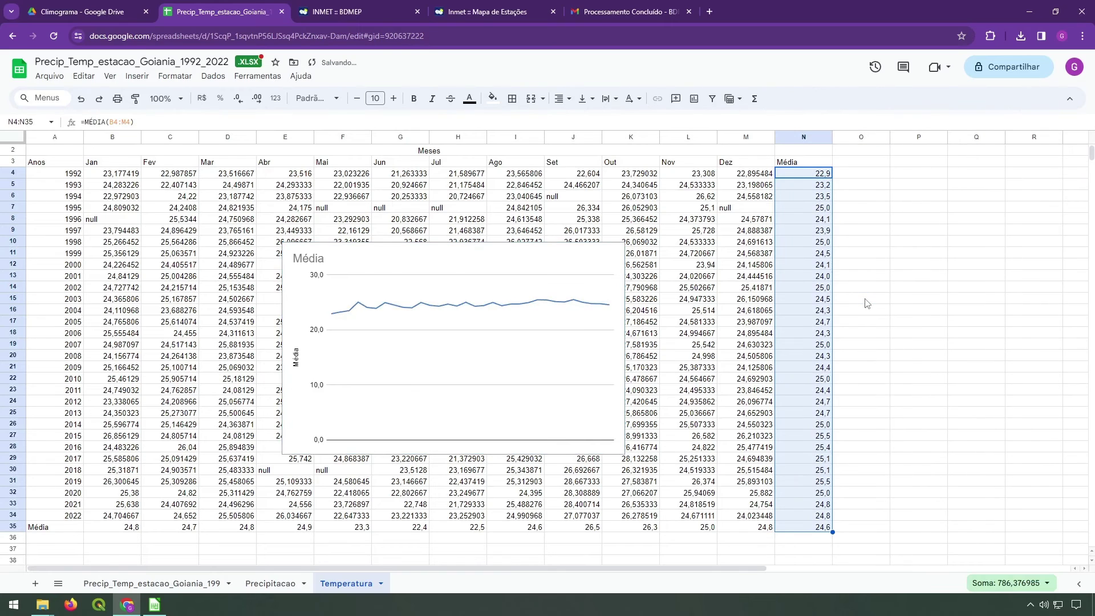
key("ctrl+z")
left_click(866, 303)
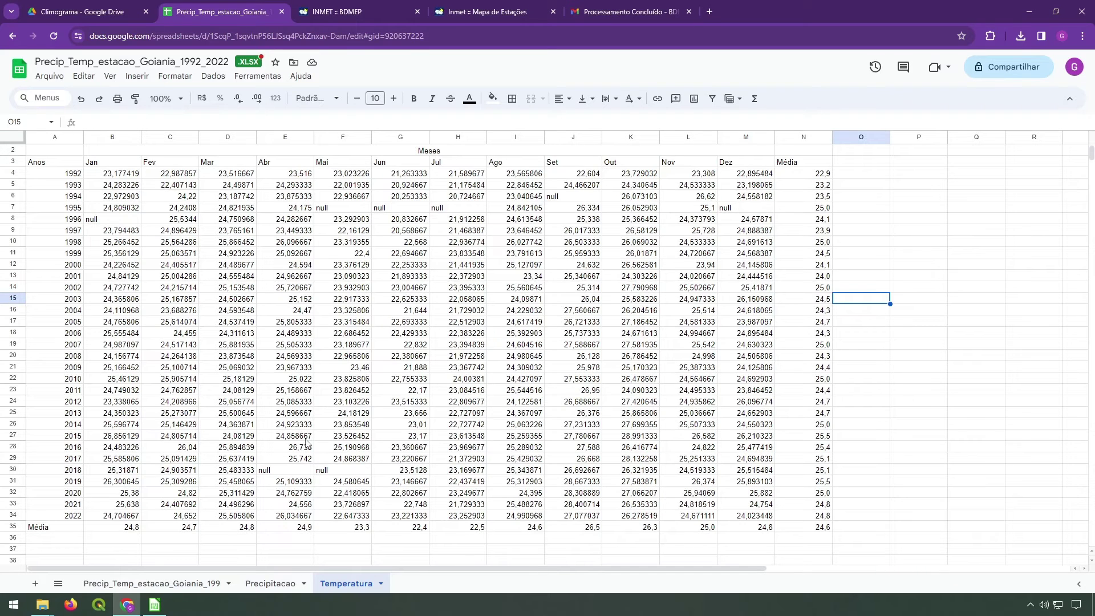
Examine the null cells in the 1994 and 1995 rows of the Temperatura sheet
left_click(163, 587)
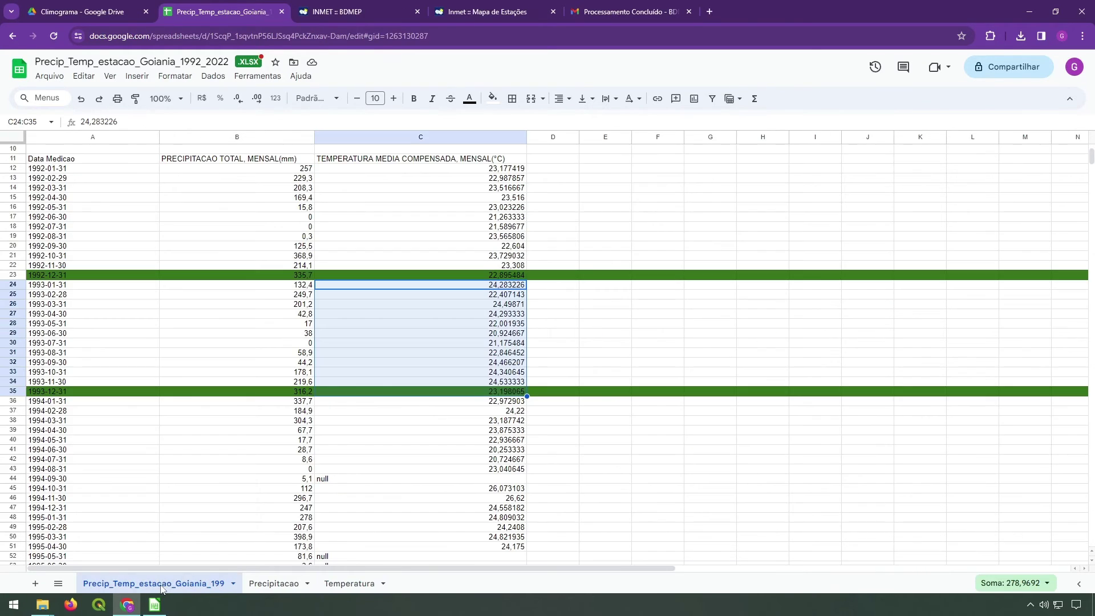
left_click(349, 584)
left_click(329, 206)
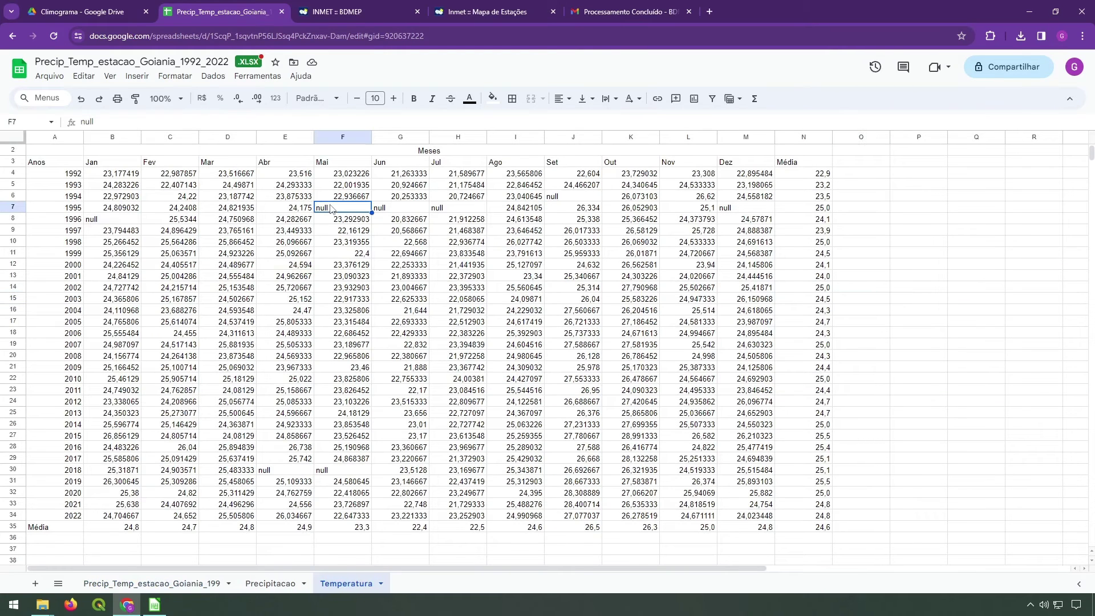
left_click(407, 211)
left_click(456, 211)
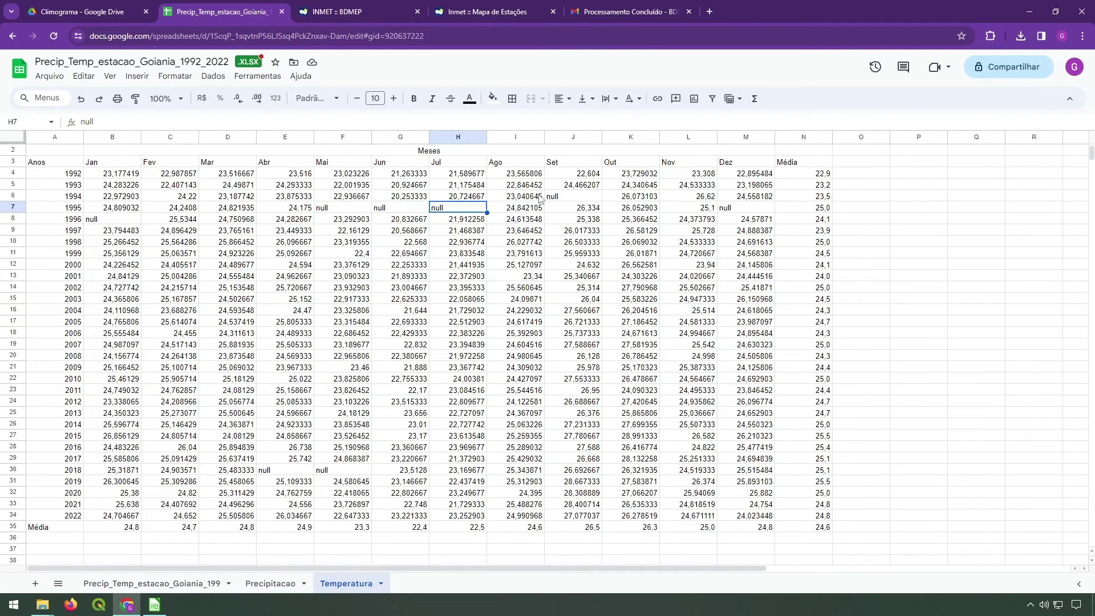
left_click(582, 198)
left_click(737, 211)
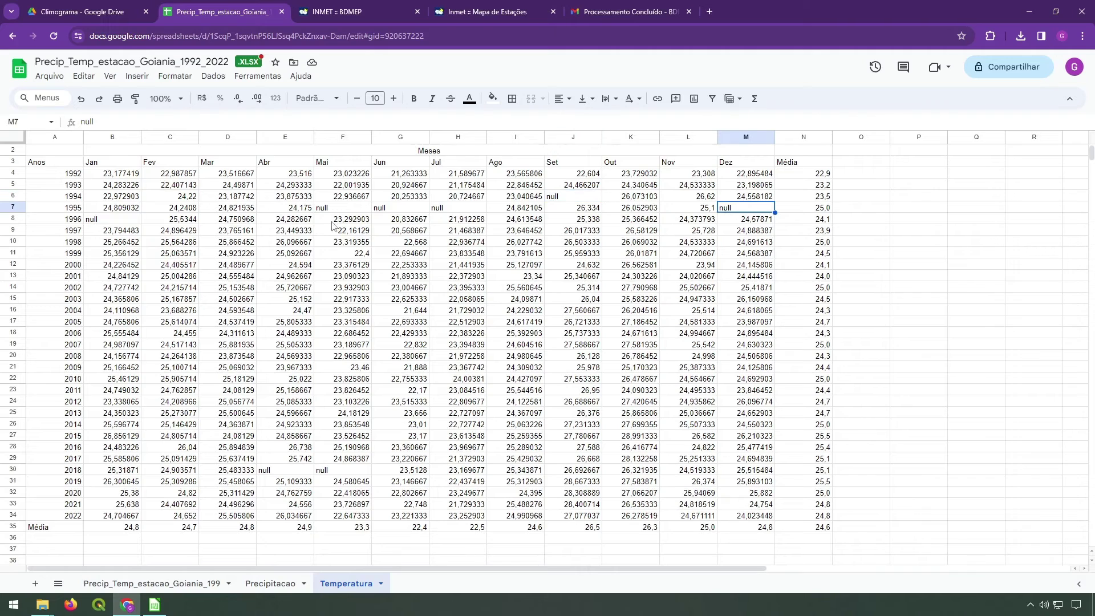
left_click(106, 199)
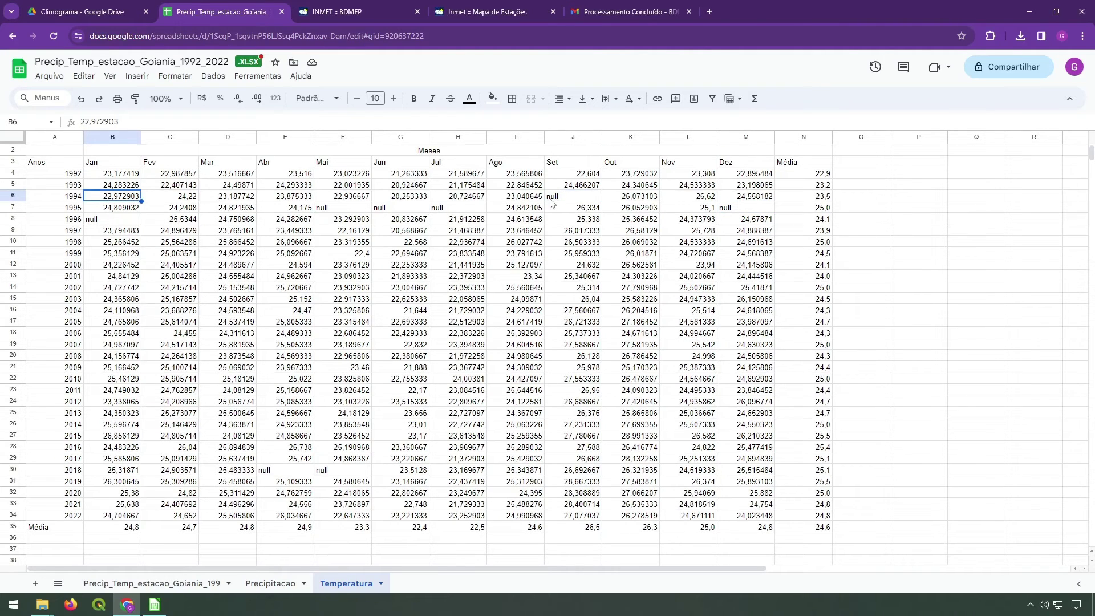
Review the 1994 monthly temperatures in C36:C47 of the raw data sheet and return to the Temperatura sheet
left_click(166, 583)
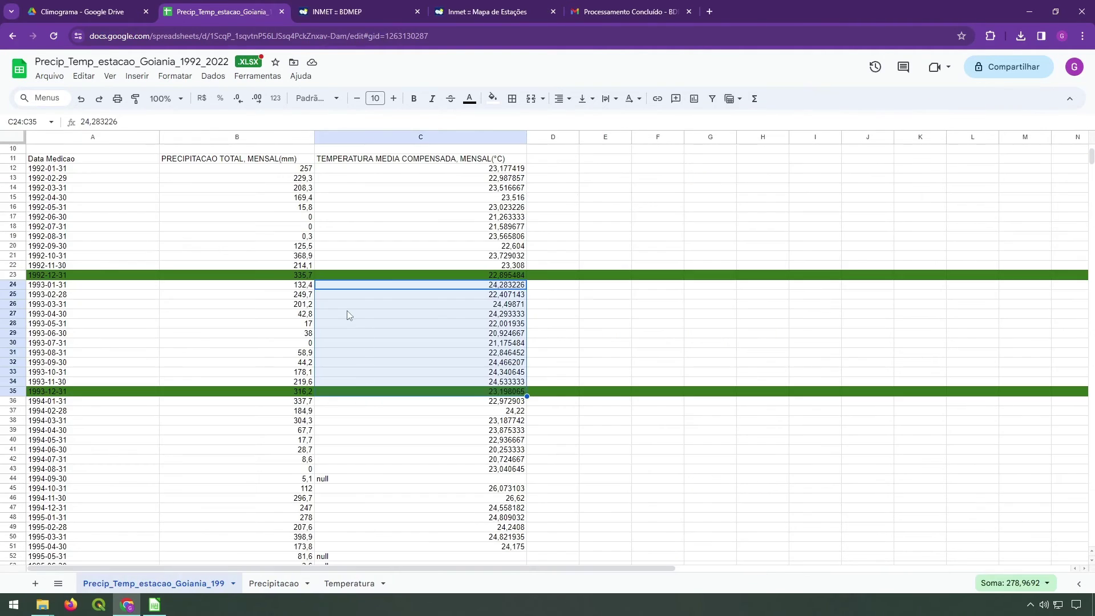
scroll(370, 393, "down", 2)
left_click_drag(409, 336, 425, 442)
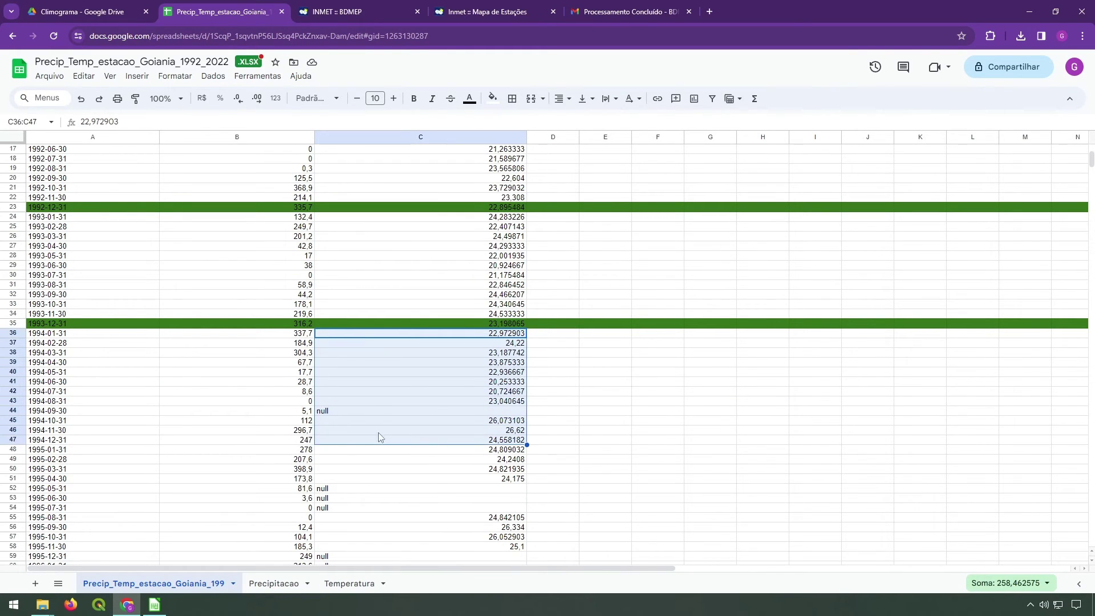
left_click(272, 583)
left_click(347, 583)
left_click(565, 266)
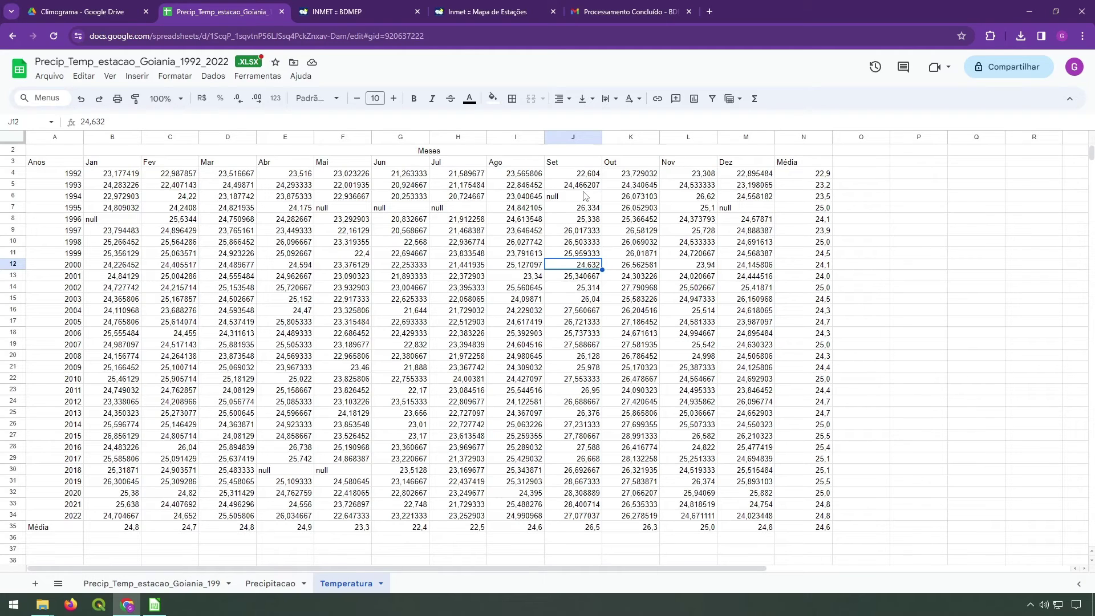
Check the 1994 mean formula in N6 and the 1995 mean formula in N7 of Temperatura_media in LibreOffice Calc
left_click(822, 198)
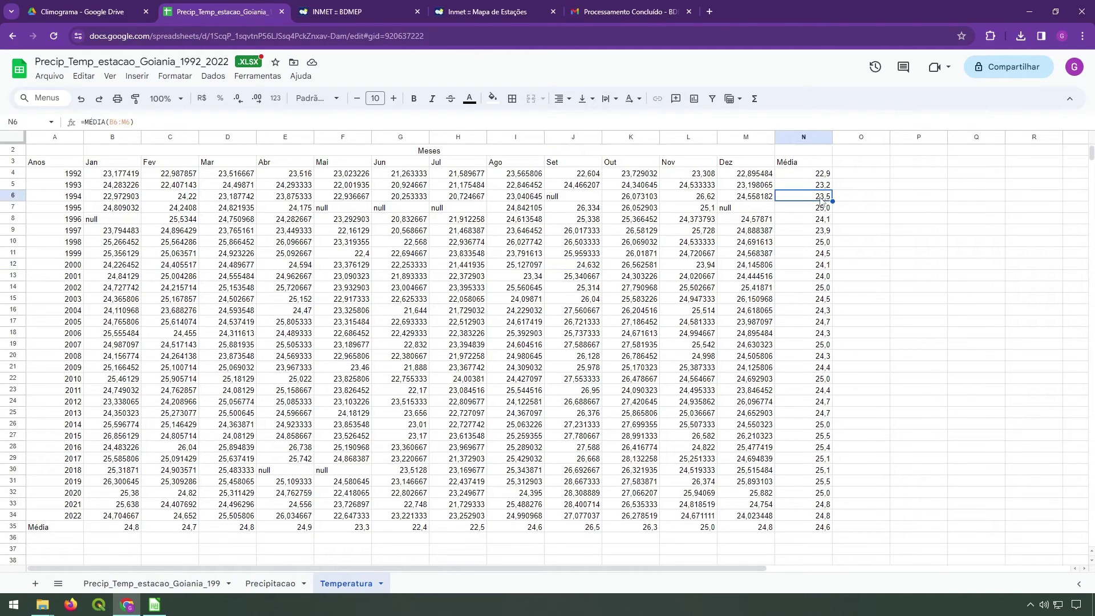
left_click(154, 604)
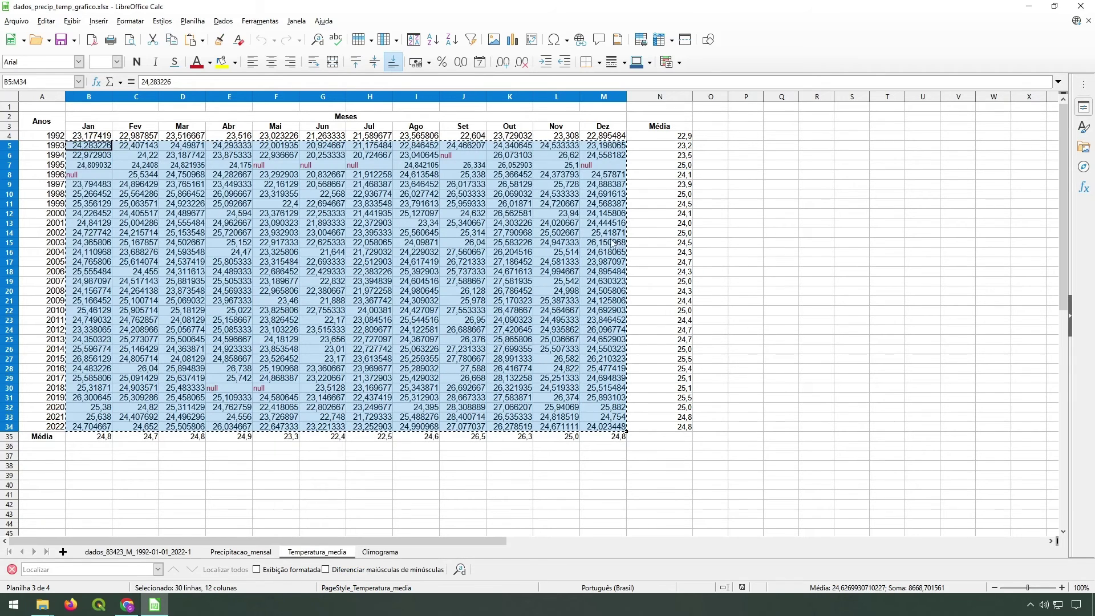
left_click(672, 173)
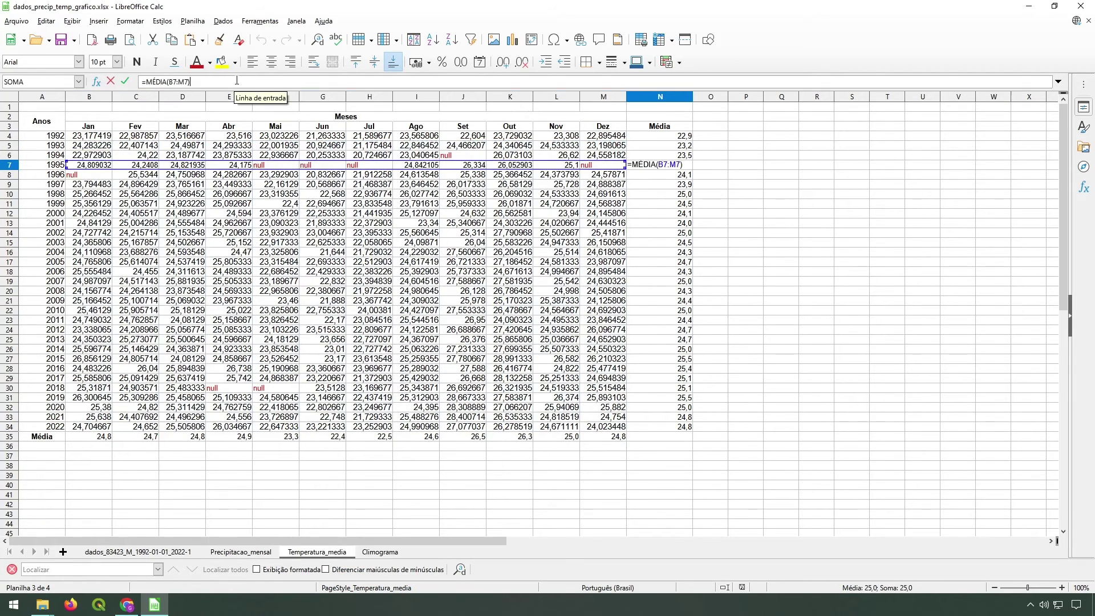
left_click(127, 605)
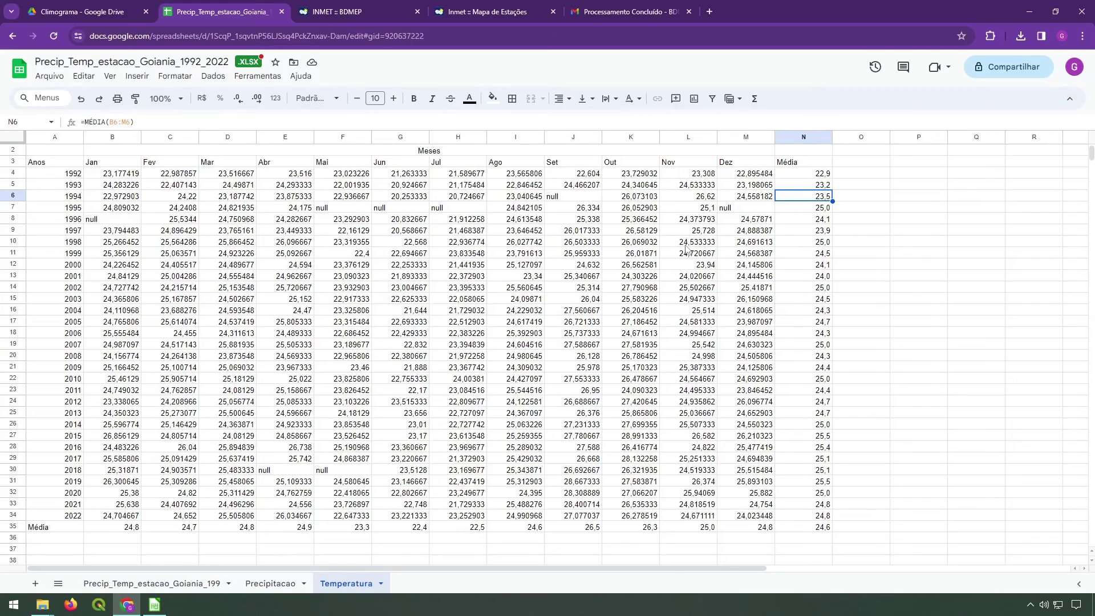
Compare the null September 1994 value in J6 with the 1994 mean in N6 and the remaining September temperatures
left_click(855, 198)
left_click(813, 199)
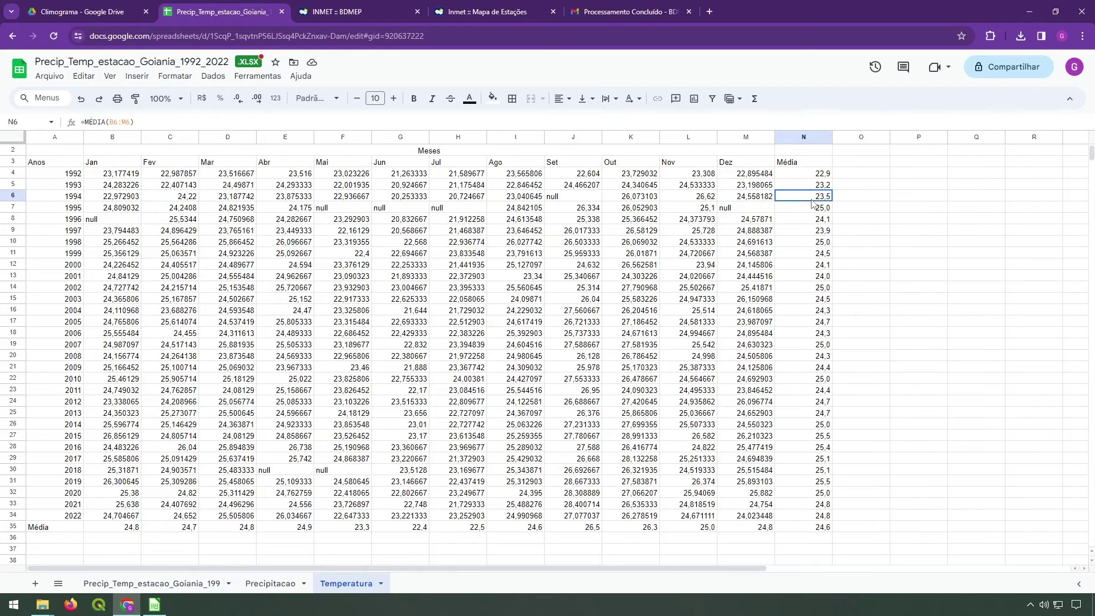
left_click(570, 198)
left_click(820, 200)
left_click(569, 198)
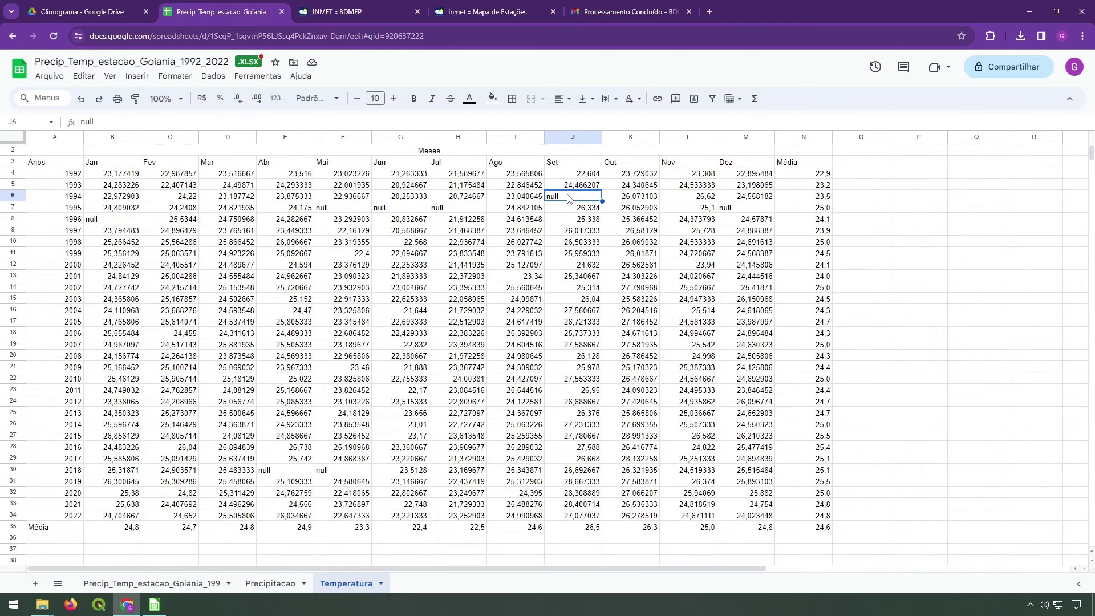
left_click_drag(577, 219, 576, 516)
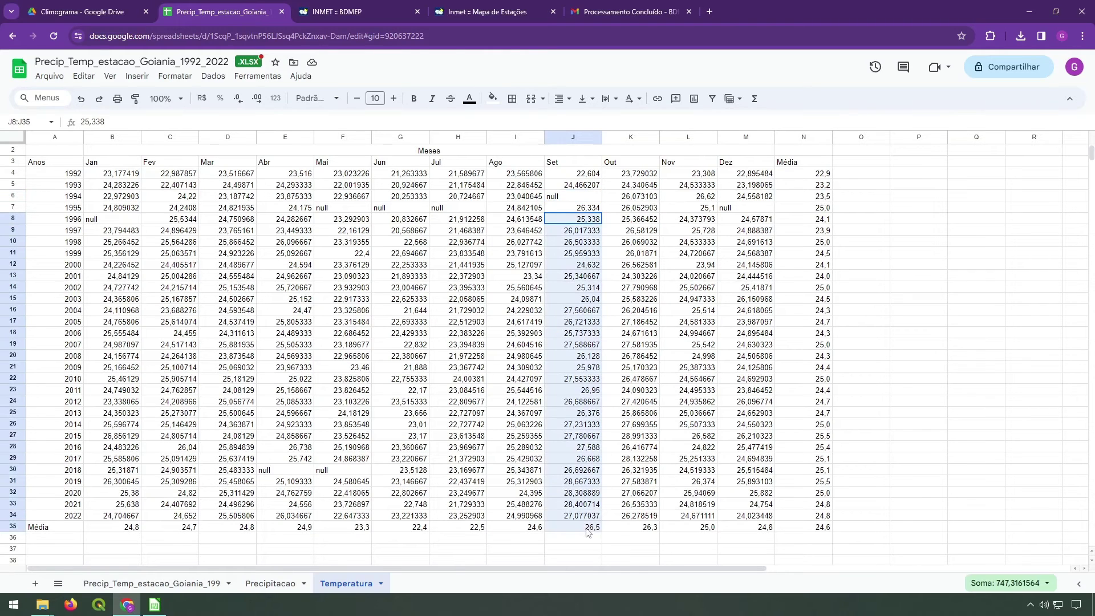
left_click(575, 200)
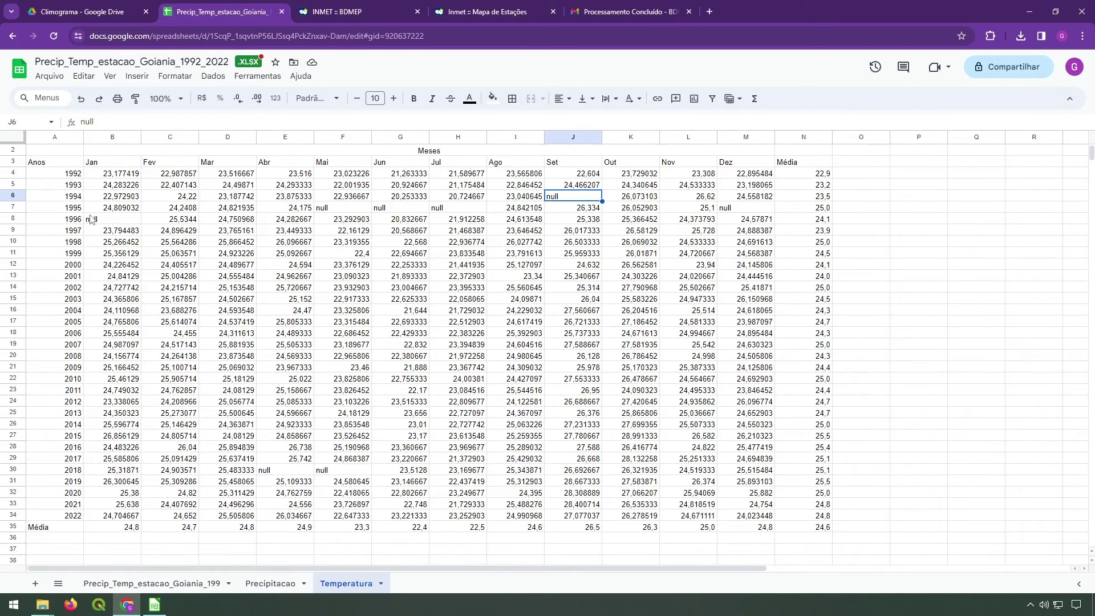
Examine the 1995 monthly temperatures in B7:M7, including the null months, and the mean formula in N7
left_click(12, 208)
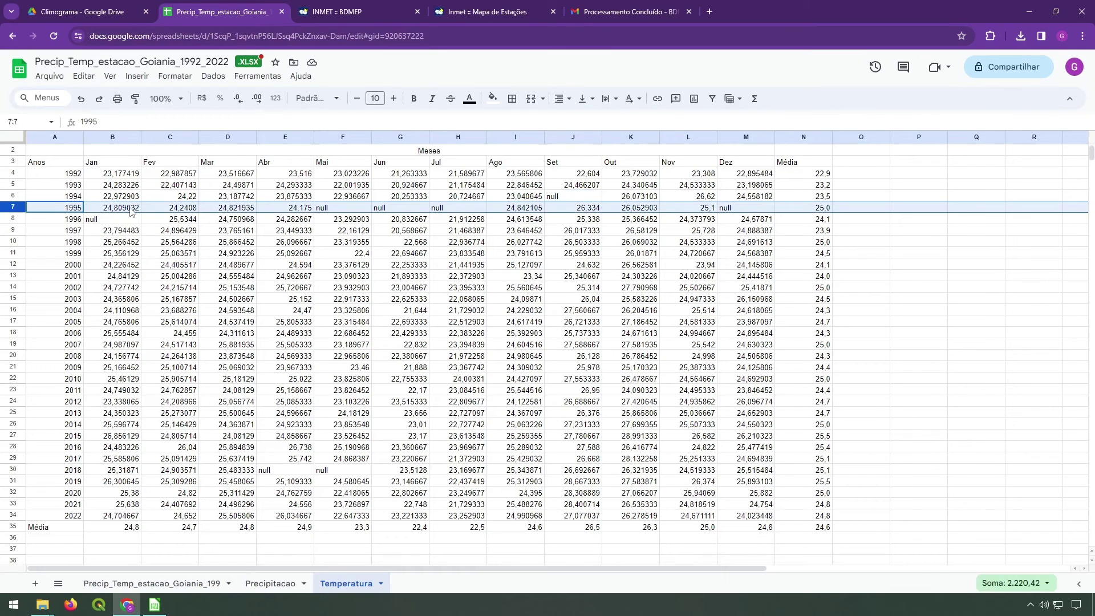
left_click_drag(131, 212, 648, 212)
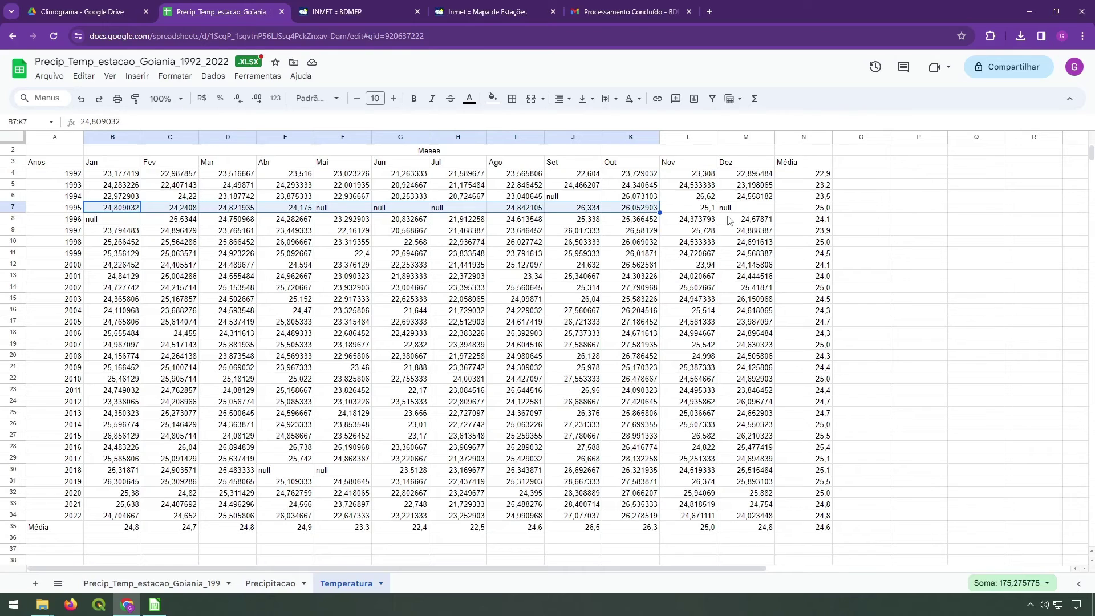
left_click(700, 220)
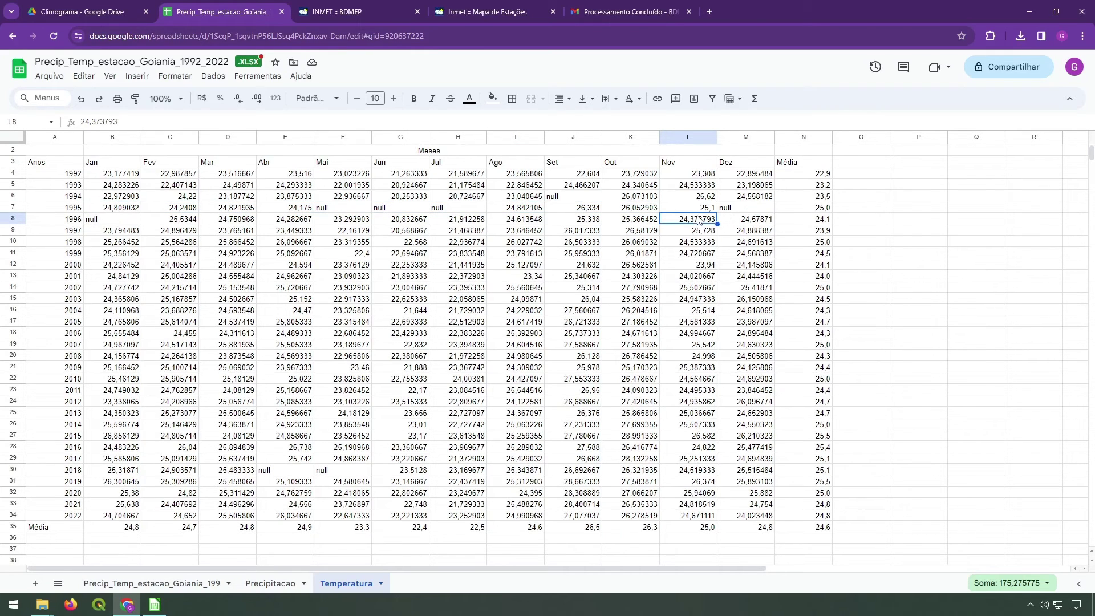
left_click(811, 208)
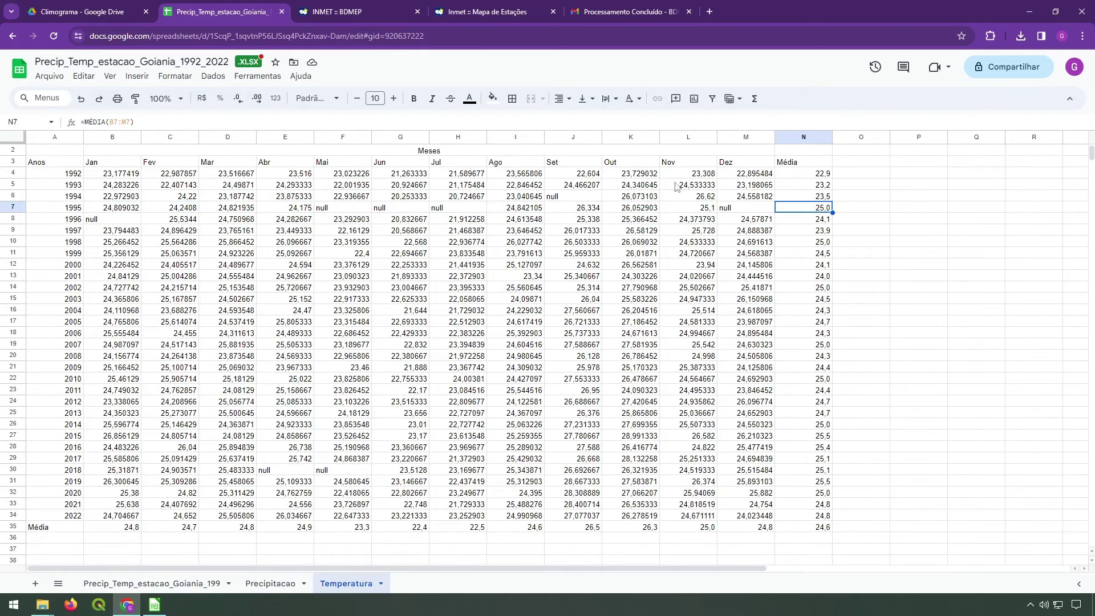
left_click(332, 117)
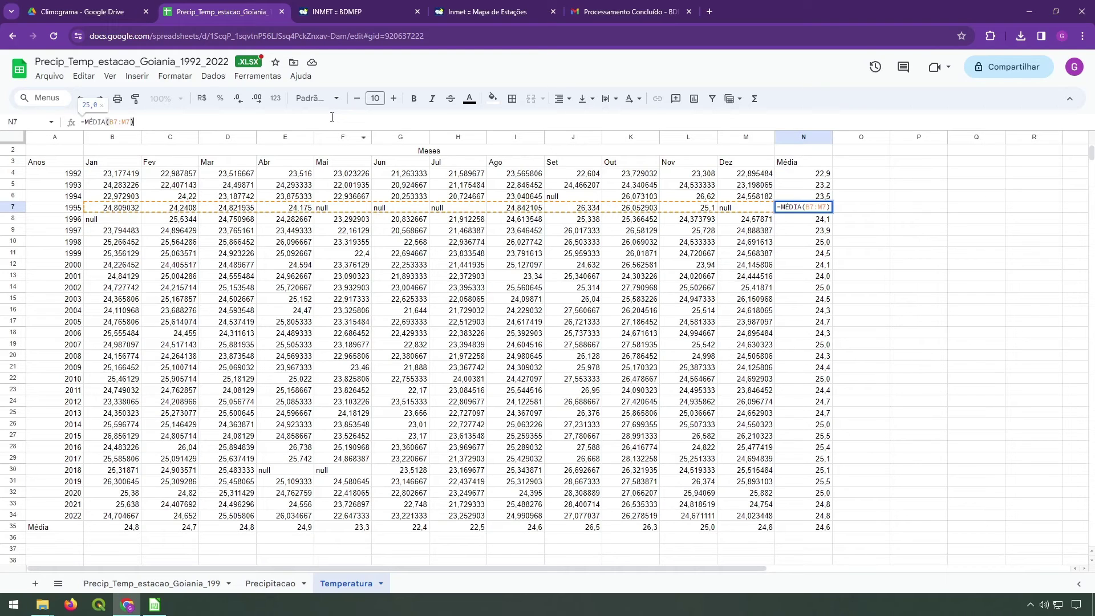
key("Return")
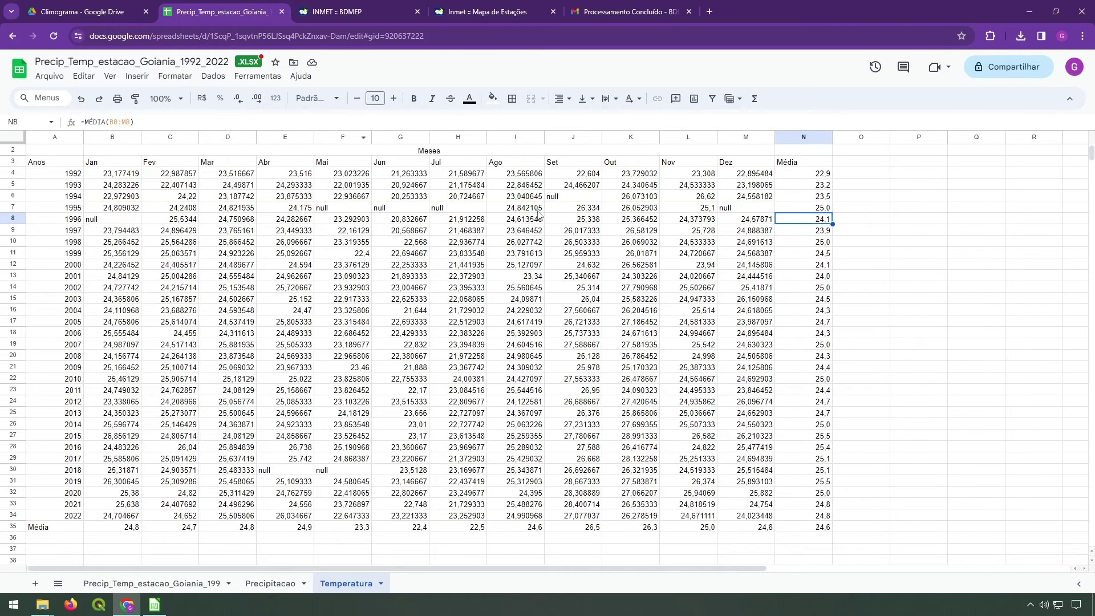
left_click(425, 208)
left_click(186, 208)
left_click(563, 207)
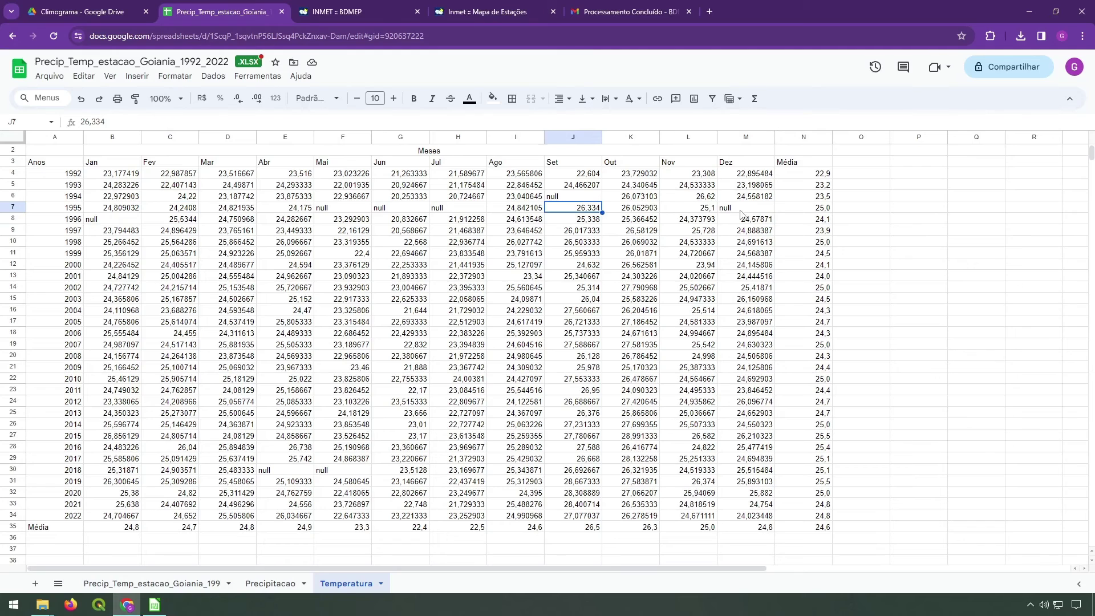
left_click_drag(740, 210, 114, 208)
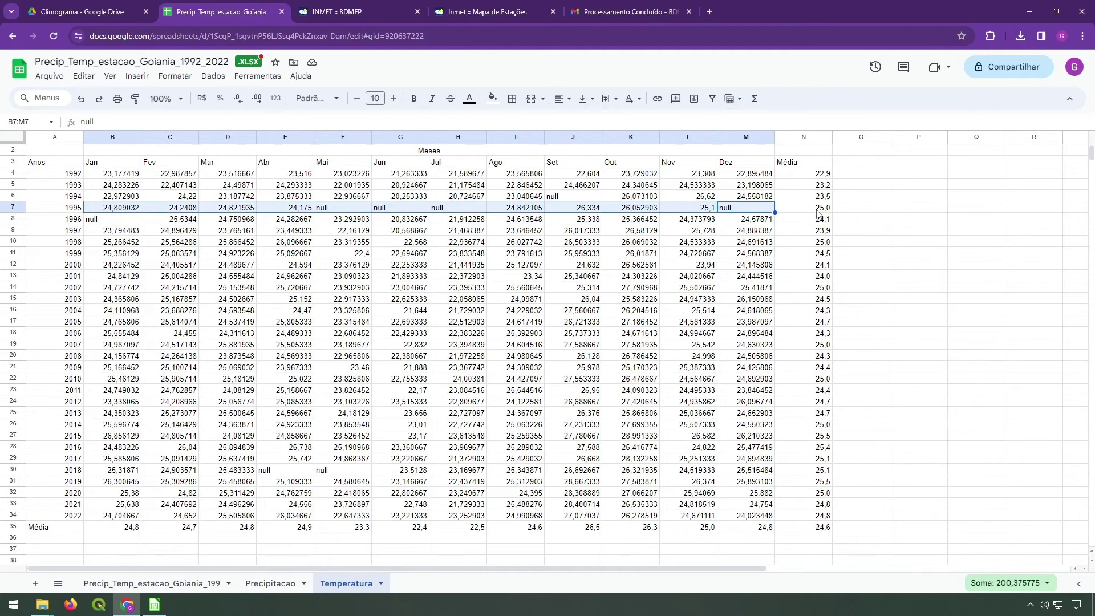
Set the text color of the 1995 row in the Temperatura sheet to red
left_click(327, 211)
left_click(16, 207)
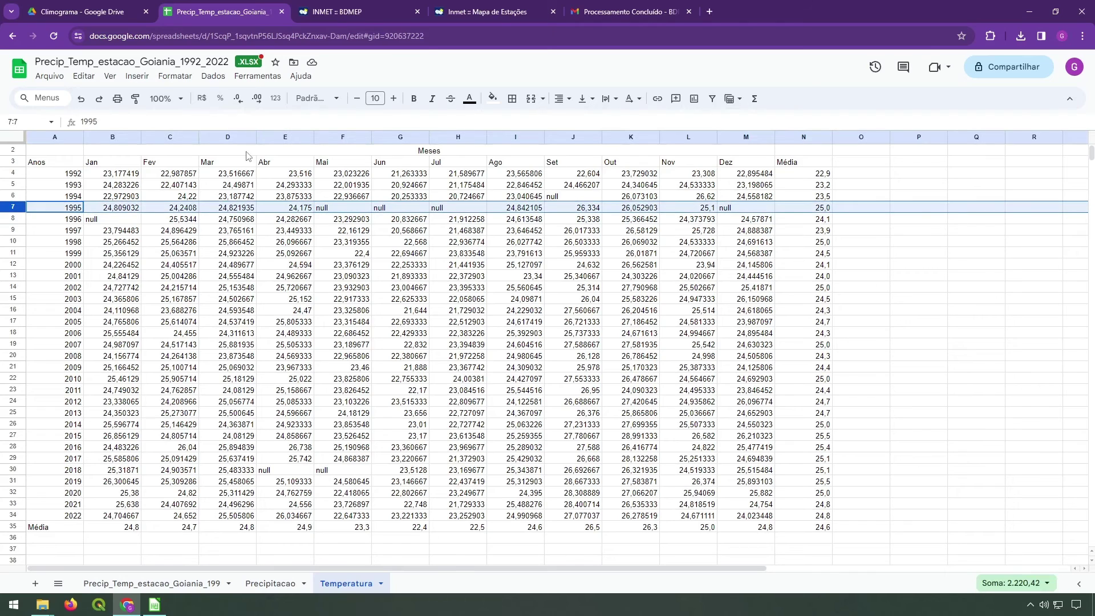
left_click(473, 104)
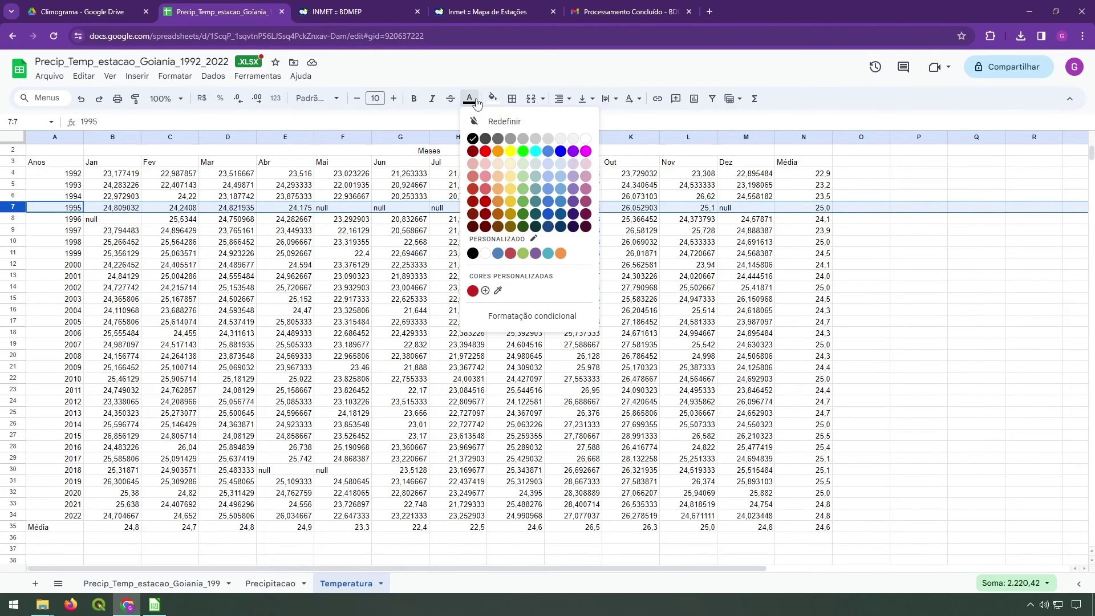
left_click(486, 152)
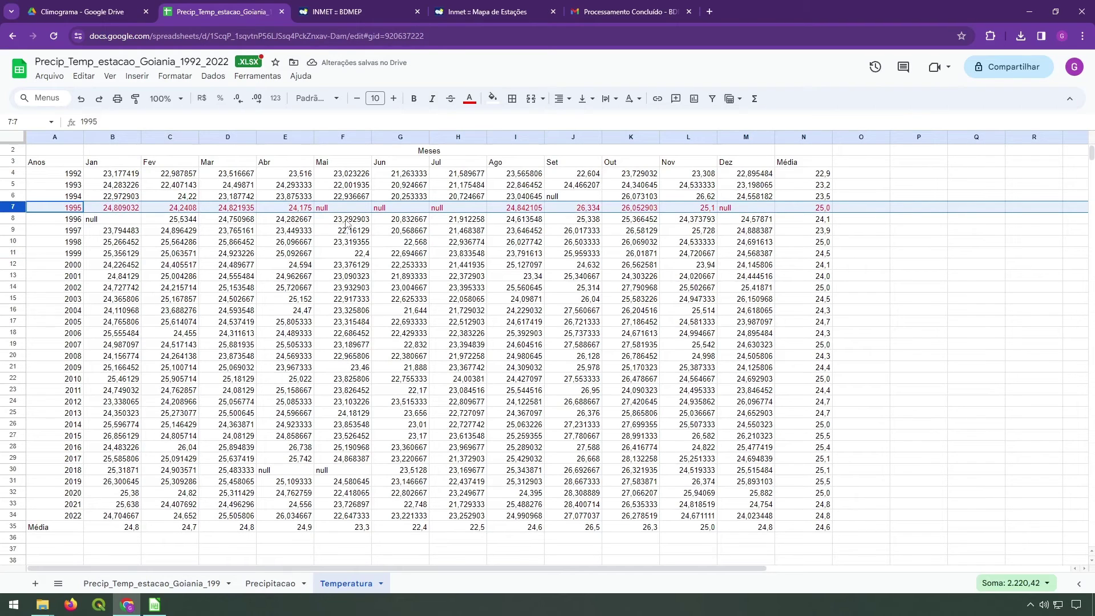
Clear the null May 1995 temperature in cell F7
left_click(335, 207)
key("Delete")
Inspect the remaining null months of 1995 and the June temperatures in G4:G34
left_click(410, 208)
left_click(457, 207)
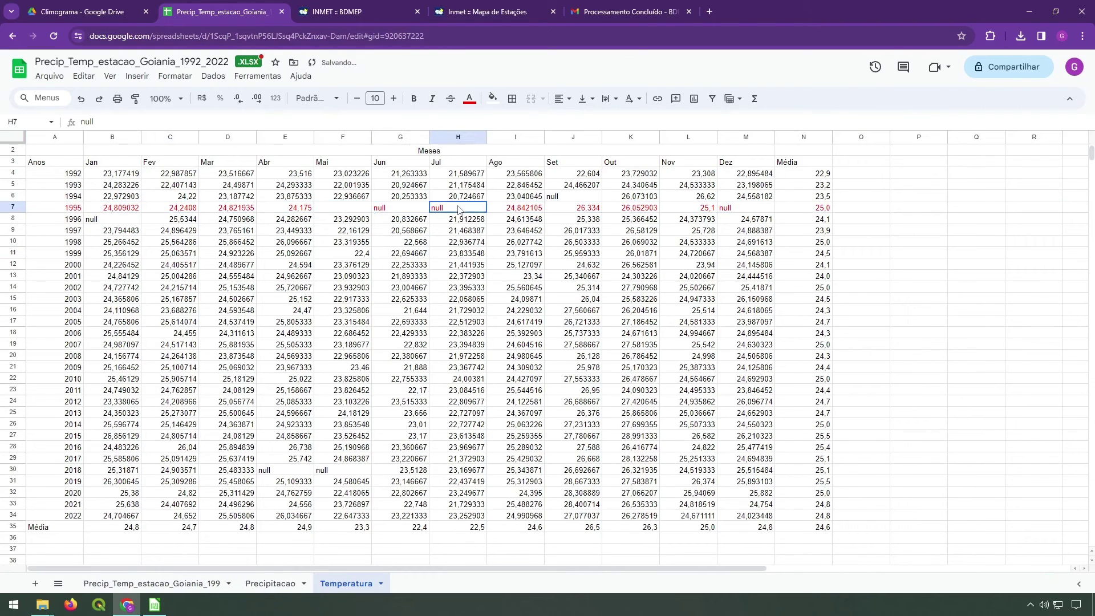
left_click(739, 209)
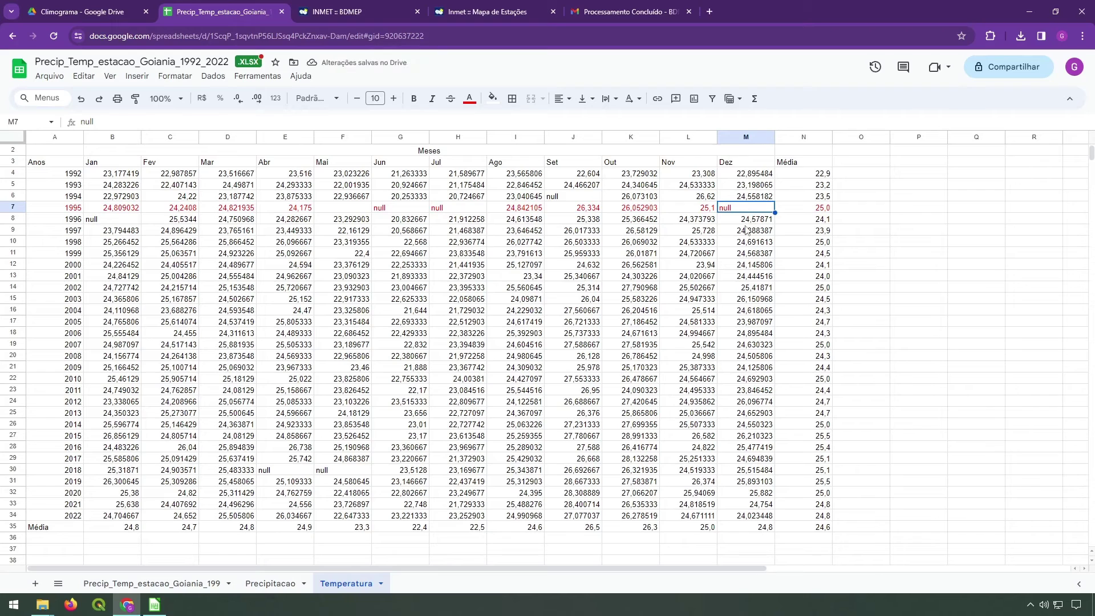
left_click(412, 175)
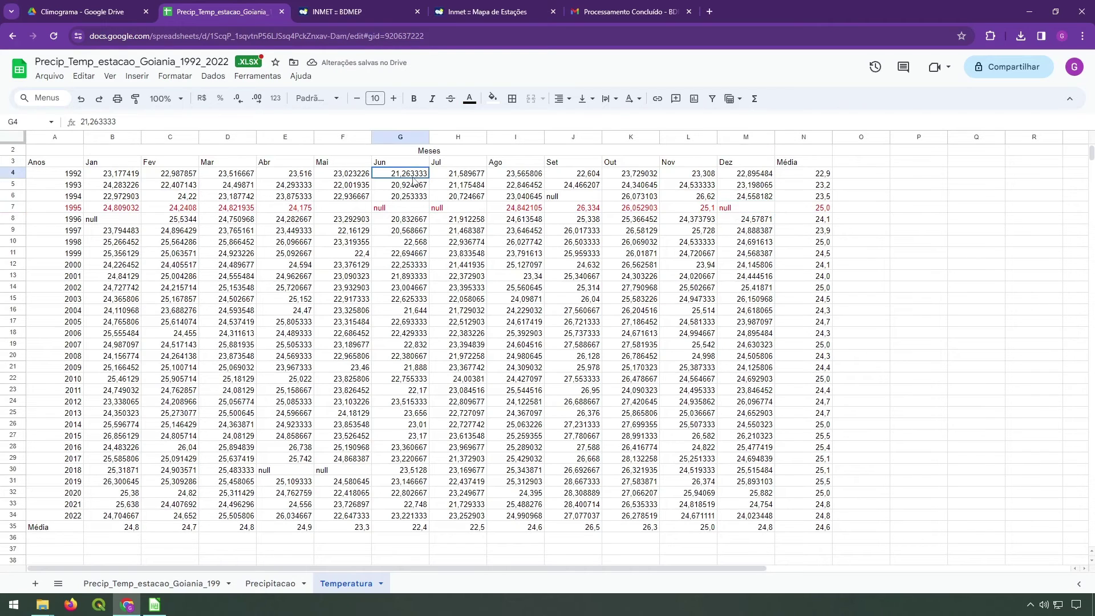
key("ctrl+shift+Down")
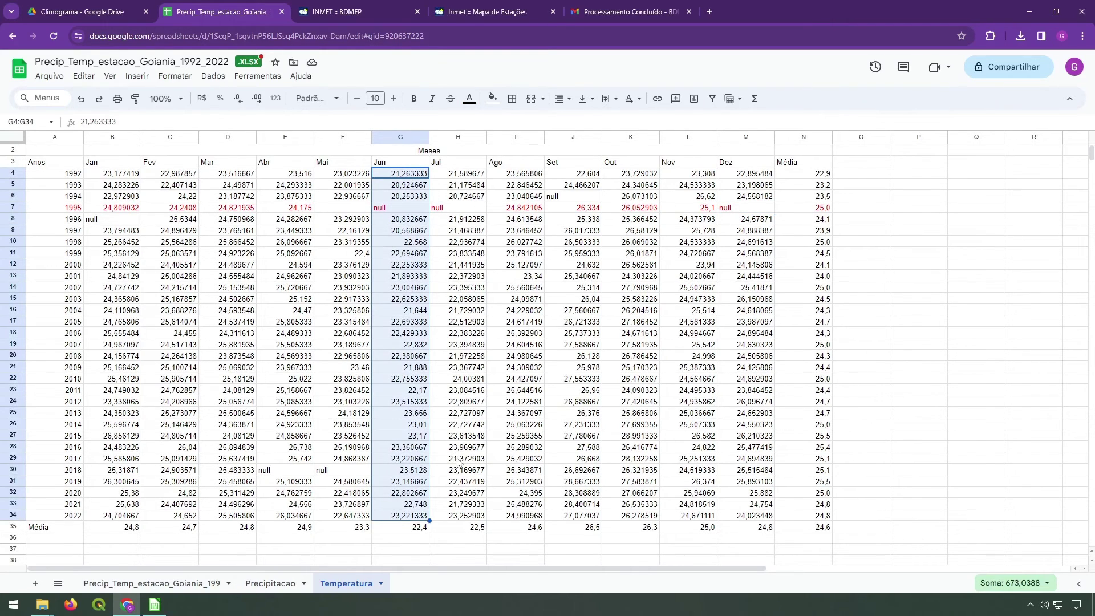
Restore the text of the 1995 row to black
left_click(12, 209)
left_click(469, 98)
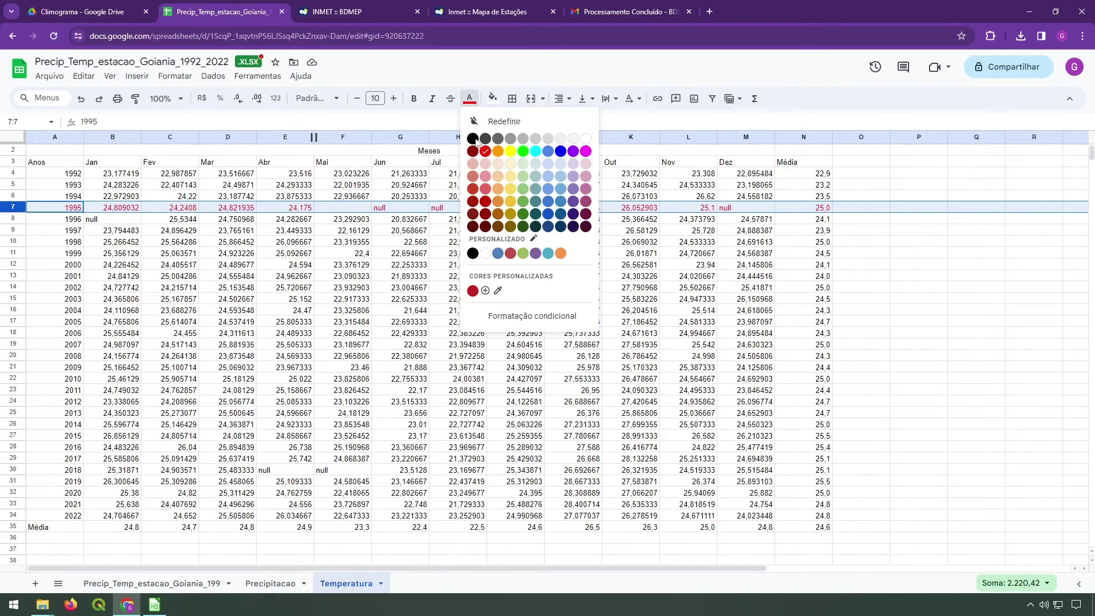
left_click(477, 143)
left_click(434, 278)
left_click(861, 309)
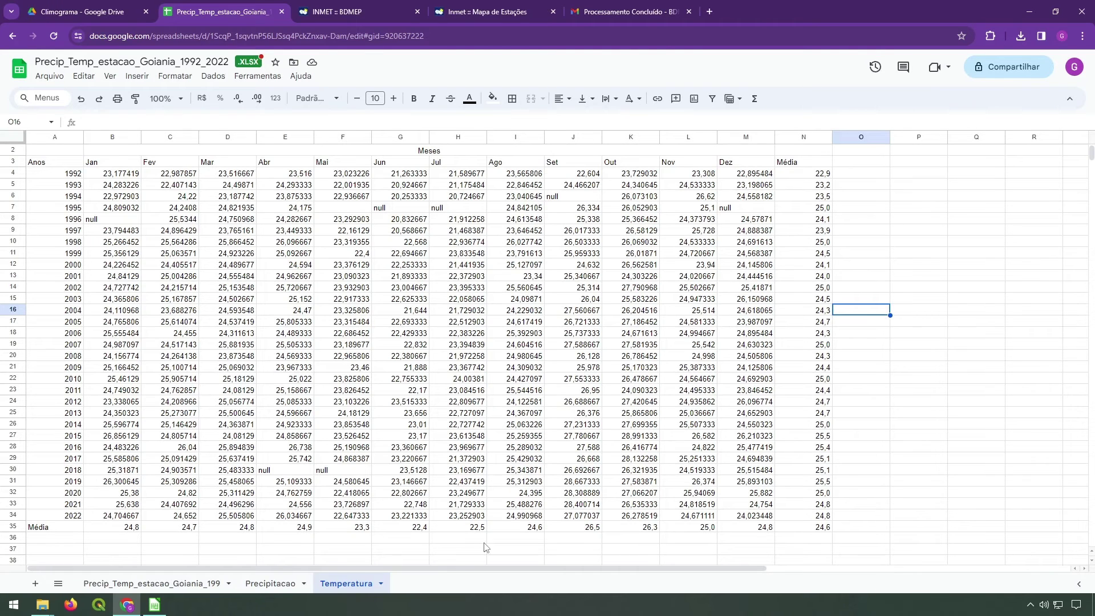
Add a new sheet to the spreadsheet and name it Grafico
left_click(271, 583)
left_click(355, 584)
left_click(35, 582)
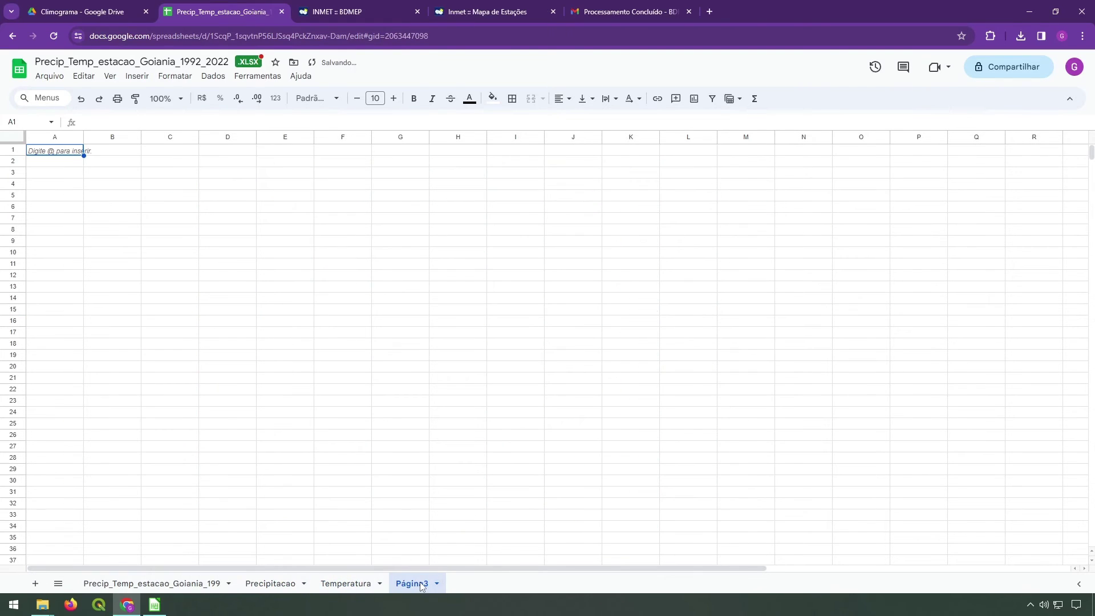
double_click(422, 585)
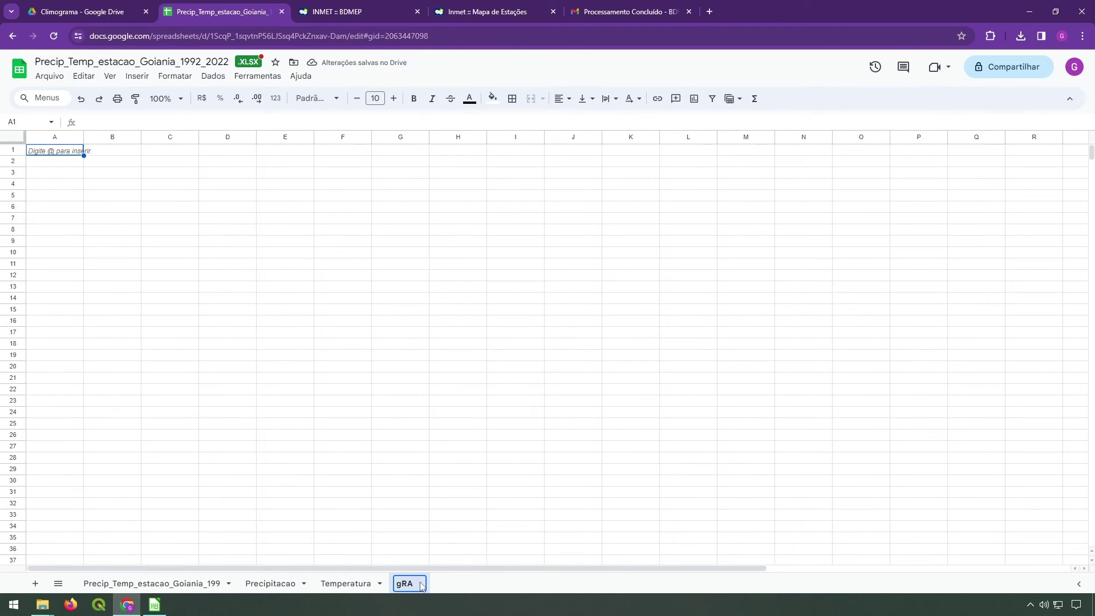
key("BackSpace")
type("gr")
key("BackSpace")
key("BackSpace")
type("Grafico")
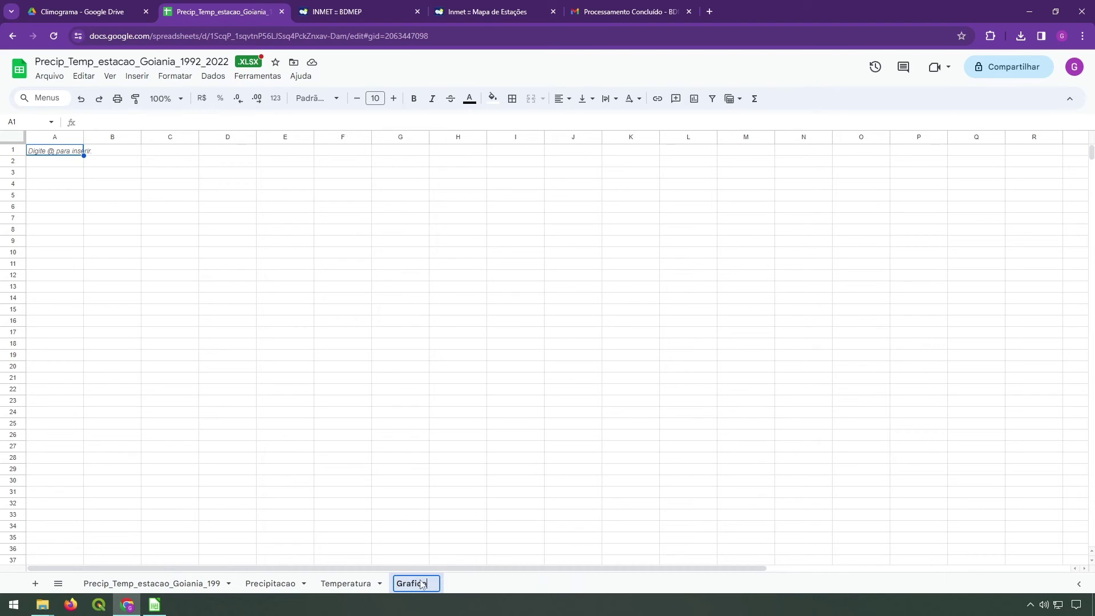
left_click(100, 228)
Copy the month headers Jan to Dez from B3:M3 of Temperatura into Grafico, starting at B4
left_click(97, 187)
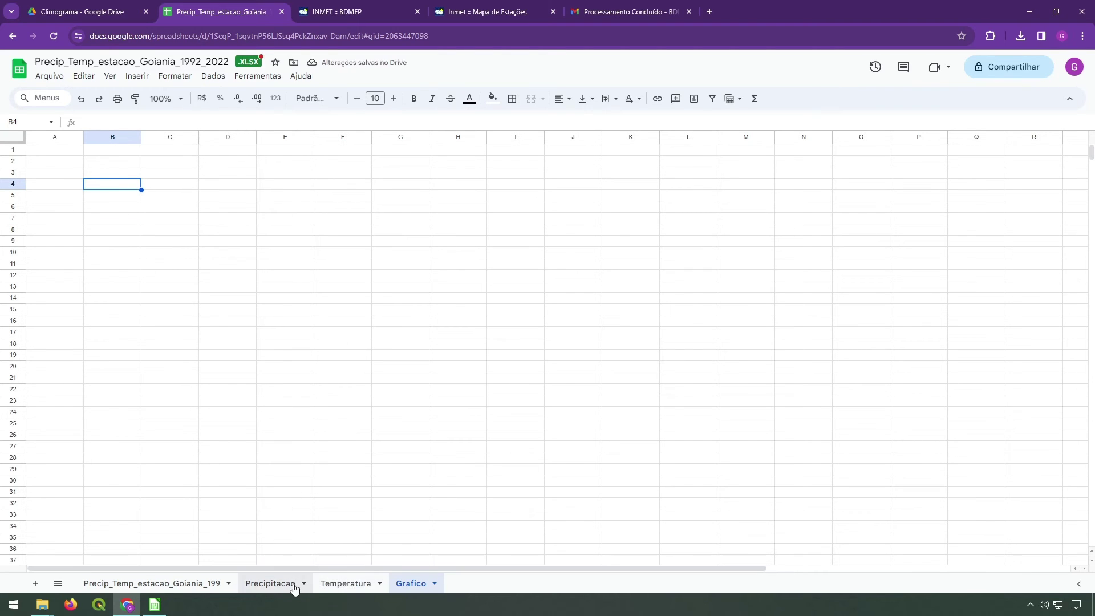
left_click(346, 583)
left_click_drag(114, 163, 727, 165)
key("ctrl+c")
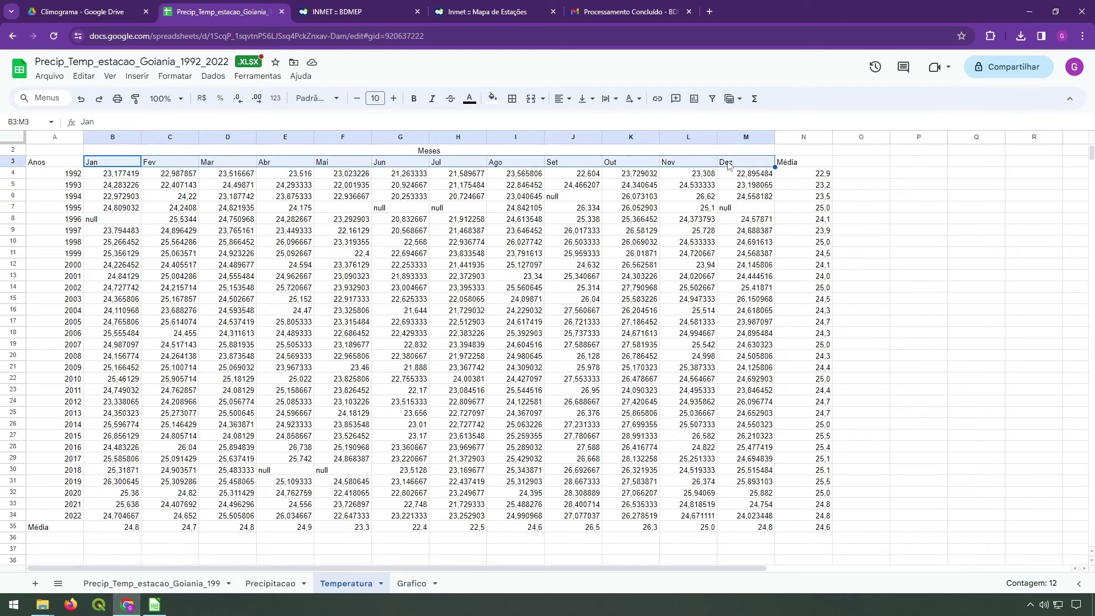
left_click(412, 582)
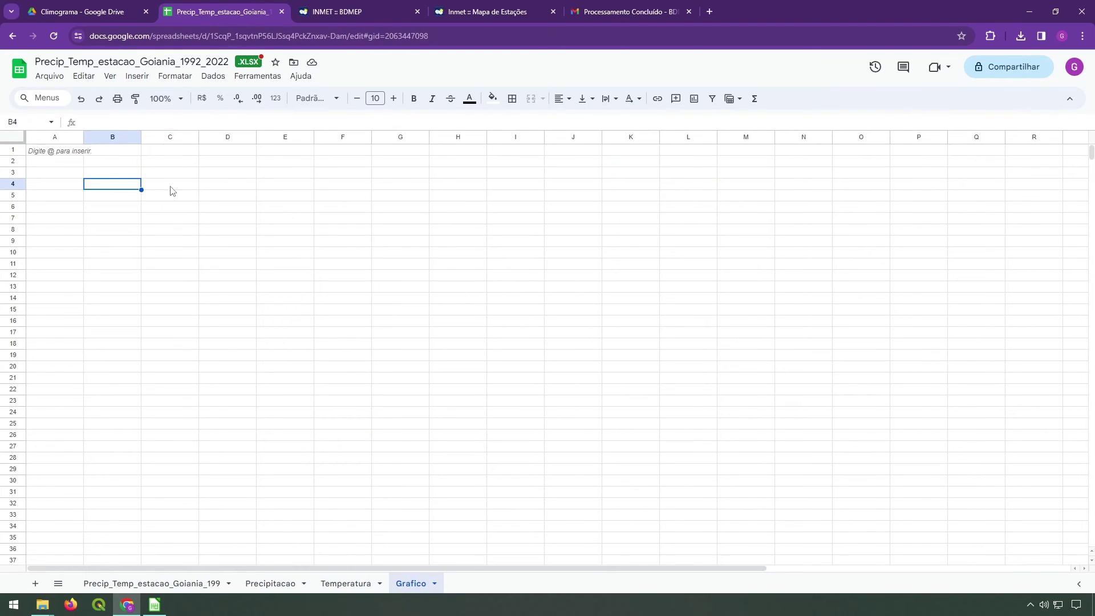
key("ctrl+v")
Label A5 "Precipitação (mm)" and A6 "Temperatura (ºC)", and widen column A to fit the labels
left_click(62, 195)
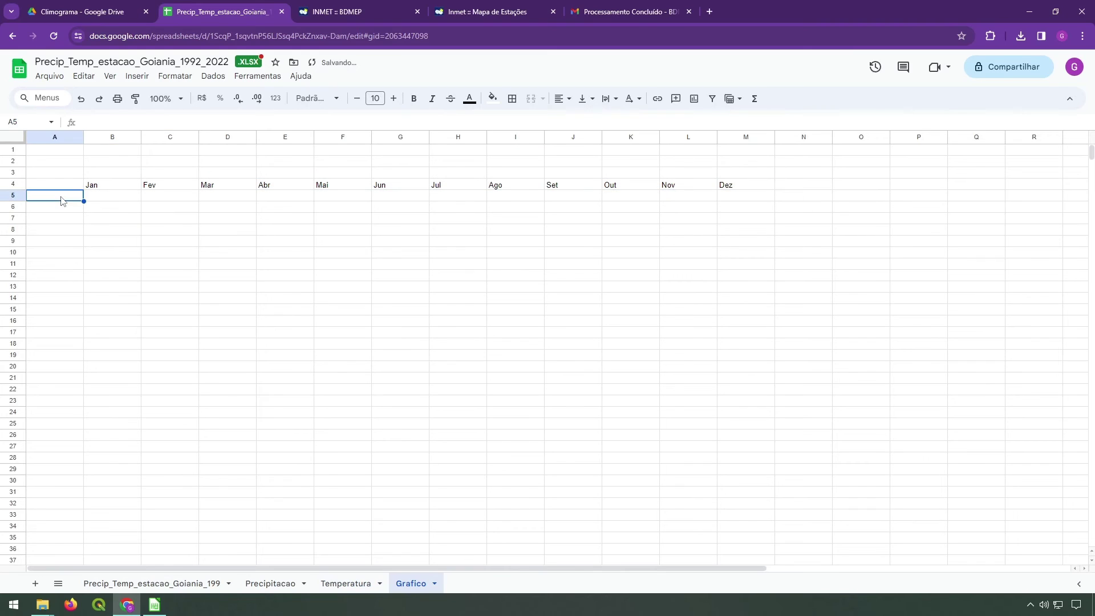
type("Precipitação ")
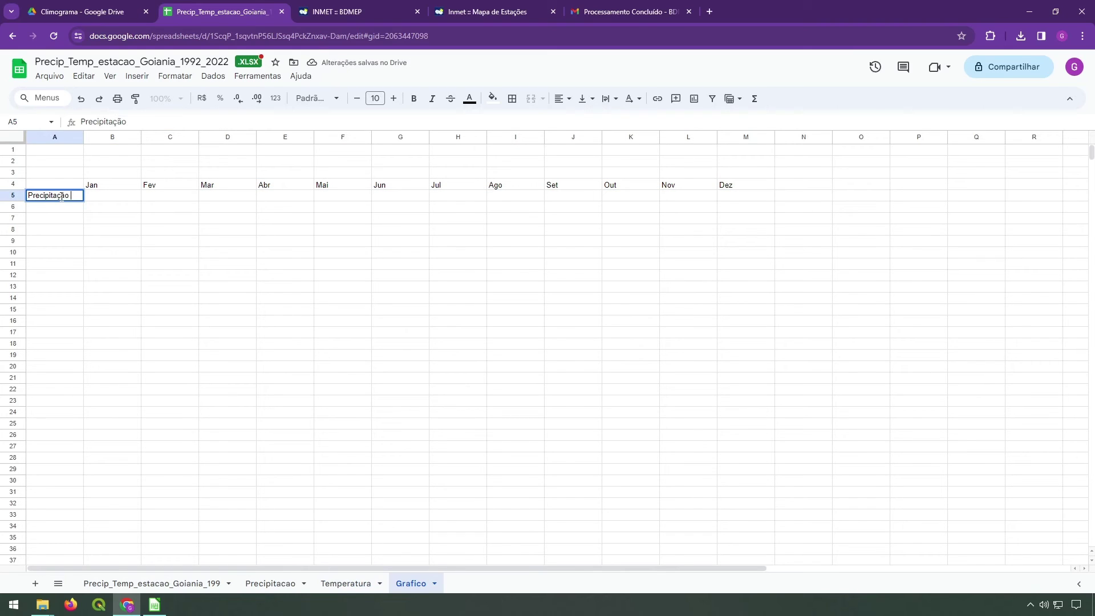
type("(mm)")
key("Return")
type("Te")
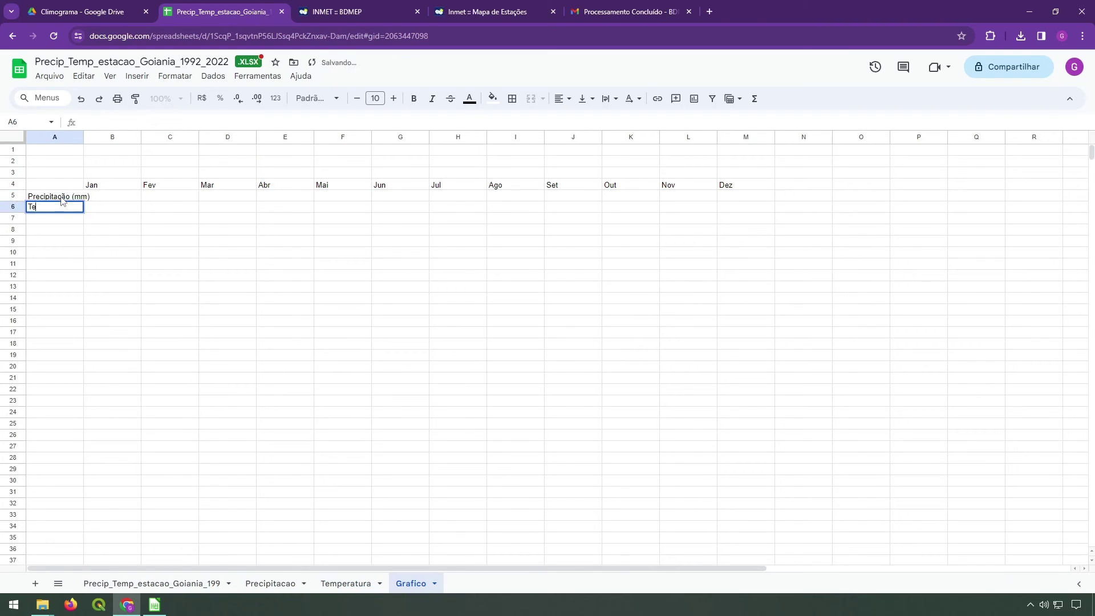
type("mperatura (")
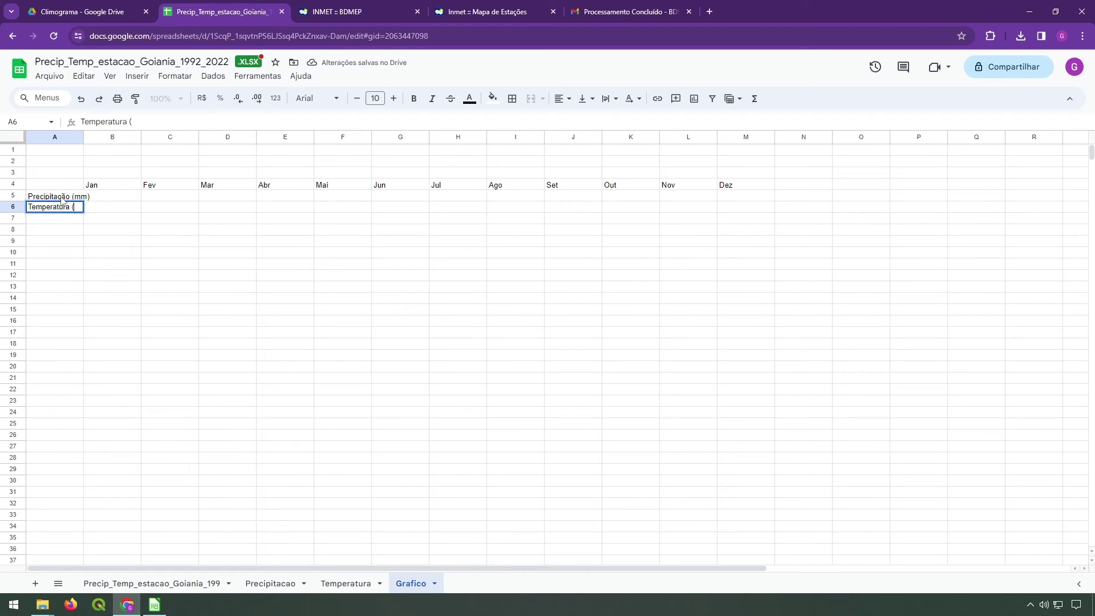
type("ºC)")
key("Return")
left_click_drag(84, 137, 103, 137)
Copy the monthly precipitation averages from B35:M35 of Precipitacao into B5:M5 of Grafico as values only
left_click(279, 583)
scroll(172, 456, "down", 1)
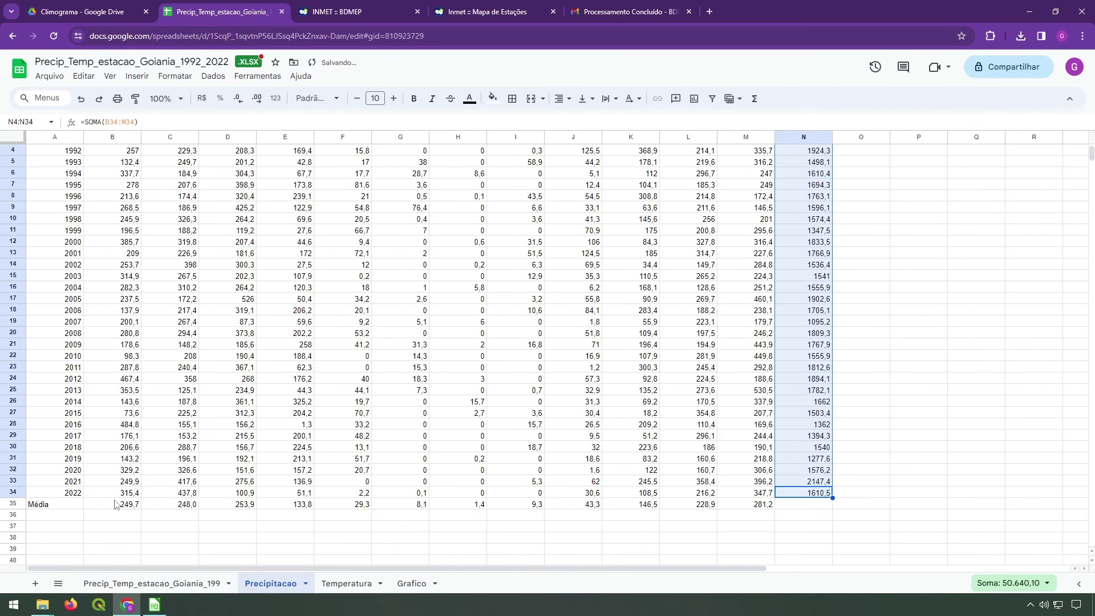
left_click_drag(114, 504, 739, 508)
key("ctrl+c")
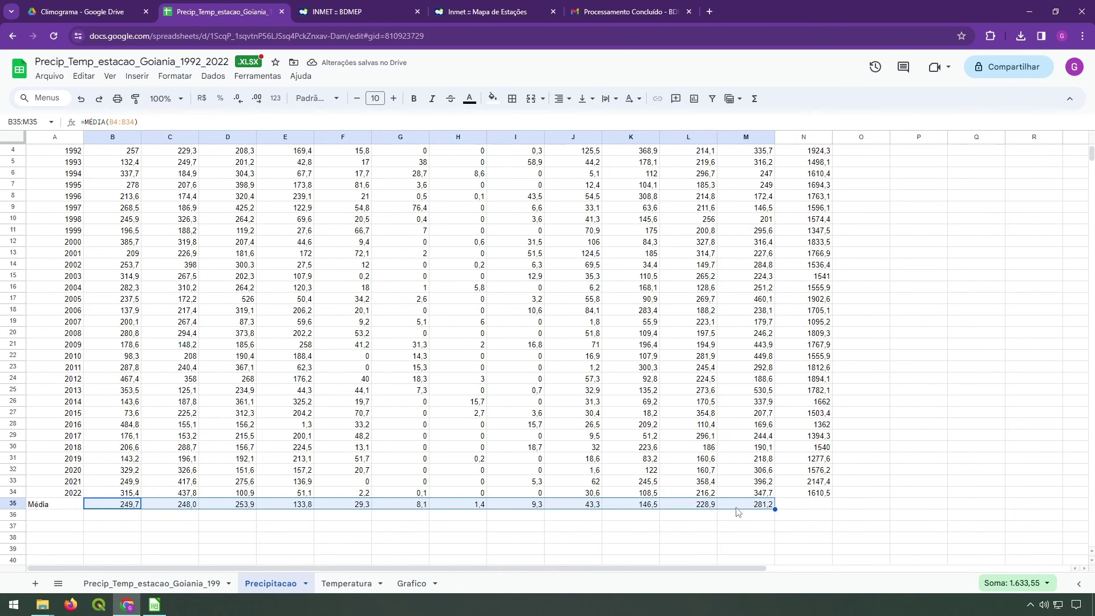
scroll(361, 330, "up", 1)
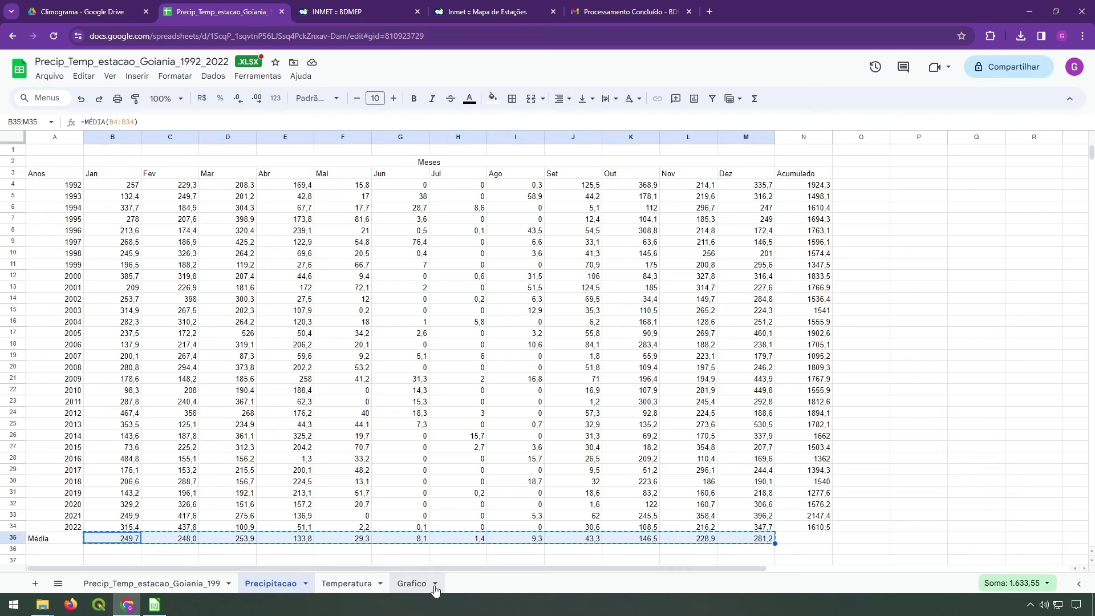
left_click(412, 583)
left_click(129, 196)
key("ctrl+v")
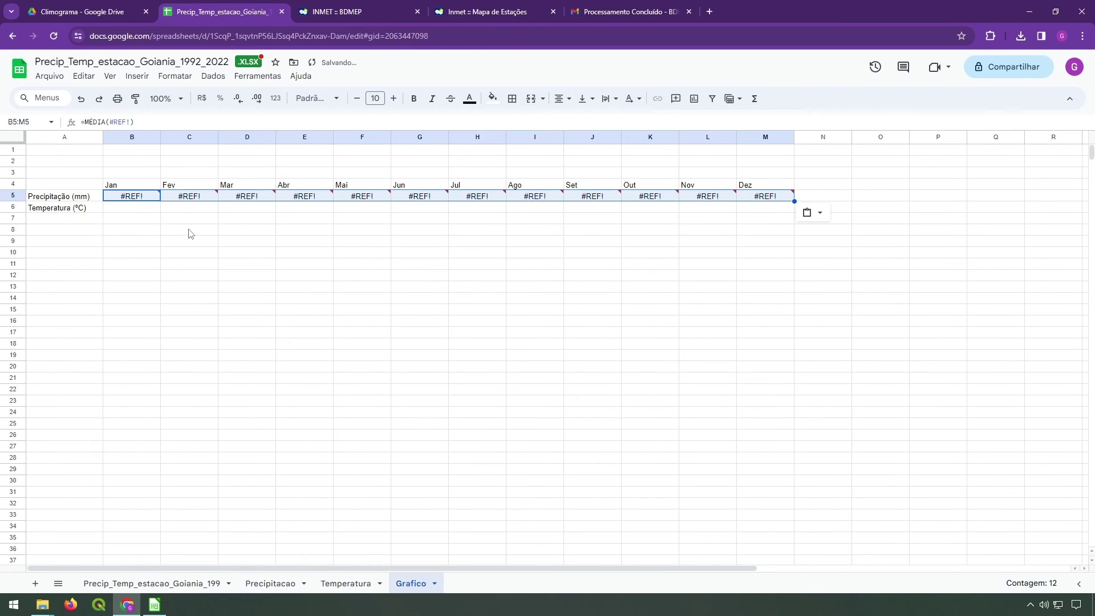
left_click(807, 213)
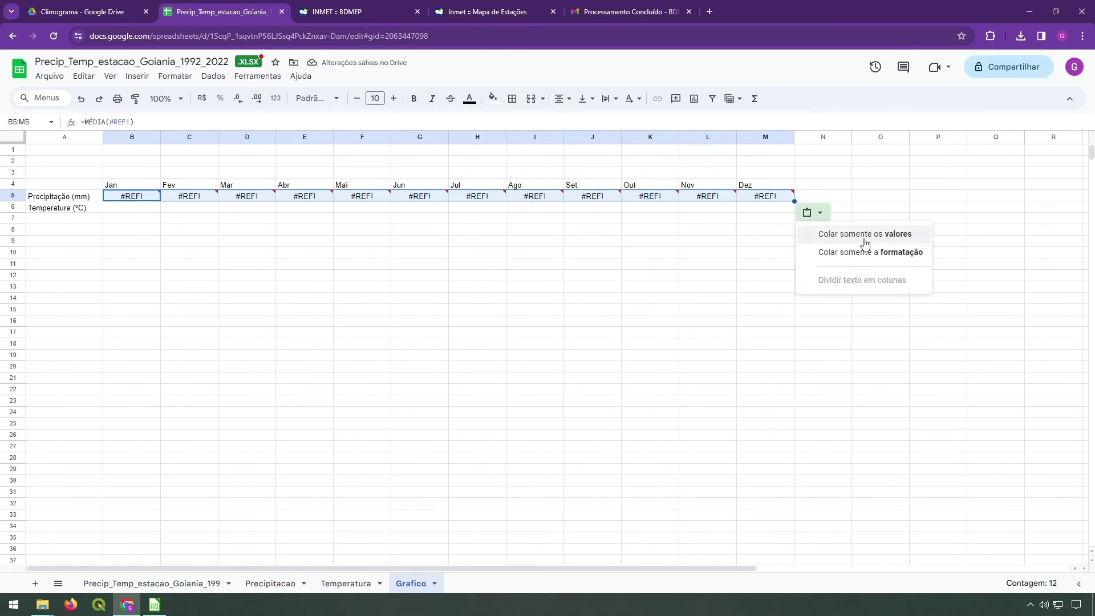
left_click(810, 233)
Copy the monthly temperature averages from B35:M35 of Temperatura into B6:M6 of Grafico as values only
left_click(135, 209)
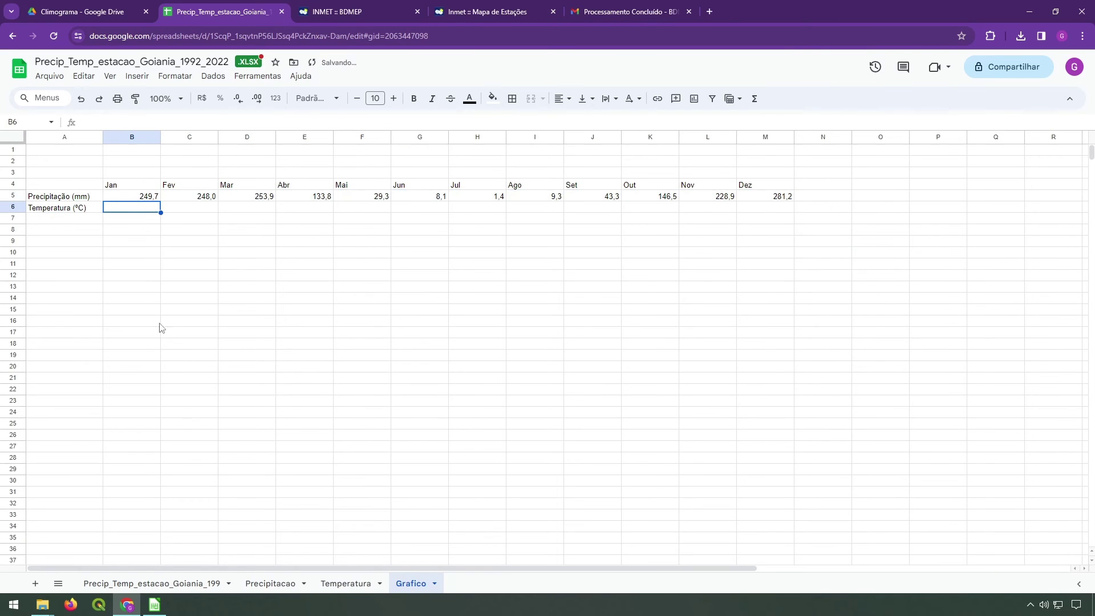
left_click(346, 583)
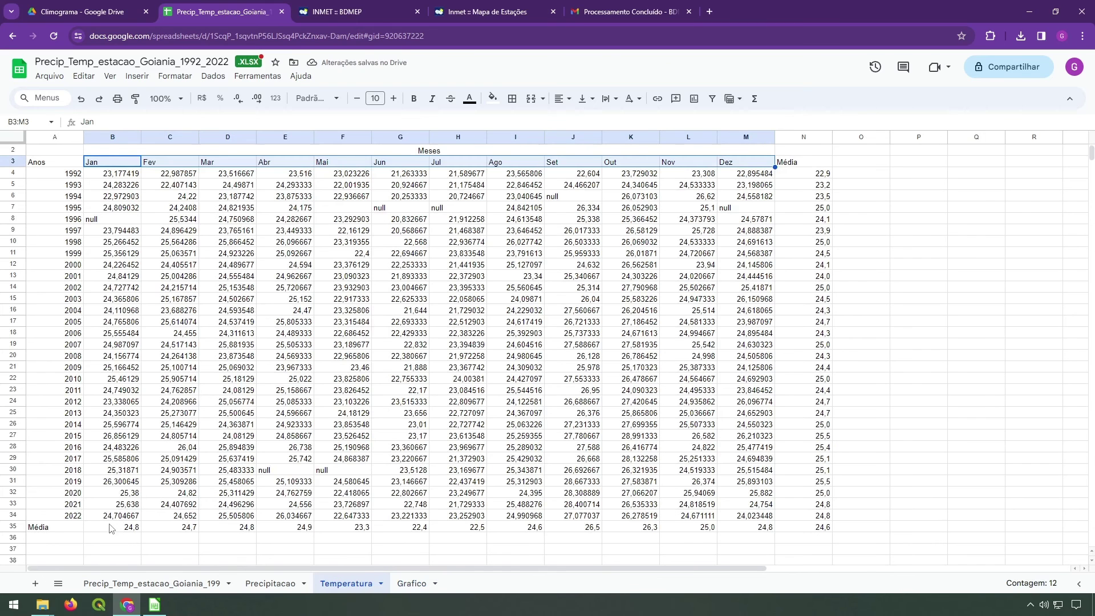
left_click_drag(110, 529, 750, 529)
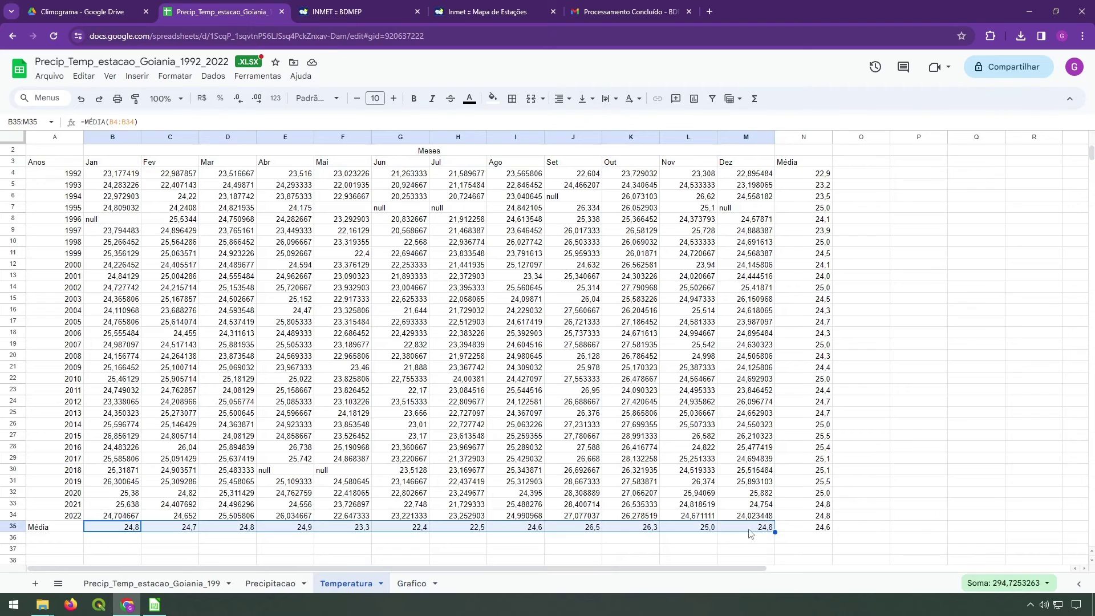
left_click(411, 583)
key("ctrl+v")
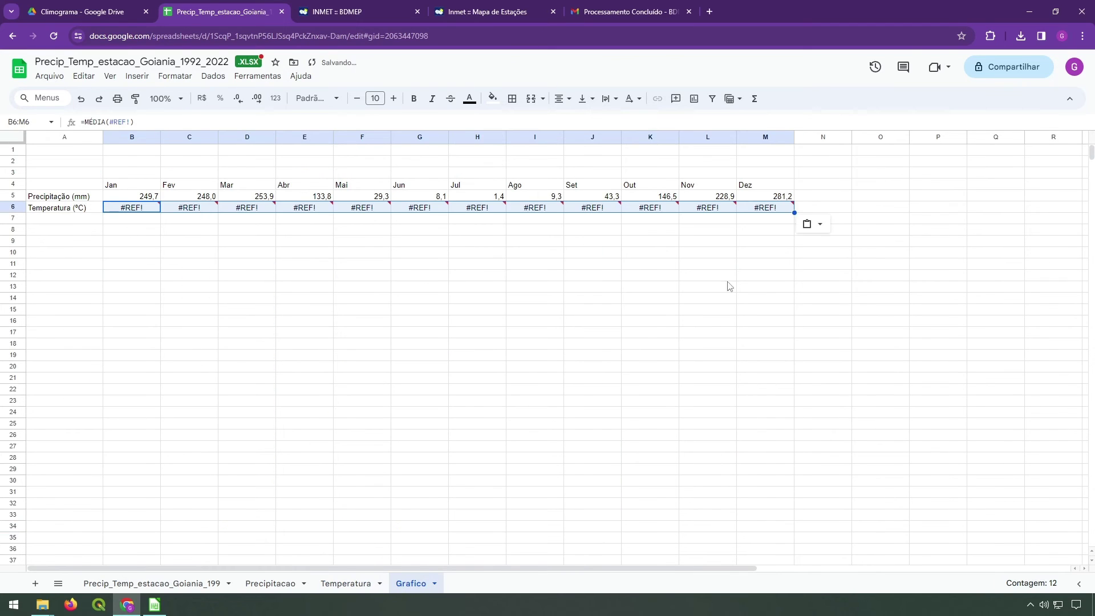
left_click(820, 224)
left_click(847, 252)
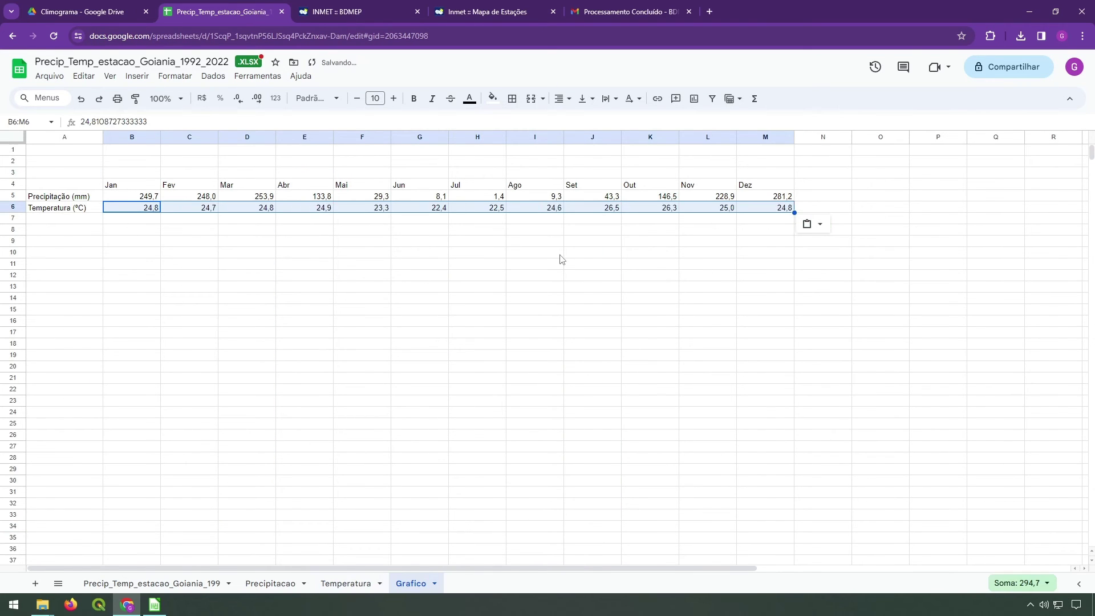
left_click(201, 239)
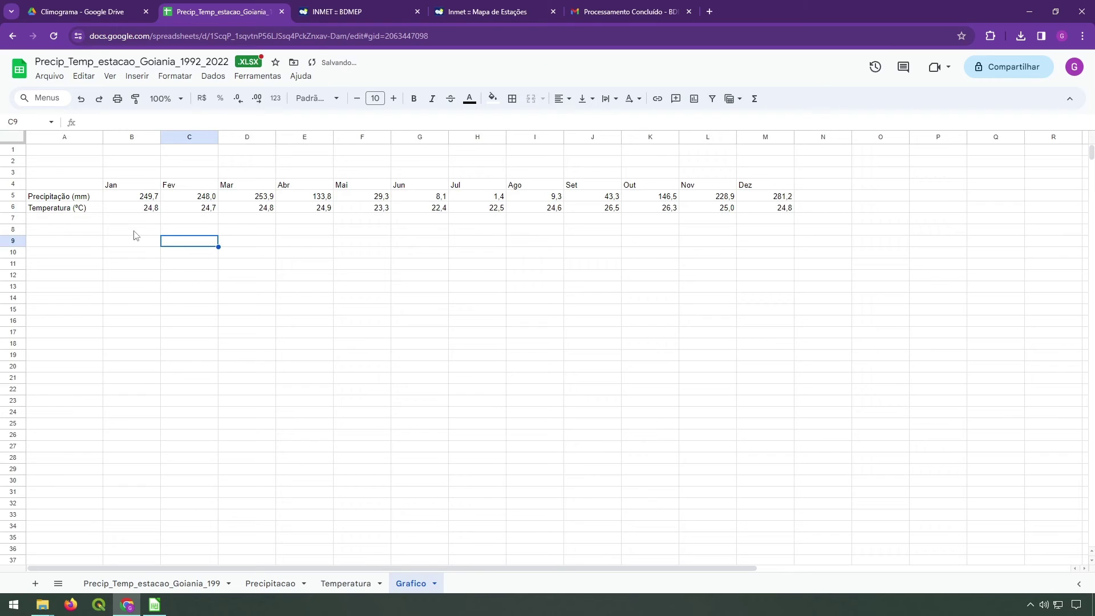
Insert a chart based on the monthly precipitation and temperature table A4:M6 in the Grafico sheet
left_click(120, 187)
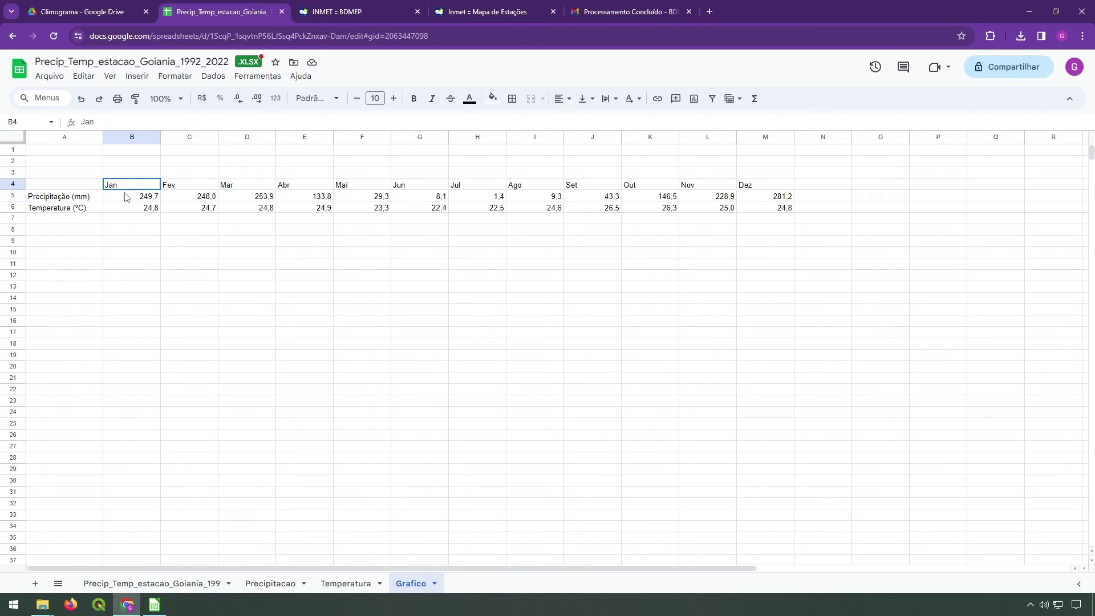
left_click_drag(120, 190, 188, 198)
left_click_drag(65, 189, 792, 211)
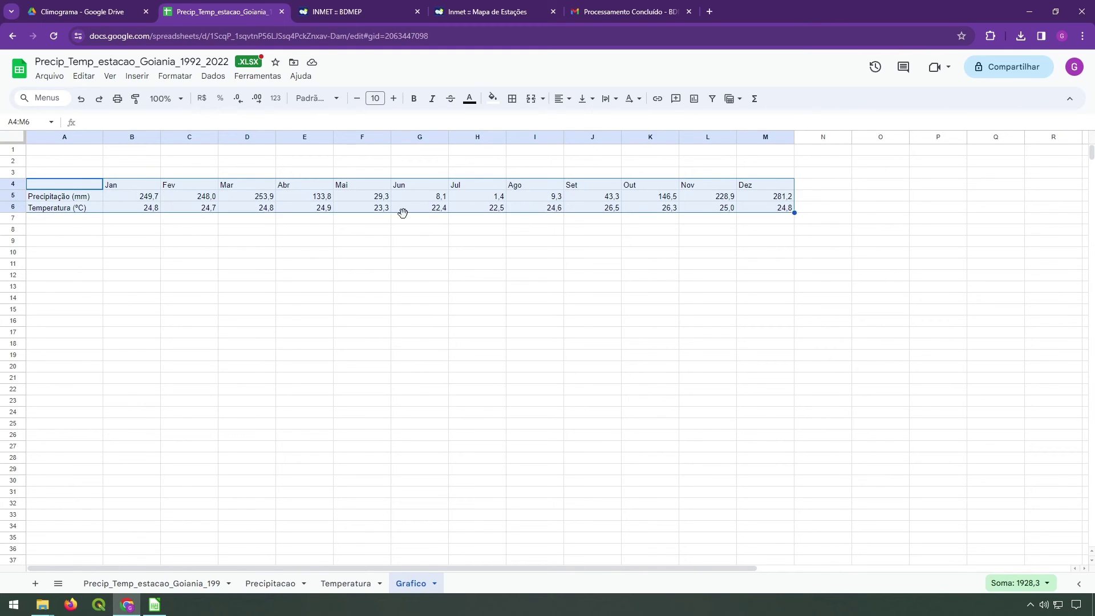
left_click(140, 76)
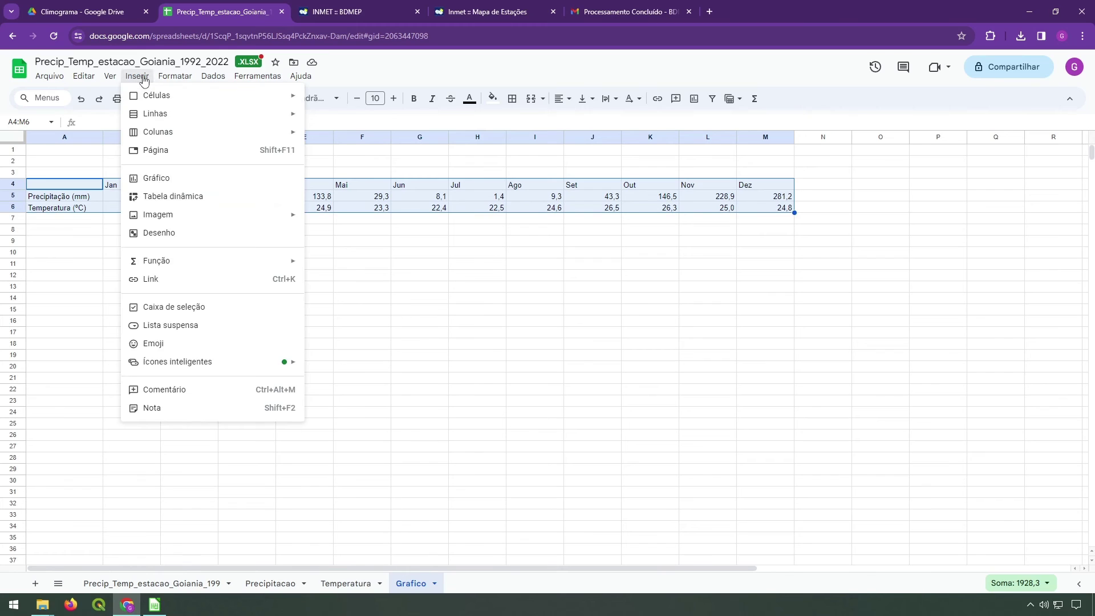
mouse_move(170, 82)
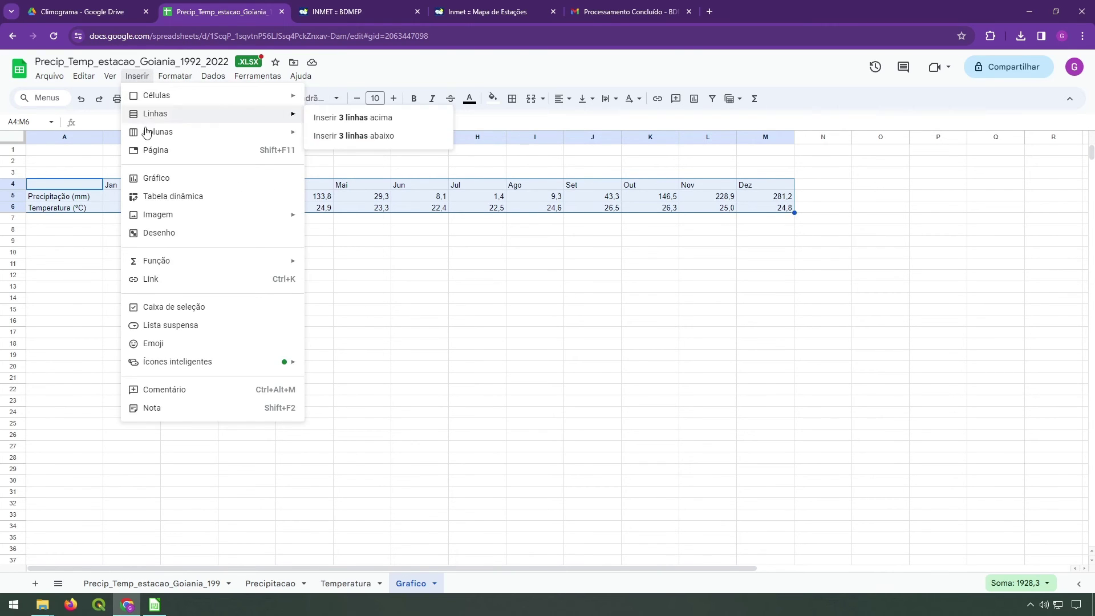
left_click(154, 178)
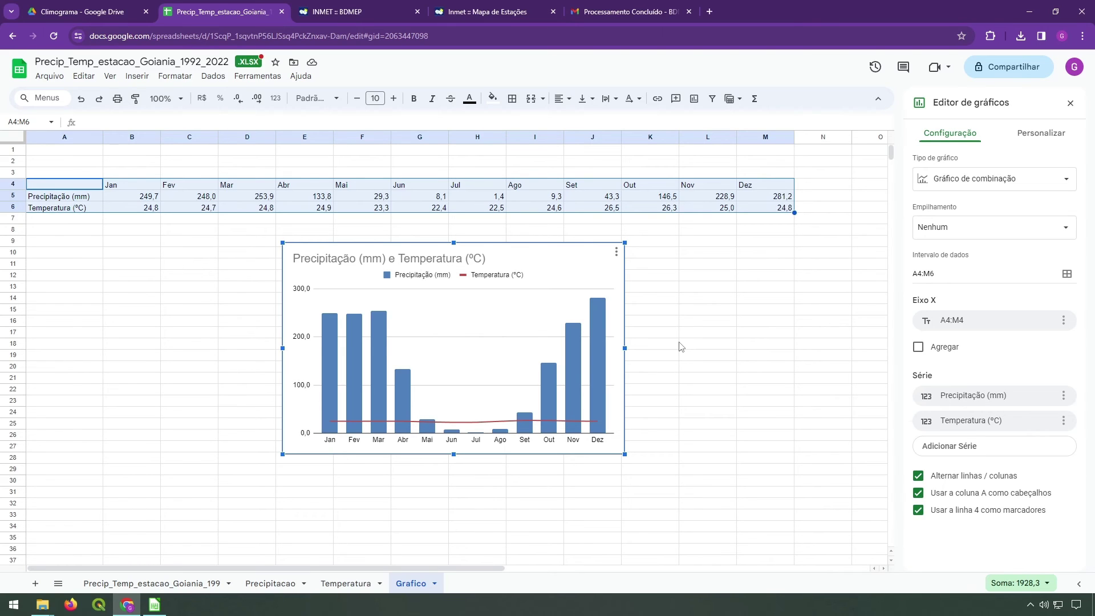
Check the format type of the chart's Precipitação (mm) series, keeping it as Coluna
left_click(499, 423)
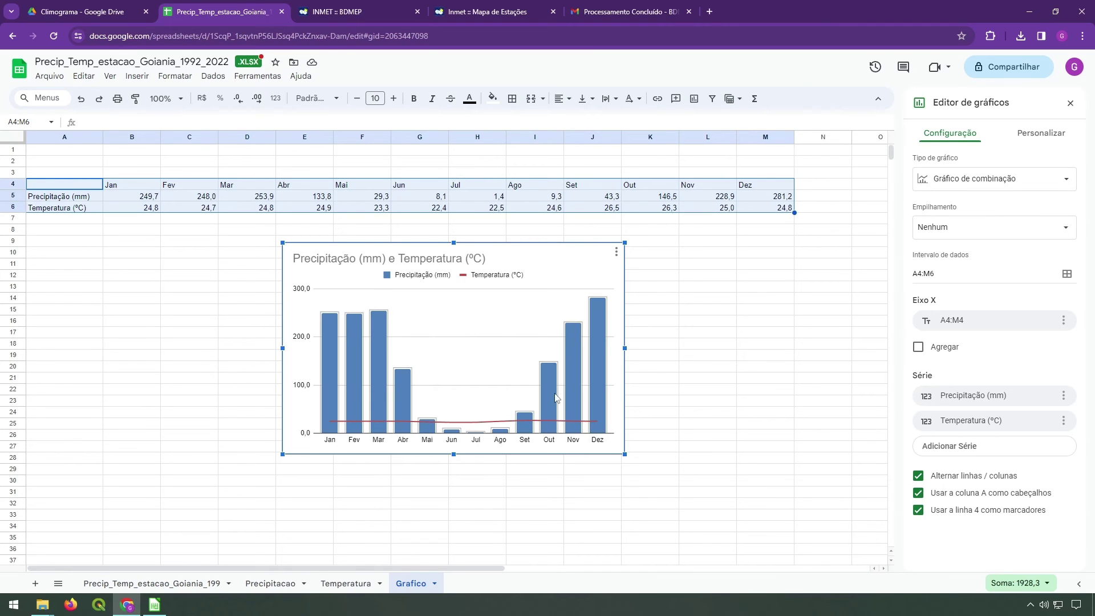
left_click(355, 342)
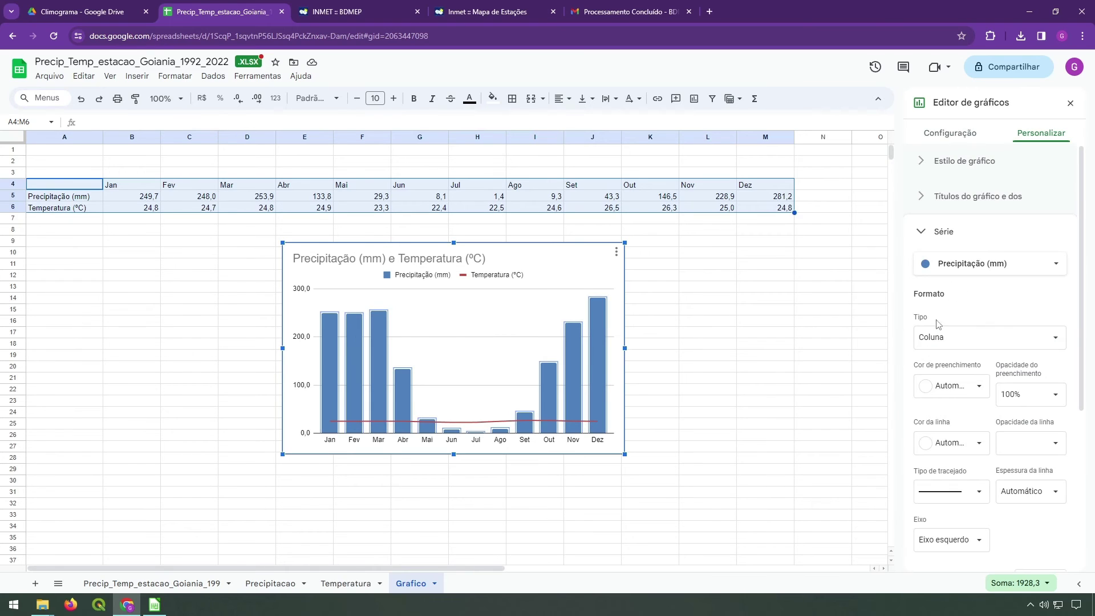
left_click(958, 340)
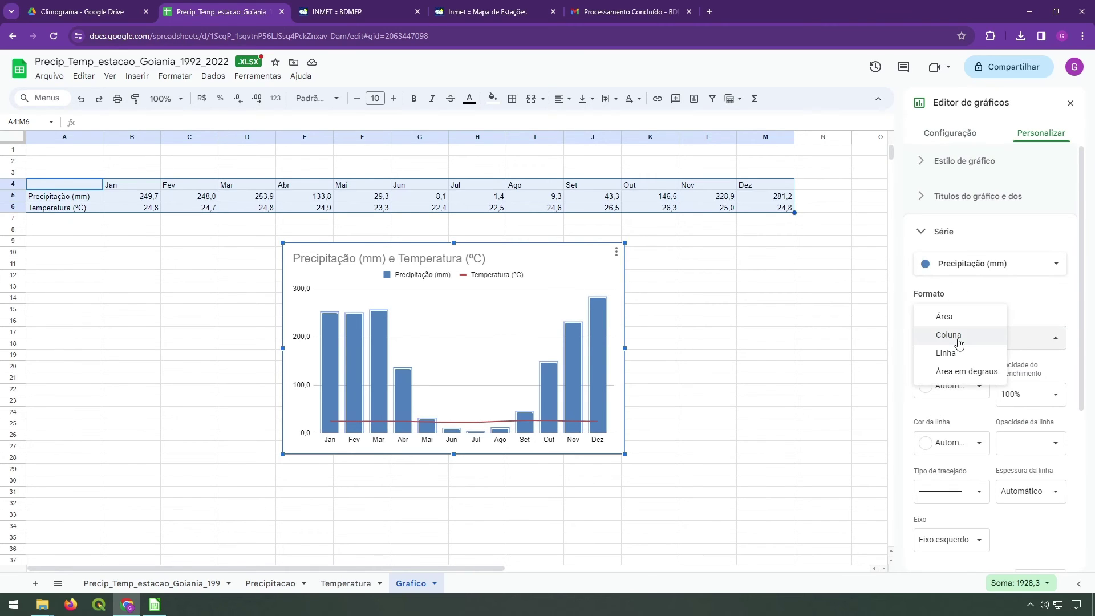
left_click(959, 340)
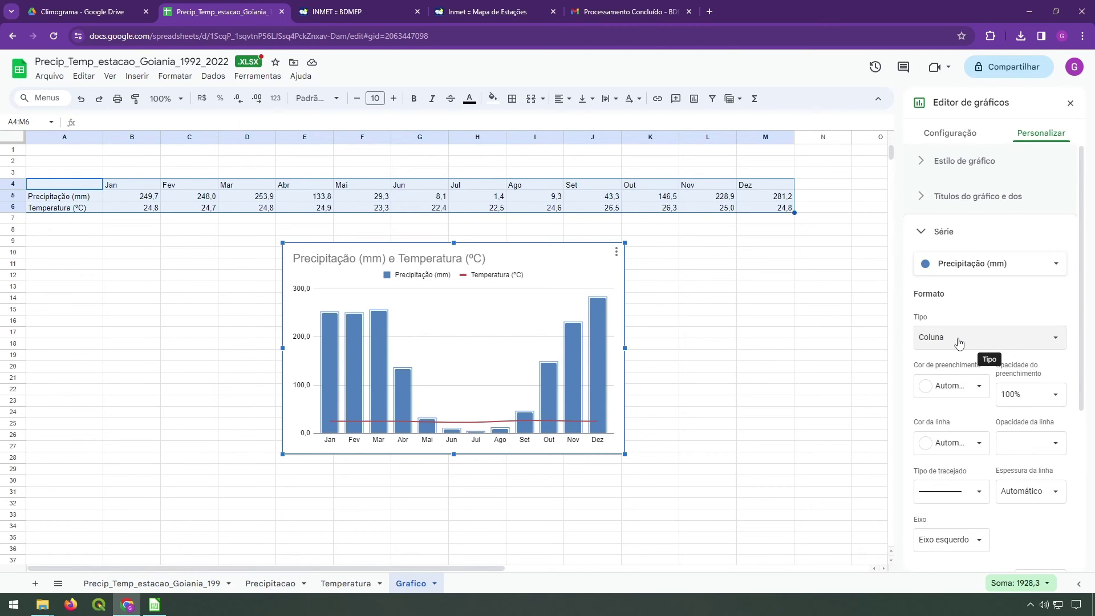
Assign the chart's Temperatura (ºC) line series to the right vertical axis (Eixo direito)
left_click(507, 422)
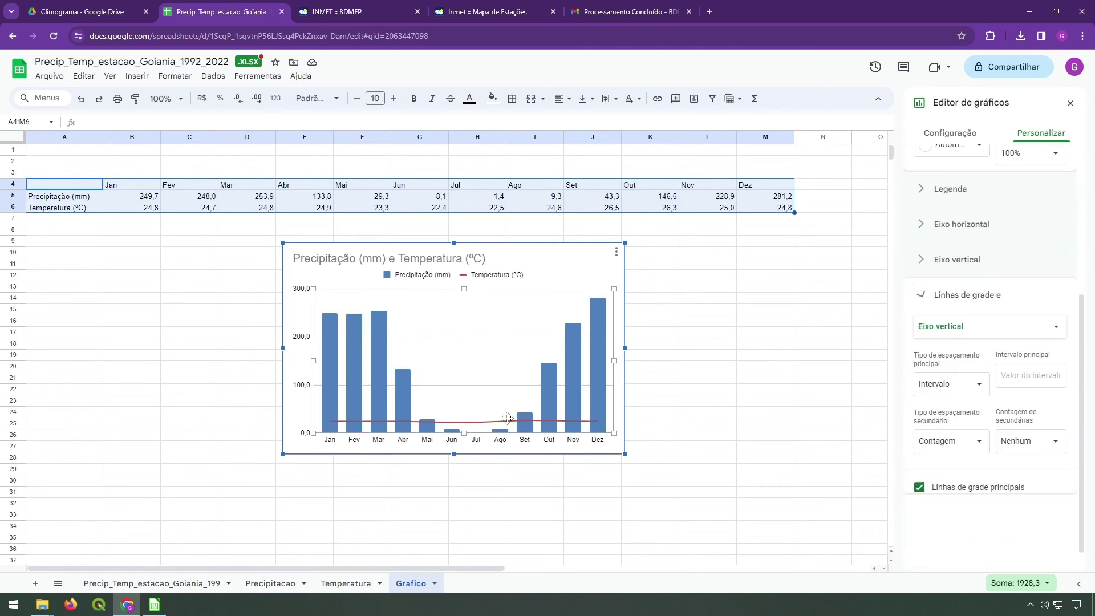
left_click(508, 422)
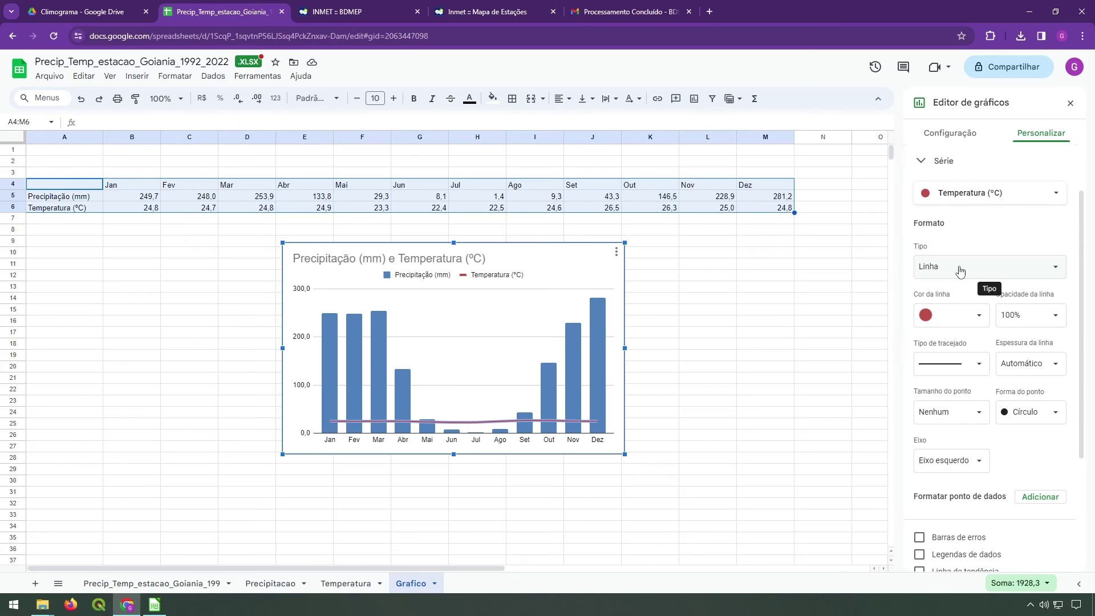
left_click(707, 378)
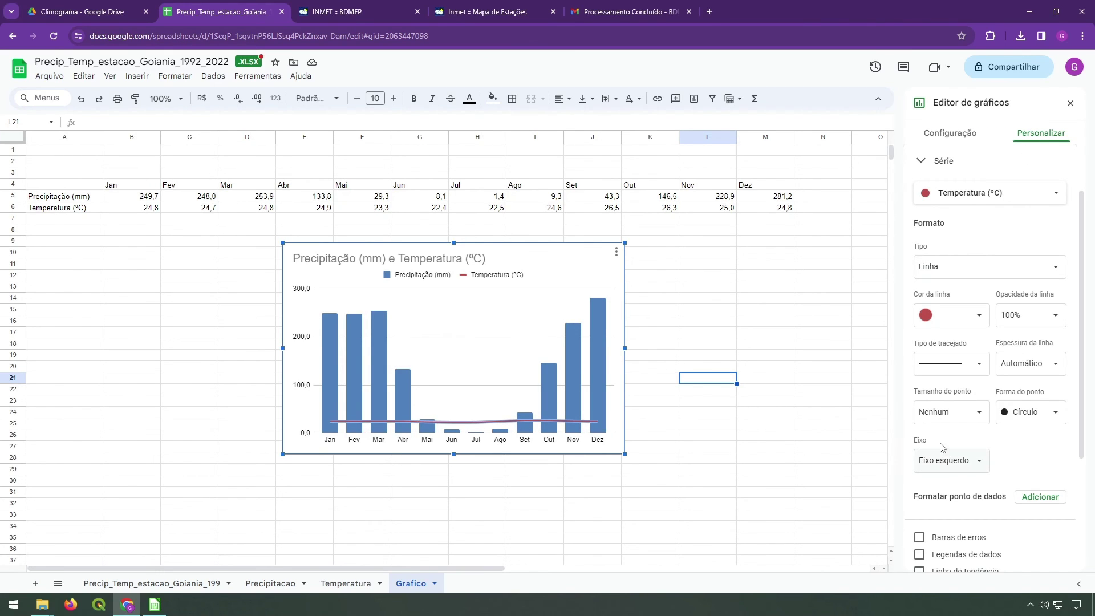
left_click(989, 468)
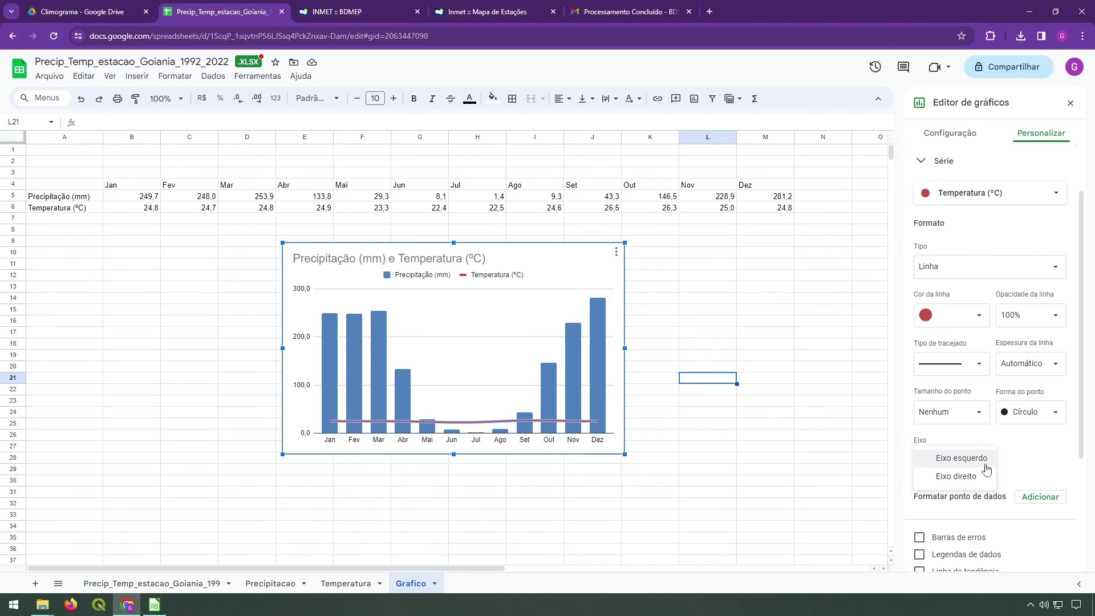
left_click(959, 479)
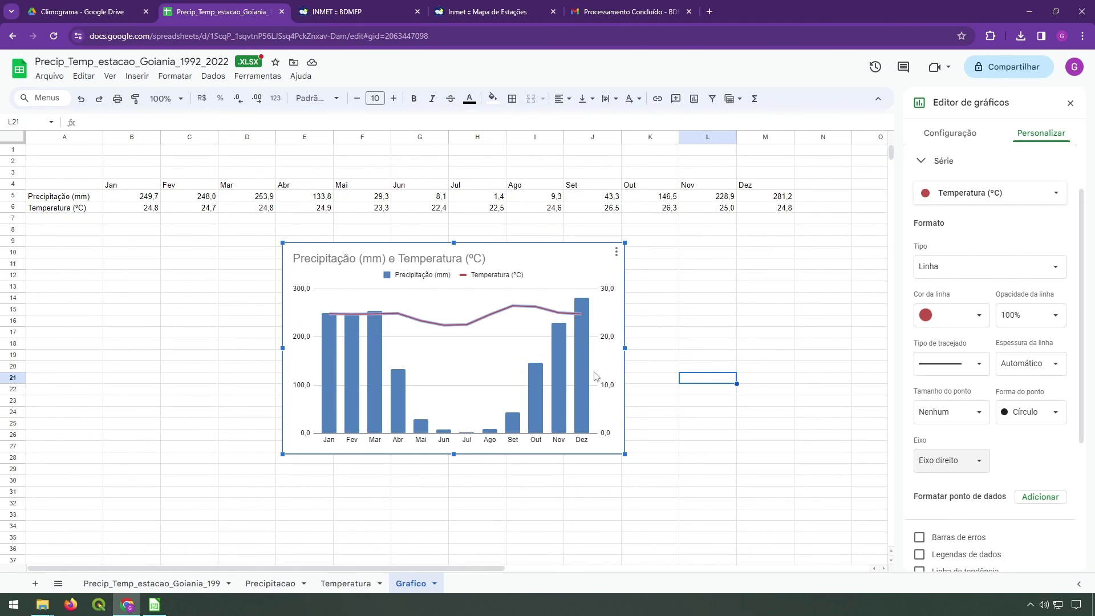
Compare the series settings of the Precipitação (mm) columns and the Temperatura (ºC) line in the chart
left_click(374, 383)
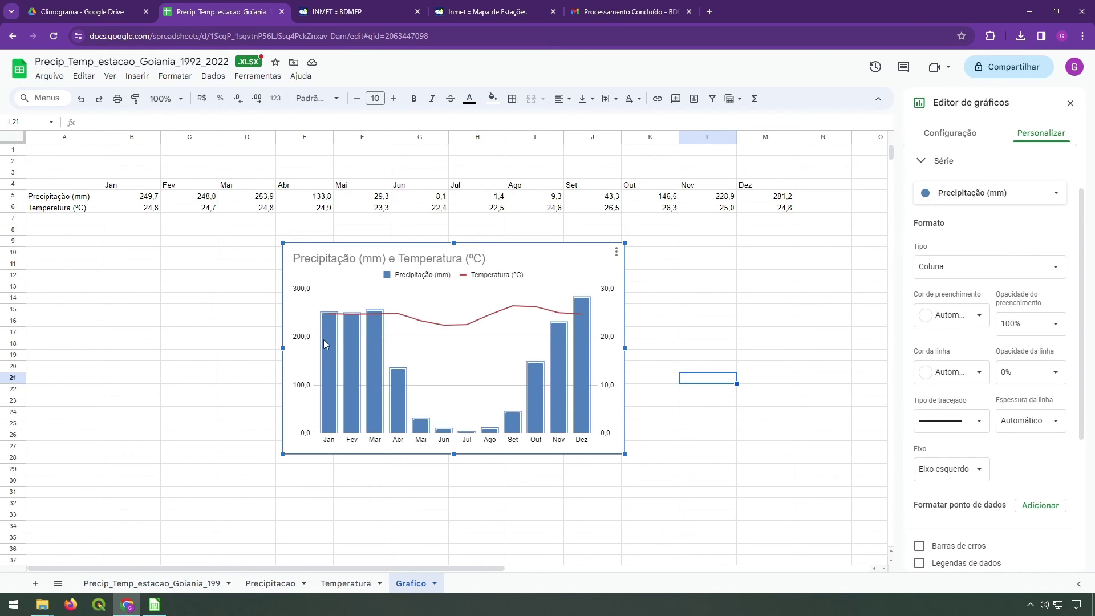
left_click(477, 321)
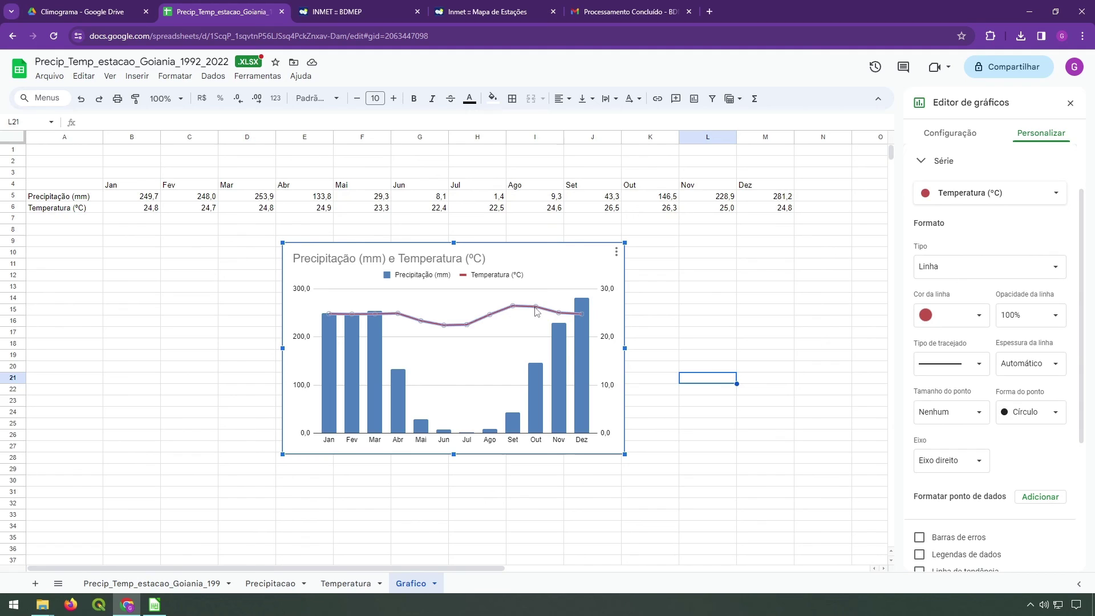
left_click(352, 391)
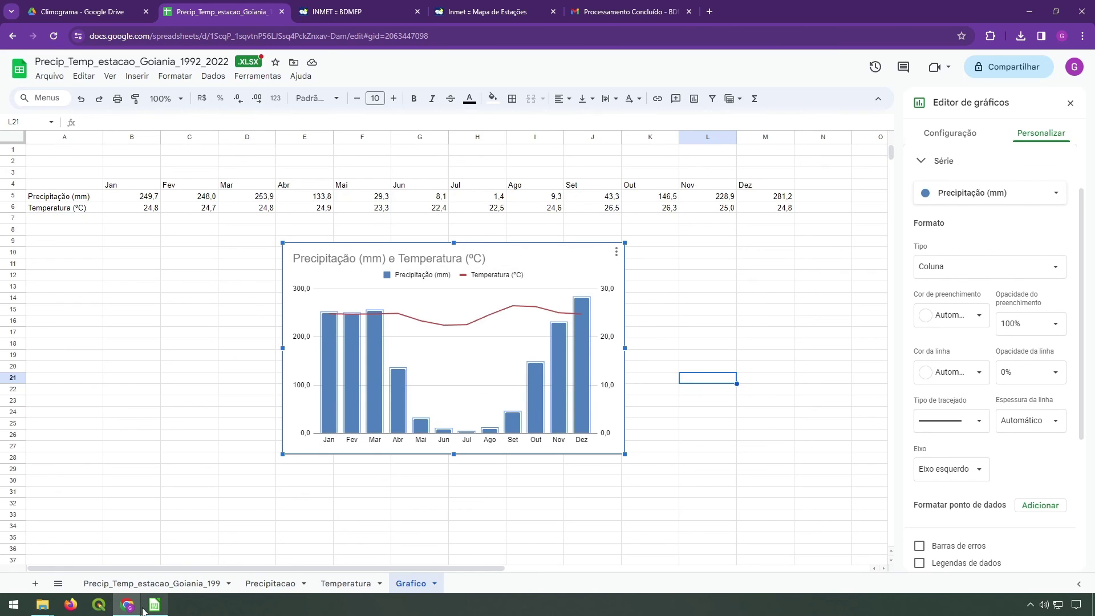
Change the chart title to "Climograma de Goiânia (Goiás)"
left_click(477, 258)
left_click(477, 259)
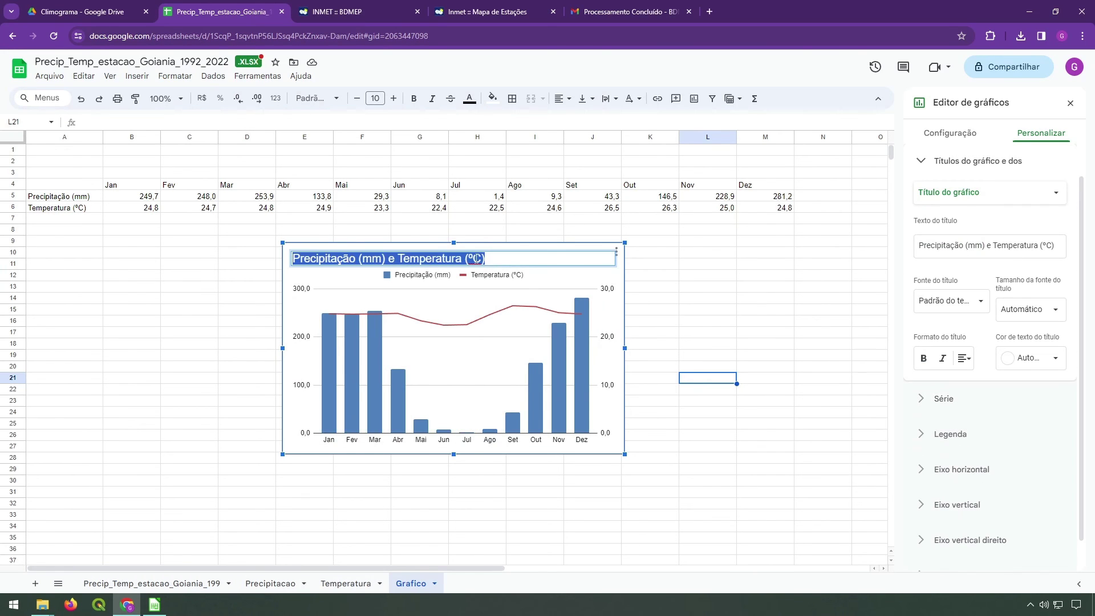
type("Climo")
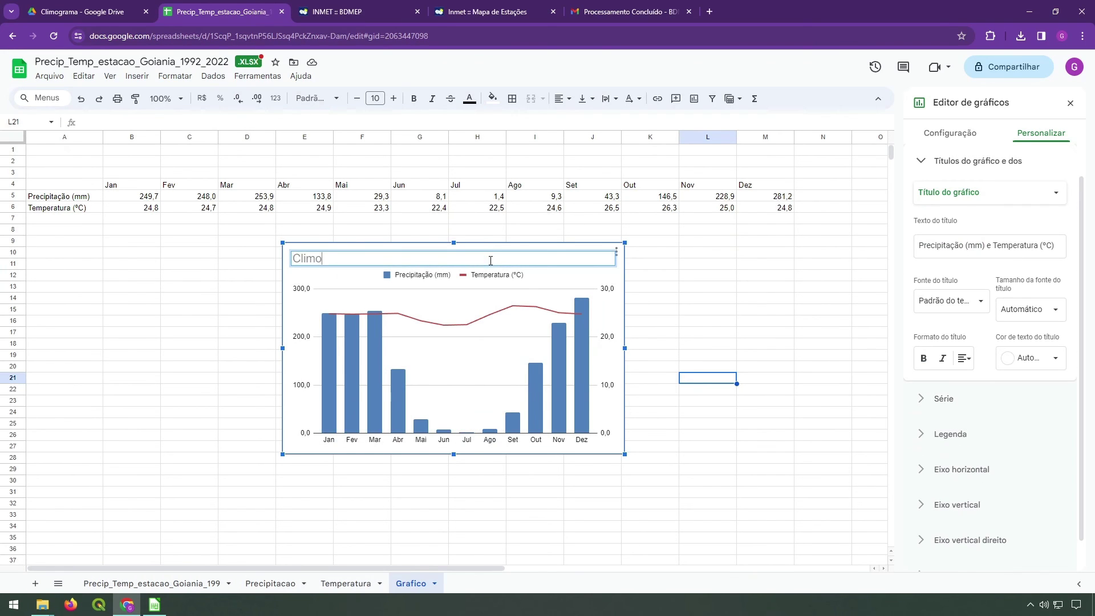
type("grama de ")
type("Goic")
type("nica")
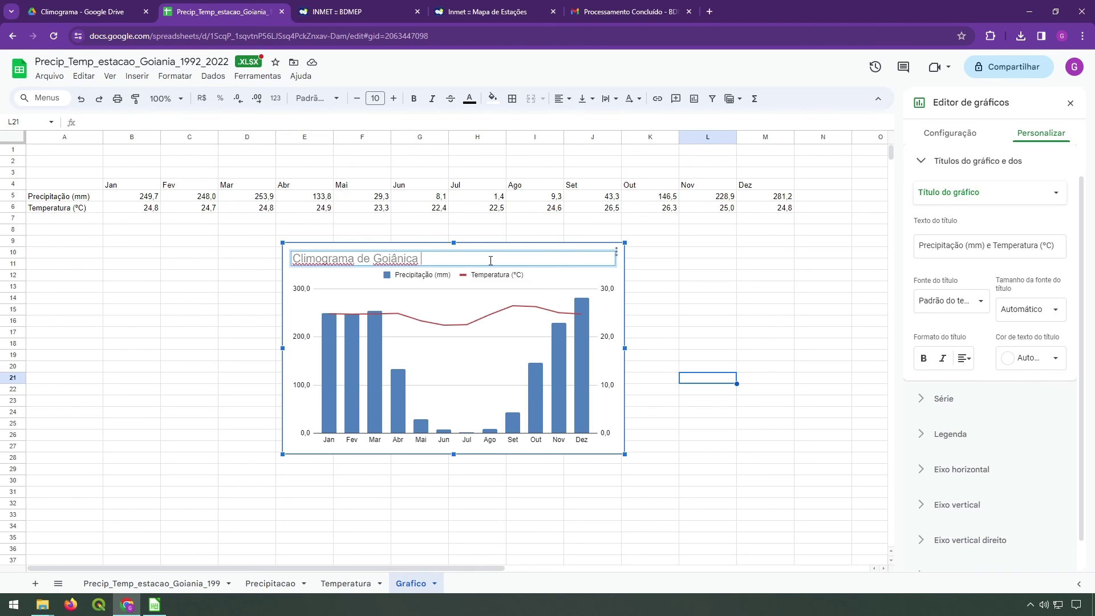
key("BackSpace")
key("BackSpace")
key("BackSpace")
type("a (Goiás)")
Format the chart title in Arial, centred, with black text
left_click_drag(461, 258, 286, 253)
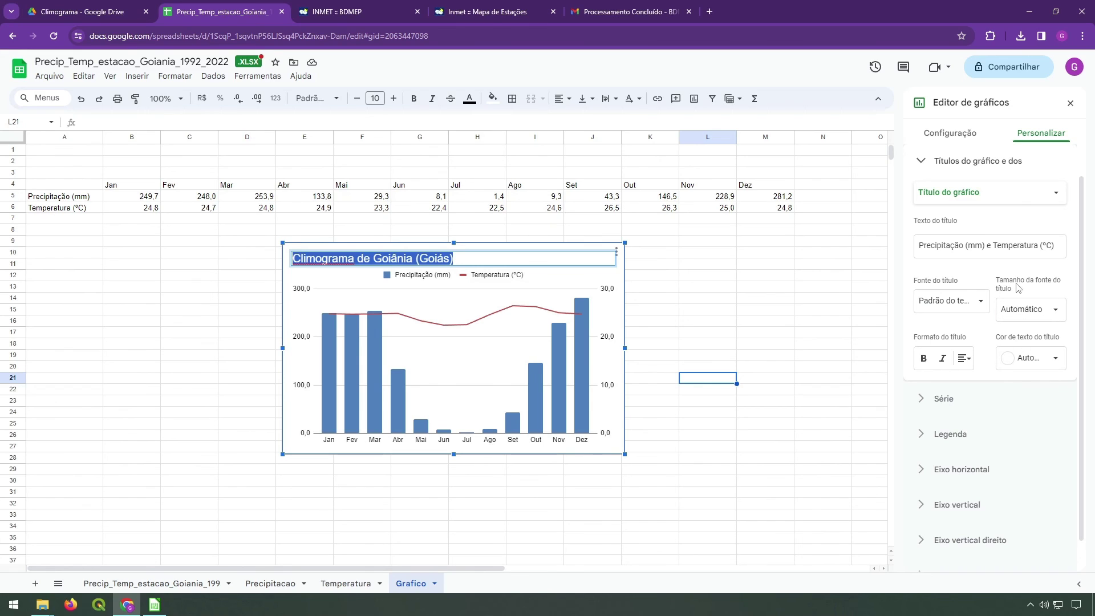
left_click(977, 305)
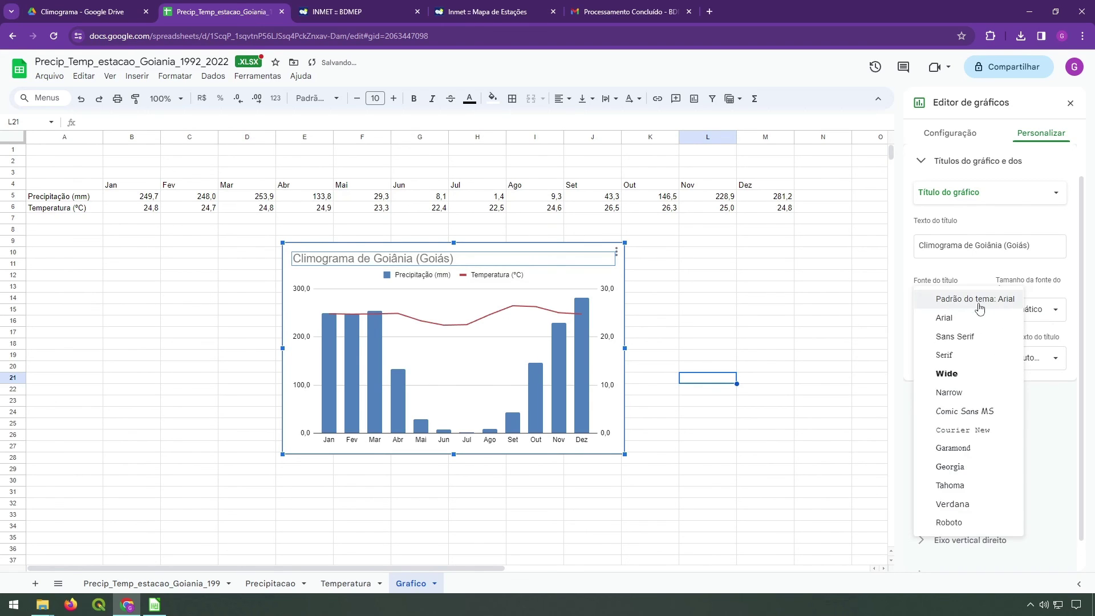
left_click(953, 322)
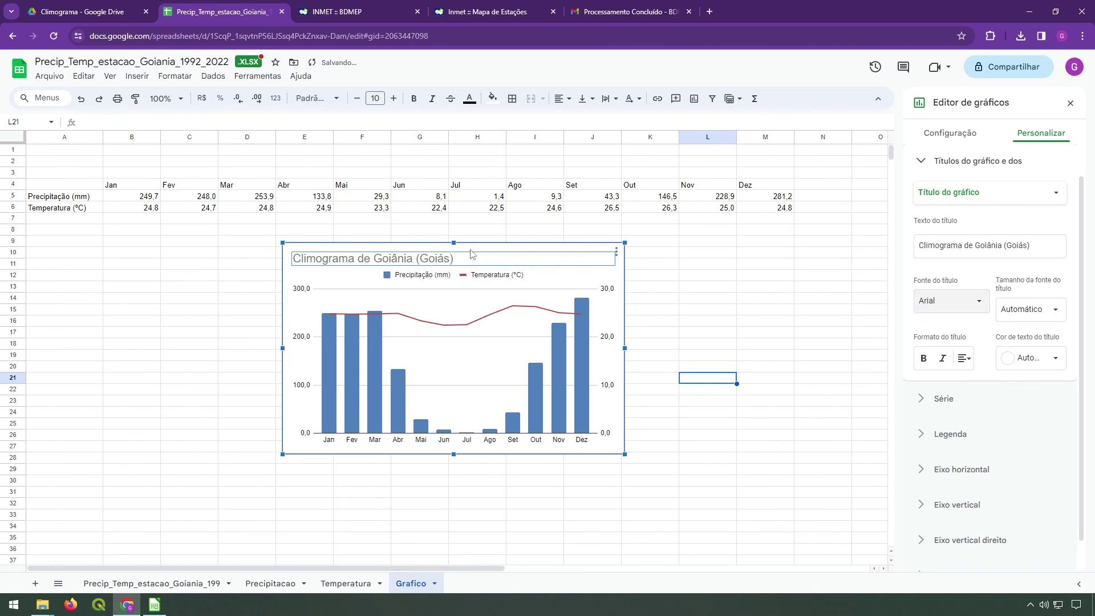
left_click(964, 359)
left_click(980, 381)
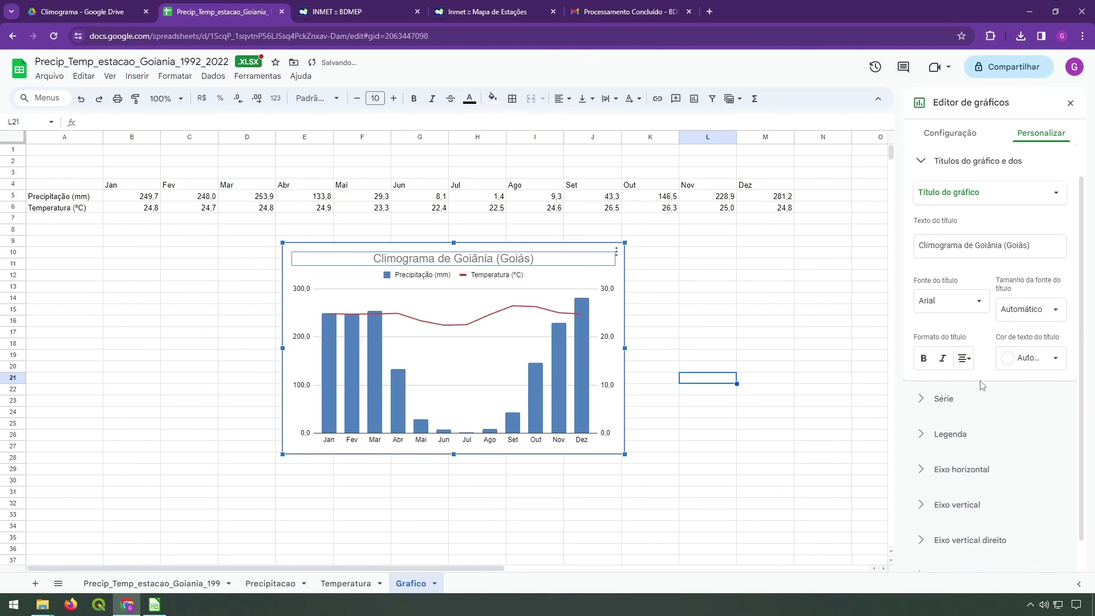
left_click(1055, 358)
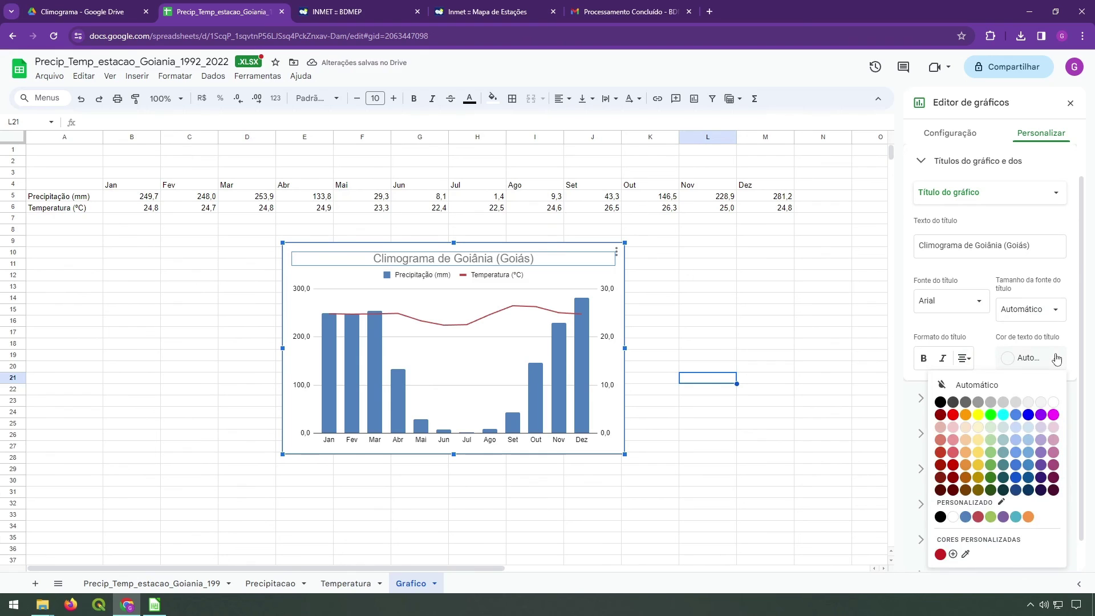
left_click(940, 402)
left_click(708, 299)
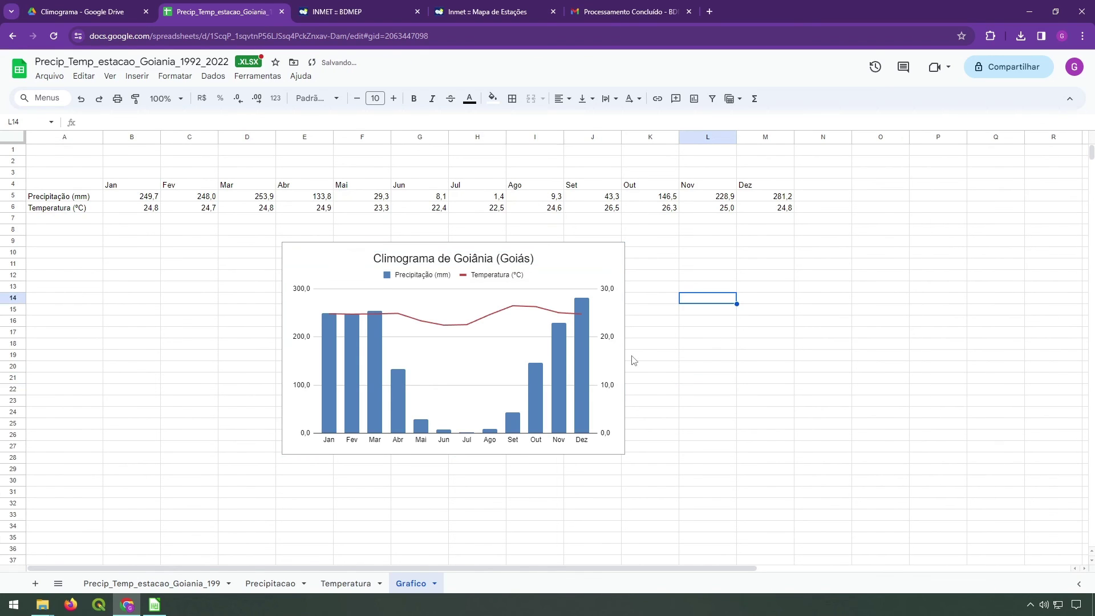
key("Up")
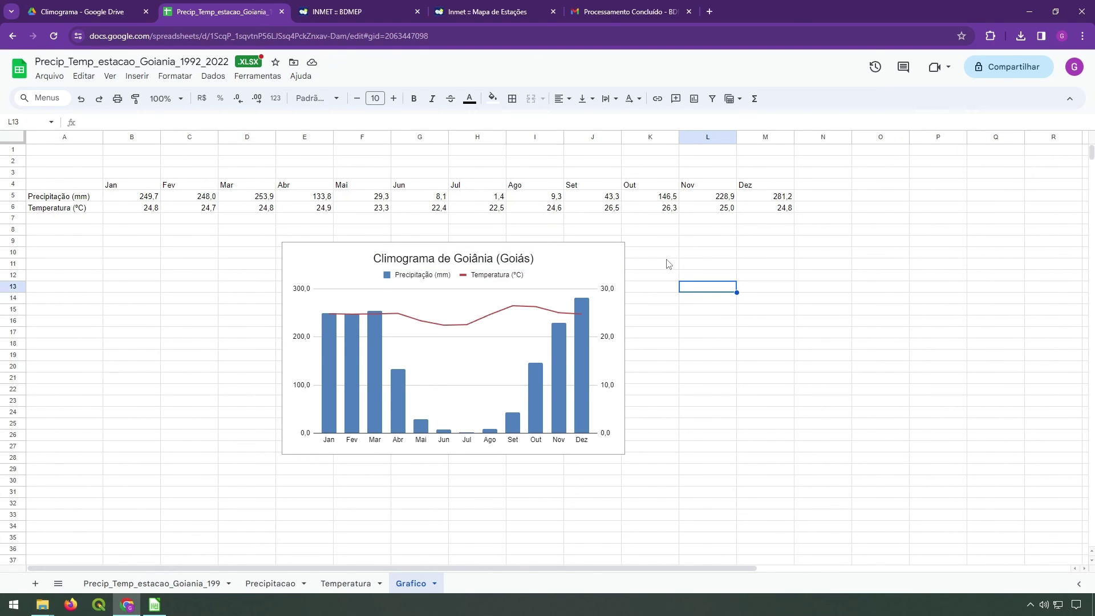
Set the position of the chart legend to Abaixo
double_click(487, 278)
double_click(505, 275)
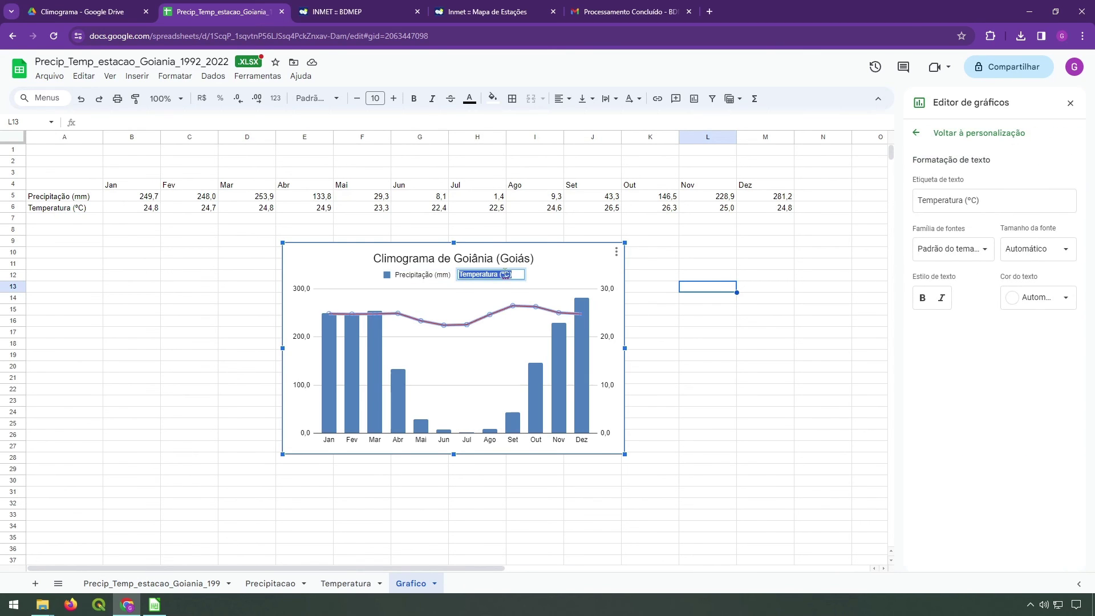
left_click(497, 276)
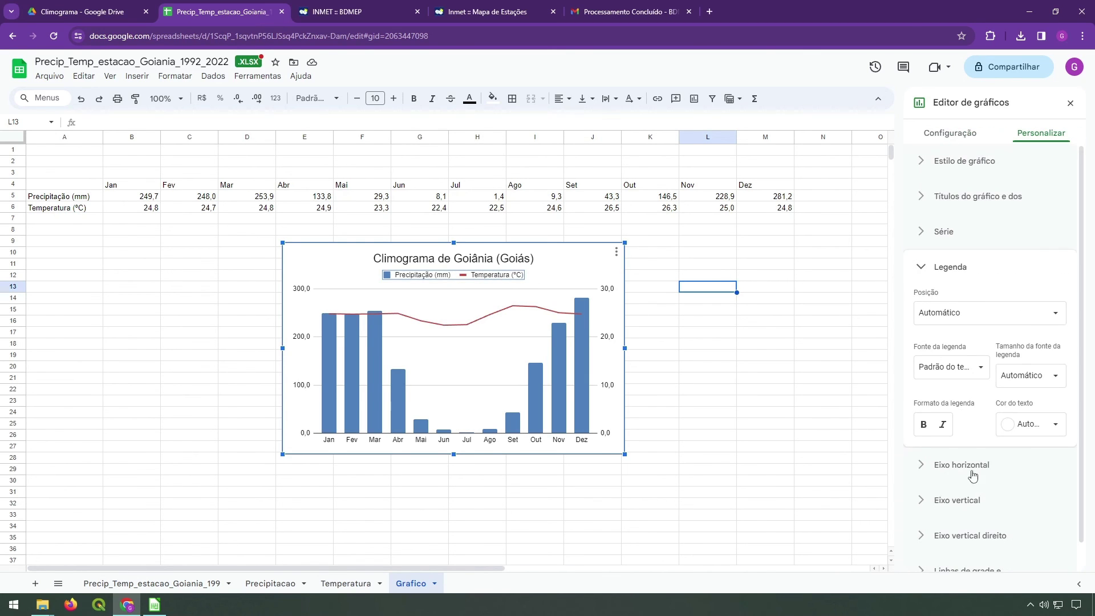
left_click(979, 369)
left_click(977, 318)
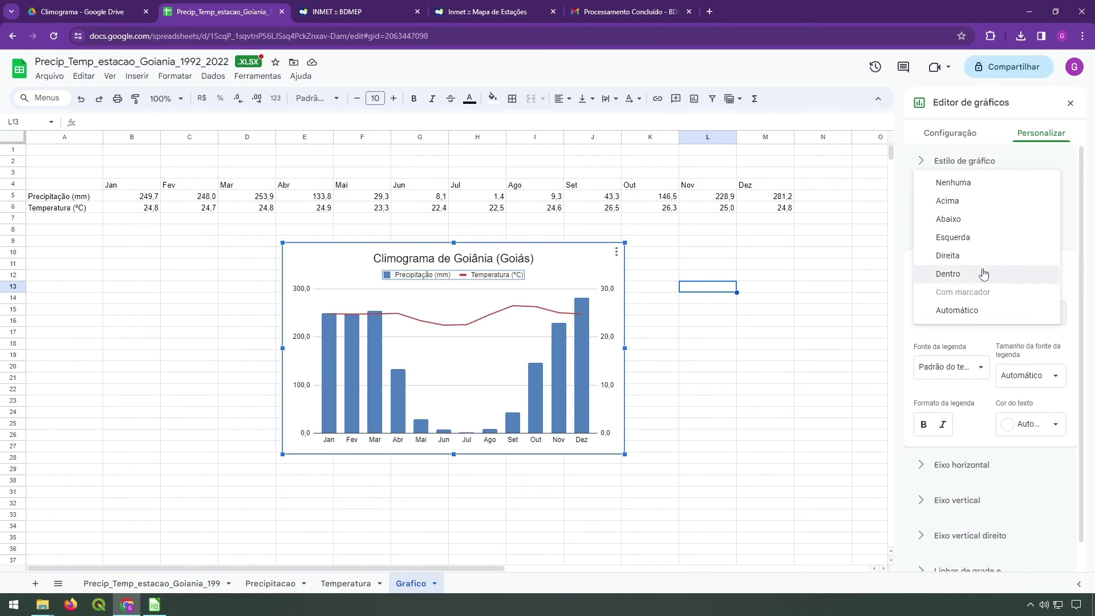
left_click(966, 223)
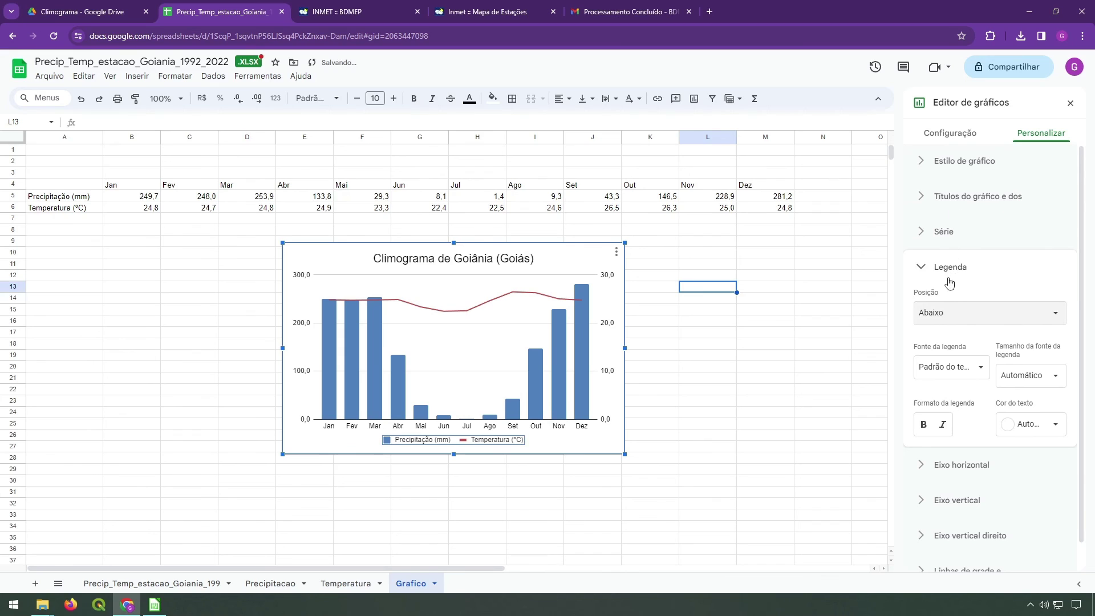
Try the legend positions Acima and Direita, and return the legend to Abaixo
left_click(932, 318)
left_click(941, 291)
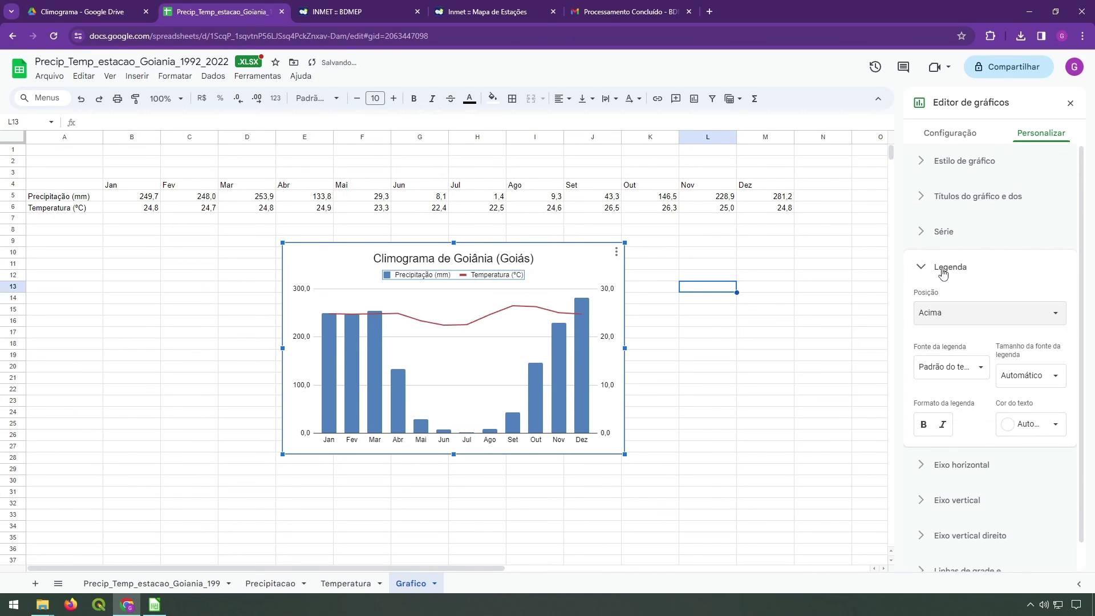
left_click(941, 274)
left_click(942, 279)
left_click(939, 315)
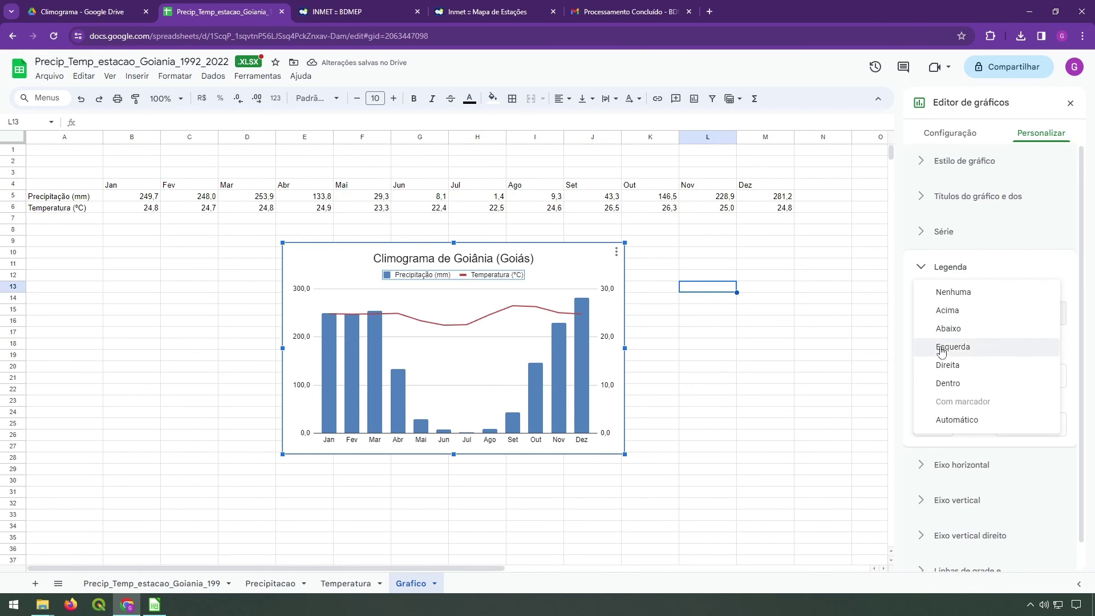
left_click(945, 368)
left_click(942, 312)
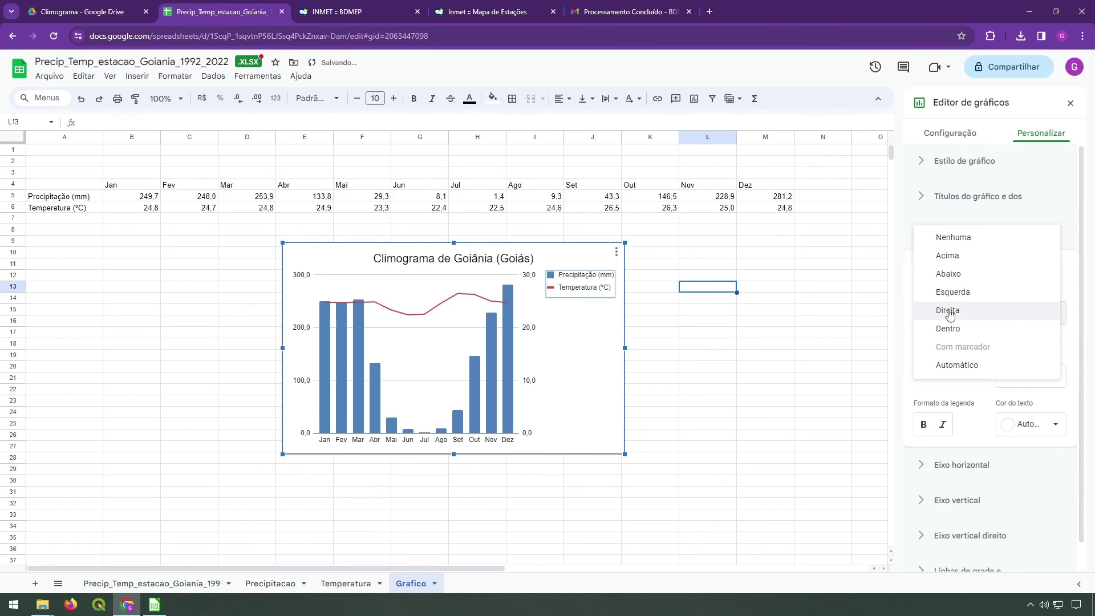
left_click(948, 273)
Enlarge the climograph and reposition it below the data table, spanning about columns D to K and rows 9 to 32
left_click(712, 450)
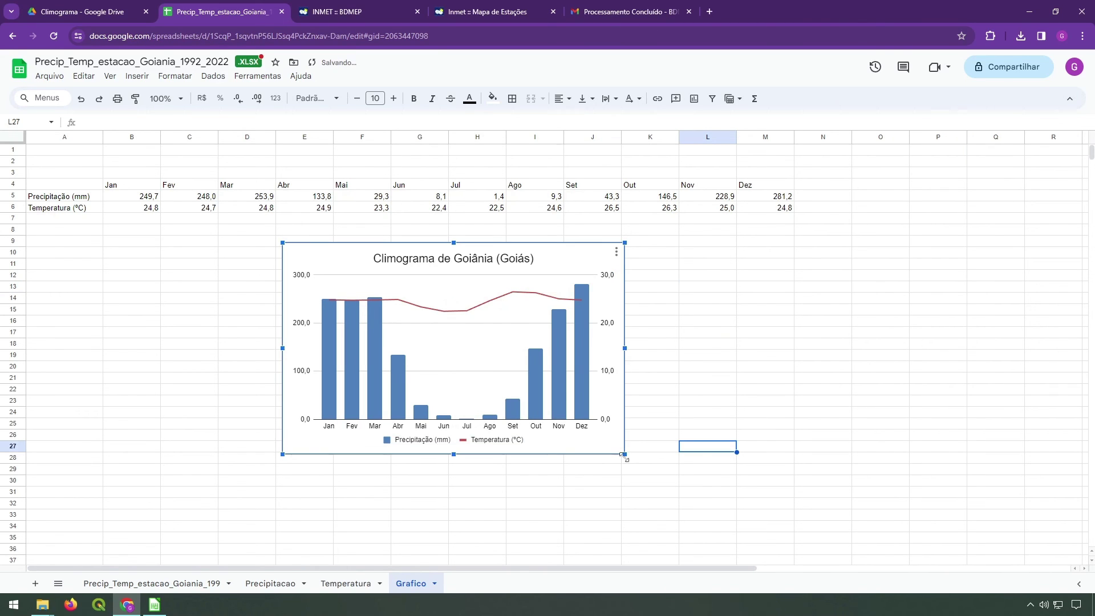
left_click_drag(625, 455, 715, 510)
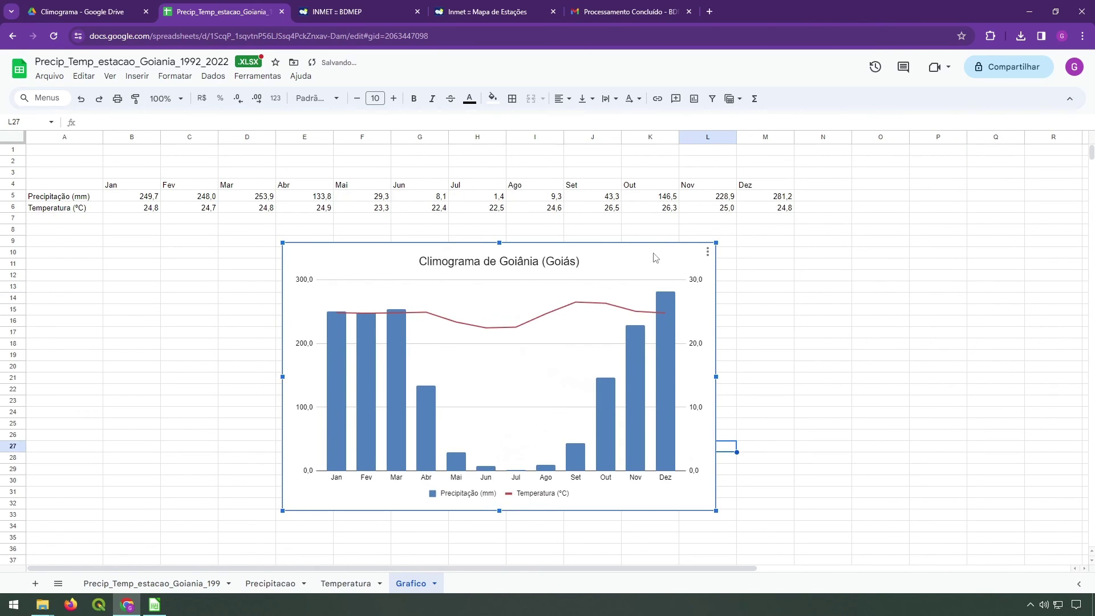
left_click_drag(655, 257, 608, 249)
left_click(876, 258)
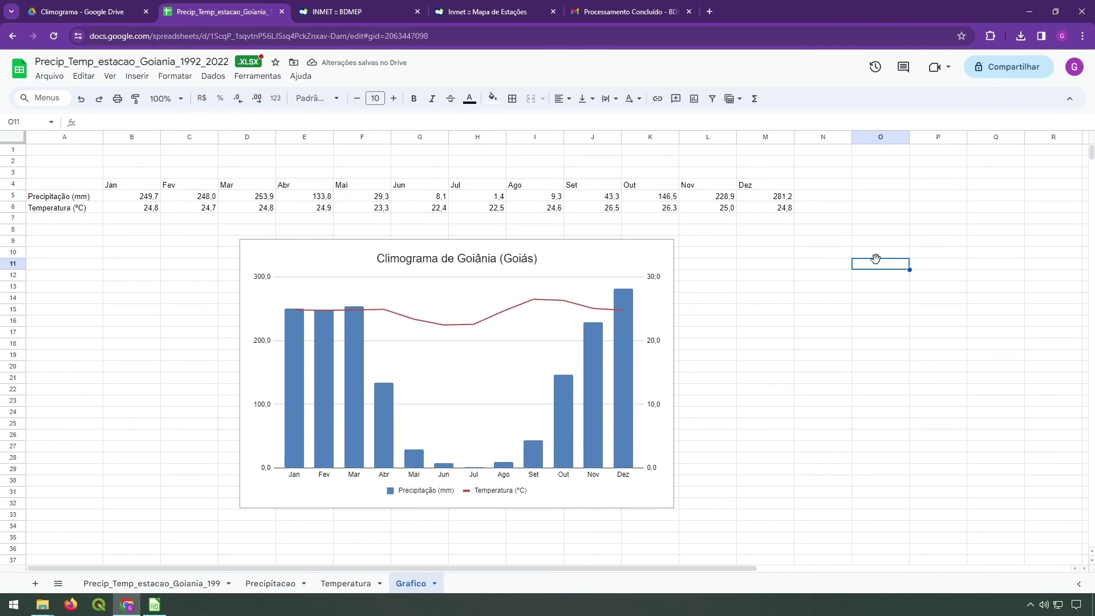